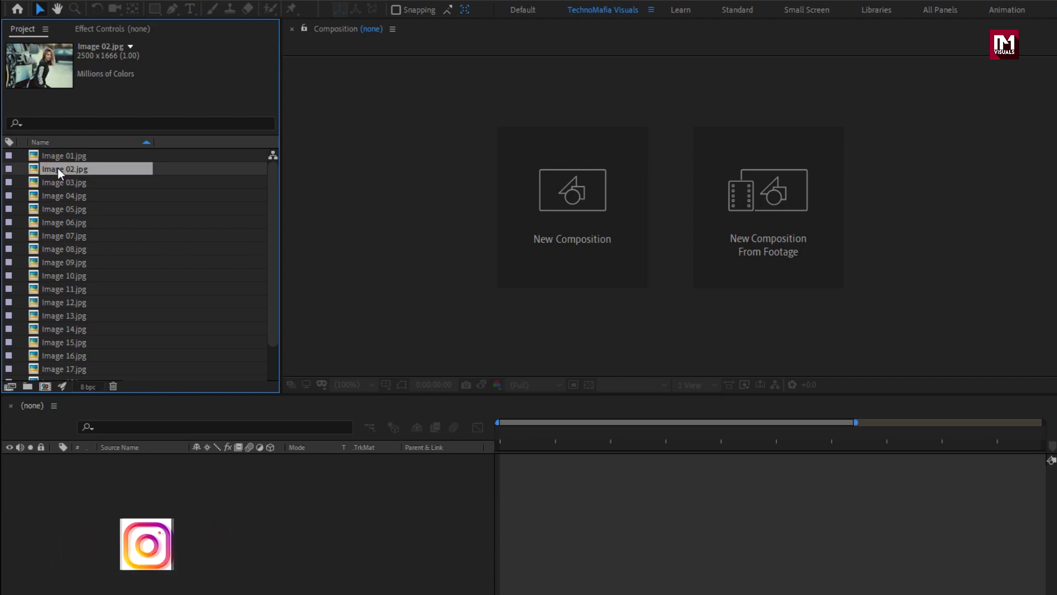
Create a 1920 x 1080, 30 fps composition named Title with a duration of 0:00:01:00
{"action": "key", "text": "ctrl+n"}
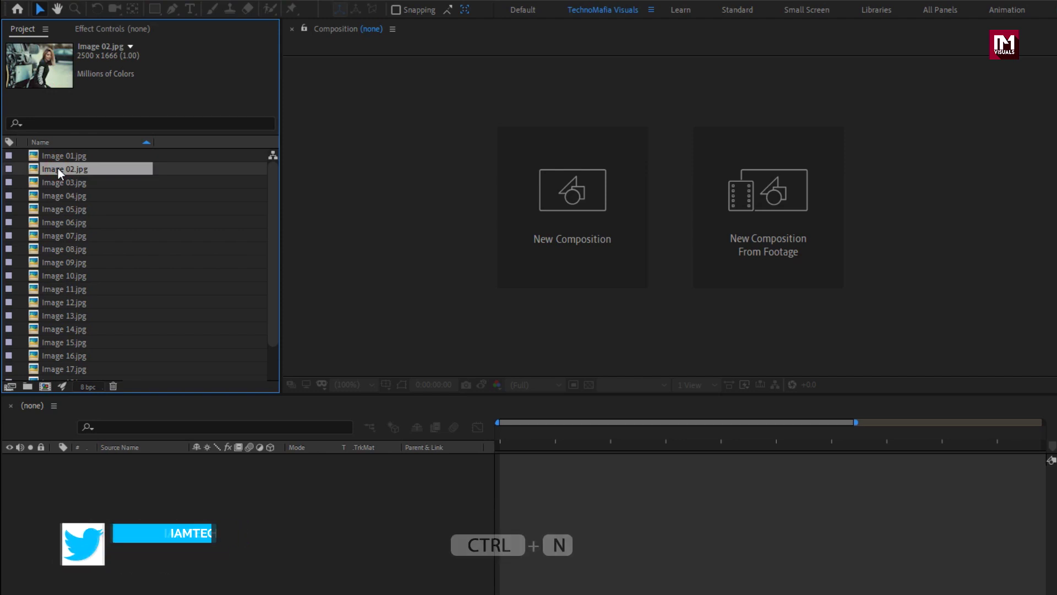
{"action": "left_click", "coordinate": [521, 175]}
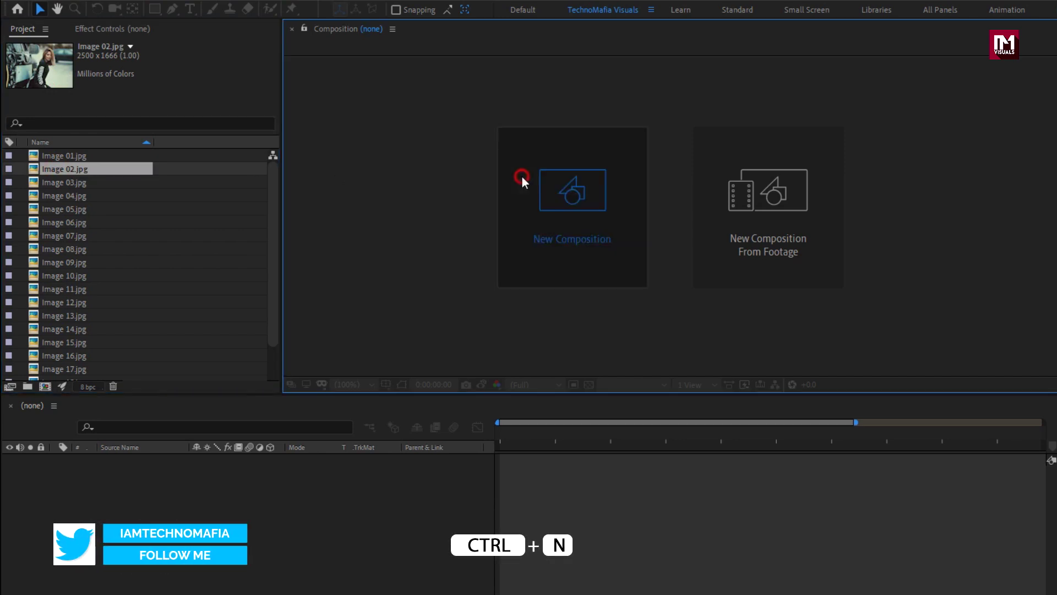
{"action": "type", "text": "Title"}
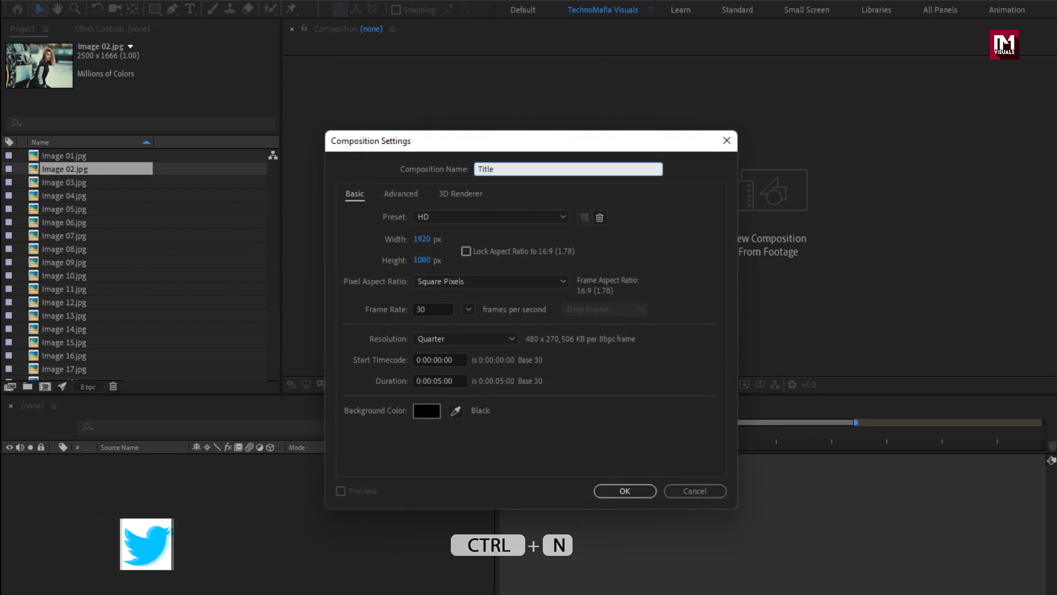
{"action": "left_click", "coordinate": [437, 380]}
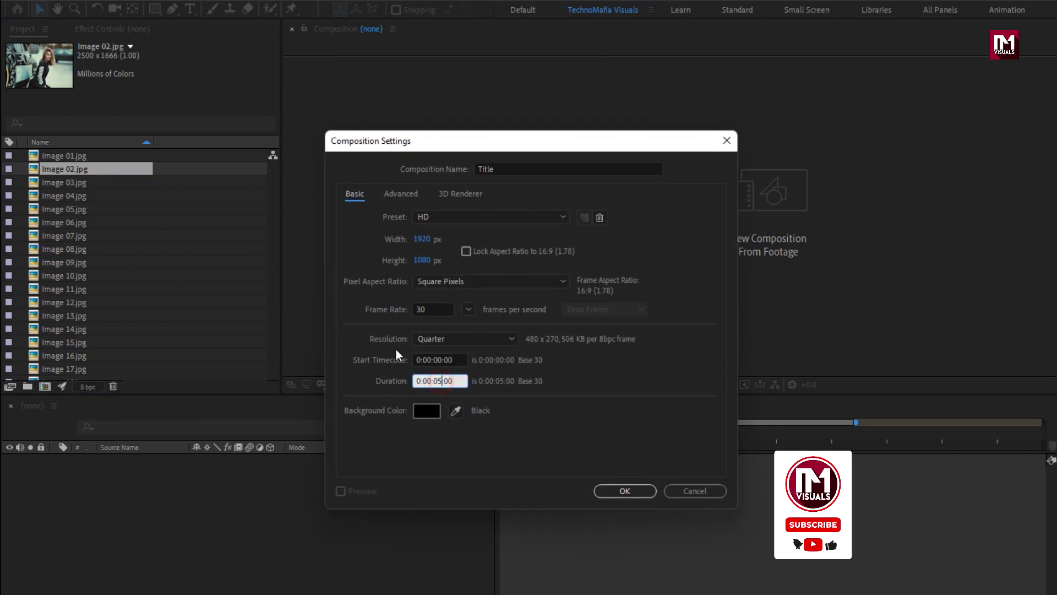
{"action": "type", "text": "1"}
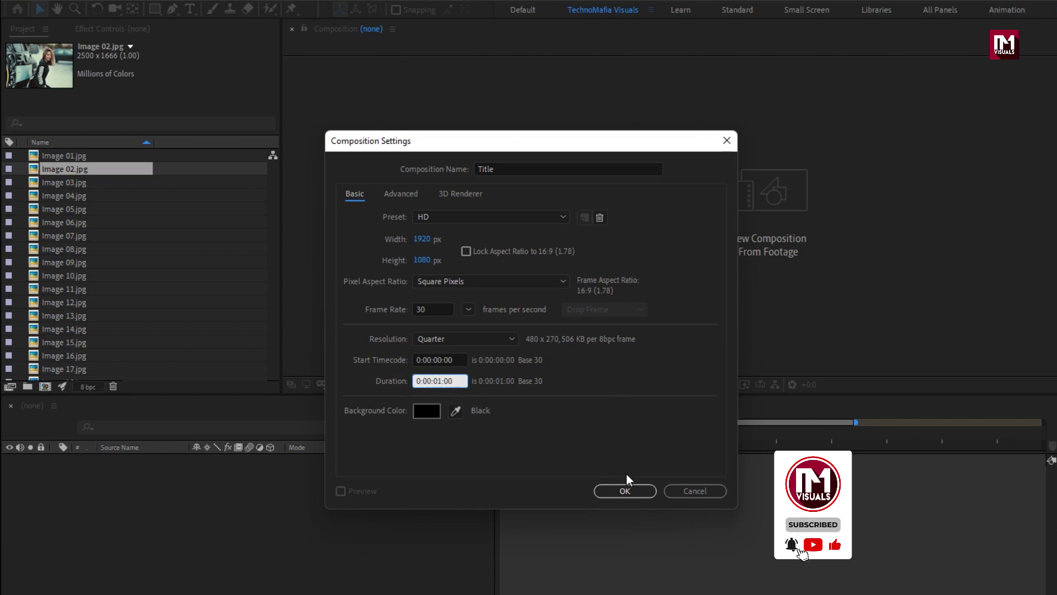
{"action": "left_click", "coordinate": [624, 488]}
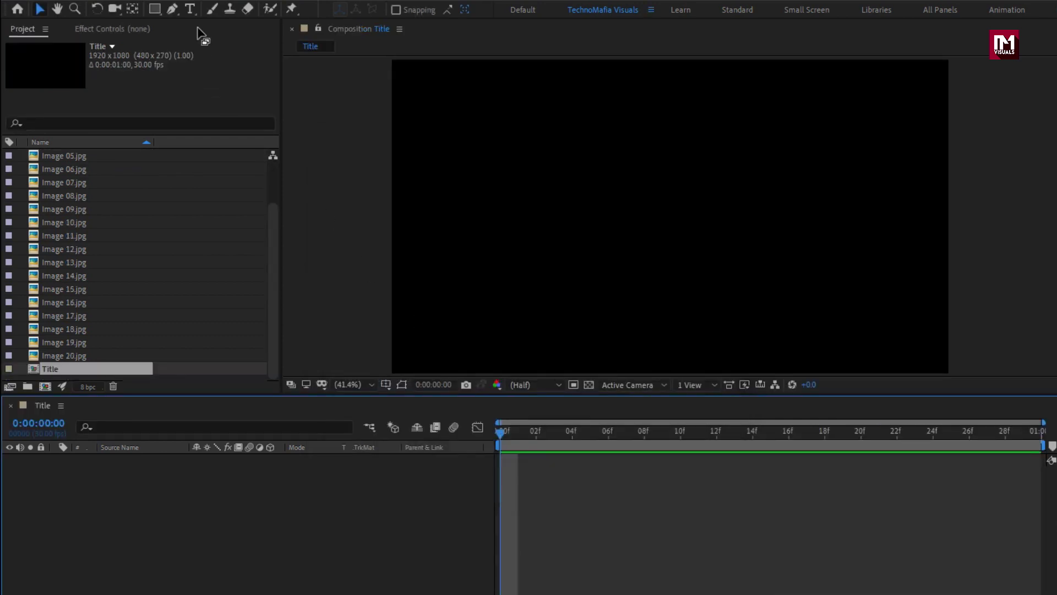
Add a text layer reading TECHNOMAFIA to the Title composition
{"action": "left_click", "coordinate": [190, 9]}
{"action": "left_click", "coordinate": [572, 204]}
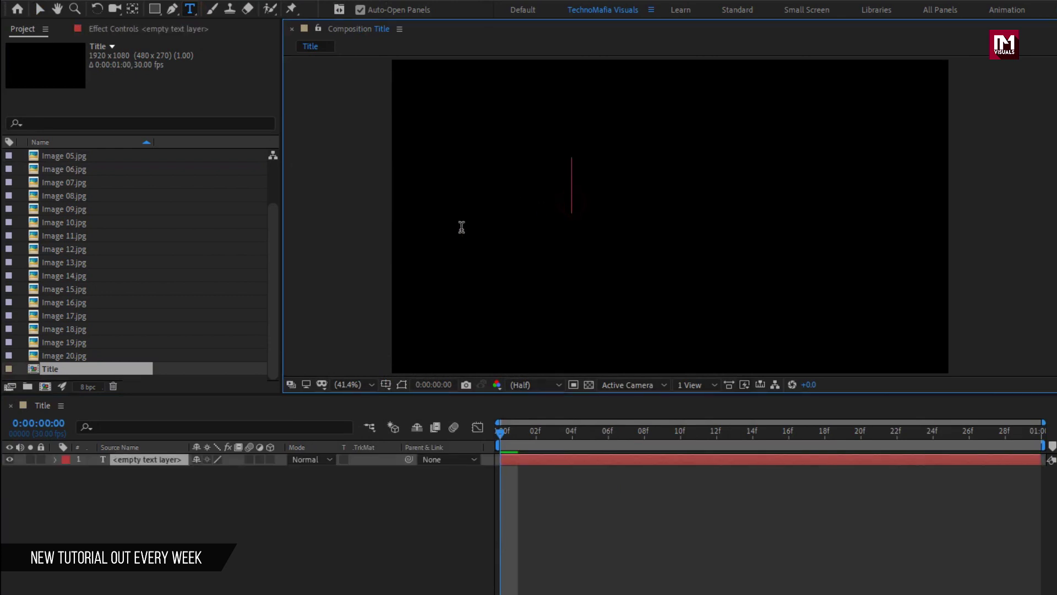
{"action": "type", "text": "TE"}
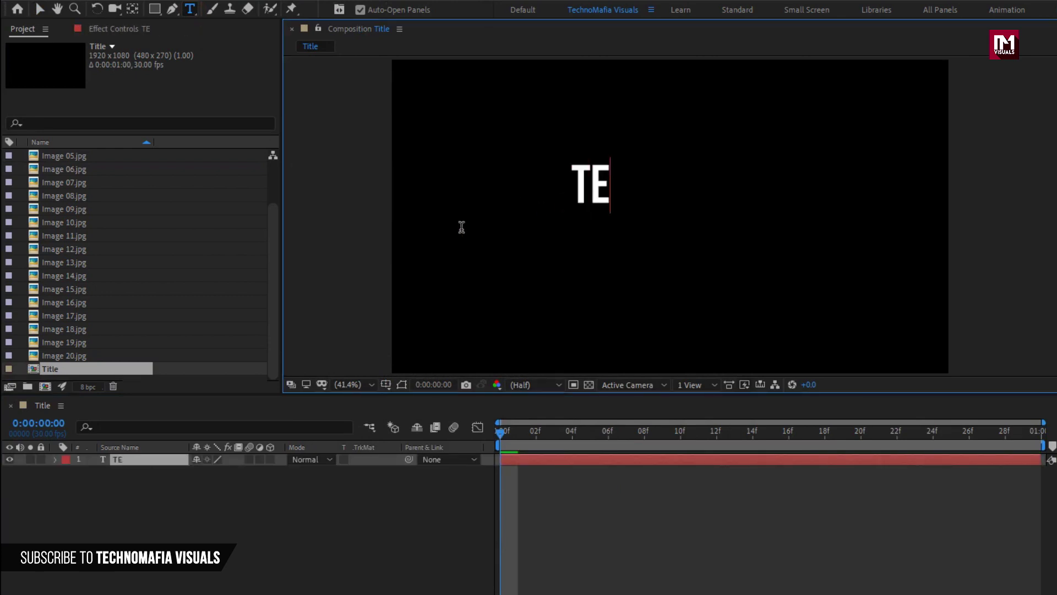
{"action": "type", "text": "CHNOMAFIA"}
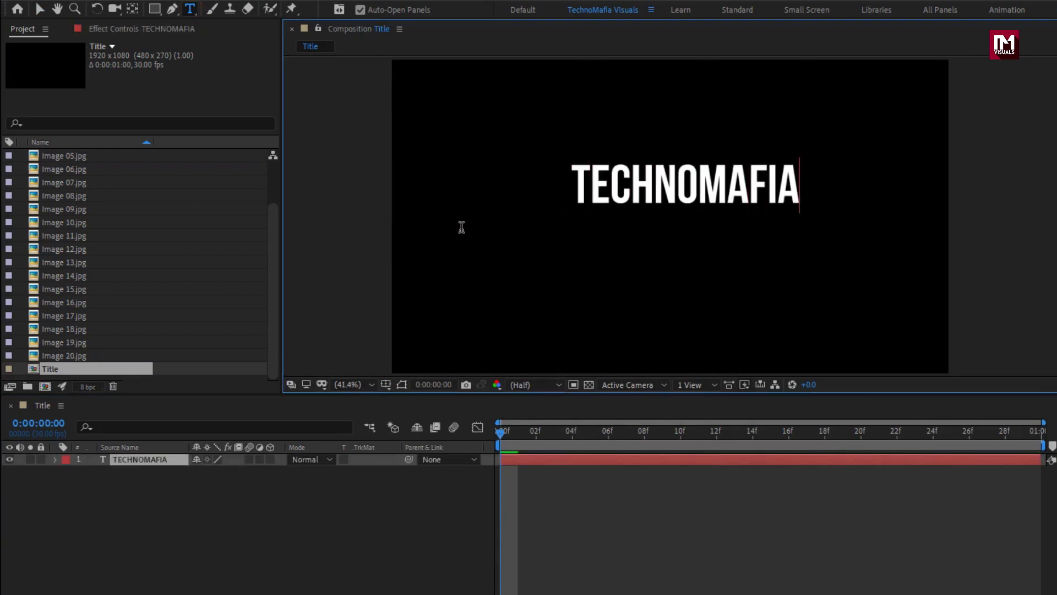
{"action": "key", "text": "Escape"}
Change the font of the TECHNOMAFIA text to Objective Regular
{"action": "left_click", "coordinate": [910, 429]}
{"action": "type", "text": "ob"}
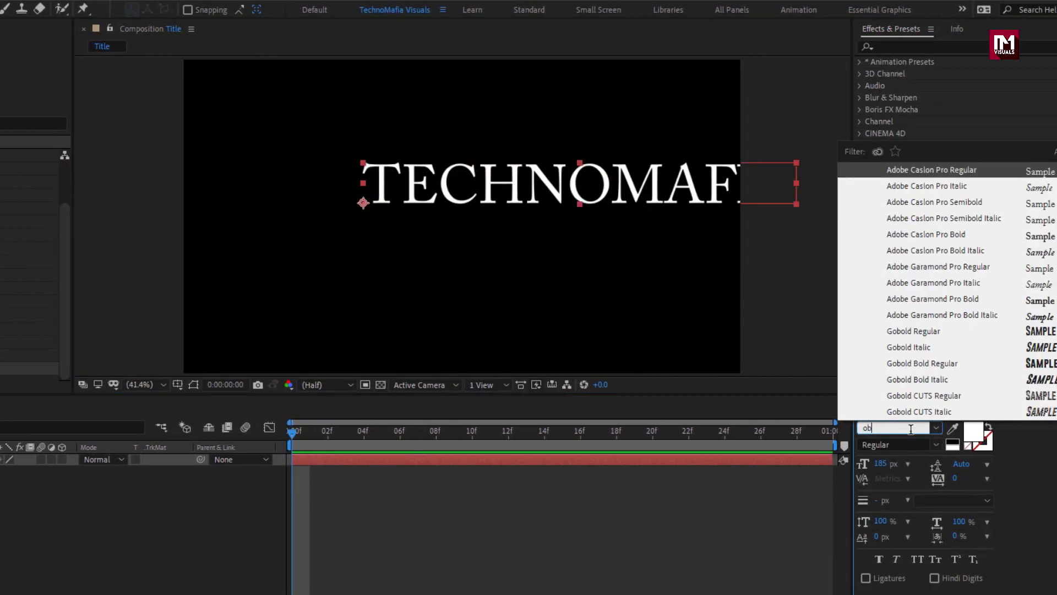
{"action": "type", "text": "j"}
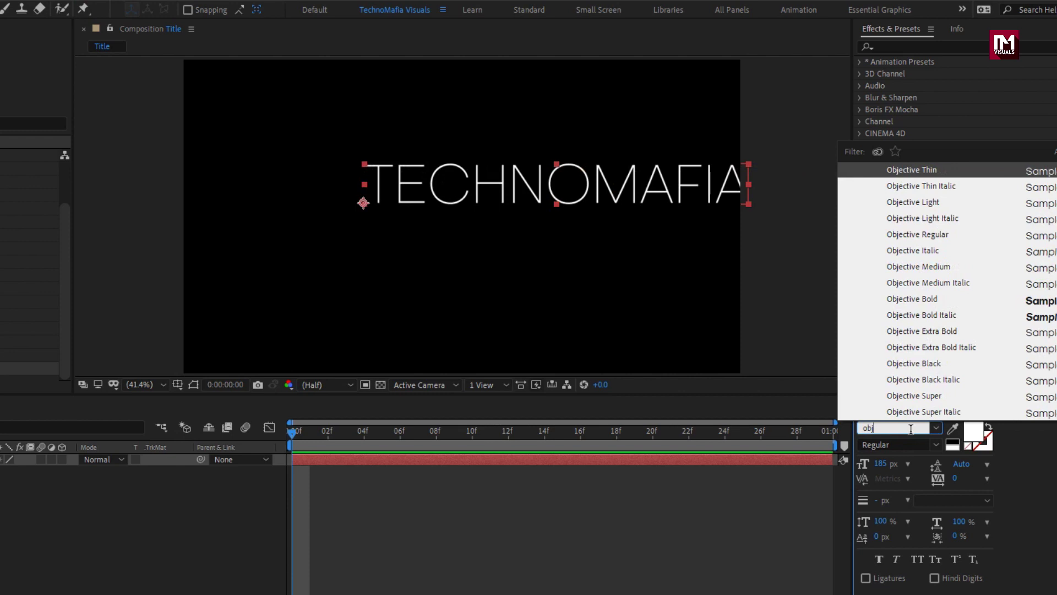
{"action": "left_click", "coordinate": [907, 234]}
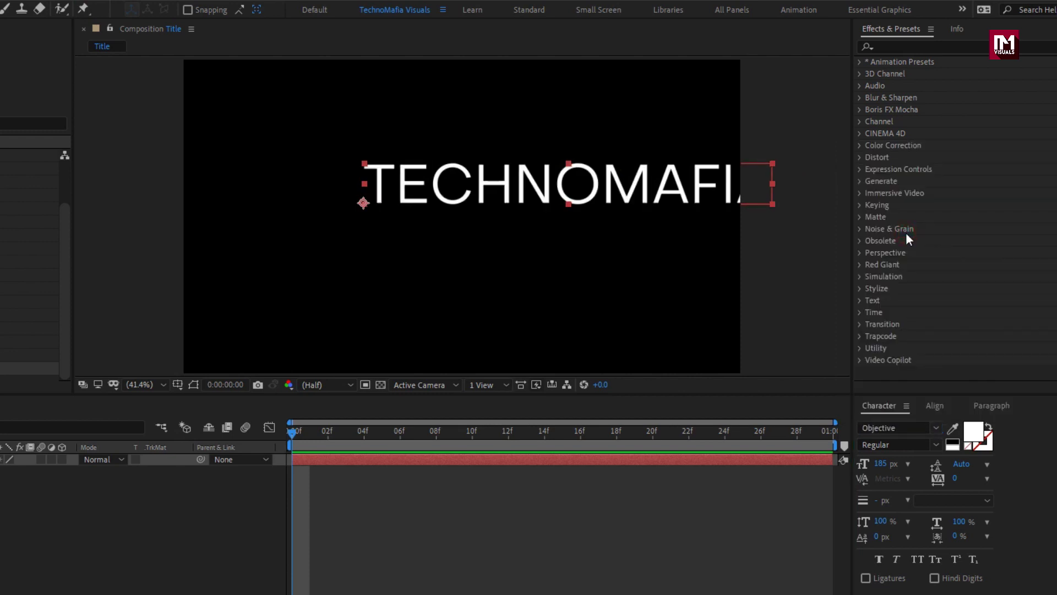
Center-justify the TECHNOMAFIA text and align the layer to the horizontal center of the composition
{"action": "left_click", "coordinate": [989, 407]}
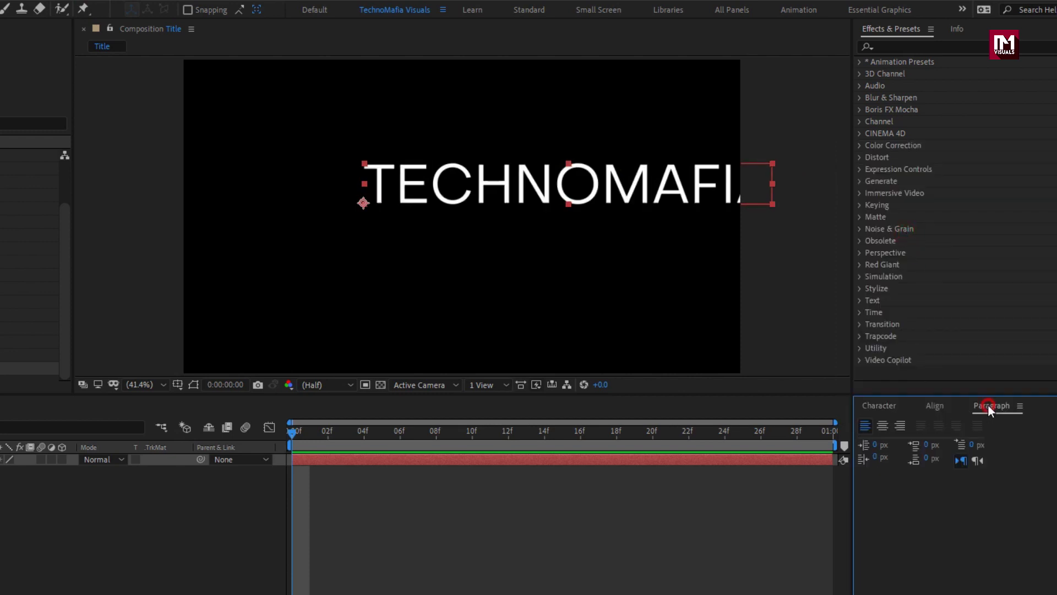
{"action": "left_click", "coordinate": [882, 427]}
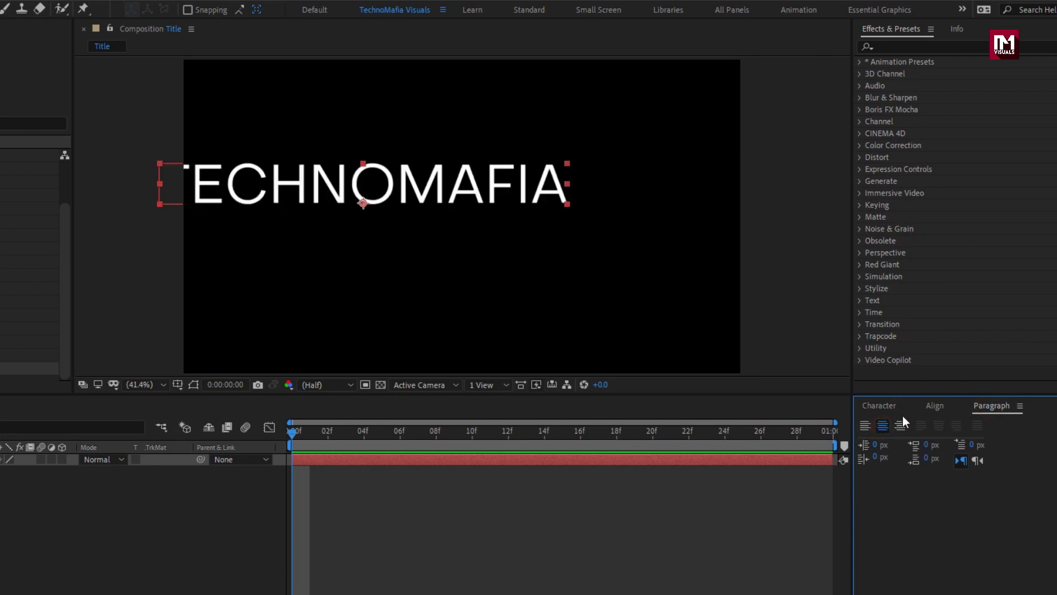
{"action": "left_click", "coordinate": [934, 406]}
{"action": "left_click", "coordinate": [891, 441]}
Reduce the font size of the TECHNOMAFIA text and widen its tracking so the letters are spaced far apart
{"action": "left_click", "coordinate": [880, 407]}
{"action": "left_click_drag", "start_coordinate": [880, 463], "coordinate": [808, 468]}
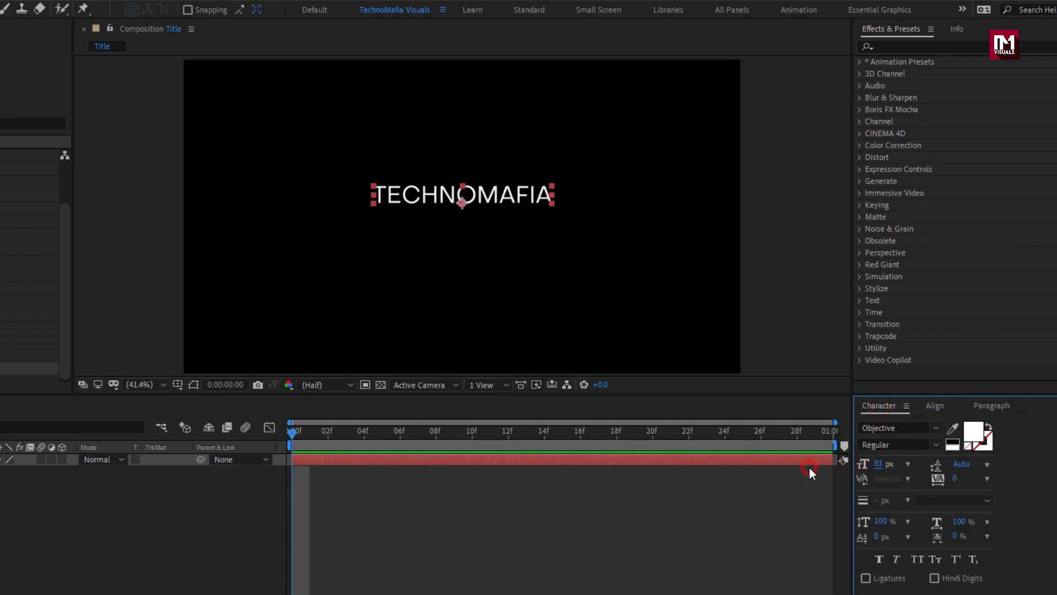
{"action": "left_click_drag", "start_coordinate": [955, 483], "coordinate": [1056, 479]}
{"action": "left_click_drag", "start_coordinate": [879, 468], "coordinate": [870, 471]}
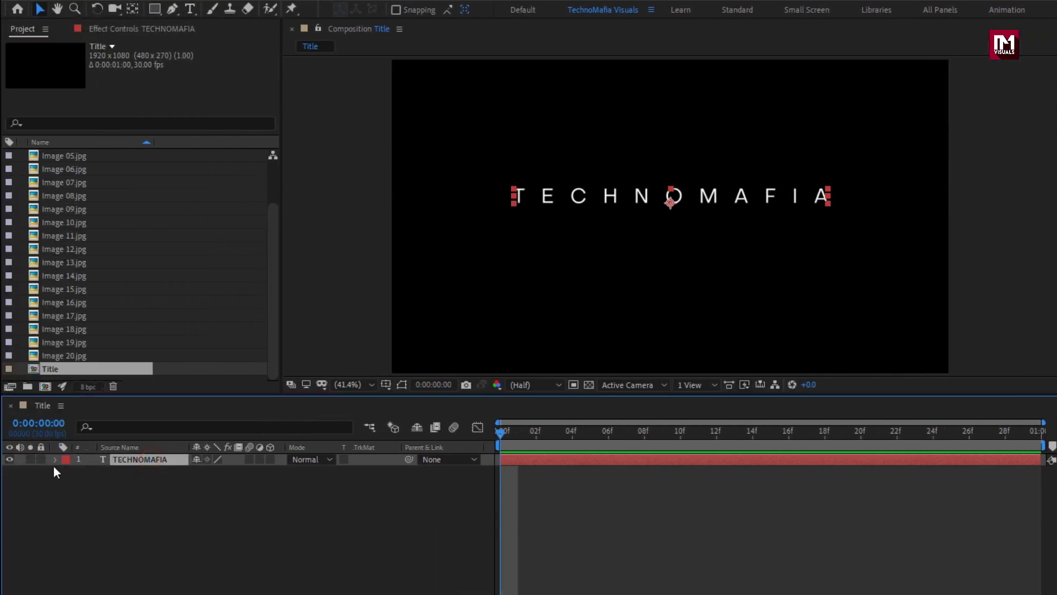
Add an Opacity text animator to the TECHNOMAFIA layer and set its opacity to 0%
{"action": "left_click", "coordinate": [54, 464]}
{"action": "left_click", "coordinate": [55, 420]}
{"action": "left_click", "coordinate": [277, 374]}
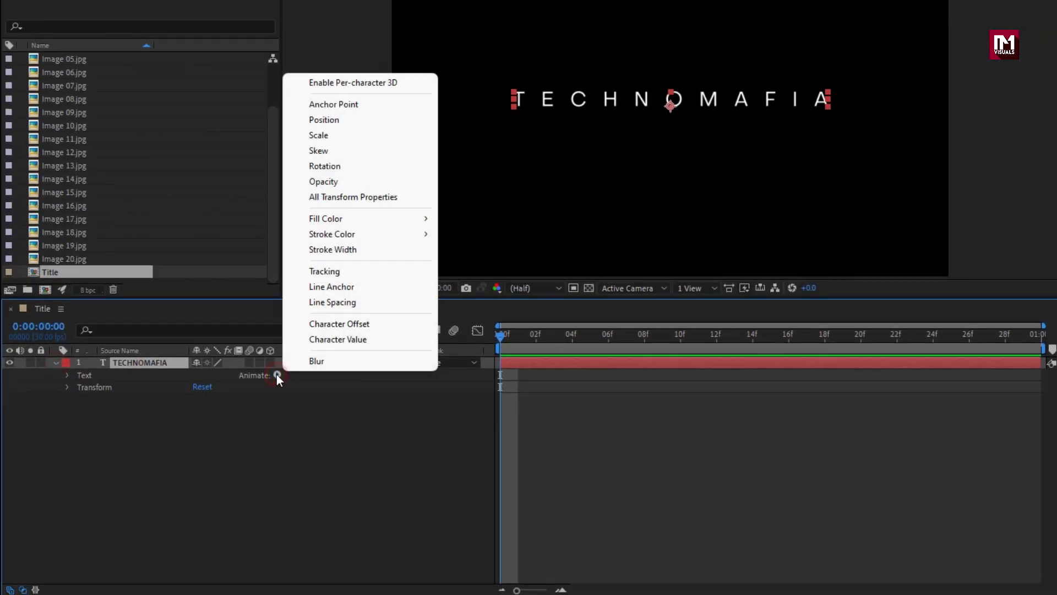
{"action": "left_click", "coordinate": [328, 184]}
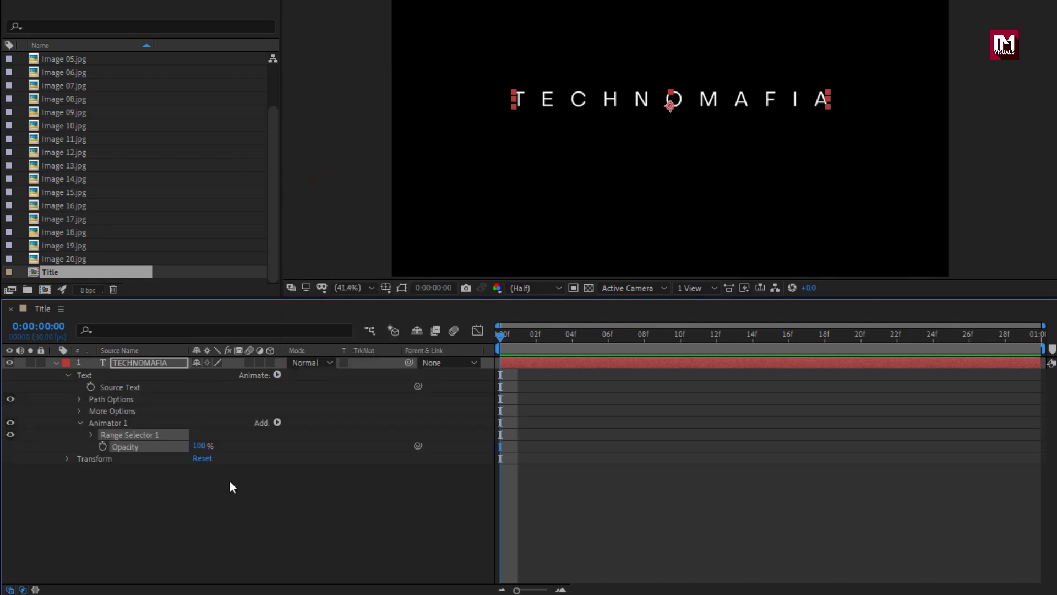
{"action": "left_click", "coordinate": [209, 479]}
{"action": "left_click_drag", "start_coordinate": [199, 445], "coordinate": [88, 449]}
Keyframe the Range Selector offset from -100% at frame 0 to 100% at frame 20 and preview the reveal
{"action": "left_click", "coordinate": [89, 435]}
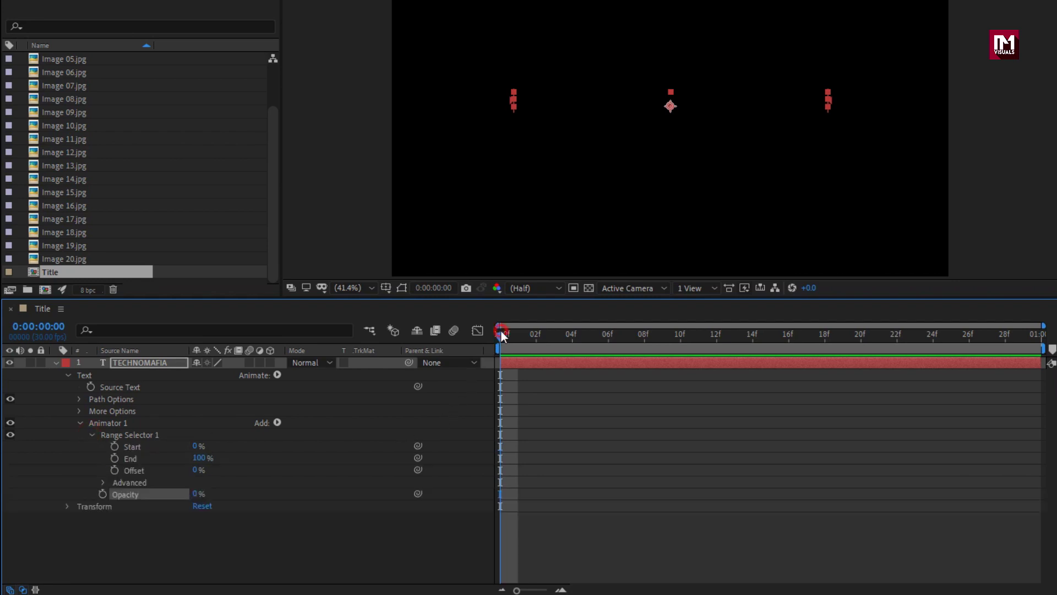
{"action": "left_click", "coordinate": [115, 471]}
{"action": "left_click_drag", "start_coordinate": [197, 470], "coordinate": [60, 467]}
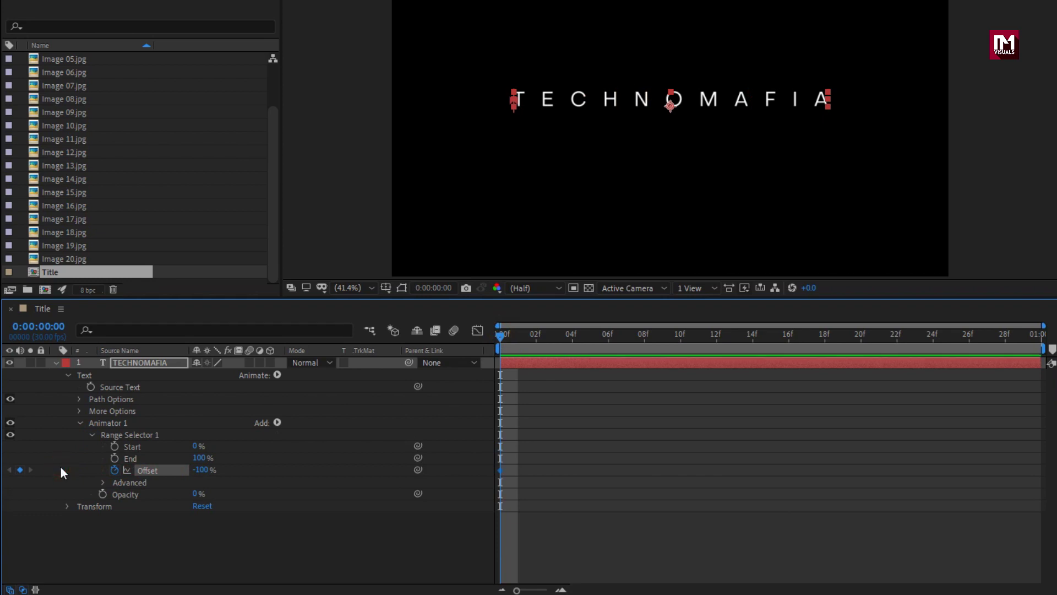
{"action": "left_click_drag", "start_coordinate": [501, 336], "coordinate": [861, 342]}
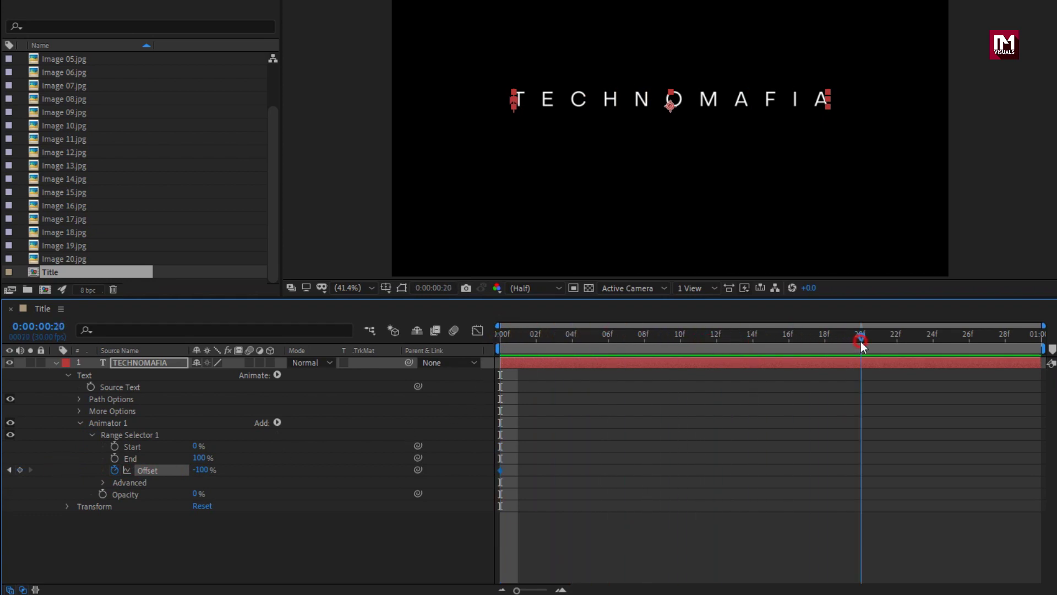
{"action": "left_click_drag", "start_coordinate": [202, 476], "coordinate": [441, 470]}
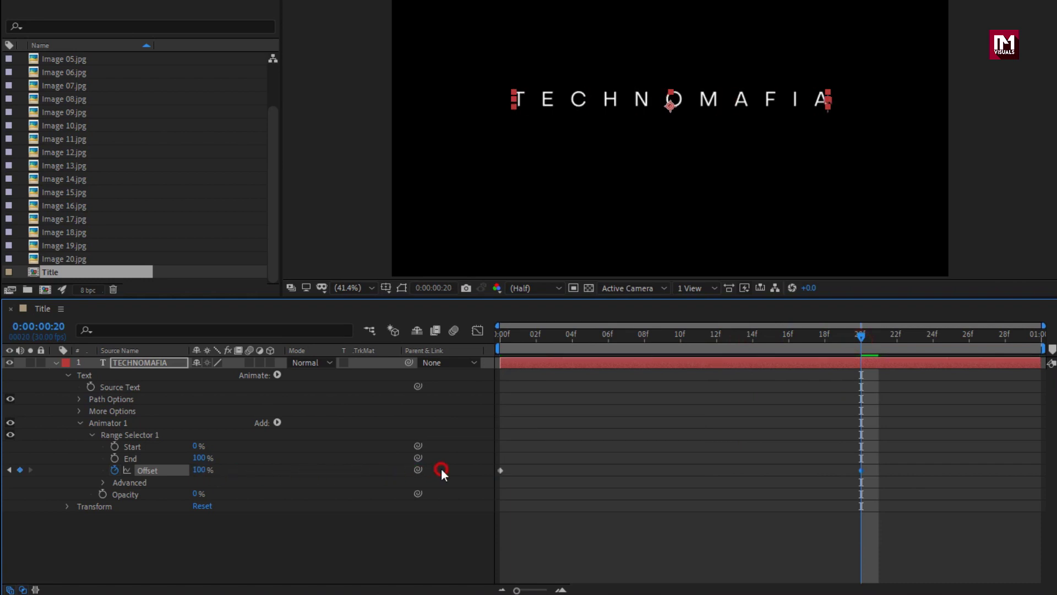
{"action": "left_click_drag", "start_coordinate": [507, 350], "coordinate": [631, 349]}
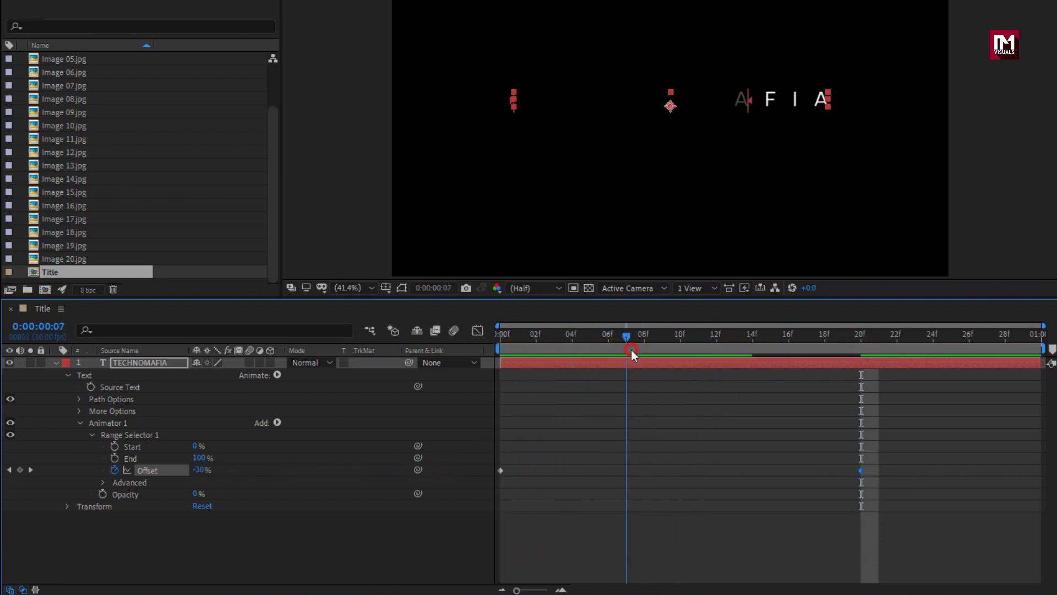
Set the Range Selector's advanced shape to Ramp Up and check the animation from the start
{"action": "left_click", "coordinate": [104, 483]}
{"action": "scroll", "coordinate": [104, 482], "scroll_direction": "down", "scroll_amount": 2}
{"action": "left_click", "coordinate": [264, 505]}
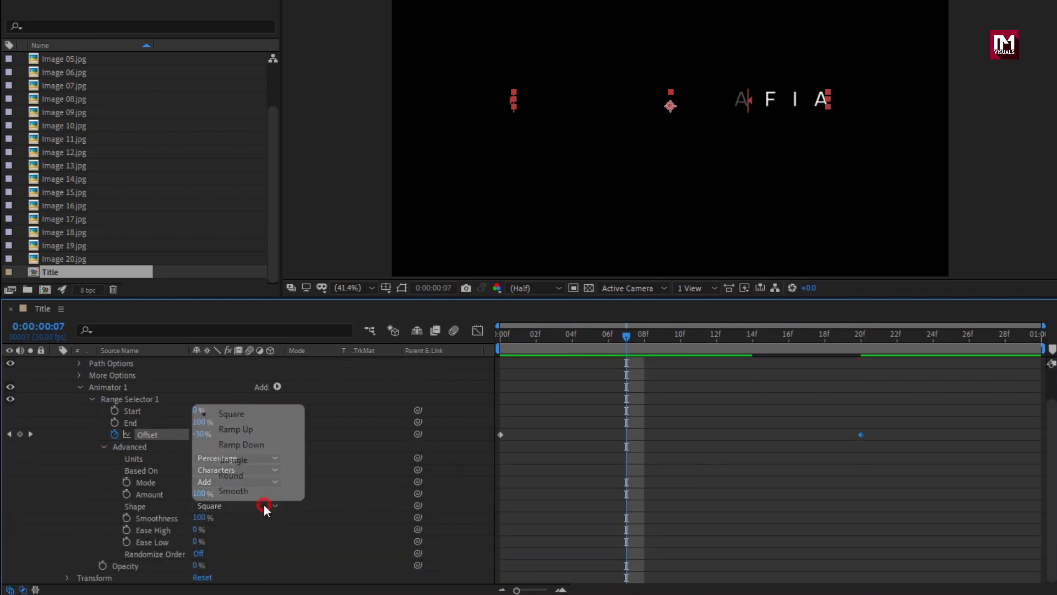
{"action": "left_click", "coordinate": [272, 431]}
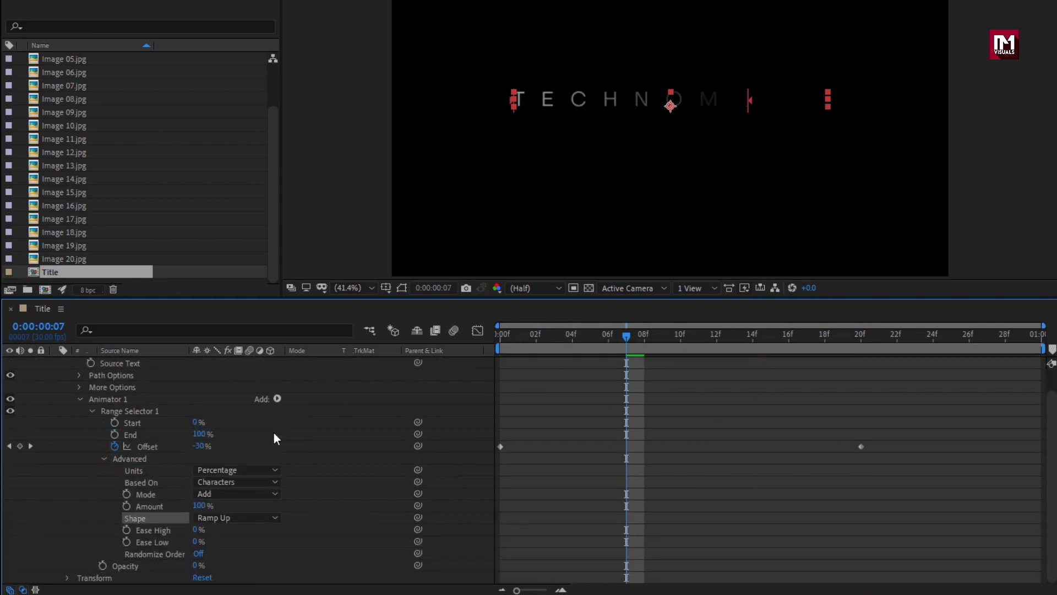
{"action": "left_click_drag", "start_coordinate": [503, 336], "coordinate": [685, 341]}
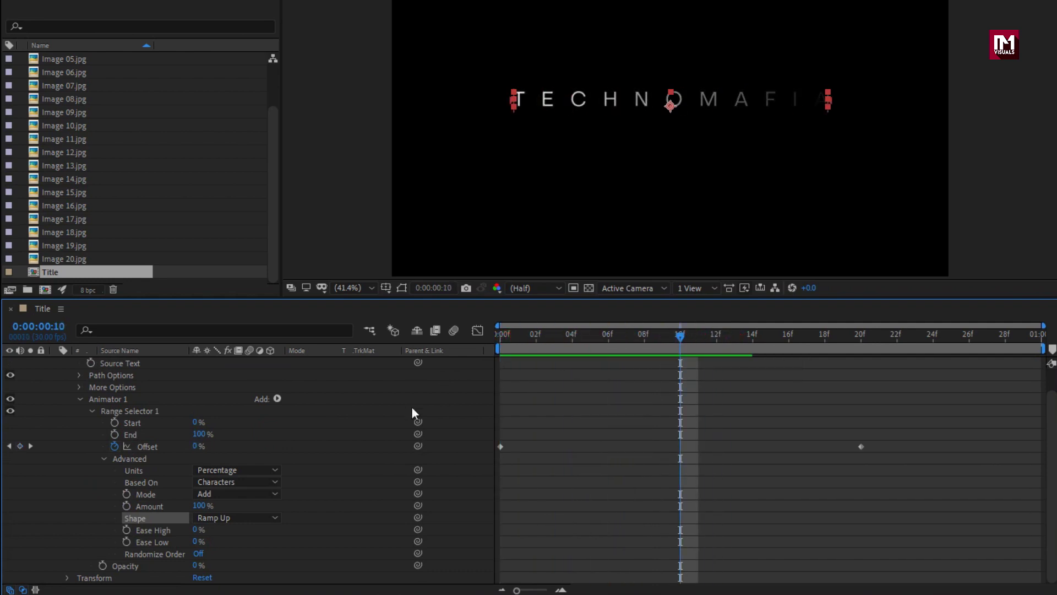
Set the Range Selector's Ease Low to 100% and collapse the TECHNOMAFIA layer's properties
{"action": "left_click", "coordinate": [194, 542]}
{"action": "type", "text": "100"}
{"action": "key", "text": "Return"}
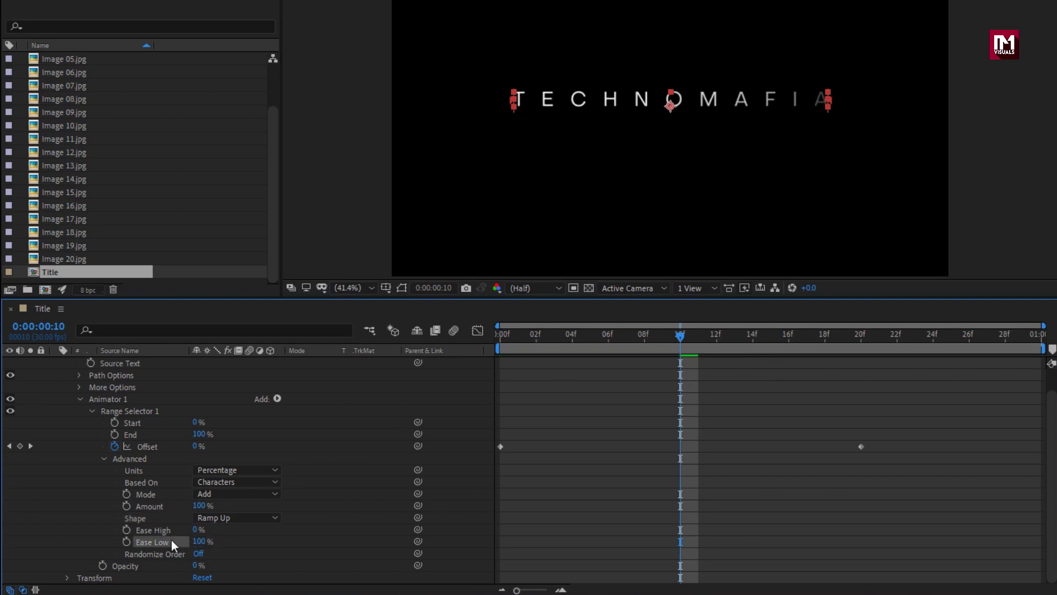
{"action": "scroll", "coordinate": [126, 494], "scroll_direction": "up", "scroll_amount": 1}
{"action": "left_click", "coordinate": [56, 362]}
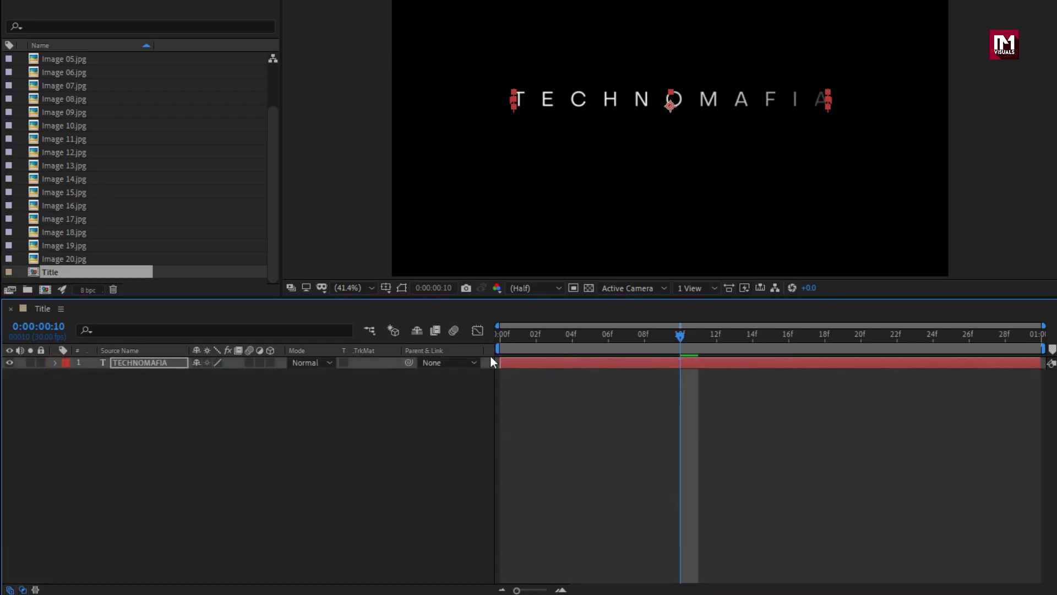
Duplicate the TECHNOMAFIA layer with frame 15 displayed, change the copy's text to VISUALS and place it directly below the original line
{"action": "left_click_drag", "start_coordinate": [501, 336], "coordinate": [770, 336]}
{"action": "key", "text": "ctrl+d"}
{"action": "left_click", "coordinate": [150, 364]}
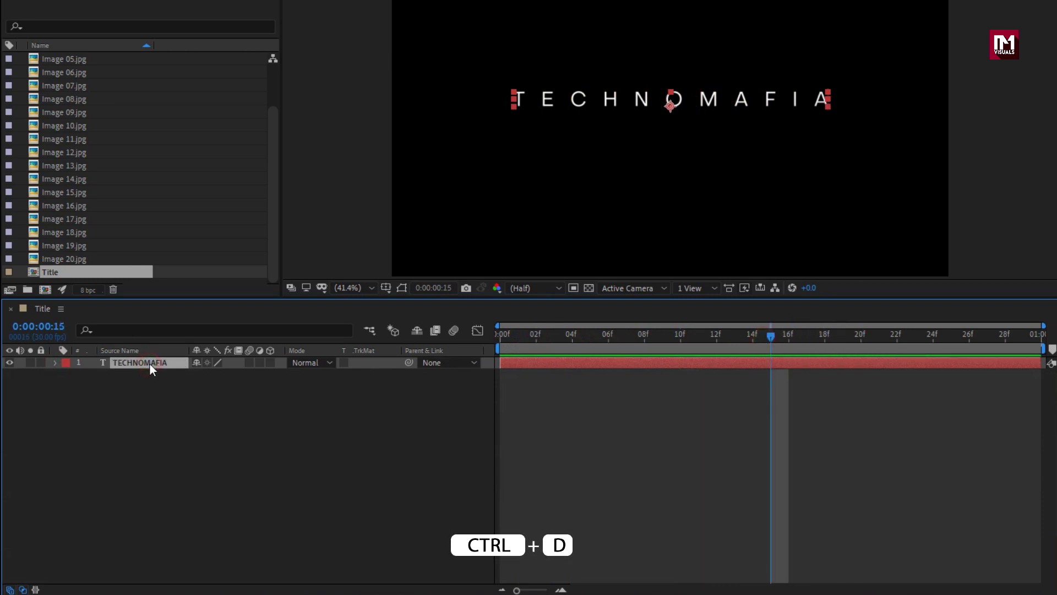
{"action": "key", "text": "ctrl+d"}
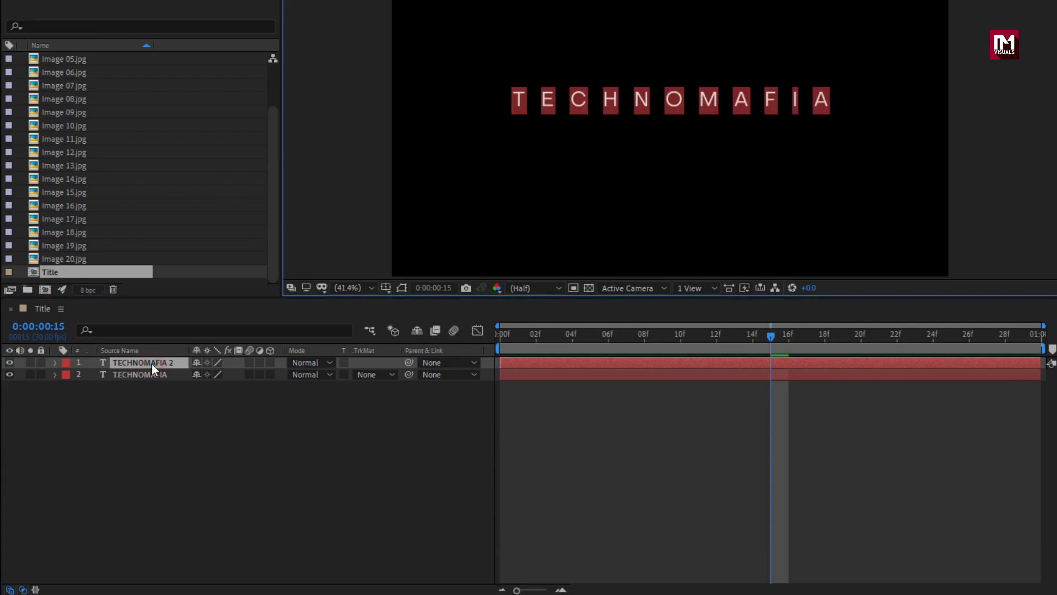
{"action": "type", "text": "VISUALS"}
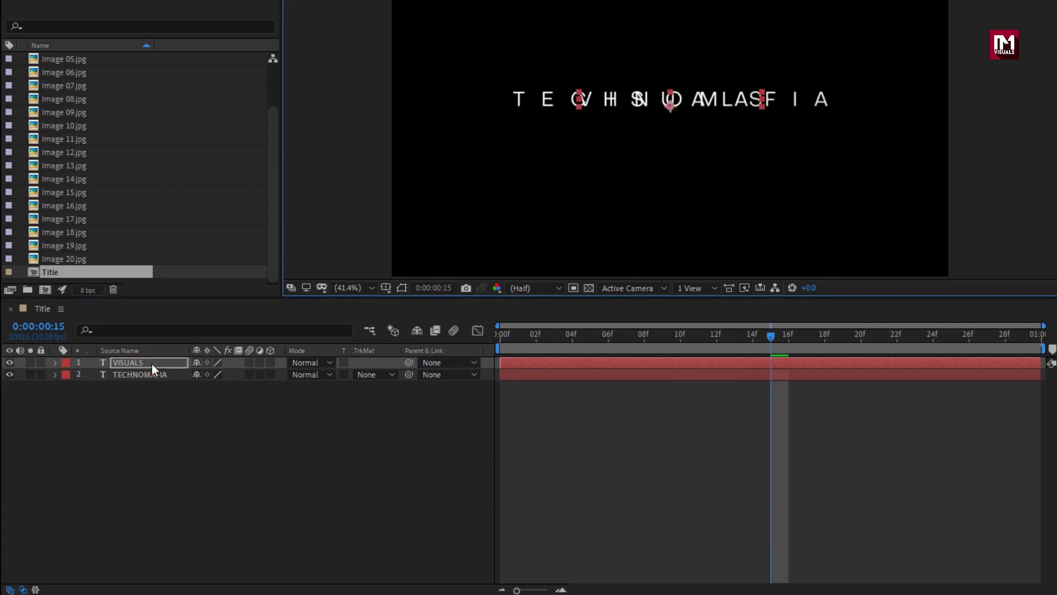
{"action": "left_click", "coordinate": [151, 363]}
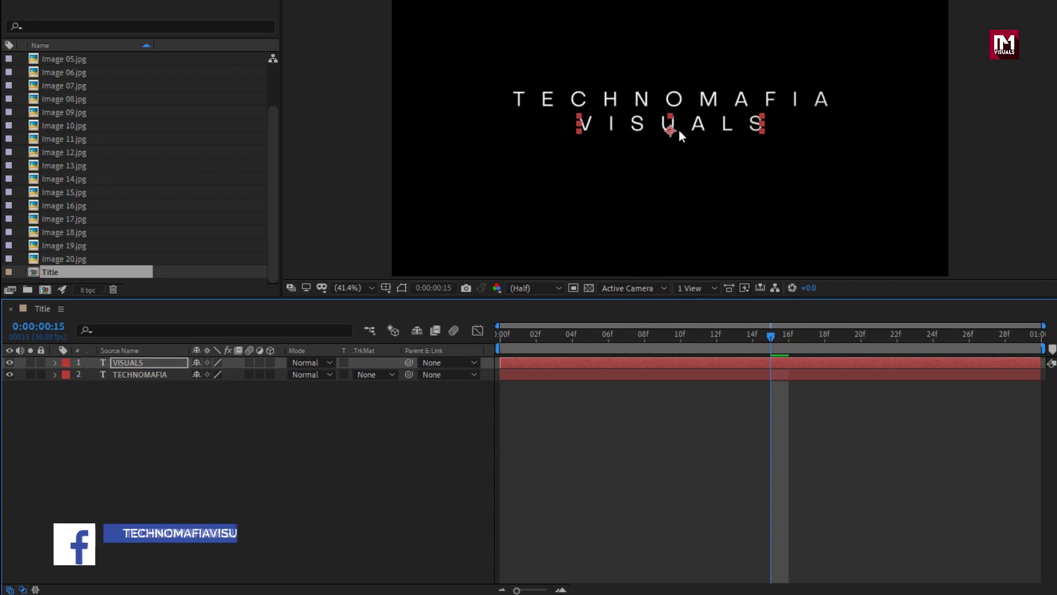
Shift the TECHNOMAFIA and VISUALS layers down slightly together to center the title vertically in the frame
{"action": "left_click", "coordinate": [134, 388]}
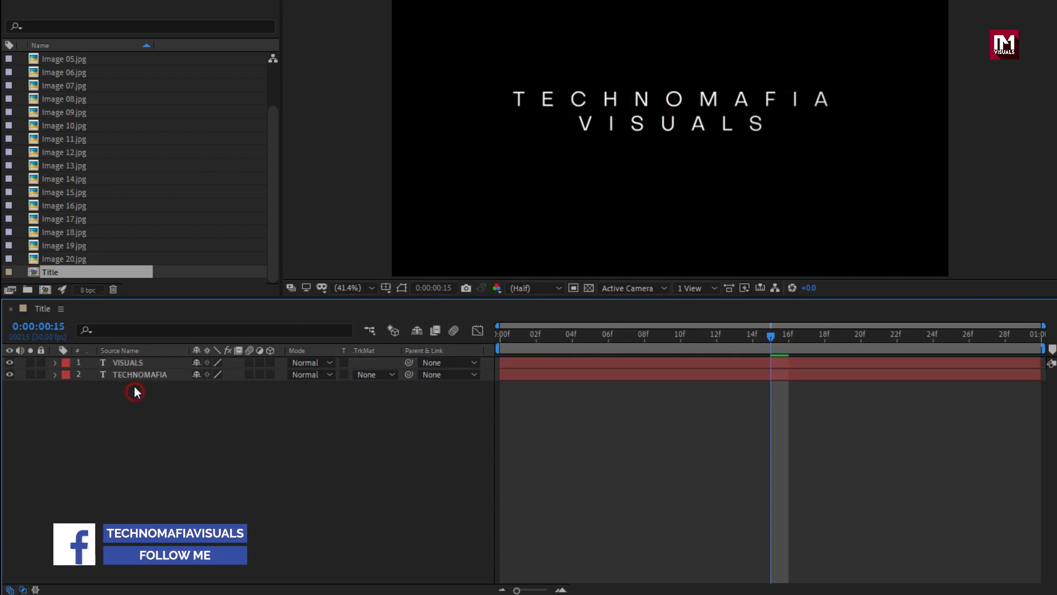
{"action": "left_click", "coordinate": [134, 374]}
{"action": "left_click", "coordinate": [133, 365], "text": "shift"}
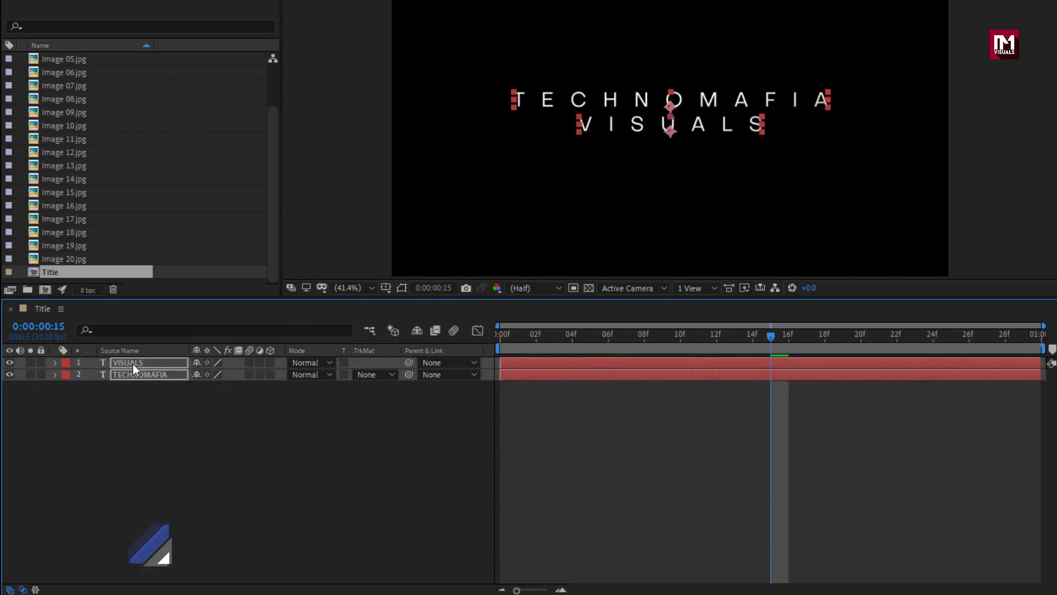
{"action": "key", "text": "shift+Down"}
{"action": "key", "text": "shift+Down"}
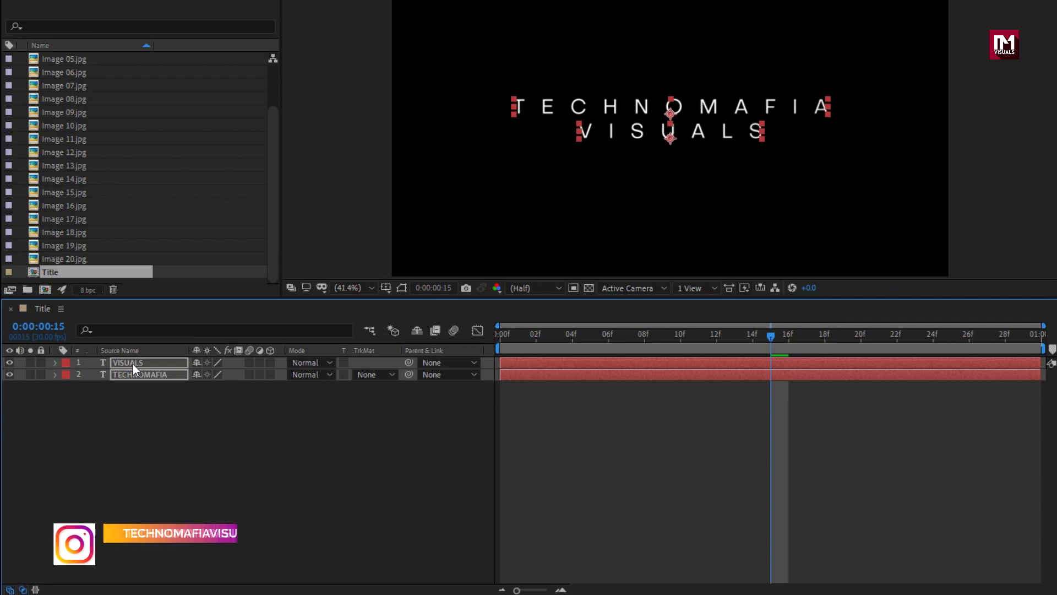
Scale the VISUALS layer to 90%, nudge it up slightly toward the TECHNOMAFIA line, and collapse its properties
{"action": "left_click_drag", "start_coordinate": [543, 335], "coordinate": [844, 339]}
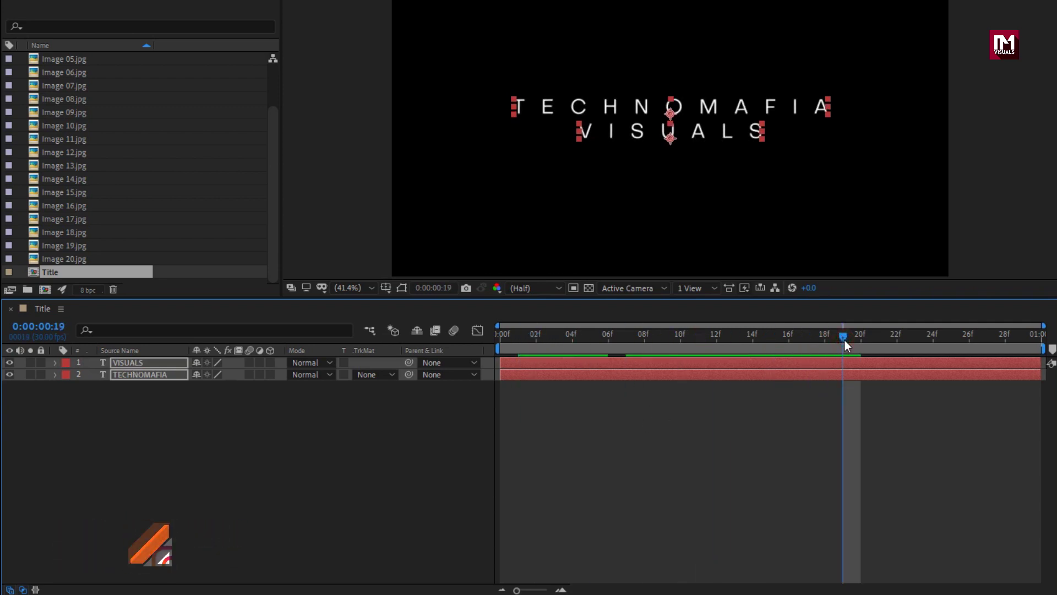
{"action": "left_click", "coordinate": [117, 429]}
{"action": "left_click", "coordinate": [130, 364]}
{"action": "key", "text": "s"}
{"action": "left_click", "coordinate": [231, 374]}
{"action": "type", "text": "90"}
{"action": "key", "text": "Return"}
{"action": "left_click", "coordinate": [153, 364]}
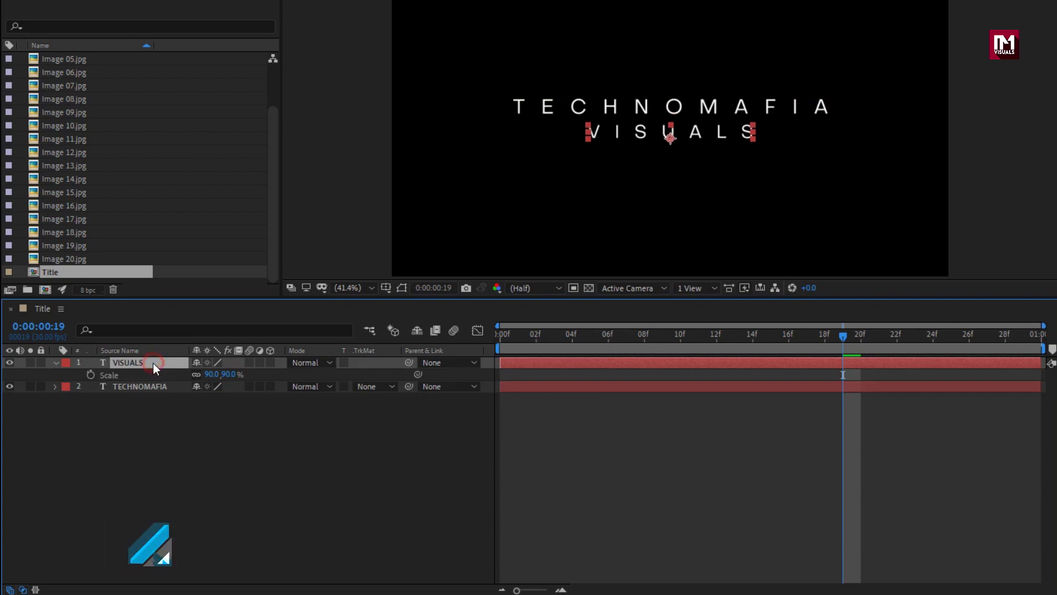
{"action": "left_click", "coordinate": [57, 364]}
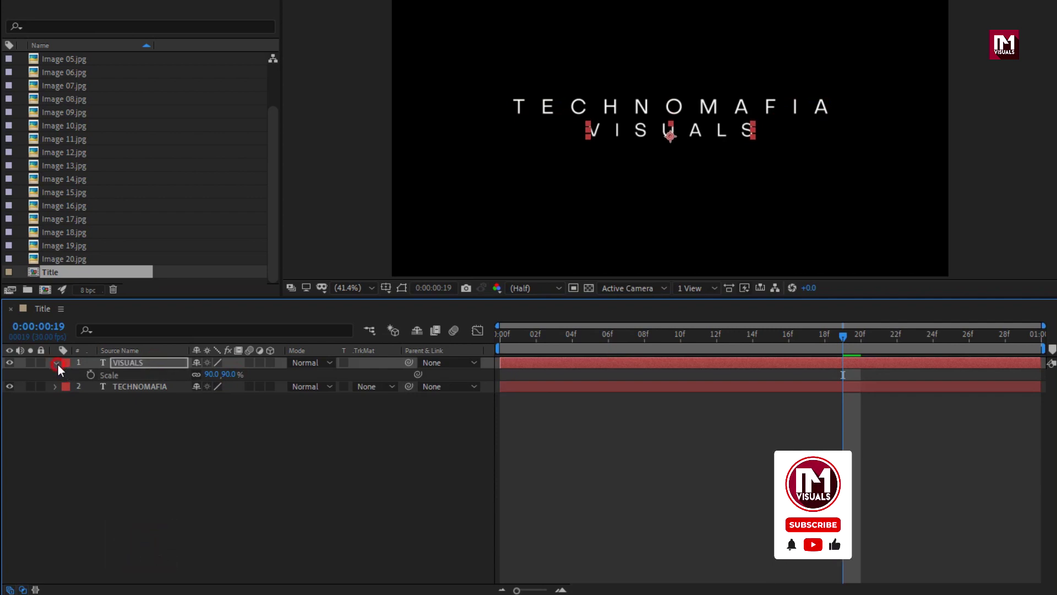
{"action": "left_click", "coordinate": [87, 424]}
Delay the VISUALS layer so it starts at frame 2 and preview the title reveal
{"action": "left_click_drag", "start_coordinate": [499, 337], "coordinate": [662, 339]}
{"action": "left_click_drag", "start_coordinate": [498, 337], "coordinate": [791, 336]}
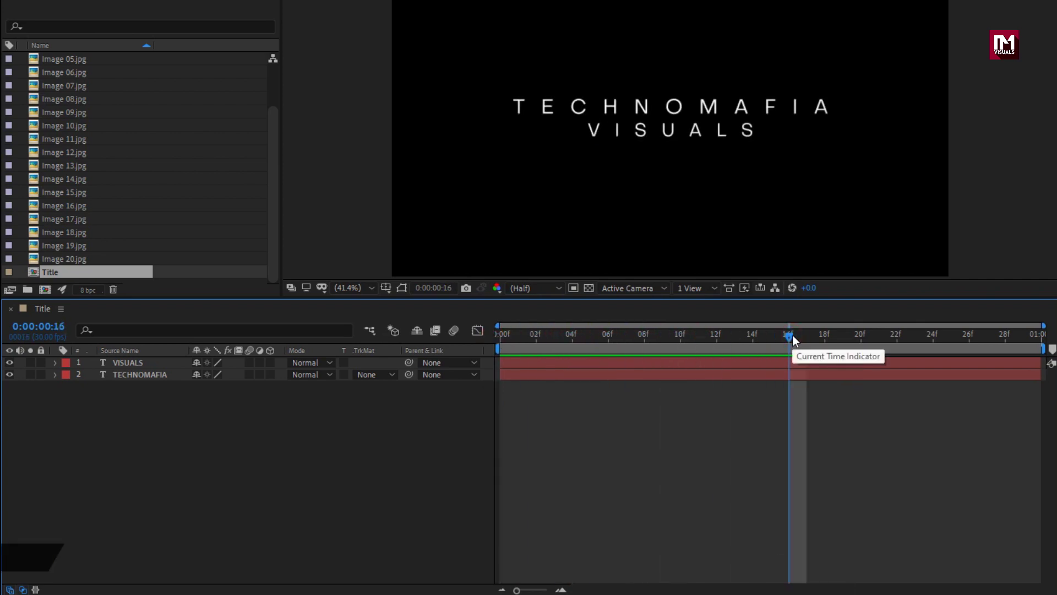
{"action": "left_click", "coordinate": [531, 361]}
{"action": "left_click_drag", "start_coordinate": [516, 362], "coordinate": [548, 352]}
{"action": "left_click_drag", "start_coordinate": [520, 338], "coordinate": [788, 338]}
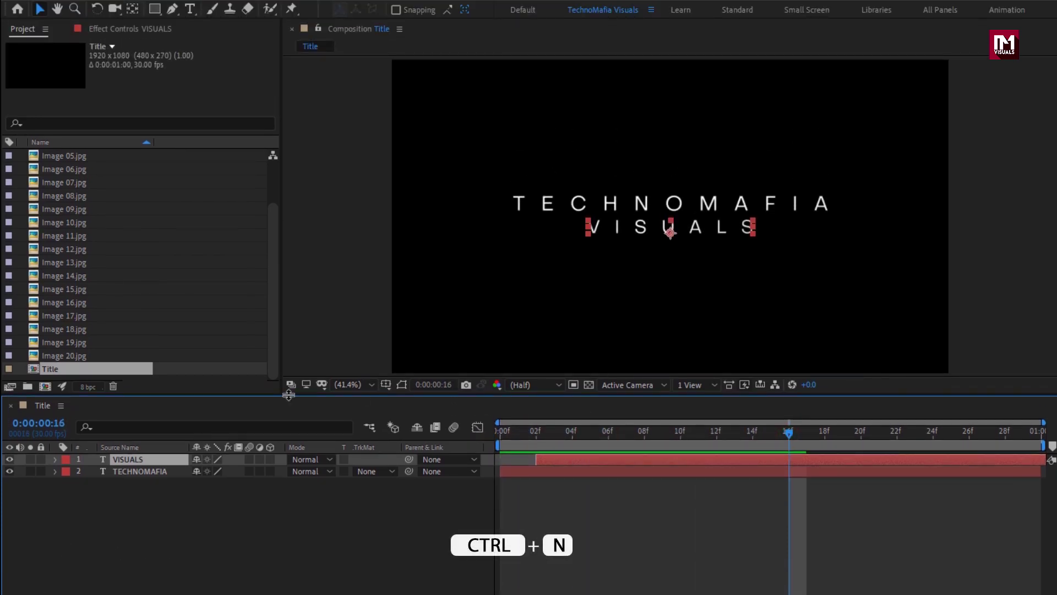
Create a new 1920 x 1080 composition named Media 1 with a duration of 0:00:02:00
{"action": "left_click", "coordinate": [45, 387]}
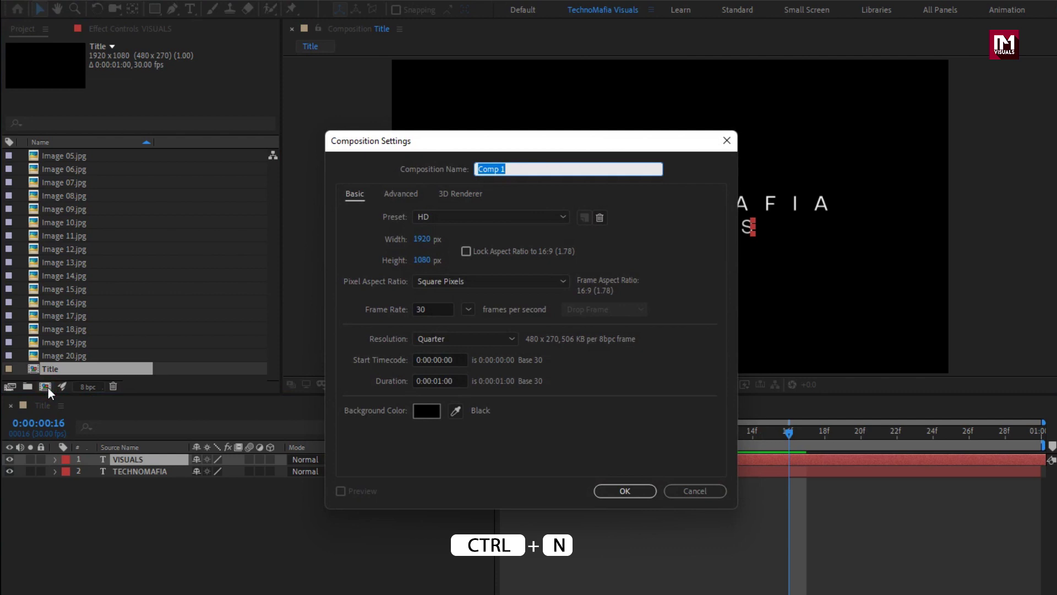
{"action": "type", "text": "Media 1"}
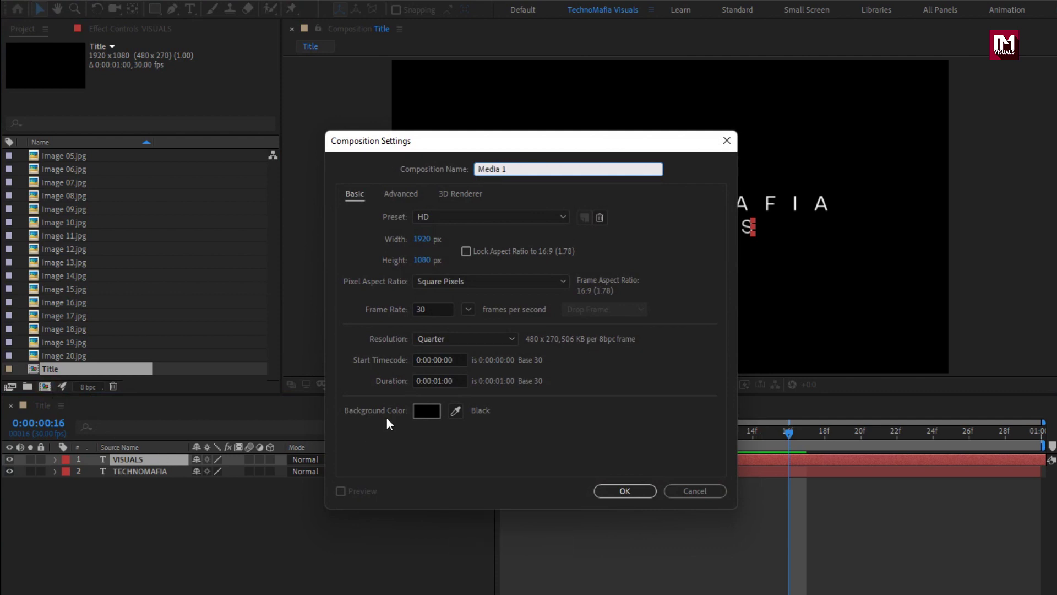
{"action": "left_click", "coordinate": [436, 379]}
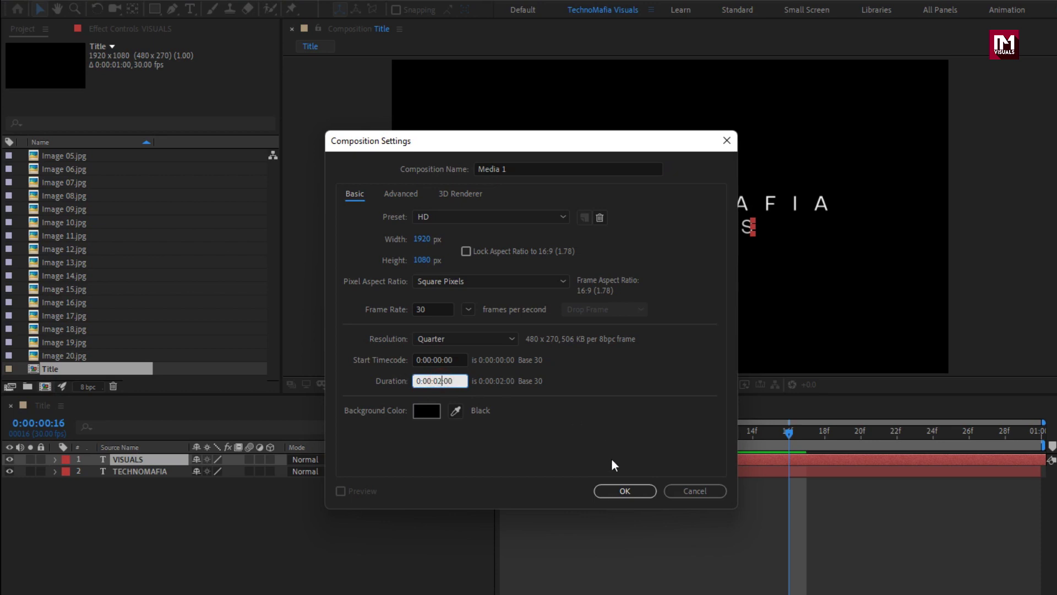
{"action": "left_click", "coordinate": [613, 490]}
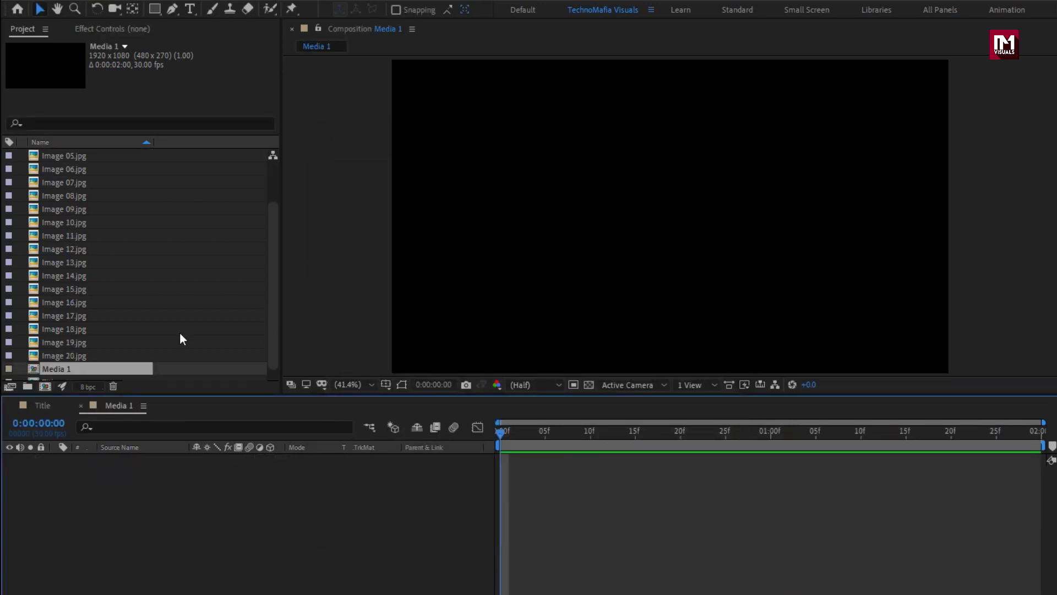
Duplicate the Media 1 composition repeatedly until the project contains Media 1 through Media 18
{"action": "scroll", "coordinate": [180, 333], "scroll_direction": "down", "scroll_amount": 1}
{"action": "left_click", "coordinate": [62, 356]}
{"action": "key", "text": "ctrl+d"}
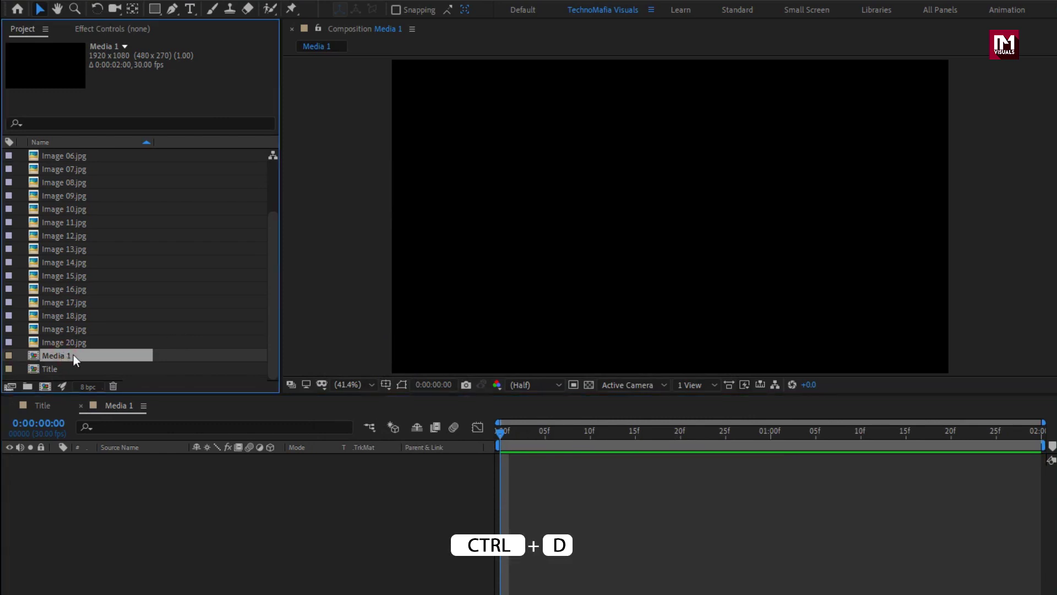
{"action": "key", "text": "ctrl+d"}
{"action": "key", "text": "ctrl+d"}
{"action": "key", "text": "ctrl+d"}
{"action": "key", "text": "ctrl+d"}
{"action": "key", "text": "ctrl+d"}
{"action": "key", "text": "ctrl+d"}
{"action": "key", "text": "ctrl+d"}
{"action": "key", "text": "ctrl+d"}
{"action": "key", "text": "ctrl+d"}
{"action": "key", "text": "ctrl+d"}
{"action": "key", "text": "ctrl+d"}
{"action": "key", "text": "ctrl+d"}
{"action": "key", "text": "ctrl+d"}
{"action": "key", "text": "ctrl+d"}
{"action": "key", "text": "ctrl+d"}
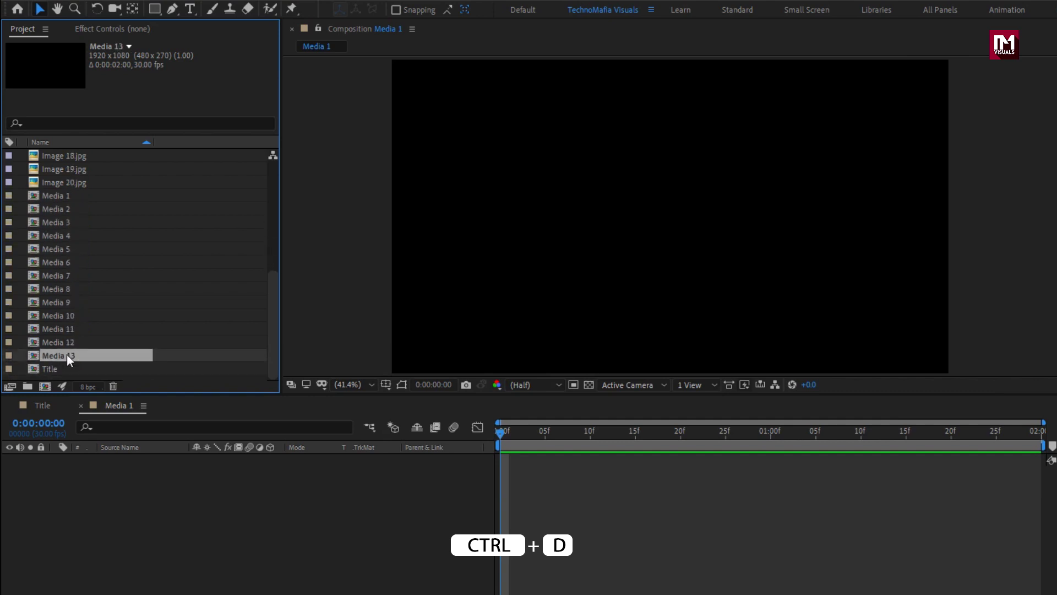
{"action": "key", "text": "ctrl+d"}
{"action": "key", "text": "ctrl+d"}
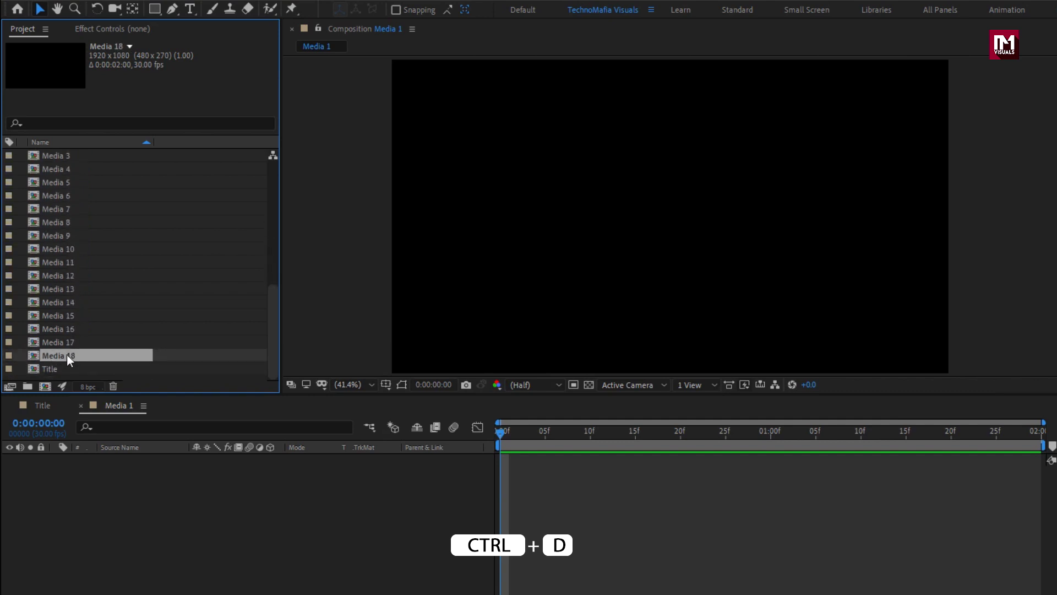
Add Image 01.jpg as a layer in the Media 1 composition
{"action": "scroll", "coordinate": [67, 355], "scroll_direction": "up", "scroll_amount": 4}
{"action": "left_click", "coordinate": [63, 287]}
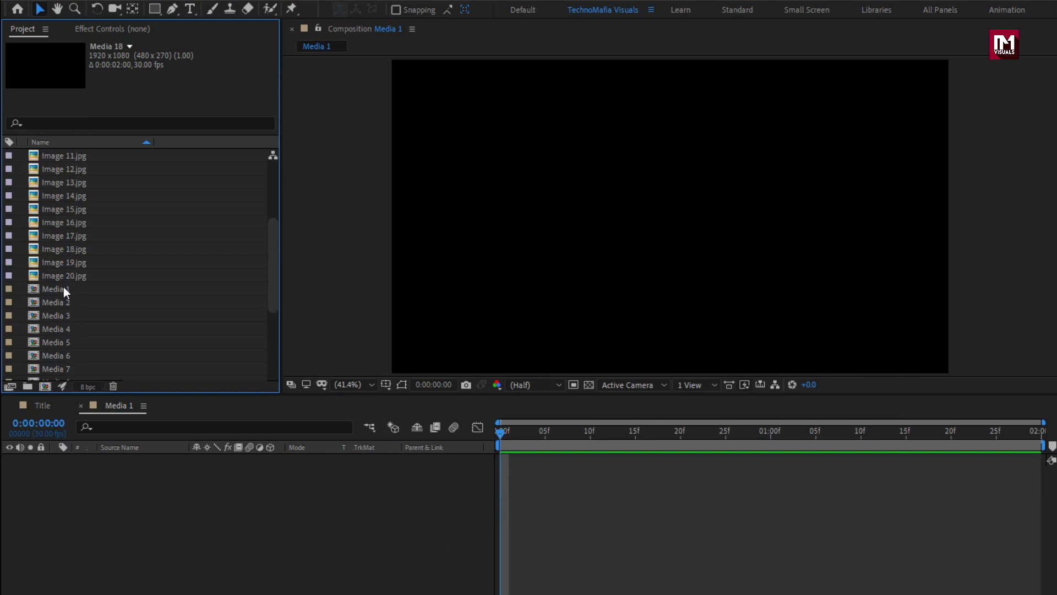
{"action": "left_click", "coordinate": [82, 288]}
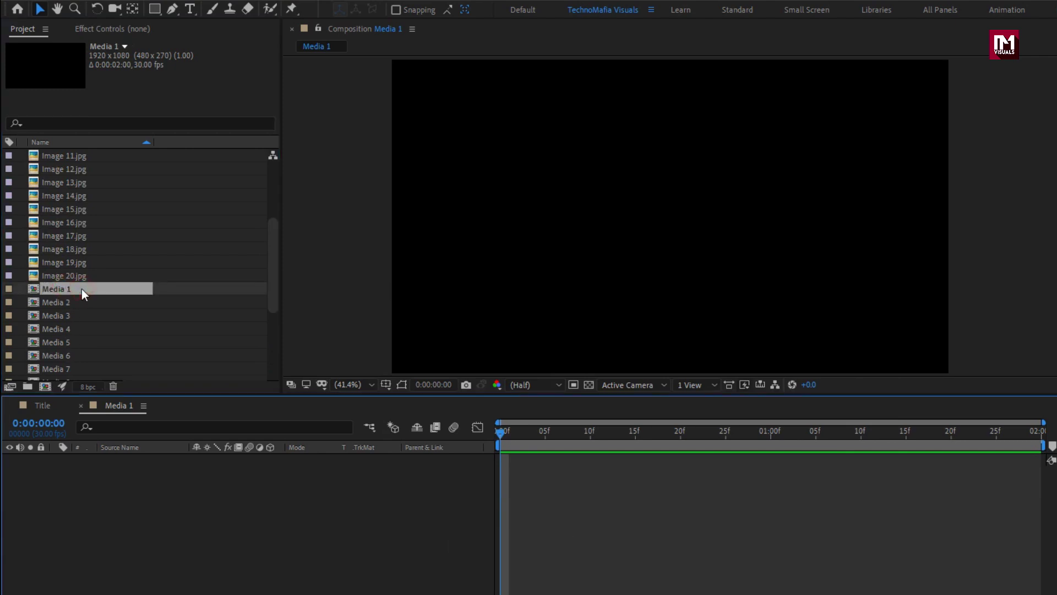
{"action": "scroll", "coordinate": [80, 262], "scroll_direction": "up", "scroll_amount": 4}
{"action": "left_click", "coordinate": [58, 156]}
{"action": "left_click_drag", "start_coordinate": [58, 157], "coordinate": [117, 490]}
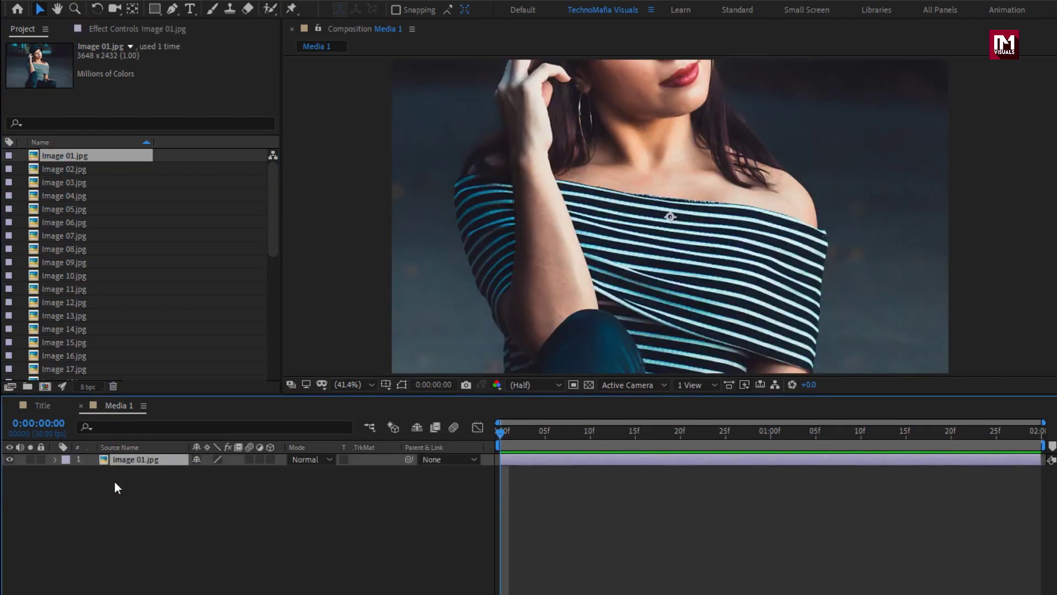
Scale the Image 01.jpg layer to 53%, move it down to frame the woman's head, and collapse its properties
{"action": "left_click", "coordinate": [353, 385]}
{"action": "left_click", "coordinate": [361, 416]}
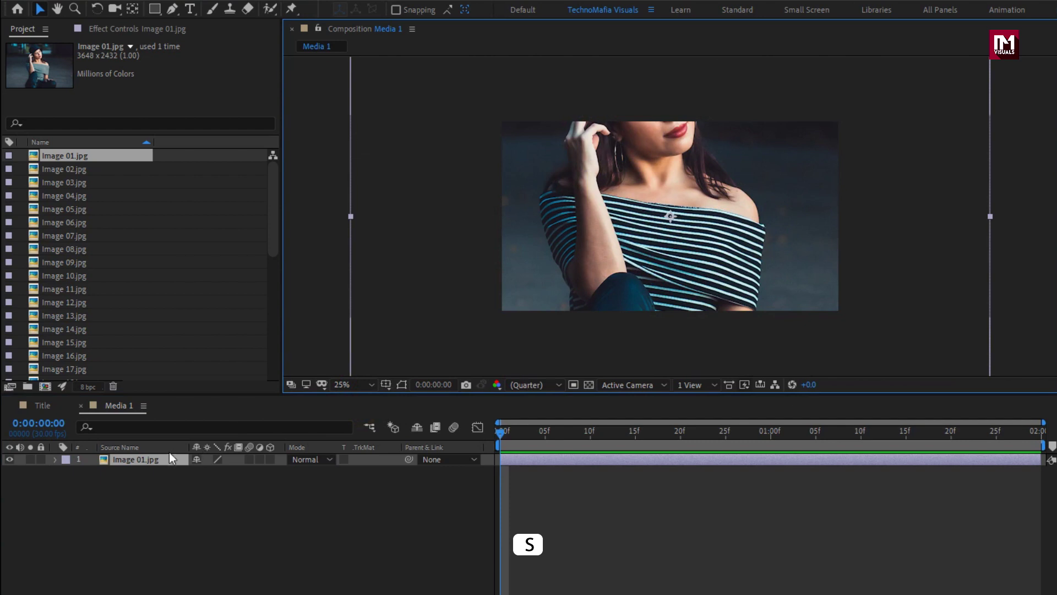
{"action": "key", "text": "s"}
{"action": "left_click_drag", "start_coordinate": [236, 473], "coordinate": [205, 478]}
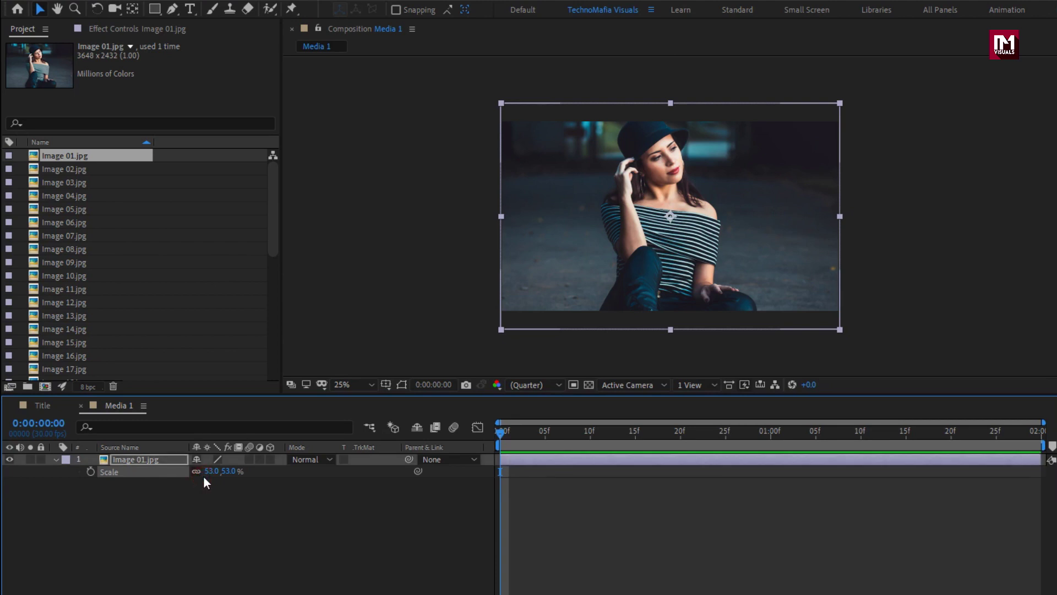
{"action": "key", "text": "shift+Down"}
{"action": "key", "text": "shift+Down"}
{"action": "key", "text": "shift+Down"}
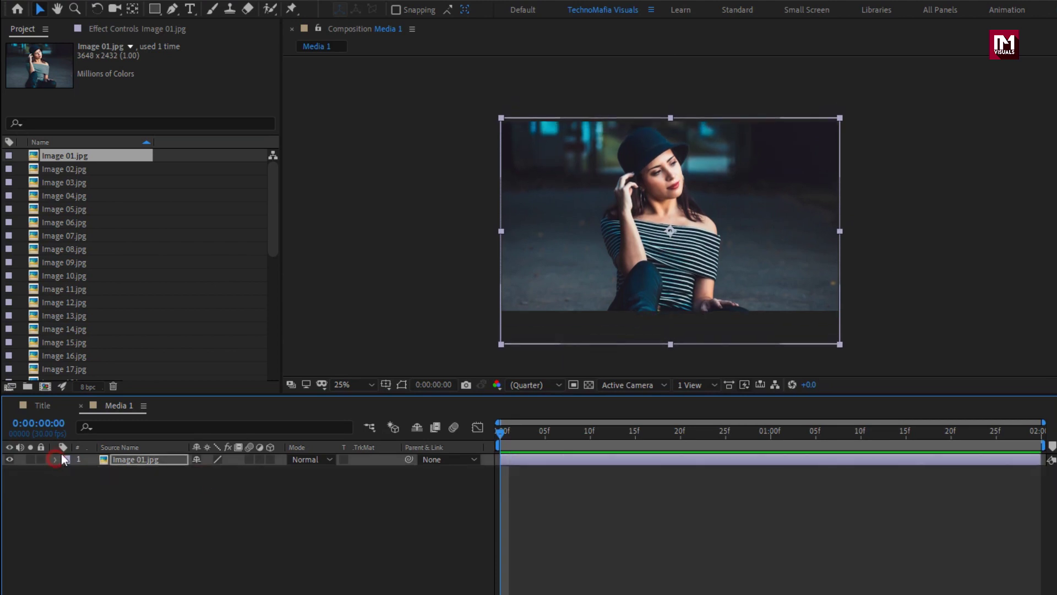
Open the compositions Media 2 through Media 11 in the timeline
{"action": "scroll", "coordinate": [62, 295], "scroll_direction": "down", "scroll_amount": 7}
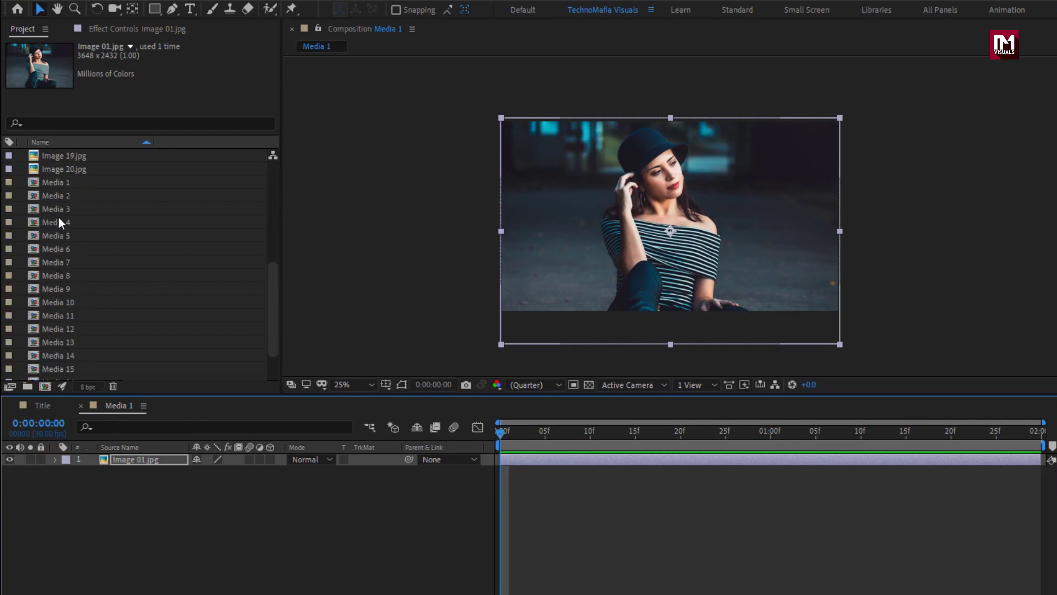
{"action": "scroll", "coordinate": [57, 203], "scroll_direction": "up", "scroll_amount": 2}
{"action": "double_click", "coordinate": [53, 236]}
{"action": "double_click", "coordinate": [53, 249]}
{"action": "double_click", "coordinate": [54, 262]}
{"action": "double_click", "coordinate": [55, 275]}
{"action": "double_click", "coordinate": [56, 289]}
{"action": "double_click", "coordinate": [55, 302]}
{"action": "double_click", "coordinate": [53, 315]}
{"action": "double_click", "coordinate": [52, 329]}
{"action": "double_click", "coordinate": [53, 342]}
{"action": "double_click", "coordinate": [54, 355]}
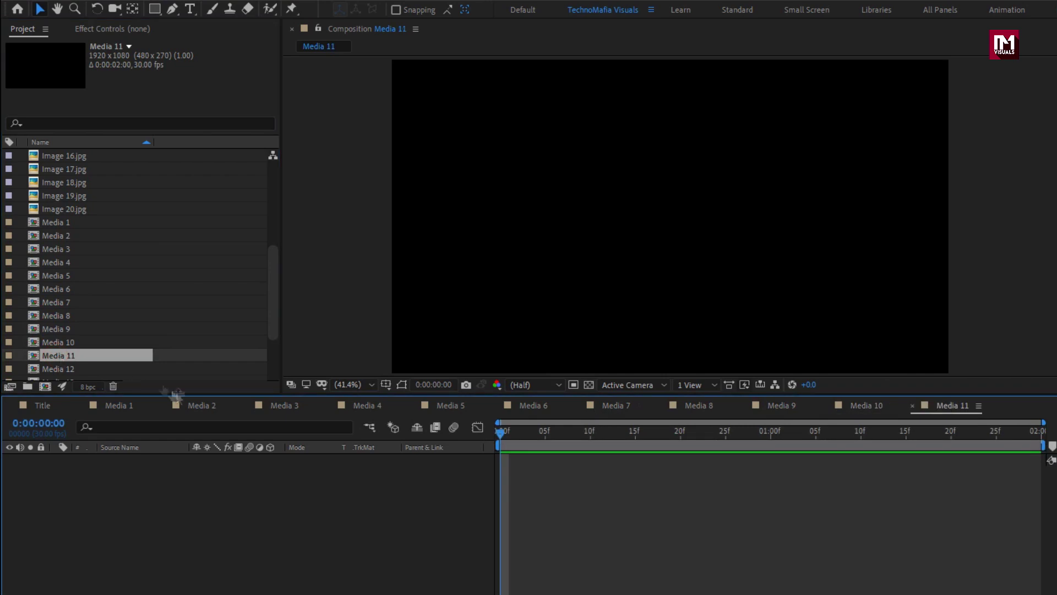
Add Image 02.jpg to Media 2, scale it to 77%, and close the Media 1 composition
{"action": "scroll", "coordinate": [75, 181], "scroll_direction": "up", "scroll_amount": 5}
{"action": "left_click_drag", "start_coordinate": [75, 172], "coordinate": [146, 507]}
{"action": "key", "text": "s"}
{"action": "left_click_drag", "start_coordinate": [224, 472], "coordinate": [227, 472]}
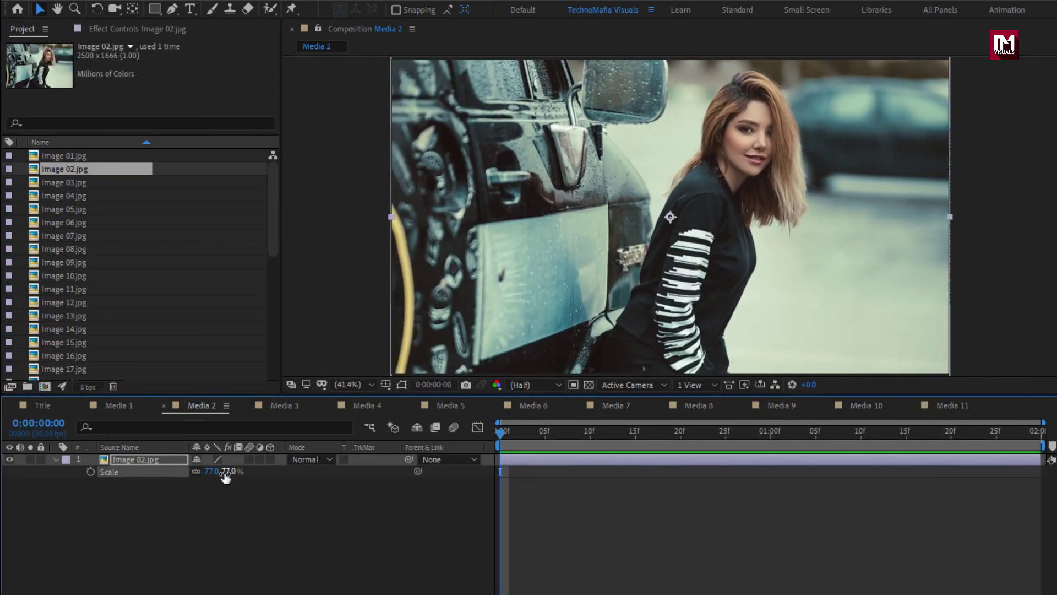
{"action": "left_click", "coordinate": [92, 408]}
{"action": "left_click", "coordinate": [80, 405]}
Close Media 2 and add Image 03.jpg to Media 3, scaled to fill the frame
{"action": "left_click", "coordinate": [81, 406]}
{"action": "left_click_drag", "start_coordinate": [64, 182], "coordinate": [157, 523]}
{"action": "key", "text": "s"}
{"action": "left_click_drag", "start_coordinate": [212, 472], "coordinate": [226, 478]}
Close Media 3 and add Image 04.jpg to Media 4, scaled to fill the frame
{"action": "left_click", "coordinate": [81, 405]}
{"action": "left_click_drag", "start_coordinate": [64, 195], "coordinate": [135, 503]}
{"action": "key", "text": "s"}
{"action": "left_click_drag", "start_coordinate": [212, 472], "coordinate": [223, 479]}
Close Media 4 and add Image 05.jpg to Media 5, scaled to fit the frame
{"action": "left_click", "coordinate": [80, 406]}
{"action": "left_click_drag", "start_coordinate": [65, 209], "coordinate": [147, 483]}
{"action": "key", "text": "s"}
{"action": "left_click_drag", "start_coordinate": [246, 472], "coordinate": [200, 474]}
Close Media 5 and add Image 06.jpg to Media 6, scaled to 143%
{"action": "left_click", "coordinate": [80, 405]}
{"action": "left_click_drag", "start_coordinate": [64, 222], "coordinate": [143, 476]}
{"action": "key", "text": "s"}
{"action": "left_click_drag", "start_coordinate": [234, 477], "coordinate": [259, 471]}
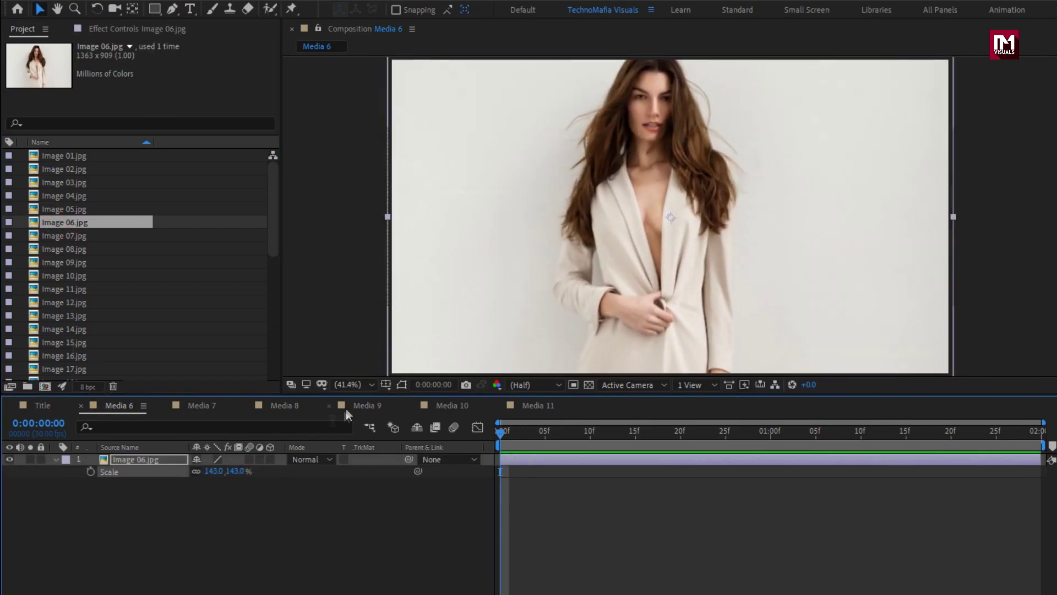
Close Media 6 and add Image 07.jpg to Media 7, scaled to 48% and shifted down to show the woman's head
{"action": "left_click", "coordinate": [80, 405]}
{"action": "left_click_drag", "start_coordinate": [65, 236], "coordinate": [143, 475]}
{"action": "key", "text": "s"}
{"action": "mouse_move", "coordinate": [213, 471]}
{"action": "left_mouse_down"}
{"action": "mouse_move", "coordinate": [233, 489]}
{"action": "mouse_move", "coordinate": [210, 479]}
{"action": "left_mouse_up"}
{"action": "left_click", "coordinate": [179, 458]}
{"action": "key", "text": "shift+Down"}
{"action": "key", "text": "shift+Down"}
{"action": "key", "text": "shift+Down"}
{"action": "key", "text": "shift+Down"}
{"action": "key", "text": "shift+Down"}
{"action": "key", "text": "shift+Down"}
{"action": "key", "text": "shift+Down"}
{"action": "key", "text": "shift+Down"}
{"action": "key", "text": "shift+Down"}
{"action": "key", "text": "shift+Down"}
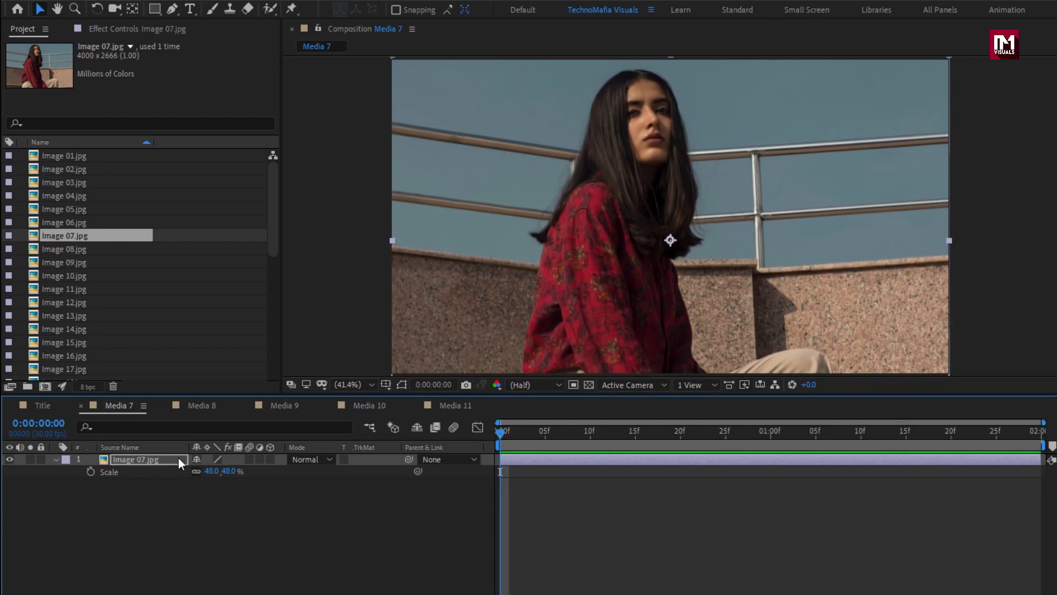
Close Media 7 and add Image 08.jpg to Media 8, scaled to 48%
{"action": "left_click", "coordinate": [80, 405]}
{"action": "left_click_drag", "start_coordinate": [64, 248], "coordinate": [154, 512]}
{"action": "key", "text": "s"}
{"action": "left_click_drag", "start_coordinate": [212, 471], "coordinate": [208, 475]}
{"action": "left_click", "coordinate": [226, 472]}
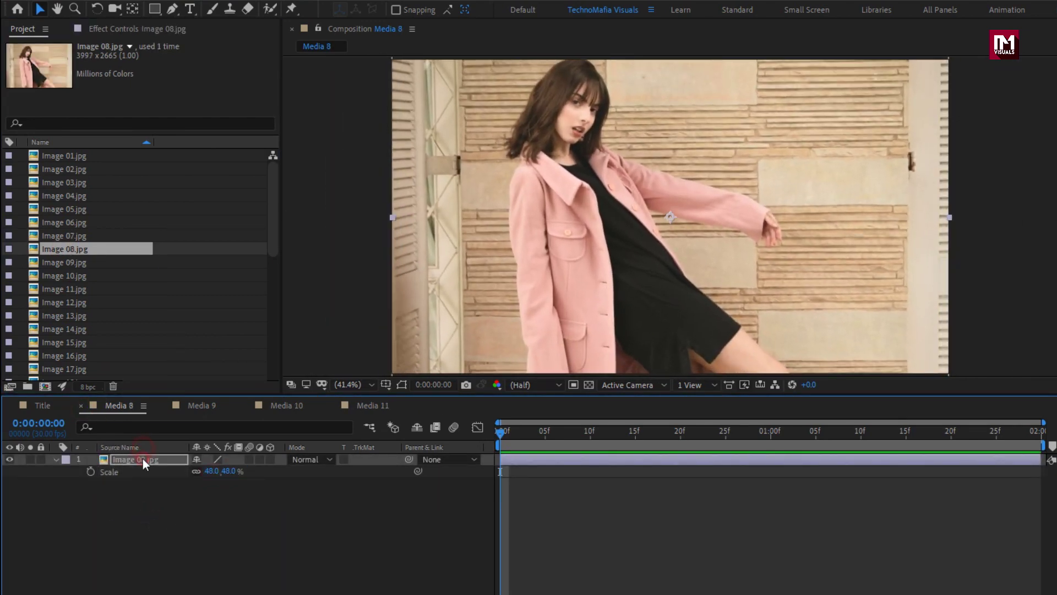
Close Media 8 and add Image 09.jpg to Media 9, scaled to 70% and shifted down slightly
{"action": "left_click", "coordinate": [81, 405]}
{"action": "key", "text": "s"}
{"action": "left_click_drag", "start_coordinate": [64, 262], "coordinate": [219, 474]}
{"action": "left_click", "coordinate": [223, 472]}
{"action": "left_click", "coordinate": [182, 463]}
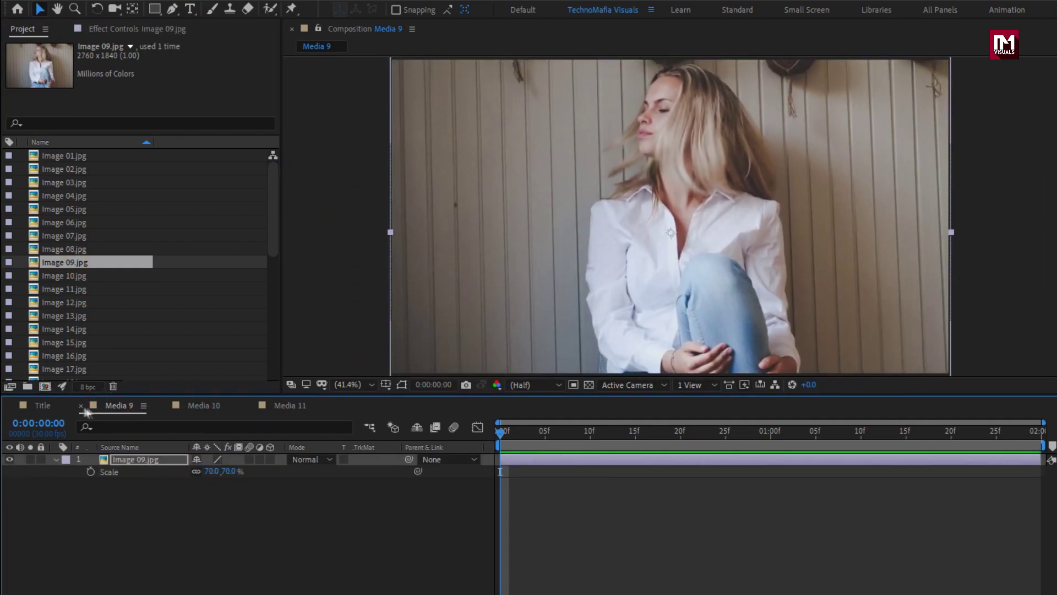
Close Media 9 and add Image 10.jpg to Media 10, scaled to 35%
{"action": "left_click", "coordinate": [80, 405]}
{"action": "left_click_drag", "start_coordinate": [64, 275], "coordinate": [143, 491]}
{"action": "key", "text": "s"}
{"action": "left_click_drag", "start_coordinate": [237, 472], "coordinate": [202, 485]}
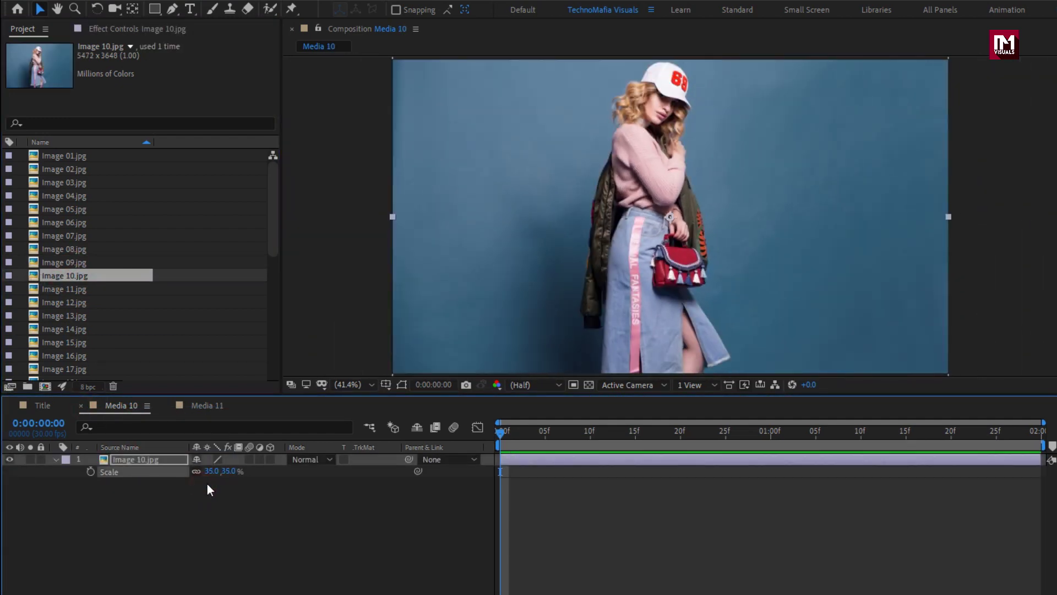
Close Media 10 and add Image 11.jpg to Media 11, scaled to 58% and shifted down to show the woman's full head
{"action": "left_click", "coordinate": [81, 405]}
{"action": "key", "text": "s"}
{"action": "left_click_drag", "start_coordinate": [58, 290], "coordinate": [218, 478]}
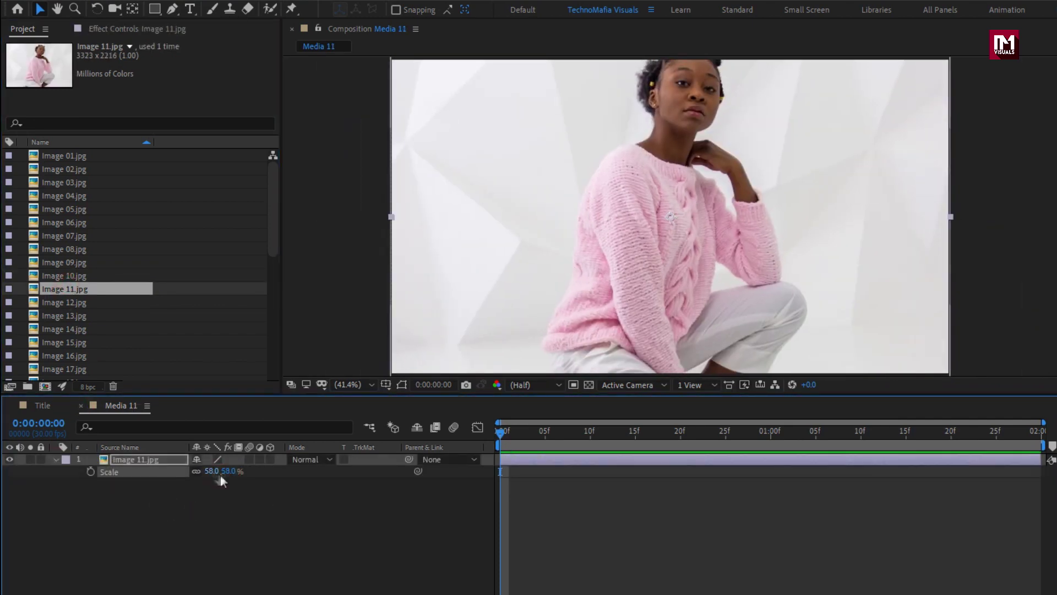
Open the compositions Media 12 through Media 18 in the timeline
{"action": "scroll", "coordinate": [58, 279], "scroll_direction": "down", "scroll_amount": 5}
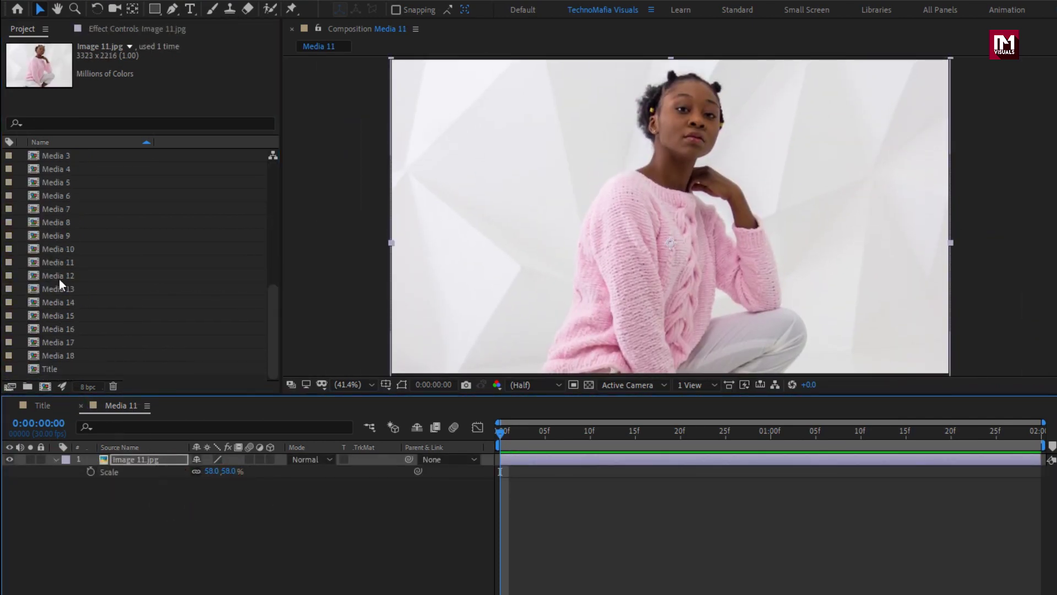
{"action": "double_click", "coordinate": [59, 275]}
{"action": "double_click", "coordinate": [59, 288]}
{"action": "double_click", "coordinate": [60, 302]}
{"action": "double_click", "coordinate": [60, 315]}
{"action": "double_click", "coordinate": [59, 329]}
{"action": "double_click", "coordinate": [58, 342]}
{"action": "double_click", "coordinate": [59, 355]}
Close Media 11 and add Image 12.jpg to Media 12, scaled to 56%
{"action": "left_click", "coordinate": [105, 406]}
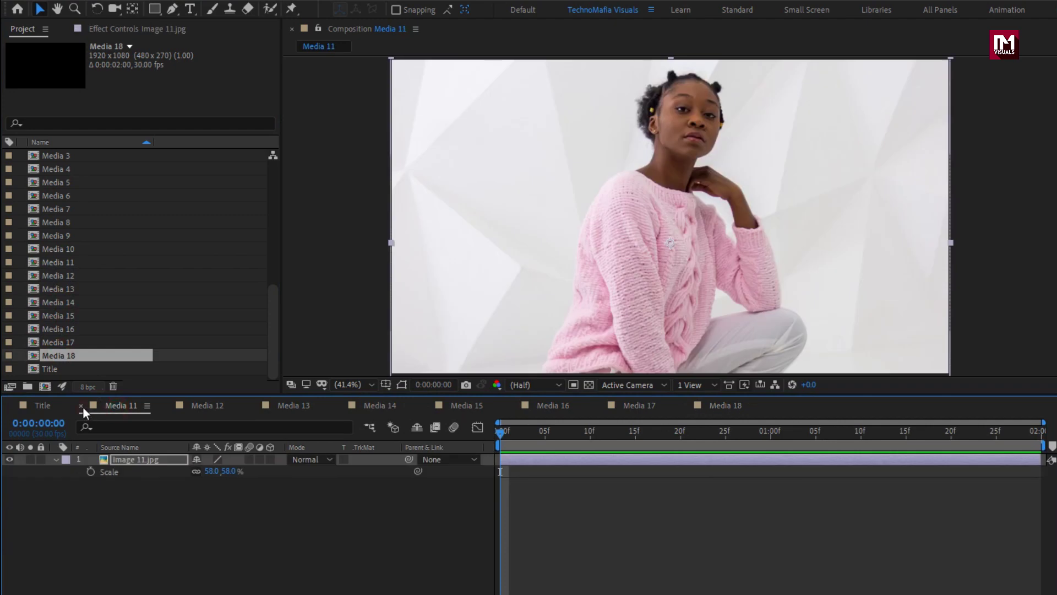
{"action": "left_click", "coordinate": [81, 405]}
{"action": "scroll", "coordinate": [59, 289], "scroll_direction": "up", "scroll_amount": 5}
{"action": "left_click_drag", "start_coordinate": [61, 302], "coordinate": [137, 460]}
{"action": "key", "text": "s"}
{"action": "left_click_drag", "start_coordinate": [231, 471], "coordinate": [219, 472]}
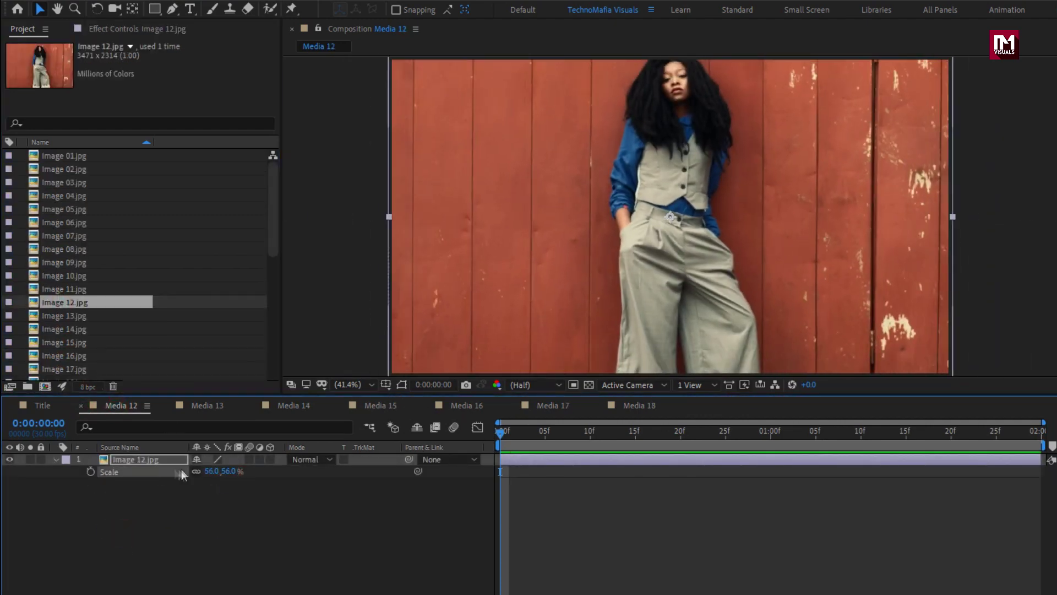
Add Image 13.jpg to the Media 13 composition, scaled to 75% and shifted down slightly
{"action": "left_click", "coordinate": [207, 405]}
{"action": "left_click_drag", "start_coordinate": [61, 316], "coordinate": [134, 512]}
{"action": "key", "text": "s"}
{"action": "left_click_drag", "start_coordinate": [223, 472], "coordinate": [227, 472]}
{"action": "left_click", "coordinate": [227, 472]}
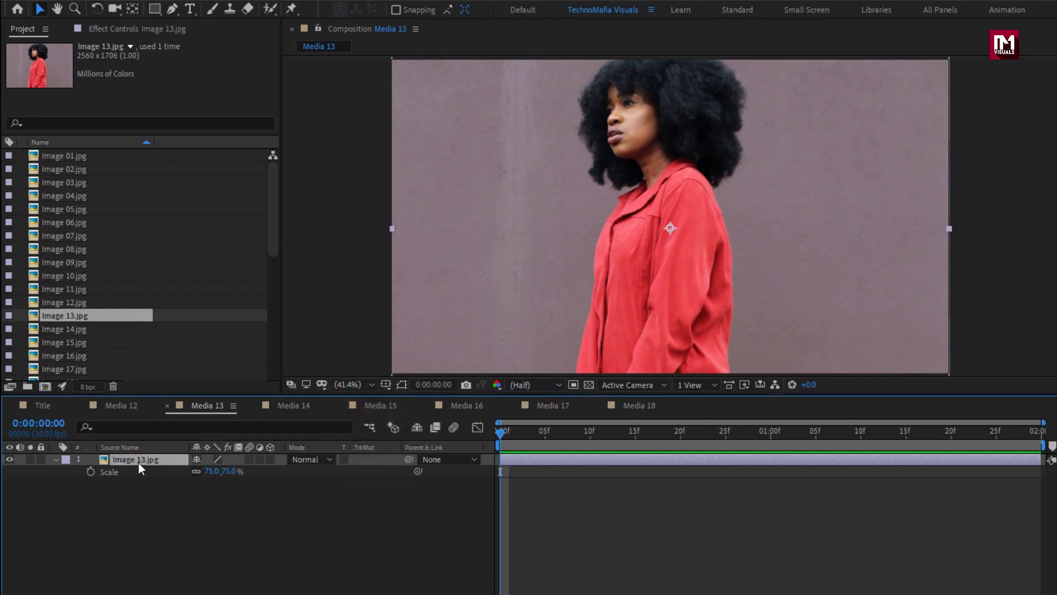
Add Image 14.jpg to the Media 14 composition and scale it to 52%
{"action": "key", "text": "shift+period"}
{"action": "left_click", "coordinate": [78, 330]}
{"action": "left_click_drag", "start_coordinate": [78, 337], "coordinate": [134, 473]}
{"action": "key", "text": "s"}
{"action": "left_click_drag", "start_coordinate": [231, 472], "coordinate": [227, 472]}
{"action": "left_click", "coordinate": [227, 472]}
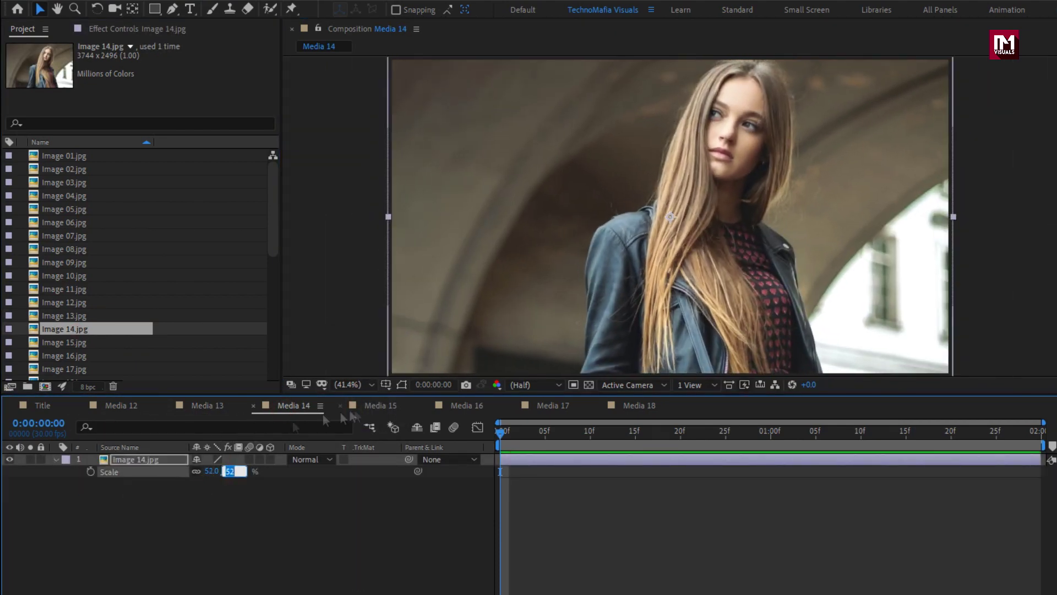
Add Image 15.jpg to the Media 15 composition and scale it to fill the frame
{"action": "key", "text": "shift+period"}
{"action": "left_click", "coordinate": [78, 342]}
{"action": "left_click_drag", "start_coordinate": [131, 478], "coordinate": [135, 473]}
{"action": "key", "text": "s"}
{"action": "mouse_move", "coordinate": [216, 472]}
{"action": "left_mouse_down"}
{"action": "mouse_move", "coordinate": [255, 470]}
{"action": "mouse_move", "coordinate": [231, 472]}
{"action": "left_mouse_up"}
Add Image 16.jpg to the Media 16 composition and set its scale to 49%
{"action": "key", "text": "shift+period"}
{"action": "left_click", "coordinate": [77, 356]}
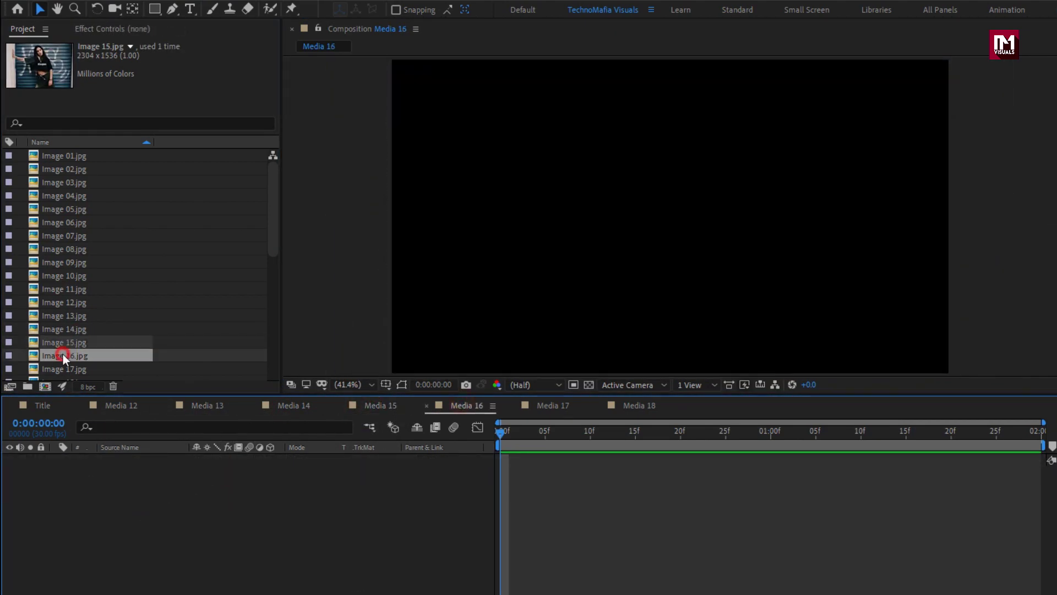
{"action": "left_click_drag", "start_coordinate": [77, 356], "coordinate": [134, 473]}
{"action": "key", "text": "s"}
{"action": "left_click_drag", "start_coordinate": [213, 471], "coordinate": [201, 472]}
{"action": "left_click", "coordinate": [229, 471]}
{"action": "type", "text": "49"}
{"action": "key", "text": "Return"}
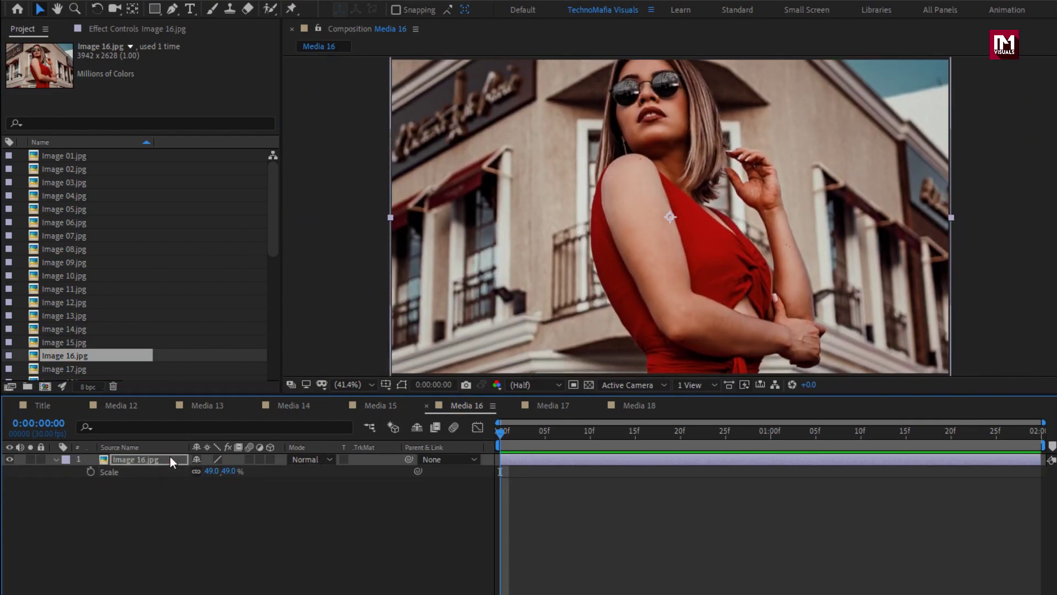
Add Image 17.jpg to the Media 17 composition and scale it to fill the frame
{"action": "key", "text": "shift+period"}
{"action": "left_click", "coordinate": [61, 368]}
{"action": "left_click_drag", "start_coordinate": [61, 367], "coordinate": [134, 473]}
{"action": "key", "text": "s"}
{"action": "left_click_drag", "start_coordinate": [214, 471], "coordinate": [223, 472]}
{"action": "left_click", "coordinate": [224, 472]}
Add Image 18.jpg to the Media 18 composition and set its scale to 53%
{"action": "key", "text": "shift+period"}
{"action": "left_click", "coordinate": [65, 262]}
{"action": "left_click_drag", "start_coordinate": [65, 262], "coordinate": [135, 473]}
{"action": "key", "text": "s"}
{"action": "mouse_move", "coordinate": [215, 471]}
{"action": "left_mouse_down"}
{"action": "mouse_move", "coordinate": [236, 470]}
{"action": "mouse_move", "coordinate": [210, 475]}
{"action": "left_mouse_up"}
{"action": "left_click", "coordinate": [222, 471]}
{"action": "type", "text": "53"}
{"action": "key", "text": "Return"}
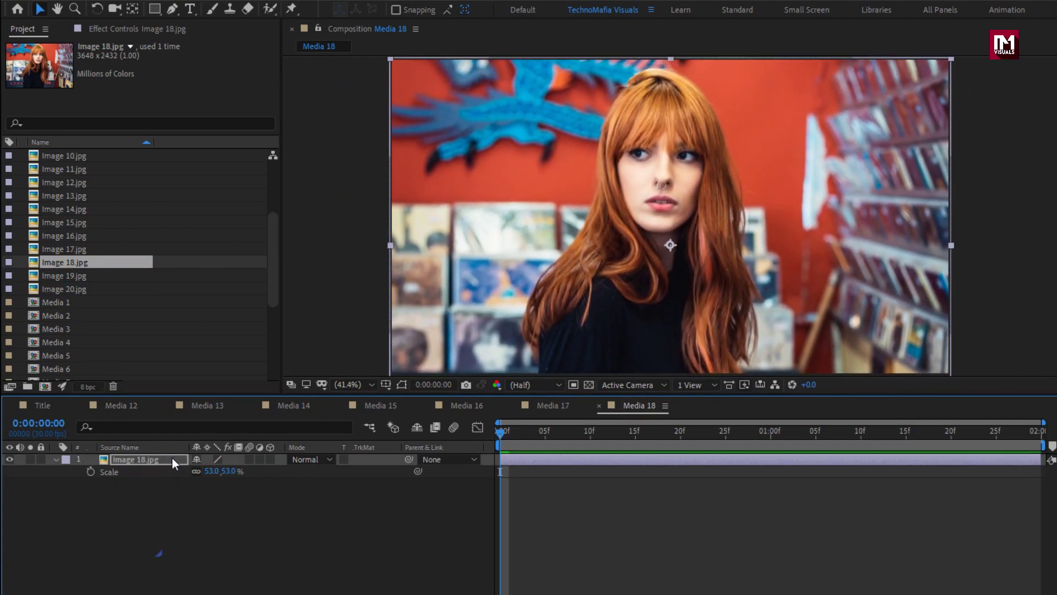
Close the open Media 12 to Media 18 timelines, keeping only the Title composition open
{"action": "left_click", "coordinate": [56, 459]}
{"action": "left_click", "coordinate": [81, 405]}
{"action": "left_click", "coordinate": [82, 405]}
{"action": "left_click", "coordinate": [82, 405]}
{"action": "left_click", "coordinate": [81, 406]}
{"action": "left_click", "coordinate": [81, 405]}
{"action": "left_click", "coordinate": [82, 405]}
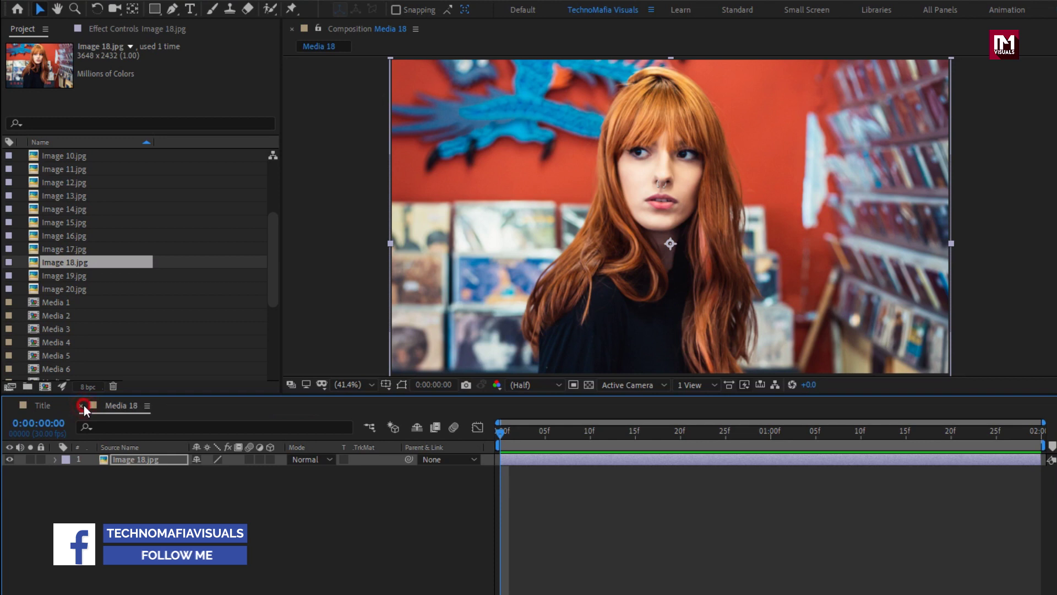
{"action": "left_click", "coordinate": [82, 405]}
Create a 1920 x 1080, 30 fps composition named End_title with a duration of 3 seconds
{"action": "key", "text": "ctrl+n"}
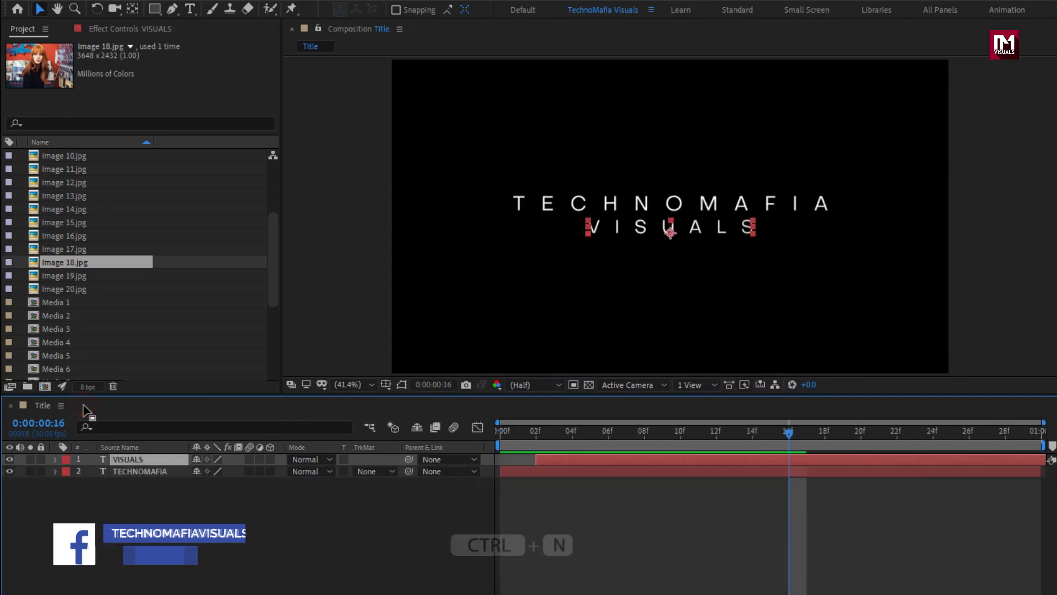
{"action": "left_click", "coordinate": [45, 387]}
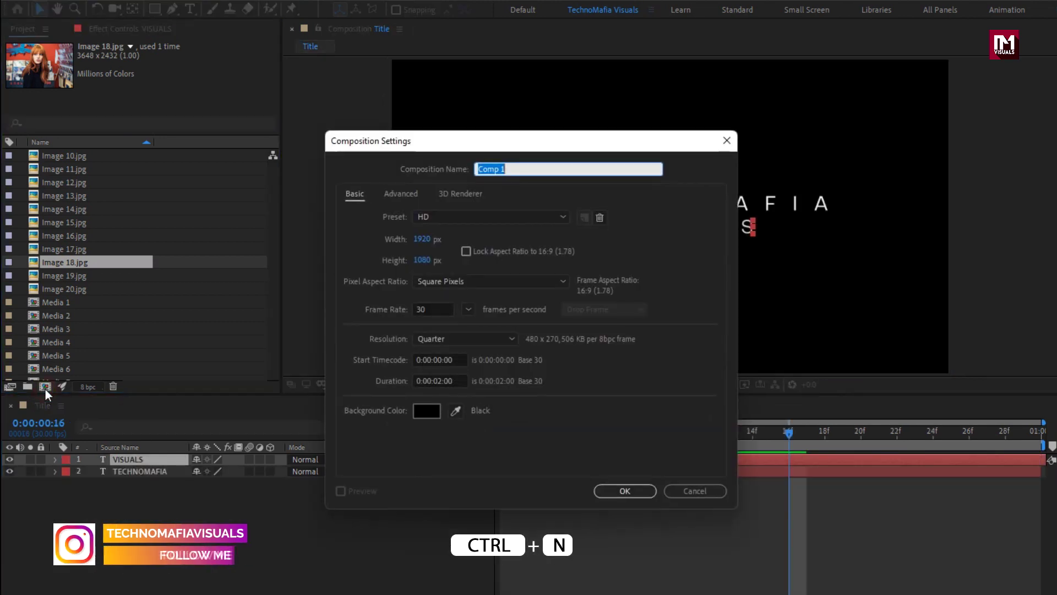
{"action": "type", "text": "End"}
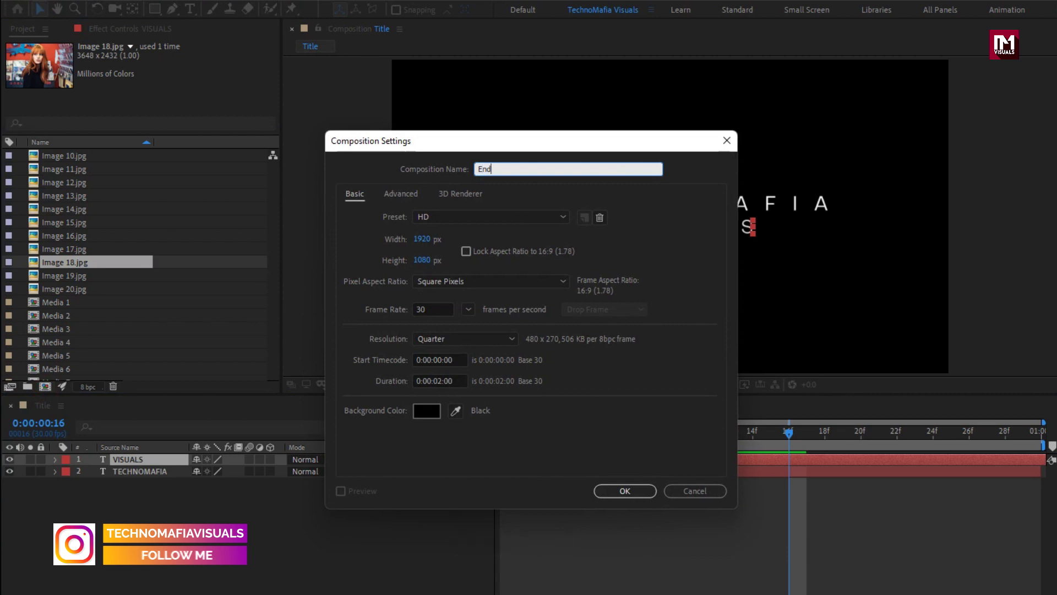
{"action": "type", "text": "_title"}
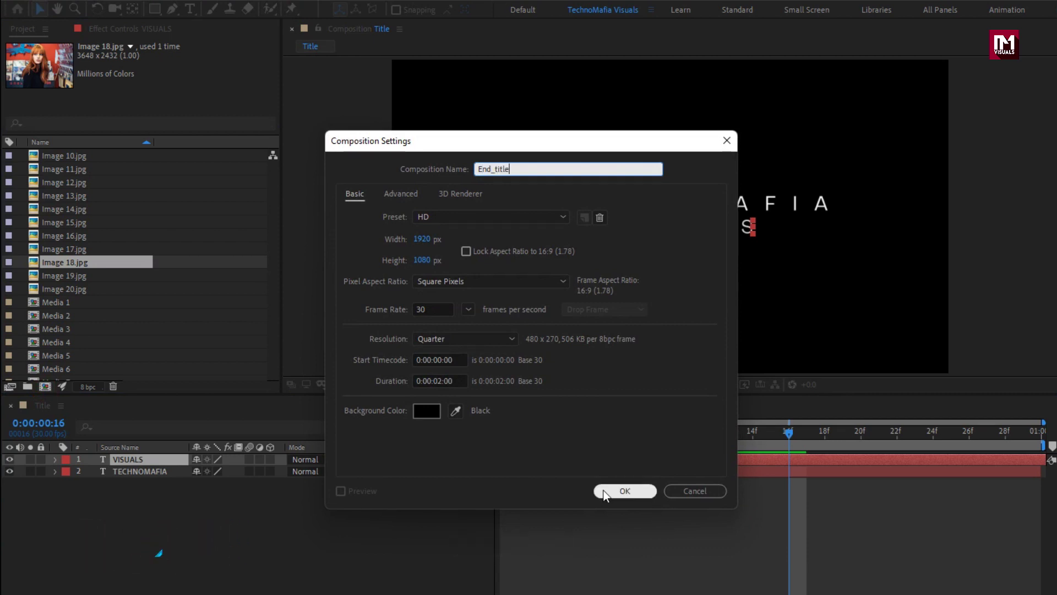
{"action": "left_click", "coordinate": [442, 380]}
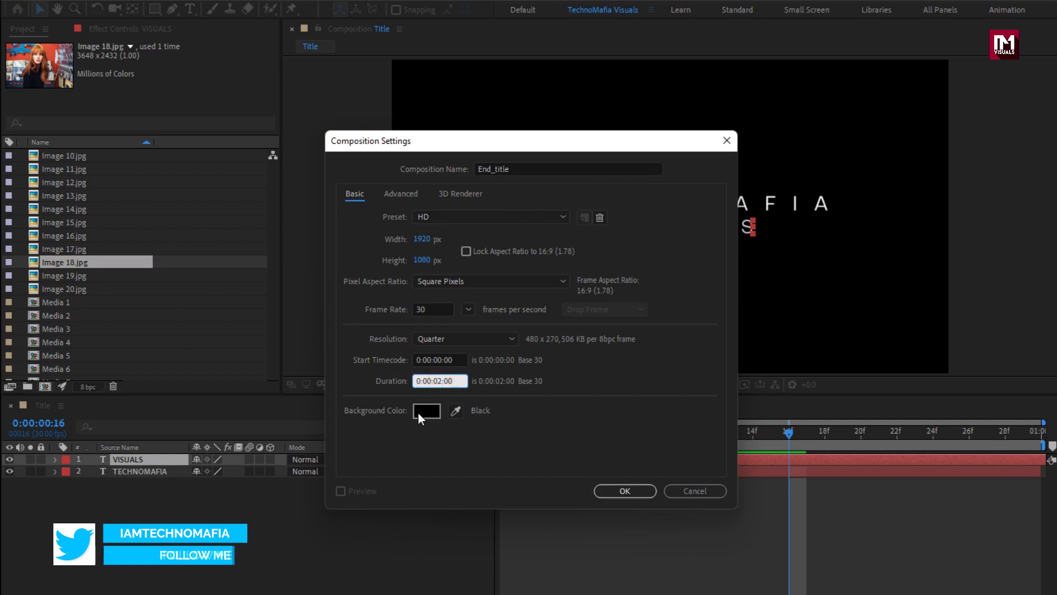
{"action": "key", "text": "BackSpace"}
{"action": "type", "text": "3"}
{"action": "left_click", "coordinate": [596, 488]}
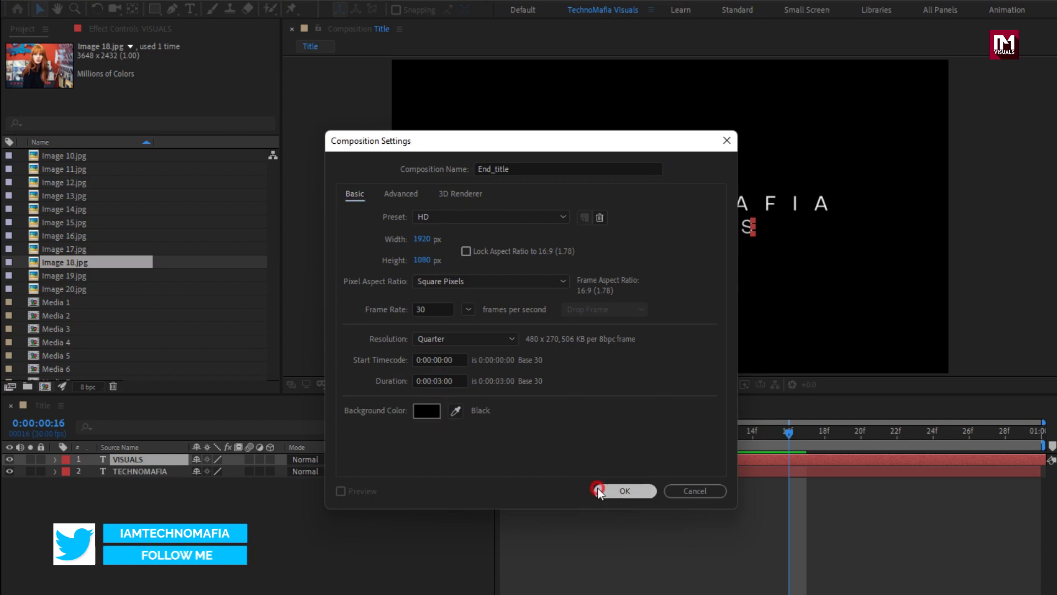
Add a text layer reading FASHION near the middle of the End_title composition
{"action": "left_click", "coordinate": [187, 15]}
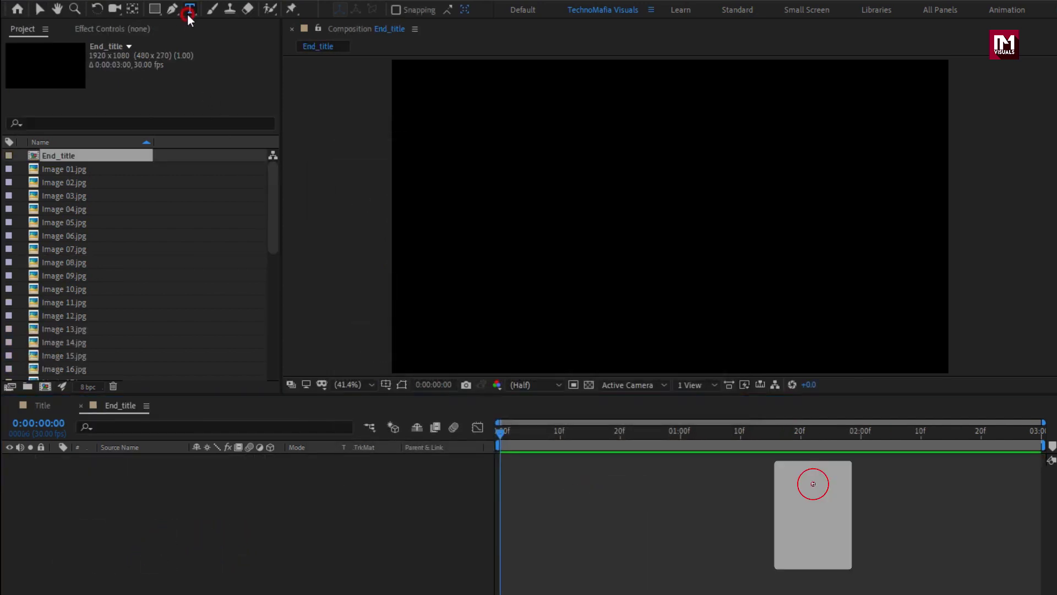
{"action": "left_click", "coordinate": [616, 207]}
{"action": "type", "text": "FASHION"}
{"action": "key", "text": "KP_Enter"}
{"action": "key", "text": "v"}
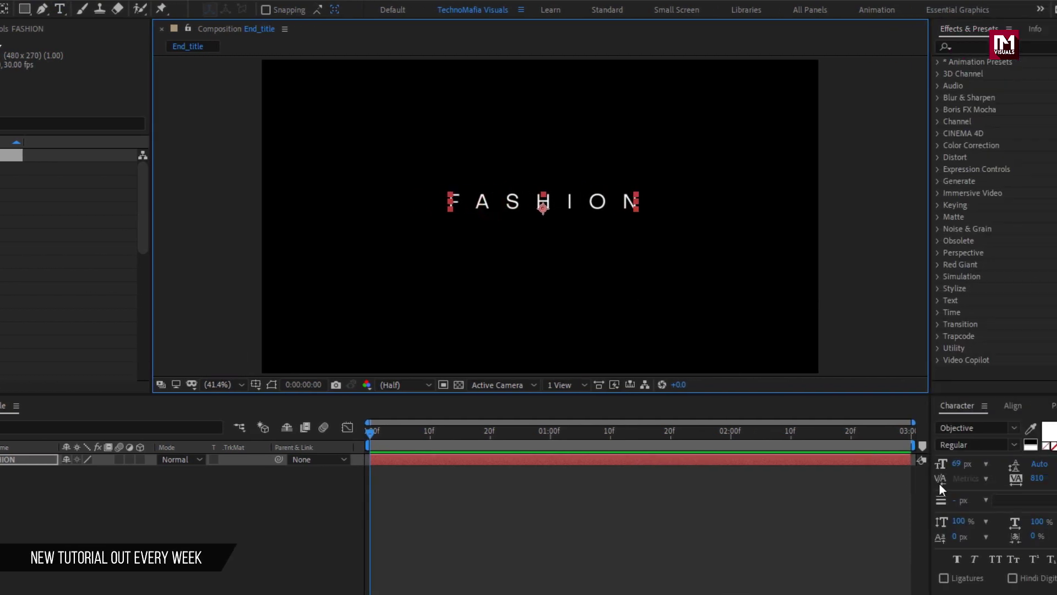
Set the FASHION text to Objective Black, 143 px with 0 tracking, and center it horizontally slightly lower in the composition
{"action": "left_click", "coordinate": [1014, 444]}
{"action": "left_click", "coordinate": [976, 385]}
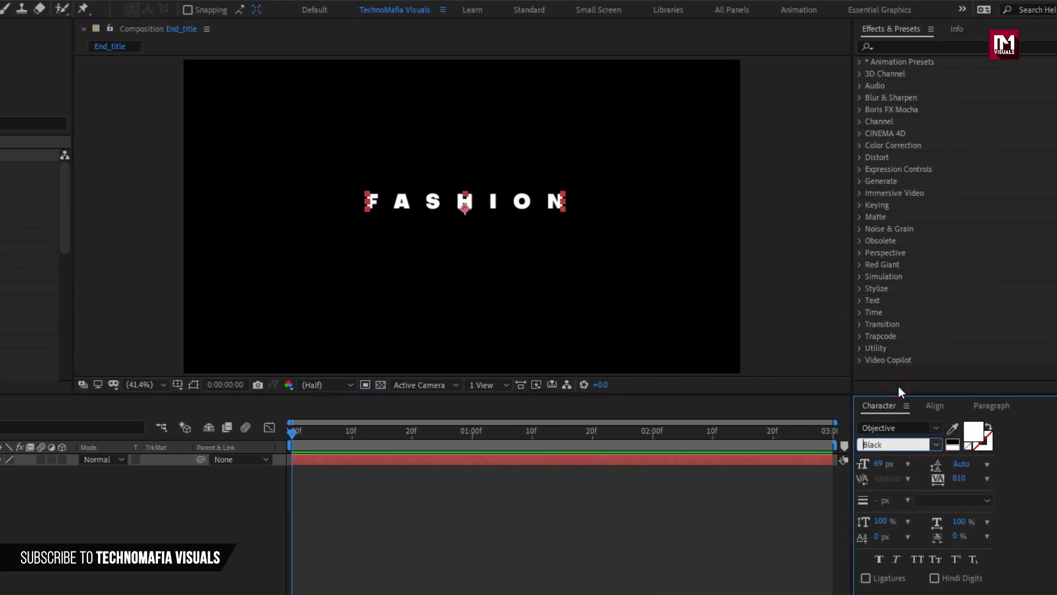
{"action": "left_click", "coordinate": [988, 478]}
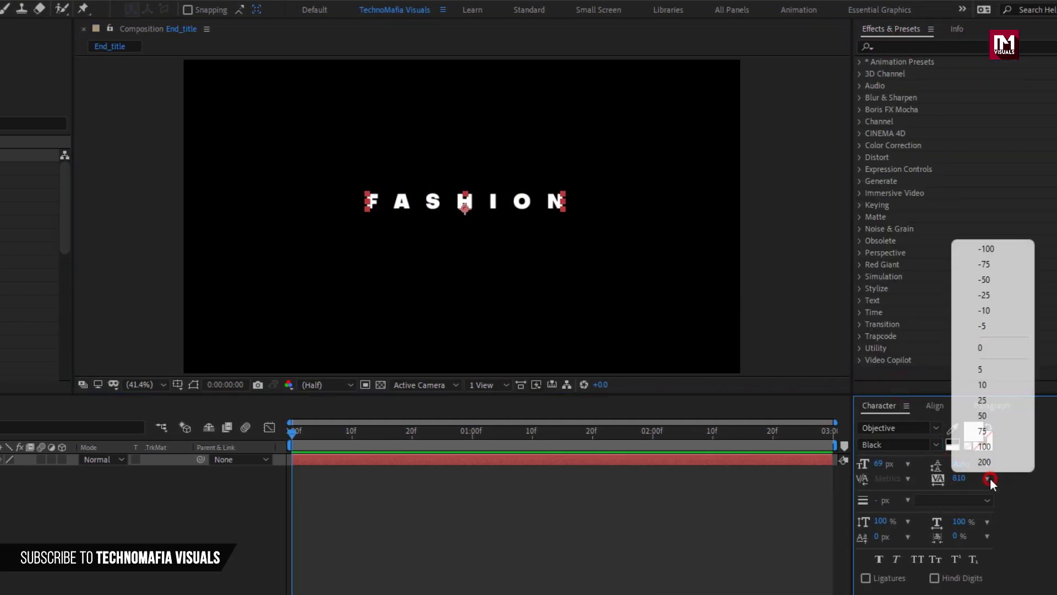
{"action": "left_click", "coordinate": [973, 347]}
{"action": "left_click_drag", "start_coordinate": [881, 470], "coordinate": [934, 468]}
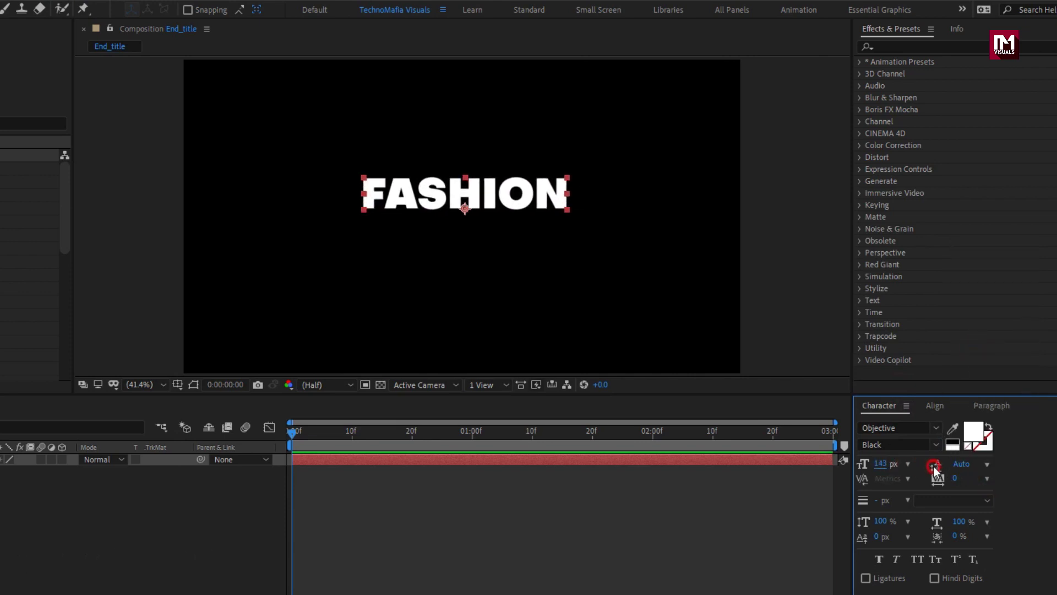
{"action": "left_click_drag", "start_coordinate": [450, 211], "coordinate": [447, 218]}
{"action": "left_click", "coordinate": [935, 406]}
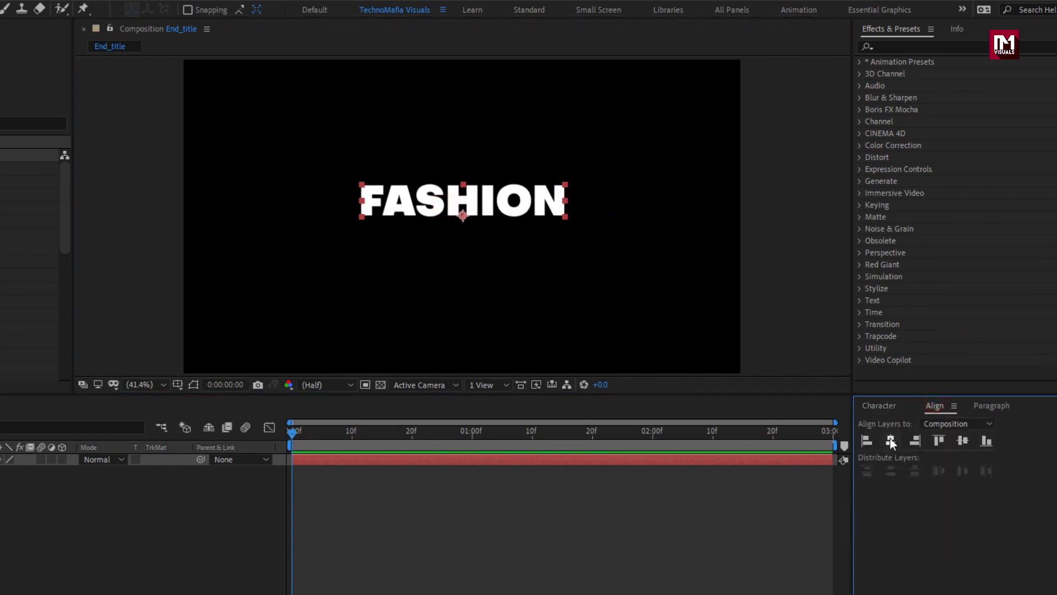
Give the FASHION text a 2 px white stroke and a white FFFFFF fill
{"action": "left_click", "coordinate": [877, 406]}
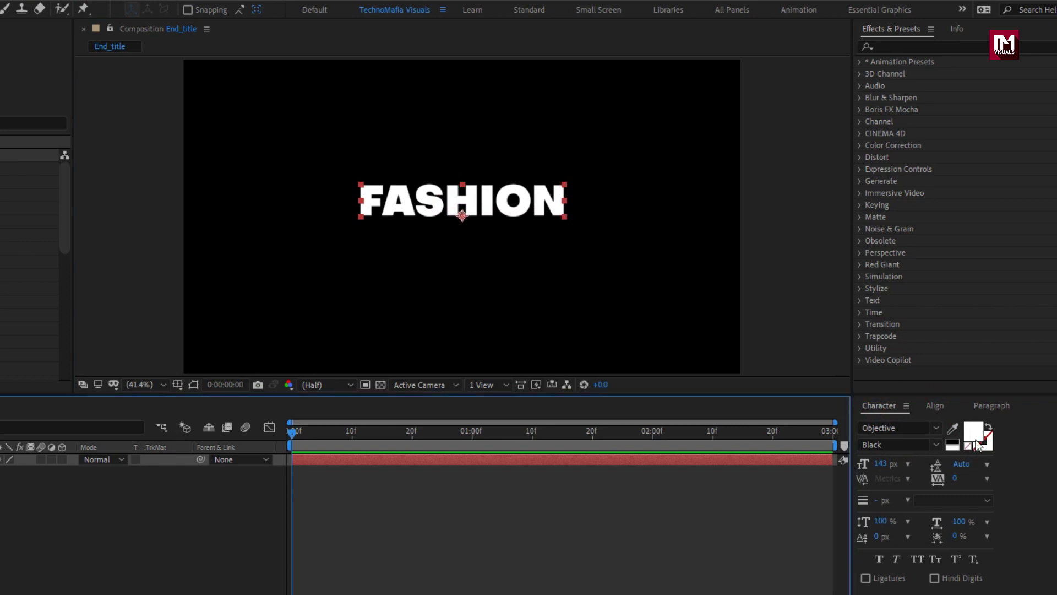
{"action": "left_click", "coordinate": [989, 428]}
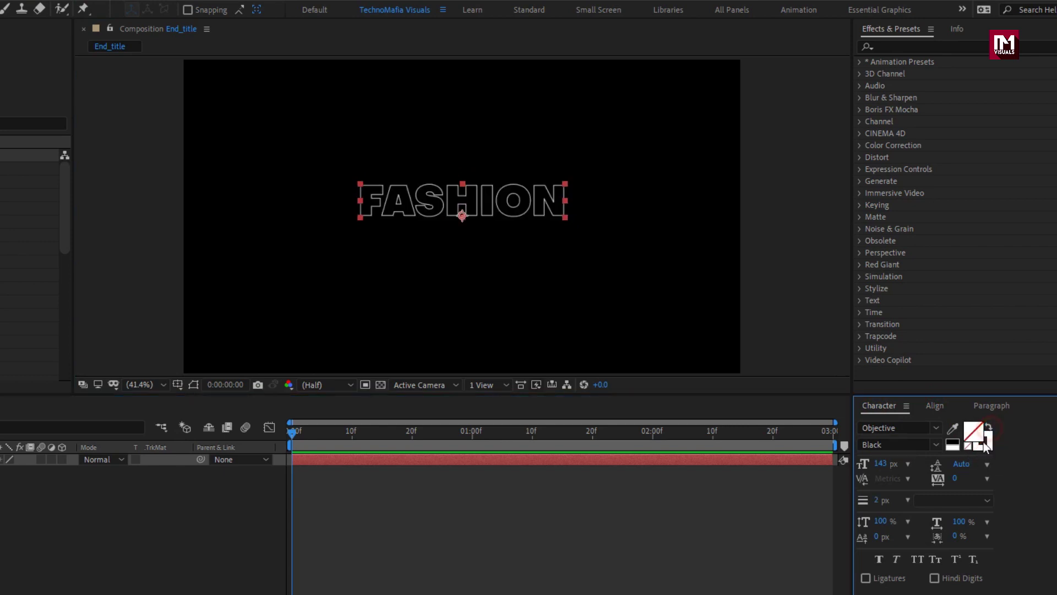
{"action": "left_click", "coordinate": [973, 432]}
{"action": "type", "text": "FFFFFF"}
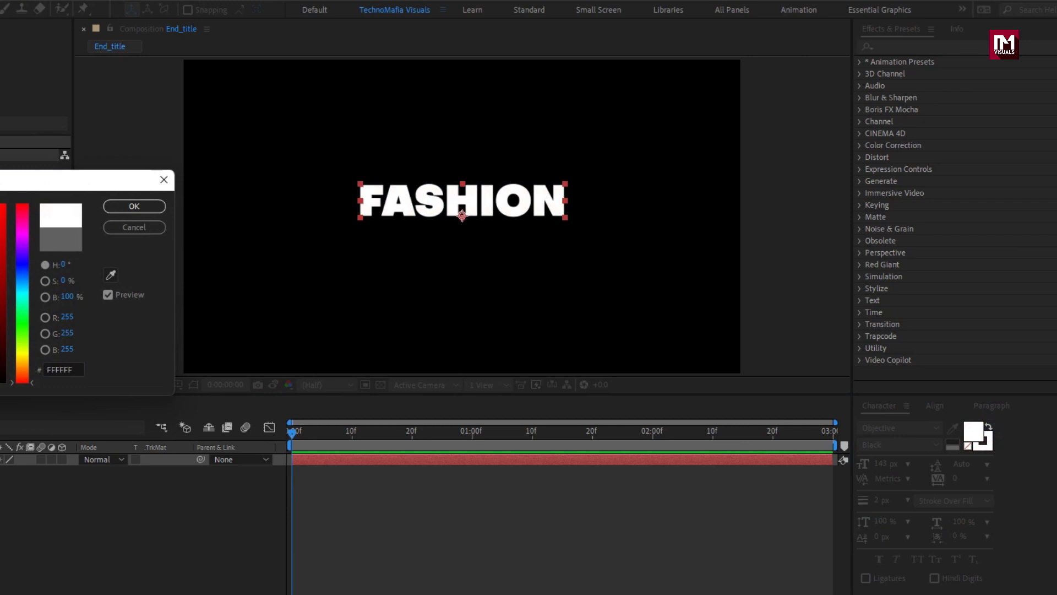
{"action": "left_click", "coordinate": [295, 228]}
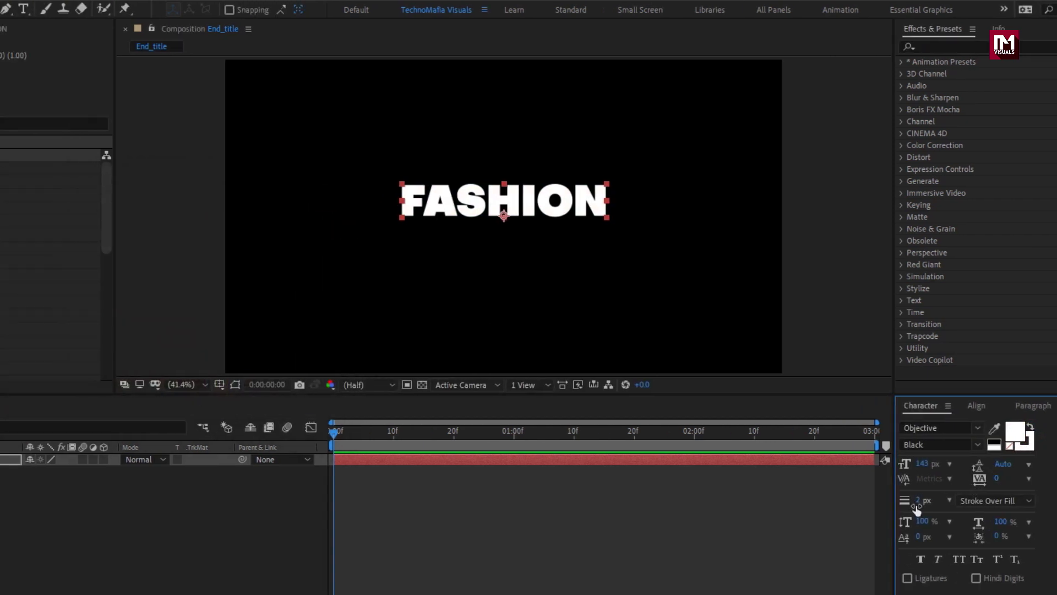
Duplicate the FASHION text layer and move the copy straight down until it sits directly below the original
{"action": "key", "text": "ctrl+d"}
{"action": "left_click", "coordinate": [141, 460]}
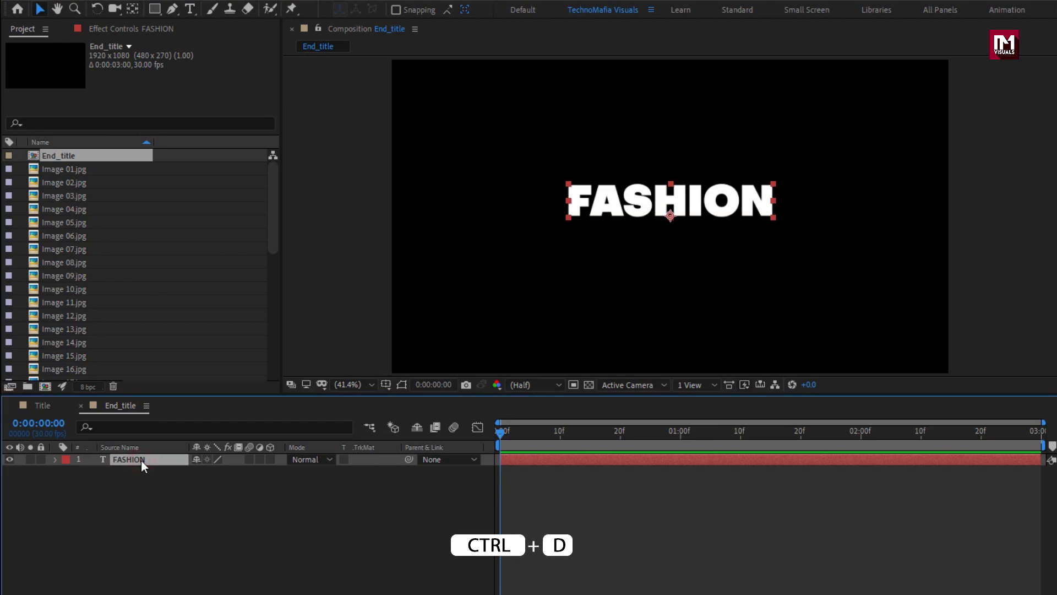
{"action": "key", "text": "ctrl+d"}
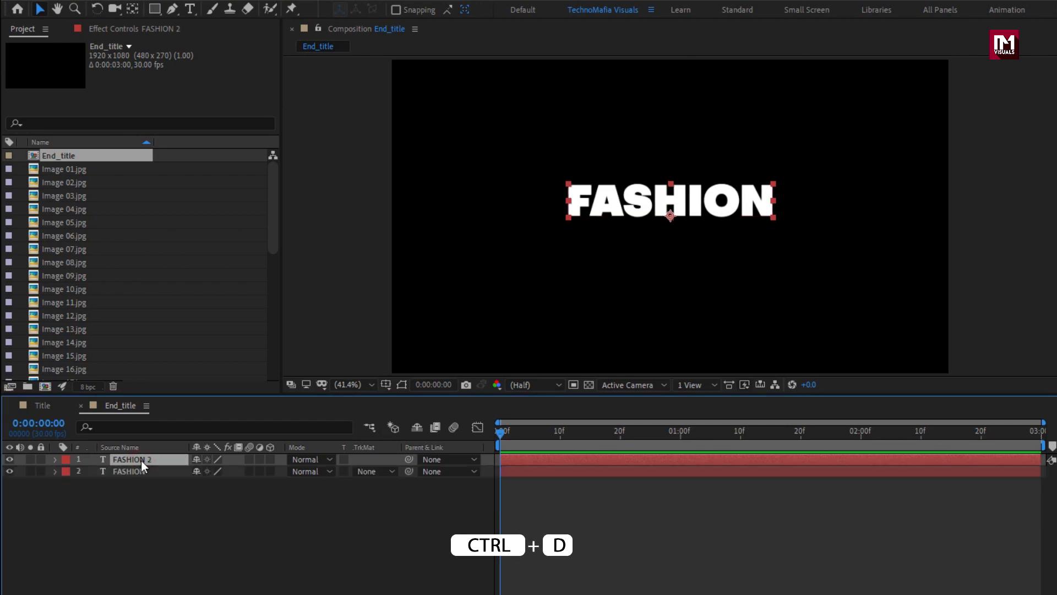
{"action": "key", "text": "Return"}
{"action": "key", "text": "shift+Down"}
{"action": "key", "text": "shift+Down"}
{"action": "key", "text": "shift+Down"}
{"action": "key", "text": "shift+Down"}
{"action": "key", "text": "shift+Down"}
{"action": "key", "text": "shift+Down"}
{"action": "key", "text": "shift+Down"}
{"action": "key", "text": "shift+Down"}
{"action": "key", "text": "shift+Down"}
{"action": "key", "text": "shift+Down"}
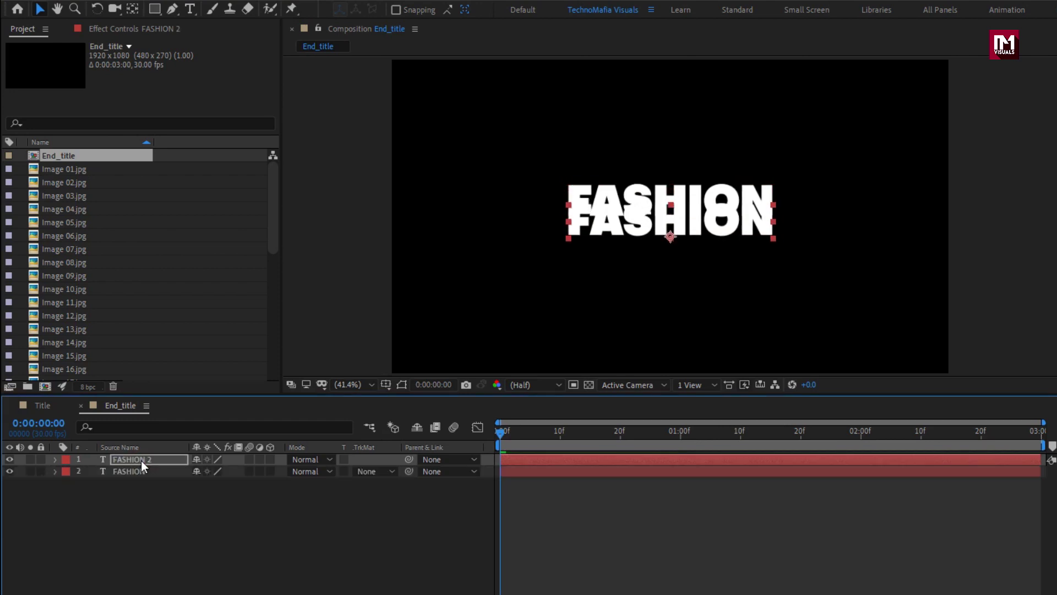
Change the lower text copy to INTRO and make both text layers 3D
{"action": "double_click", "coordinate": [670, 234]}
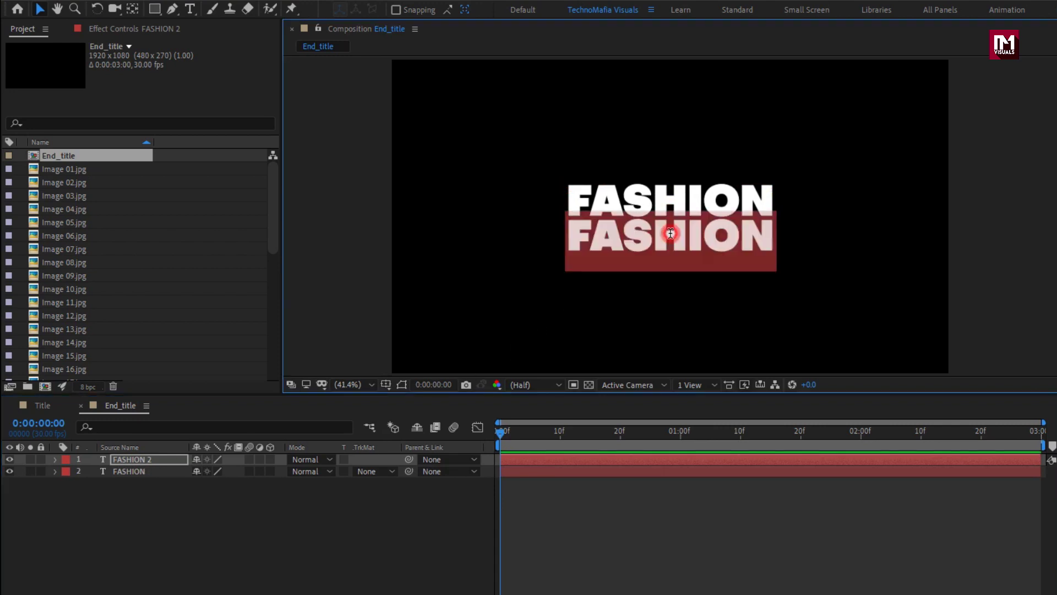
{"action": "type", "text": "INTRO"}
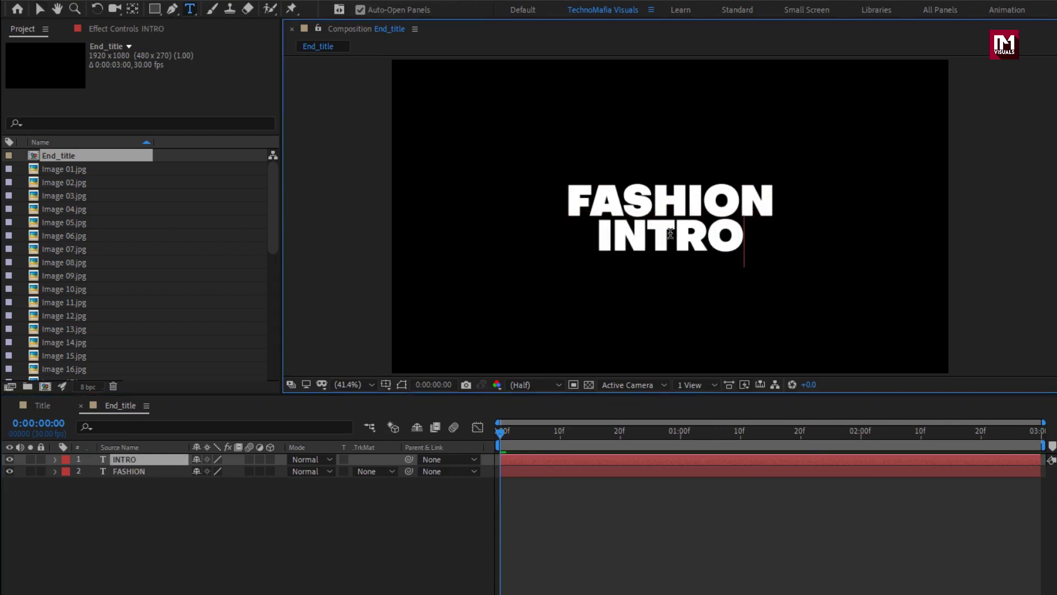
{"action": "key", "text": "Escape"}
{"action": "key", "text": "v"}
{"action": "left_click_drag", "start_coordinate": [272, 471], "coordinate": [272, 459]}
Add a Fill Color Opacity text animator to the FASHION layer and set its Fill Opacity to 0%
{"action": "left_click", "coordinate": [140, 472]}
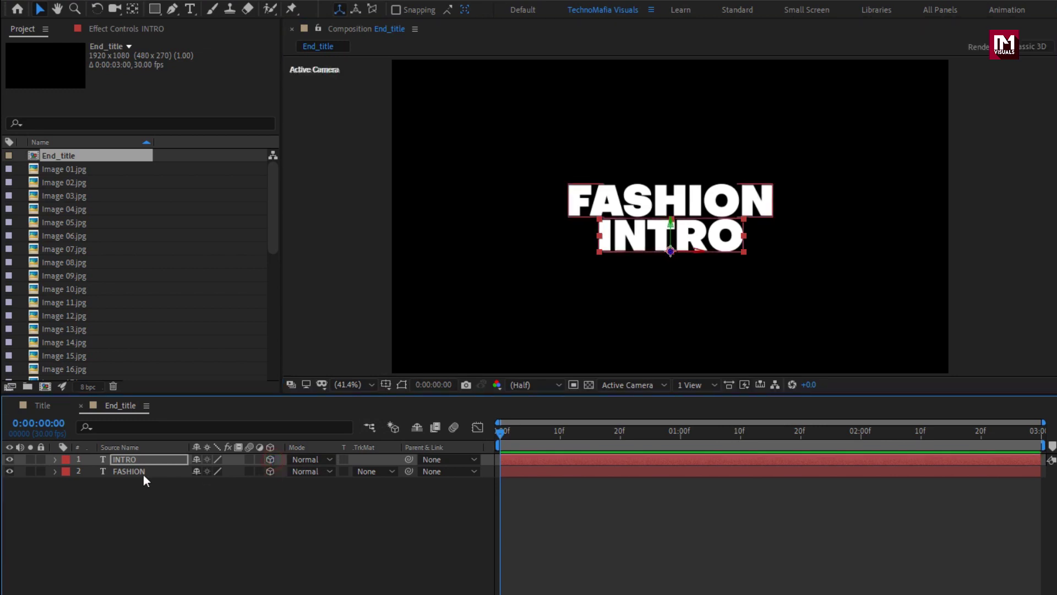
{"action": "left_click", "coordinate": [55, 471]}
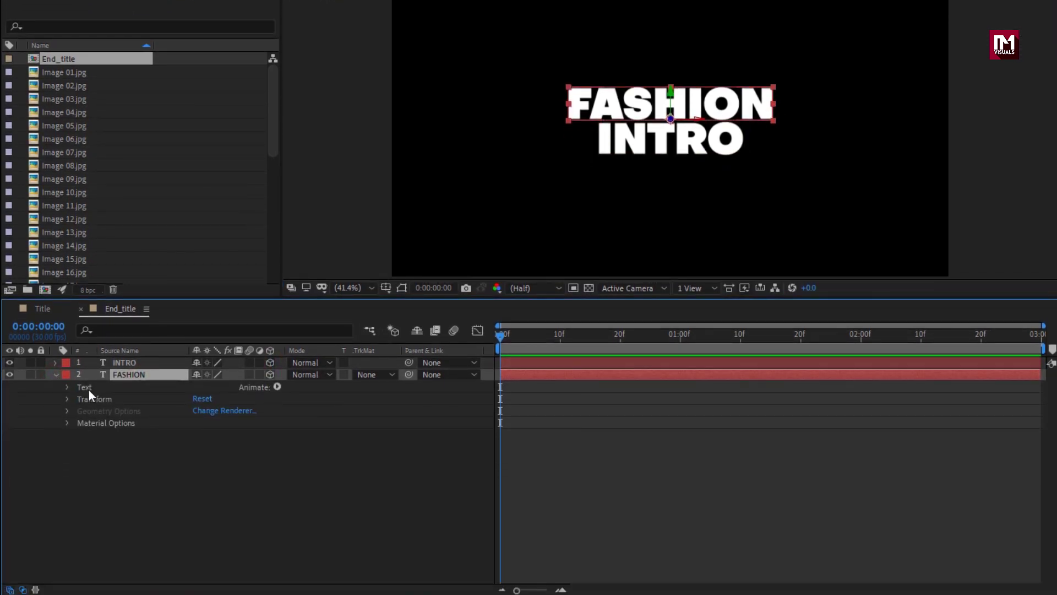
{"action": "left_click", "coordinate": [277, 387]}
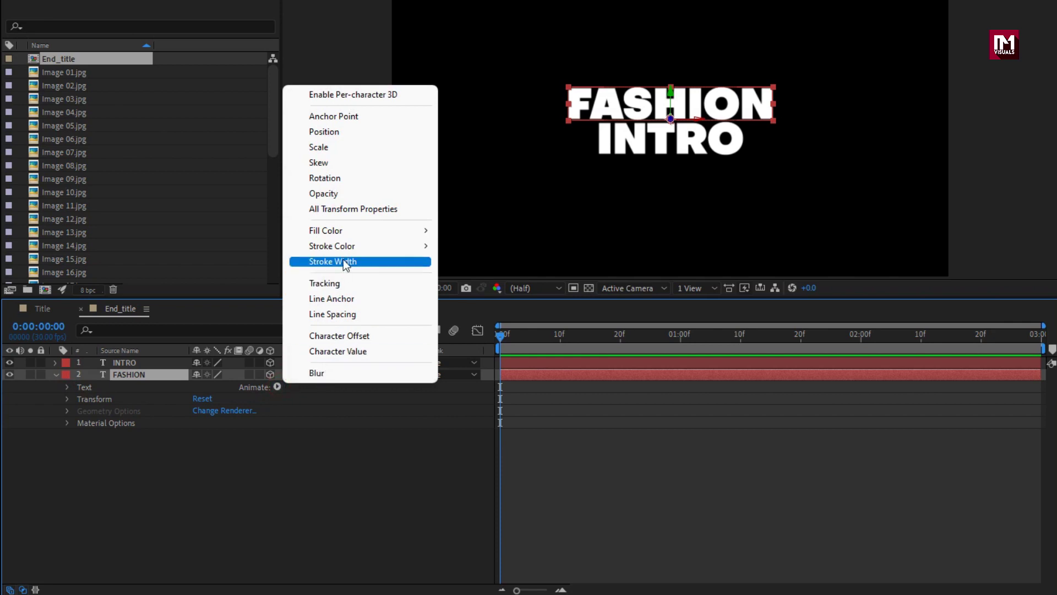
{"action": "mouse_move", "coordinate": [344, 231]}
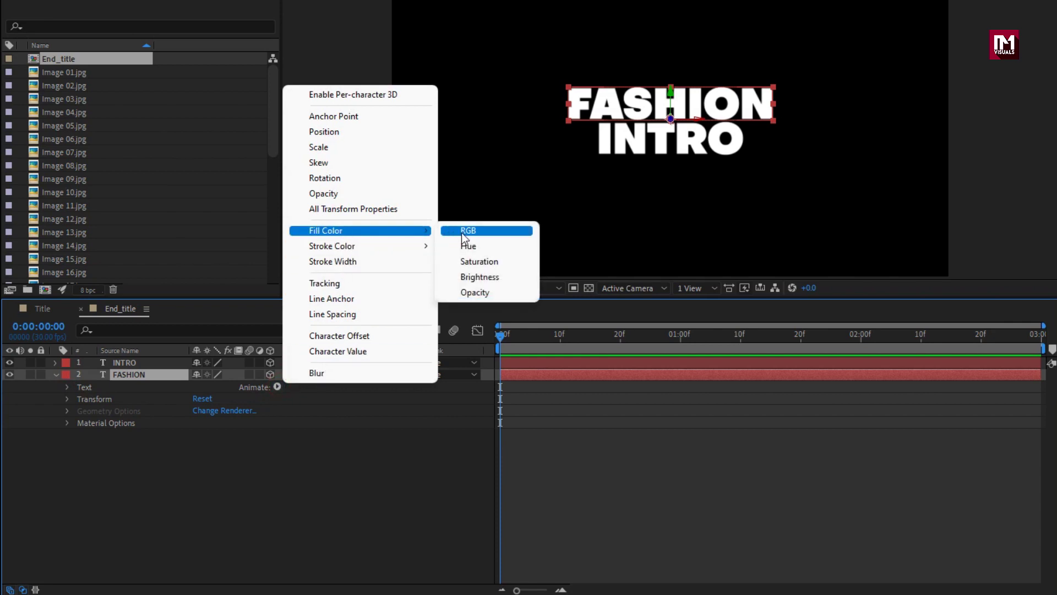
{"action": "left_click", "coordinate": [472, 291]}
{"action": "left_click", "coordinate": [195, 490]}
{"action": "left_click_drag", "start_coordinate": [201, 466], "coordinate": [94, 457]}
{"action": "left_click", "coordinate": [94, 457]}
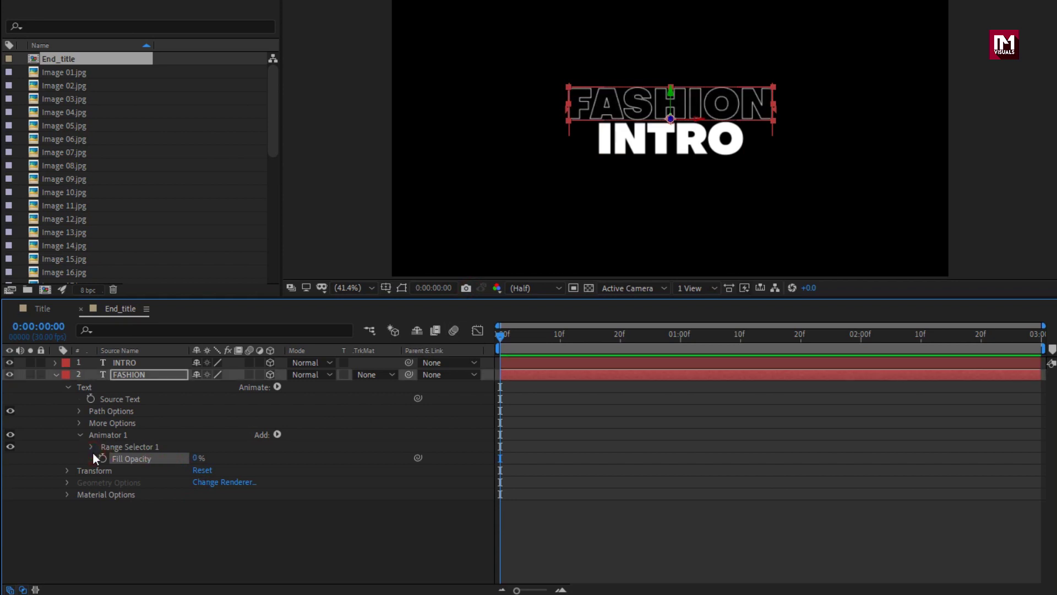
Replace the range selector in the FASHION layer's text animator with a Wiggly selector
{"action": "left_click", "coordinate": [121, 446]}
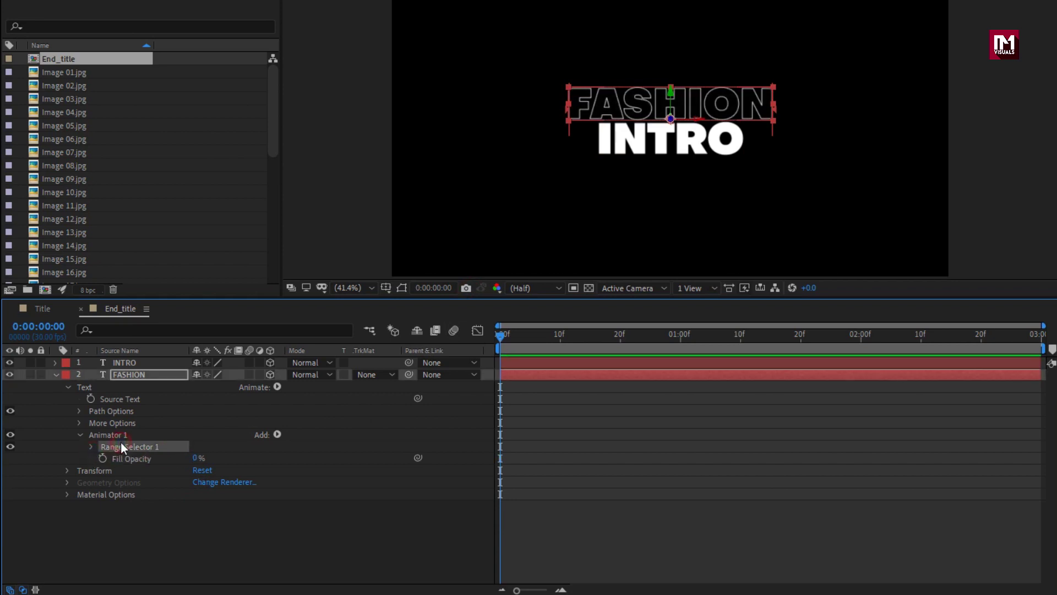
{"action": "key", "text": "Delete"}
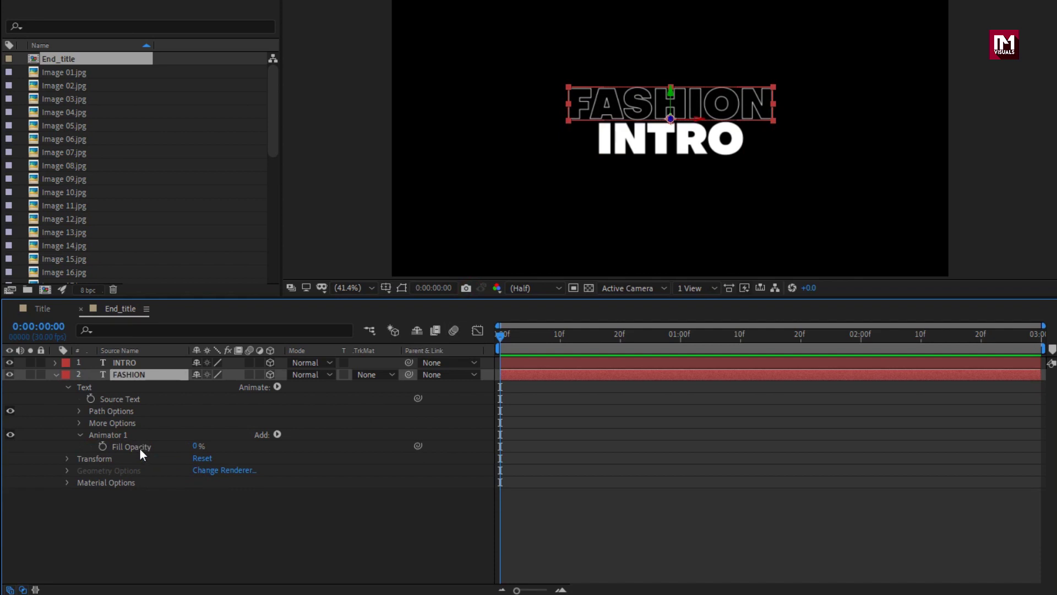
{"action": "left_click", "coordinate": [121, 435]}
{"action": "left_click", "coordinate": [277, 434]}
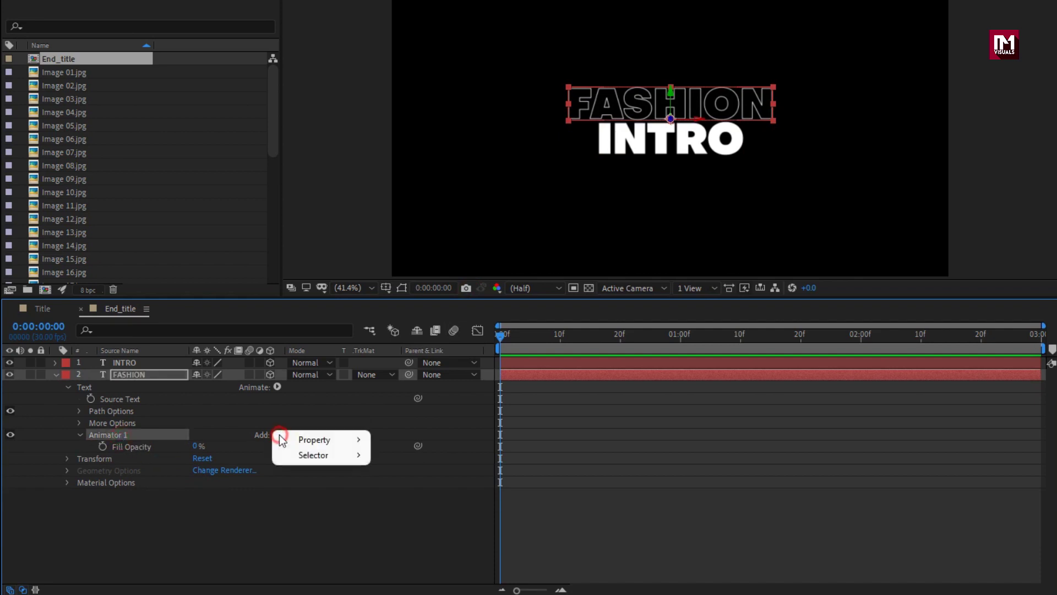
{"action": "mouse_move", "coordinate": [350, 455]}
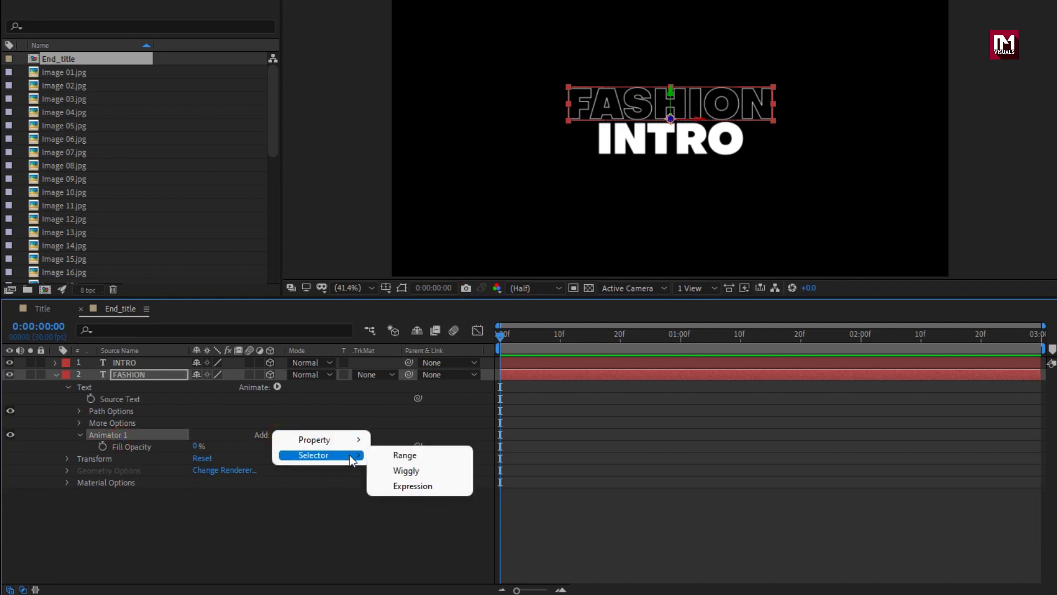
{"action": "left_click", "coordinate": [410, 471]}
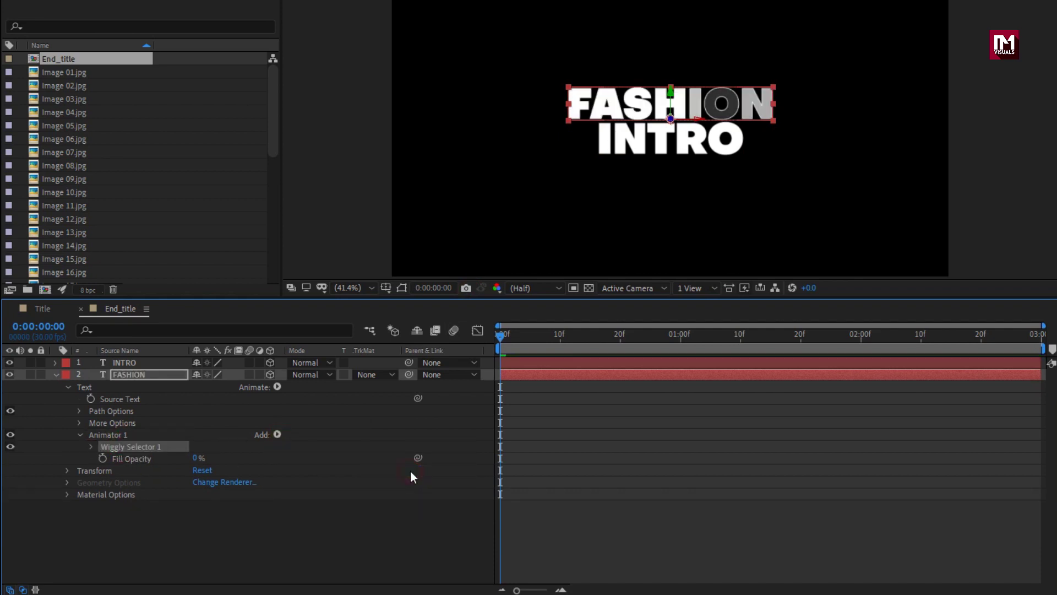
Set the Wiggly selector's Wiggles/Second to 25 on the FASHION layer
{"action": "left_click", "coordinate": [91, 446]}
{"action": "scroll", "coordinate": [91, 447], "scroll_direction": "down", "scroll_amount": 1}
{"action": "left_click", "coordinate": [192, 471]}
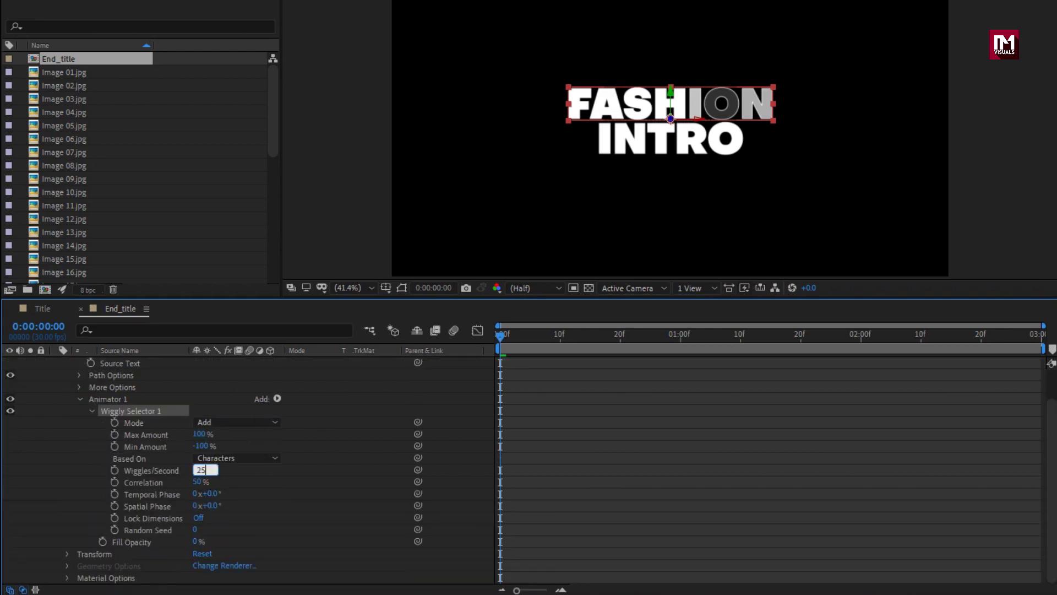
{"action": "type", "text": "25"}
{"action": "key", "text": "Return"}
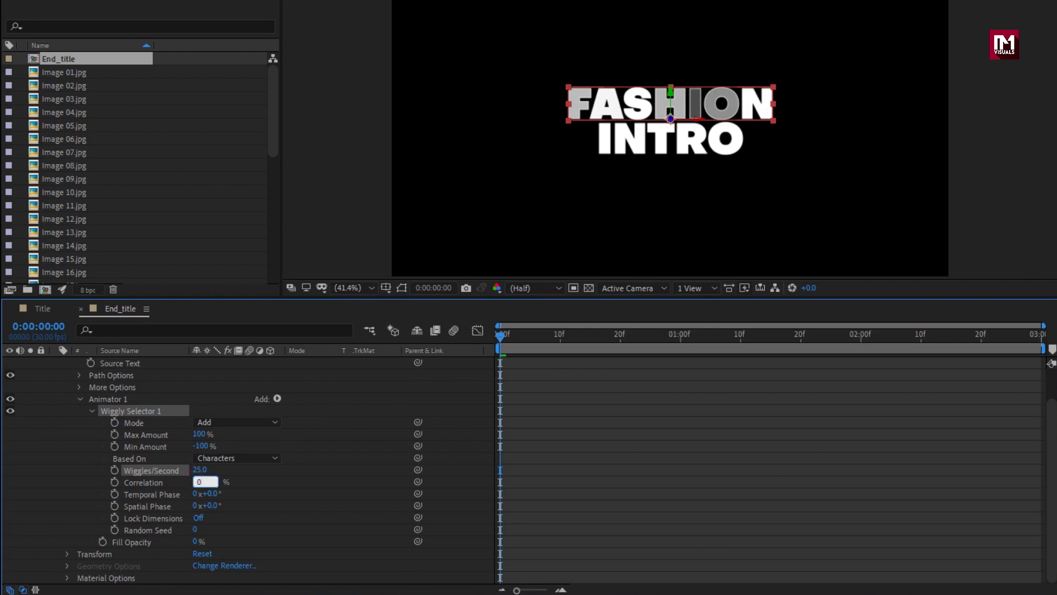
Set the FASHION layer's Wiggly selector Correlation to 0% and add a Min Amount keyframe of 100% at 0:00:00:05
{"action": "type", "text": "0"}
{"action": "key", "text": "Return"}
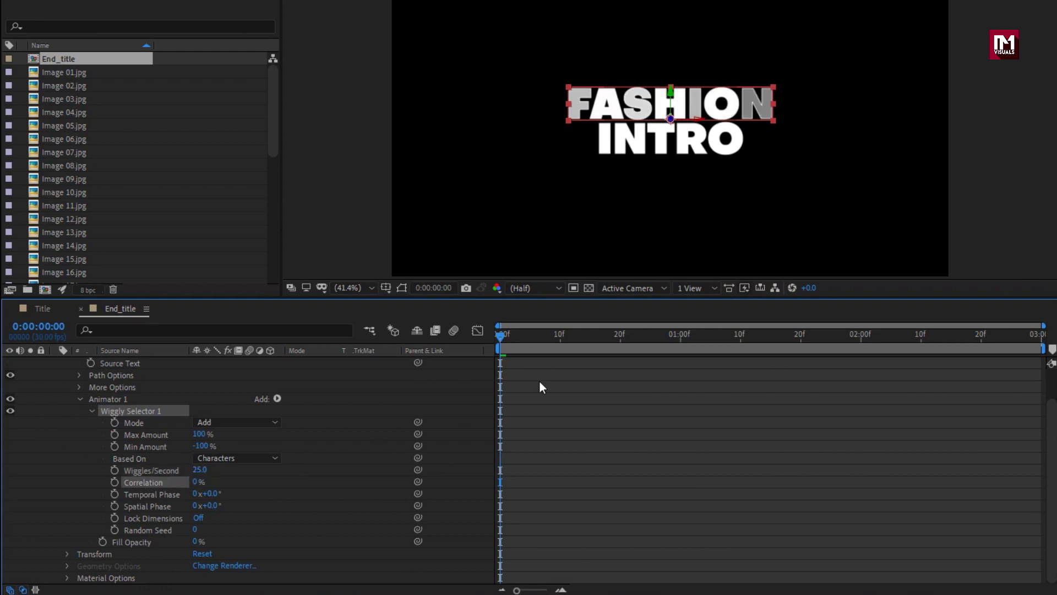
{"action": "left_click", "coordinate": [531, 335]}
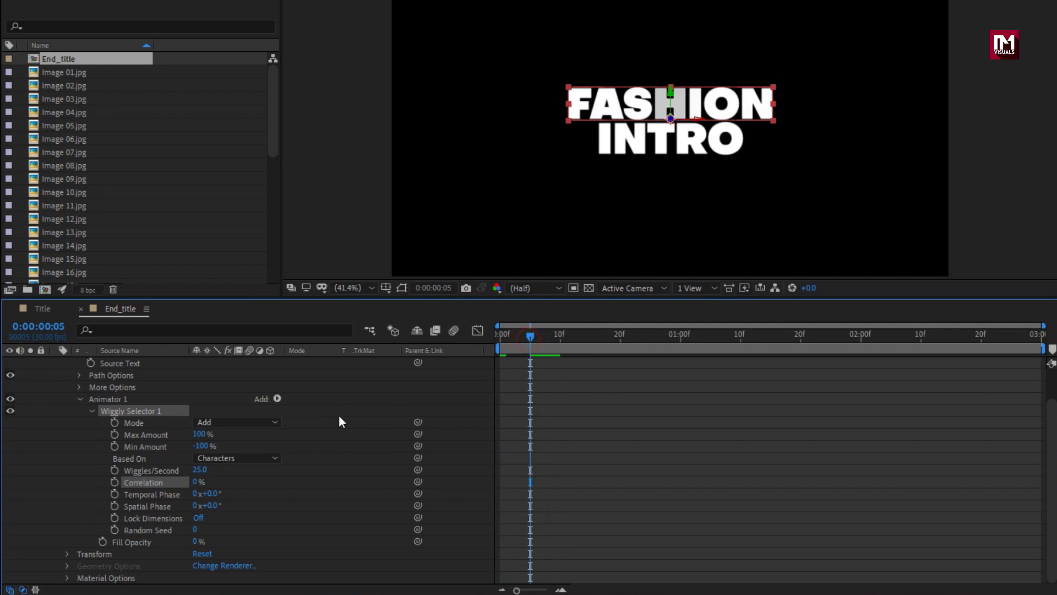
{"action": "left_click", "coordinate": [114, 447]}
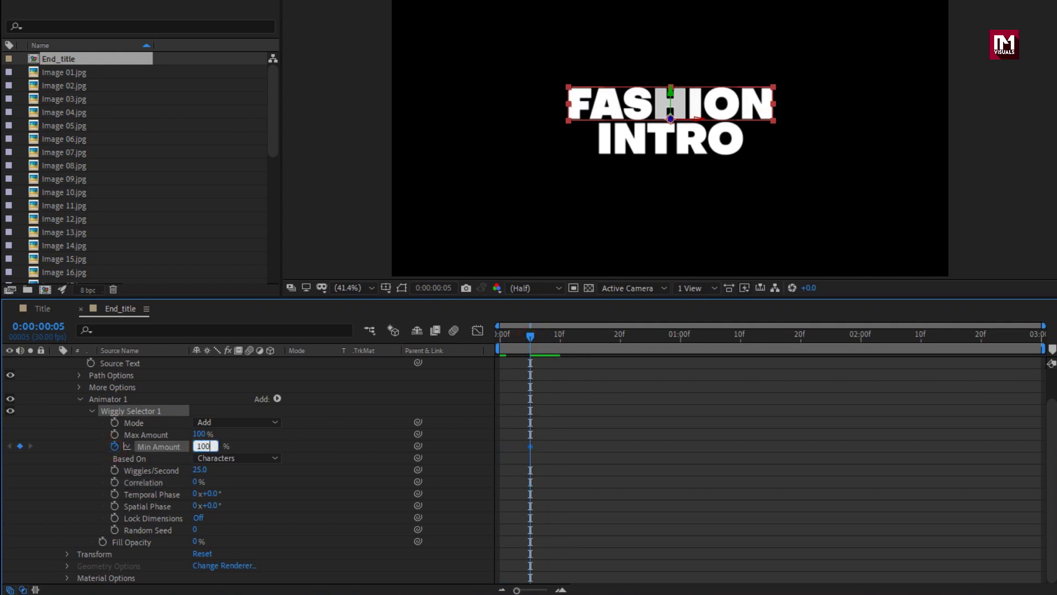
{"action": "key", "text": "Return"}
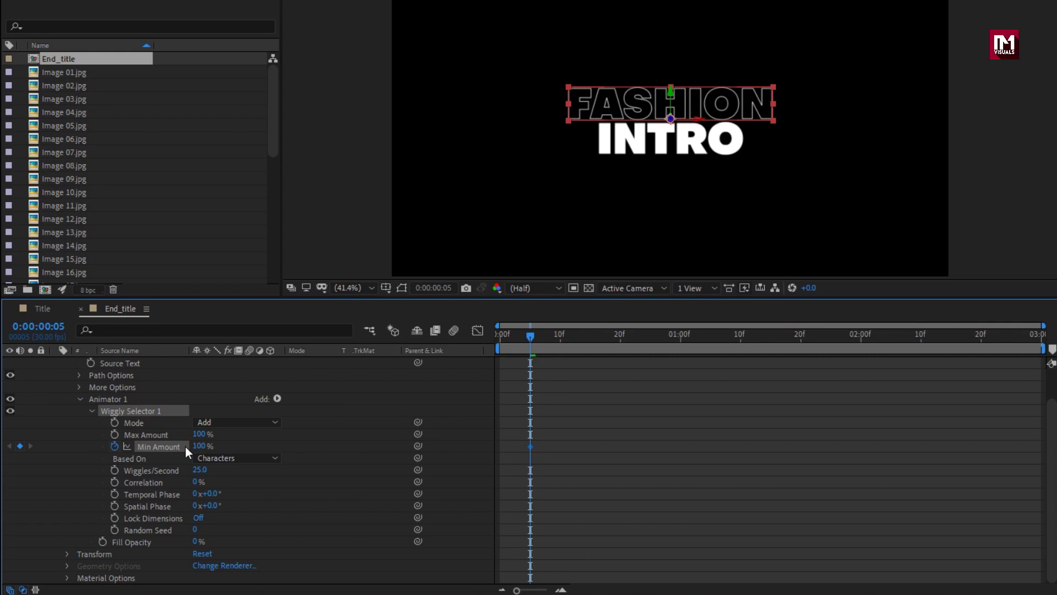
Add Min Amount keyframes of 0% at 0:00:00:10, 100% at 0:00:00:15 and 0% at 0:00:00:20
{"action": "left_click", "coordinate": [560, 335]}
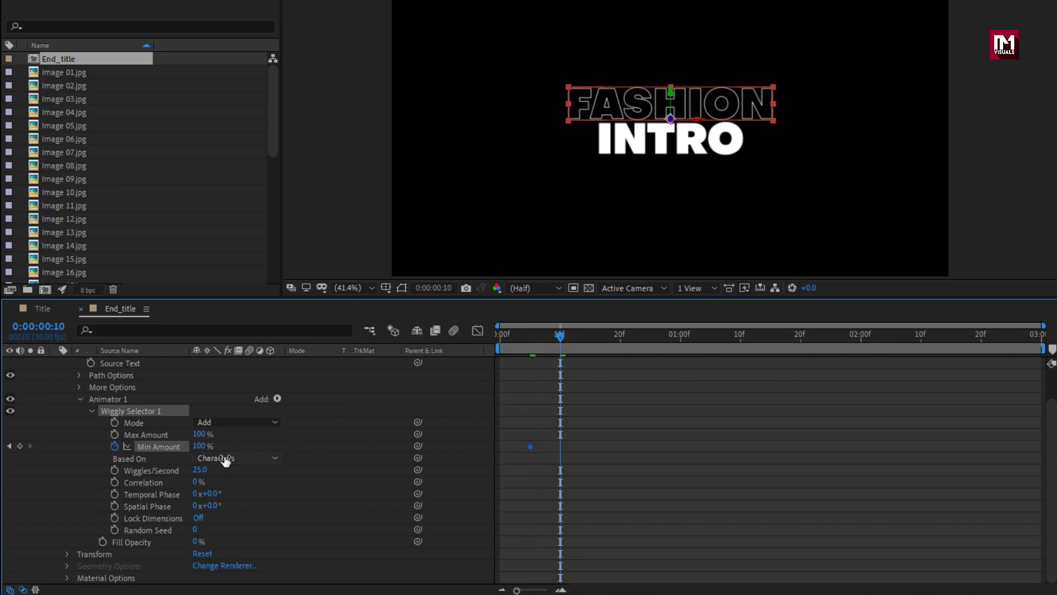
{"action": "type", "text": "0"}
{"action": "key", "text": "Return"}
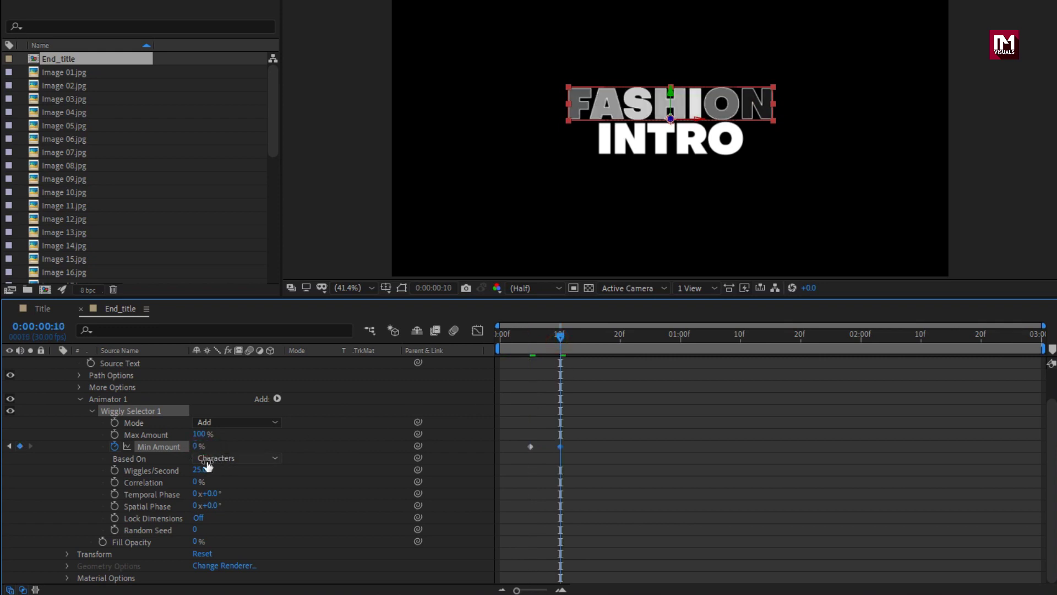
{"action": "left_click_drag", "start_coordinate": [560, 338], "coordinate": [590, 342]}
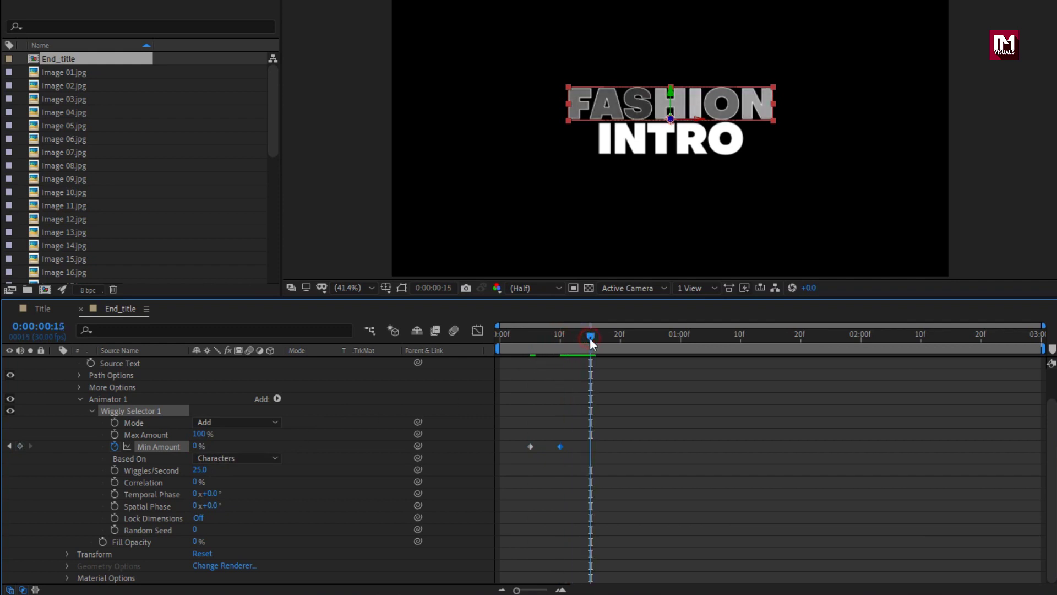
{"action": "left_click", "coordinate": [194, 449]}
{"action": "key", "text": "Return"}
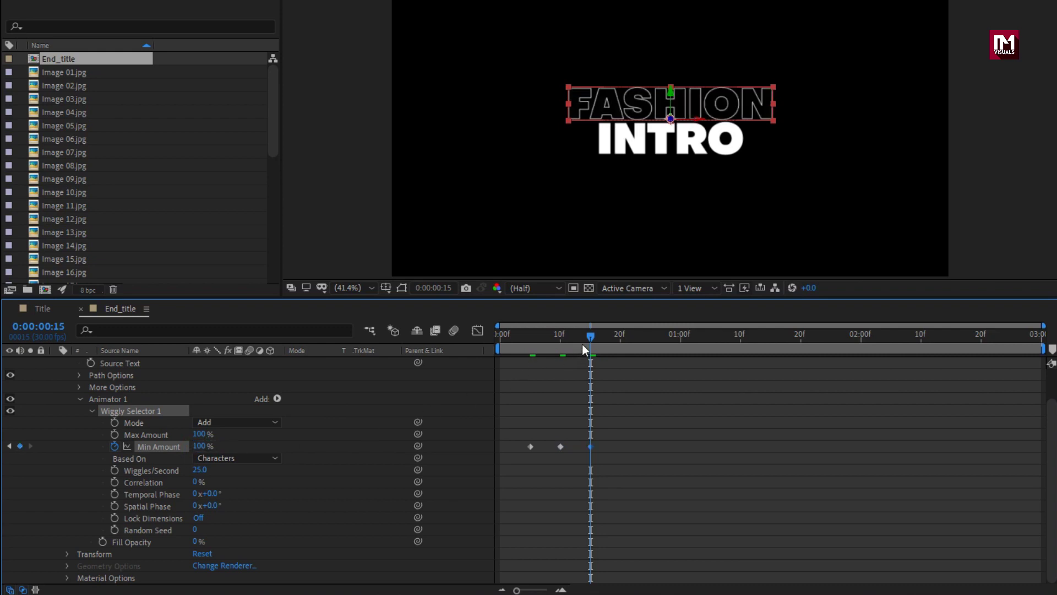
{"action": "left_click", "coordinate": [619, 335]}
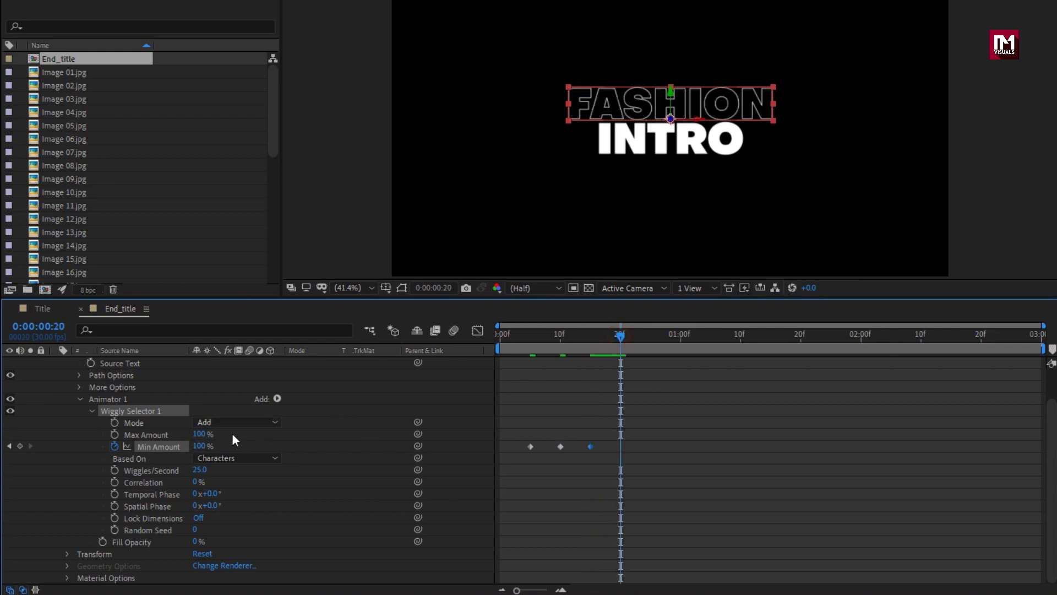
{"action": "left_click", "coordinate": [200, 446]}
{"action": "key", "text": "Return"}
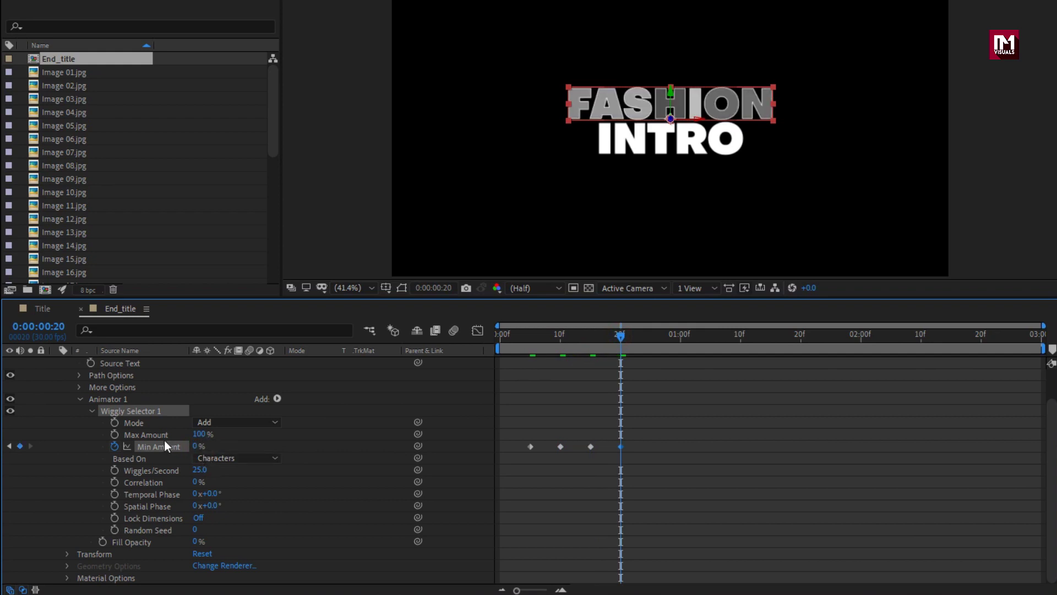
Keyframe the Wiggly selector's Max Amount from 100% at 0:00:00:20 to 0% at 0:00:01:00
{"action": "left_click", "coordinate": [115, 435]}
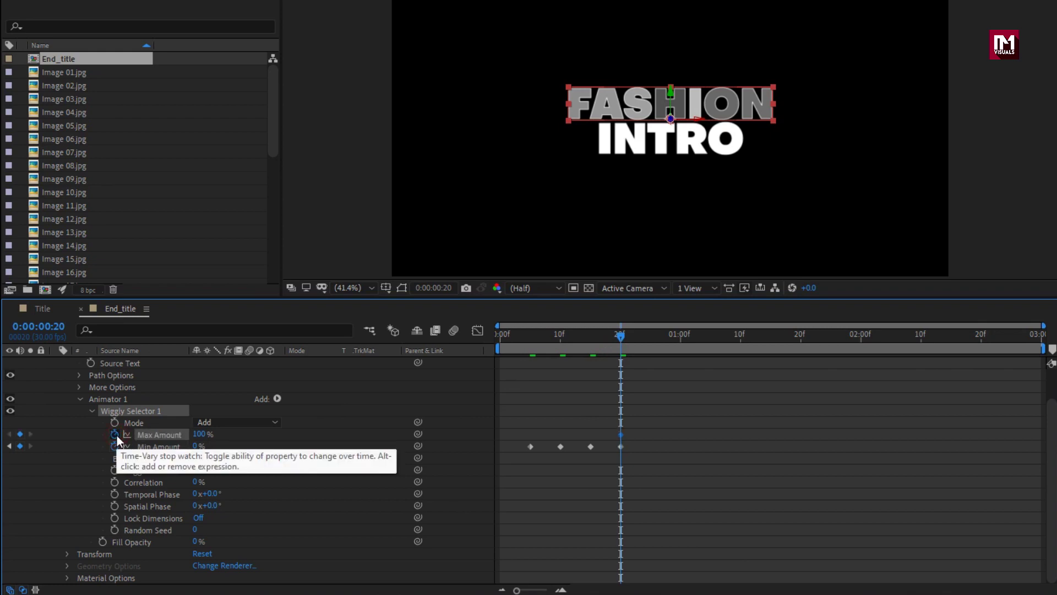
{"action": "left_click_drag", "start_coordinate": [627, 345], "coordinate": [681, 344]}
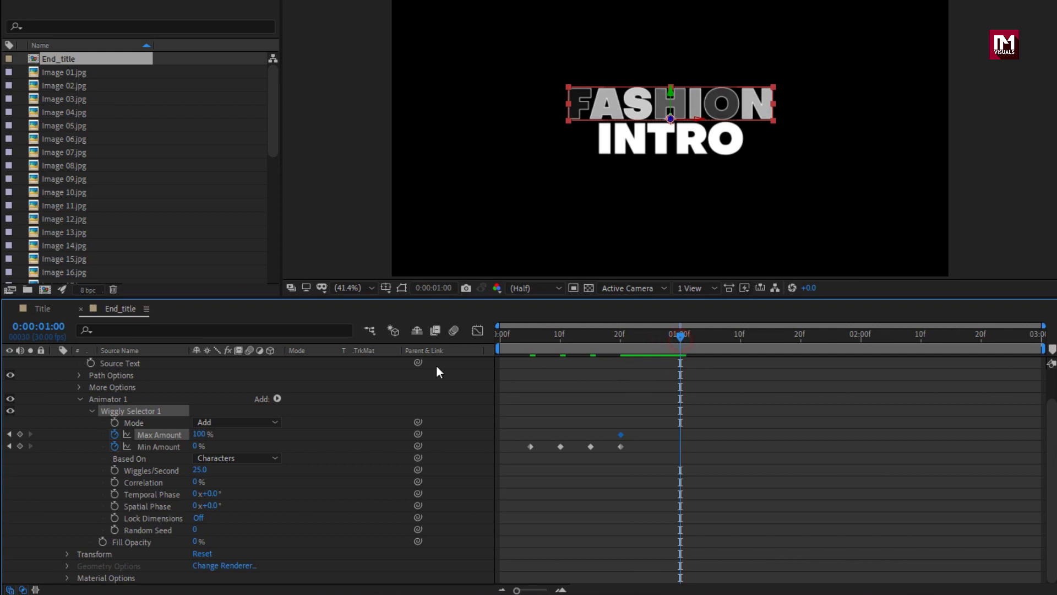
{"action": "type", "text": "0"}
{"action": "key", "text": "Return"}
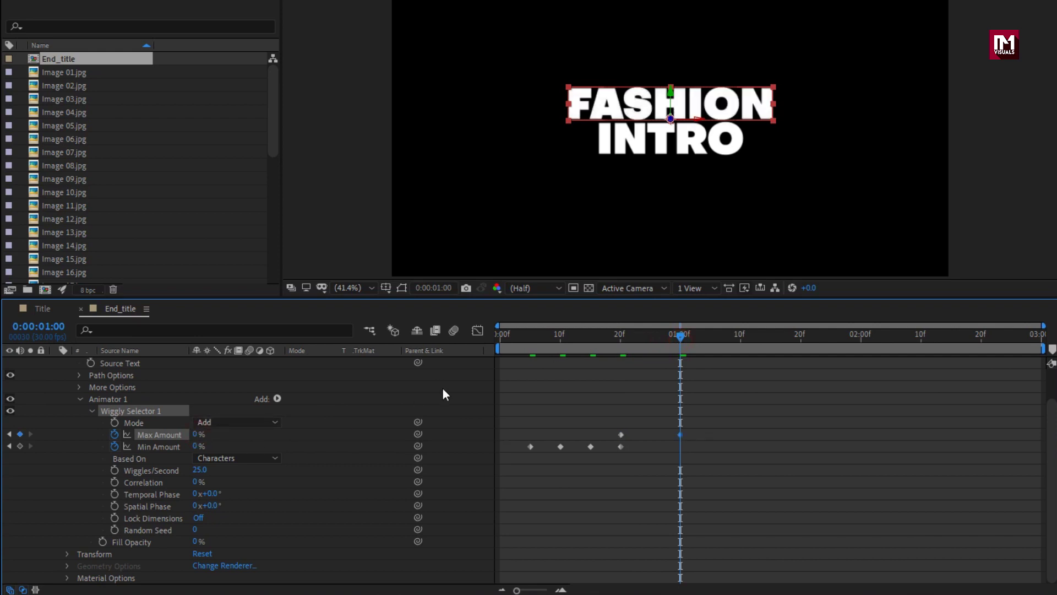
Convert all Max Amount and Min Amount keyframes of the Wiggly selector to hold keyframes and preview the flicker
{"action": "left_click_drag", "start_coordinate": [534, 332], "coordinate": [621, 337]}
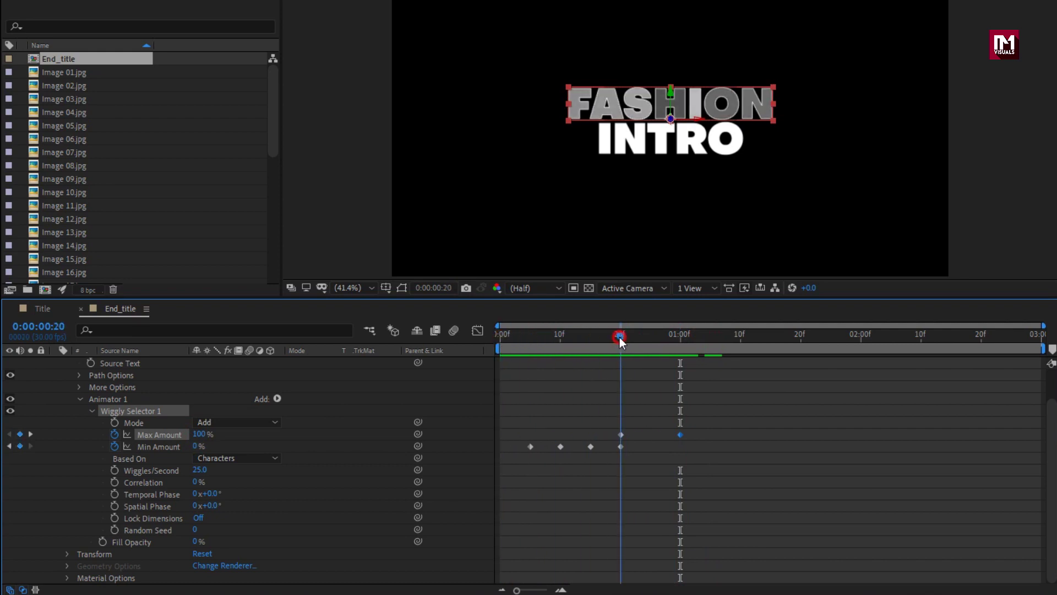
{"action": "left_click_drag", "start_coordinate": [695, 426], "coordinate": [523, 463]}
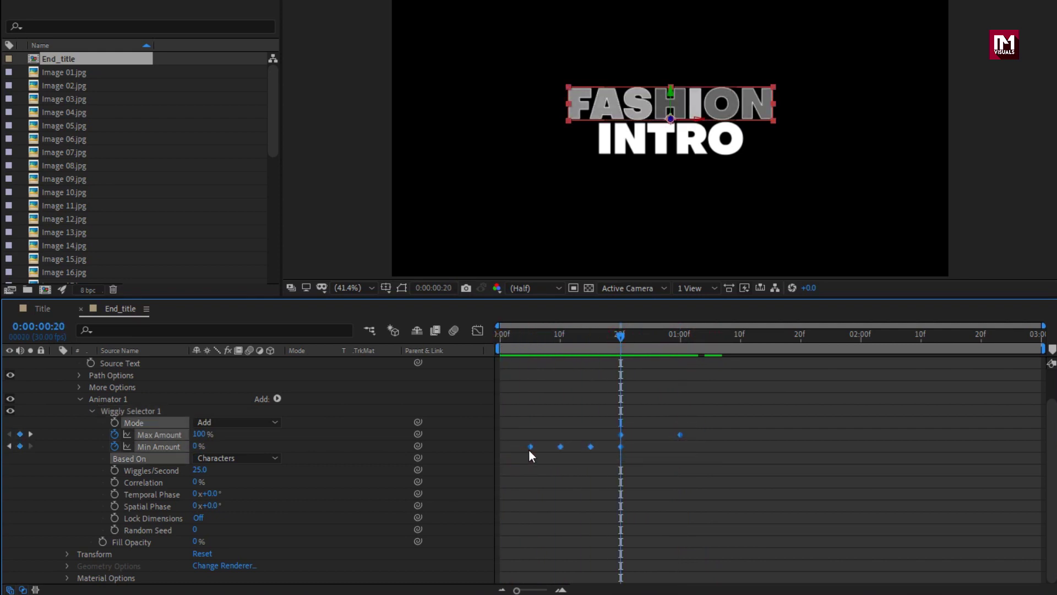
{"action": "right_click", "coordinate": [530, 447]}
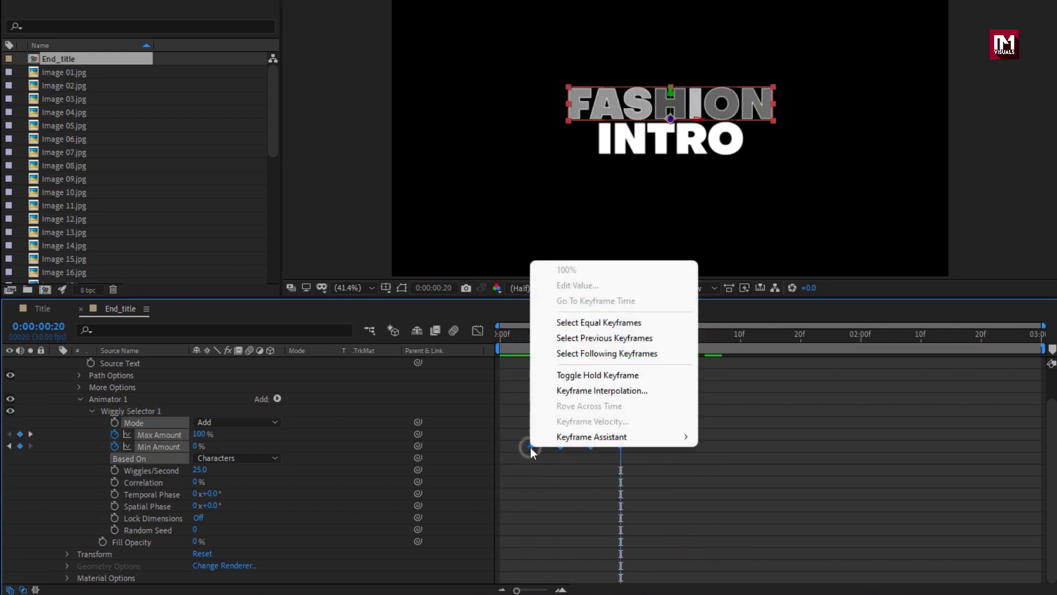
{"action": "left_click", "coordinate": [577, 377]}
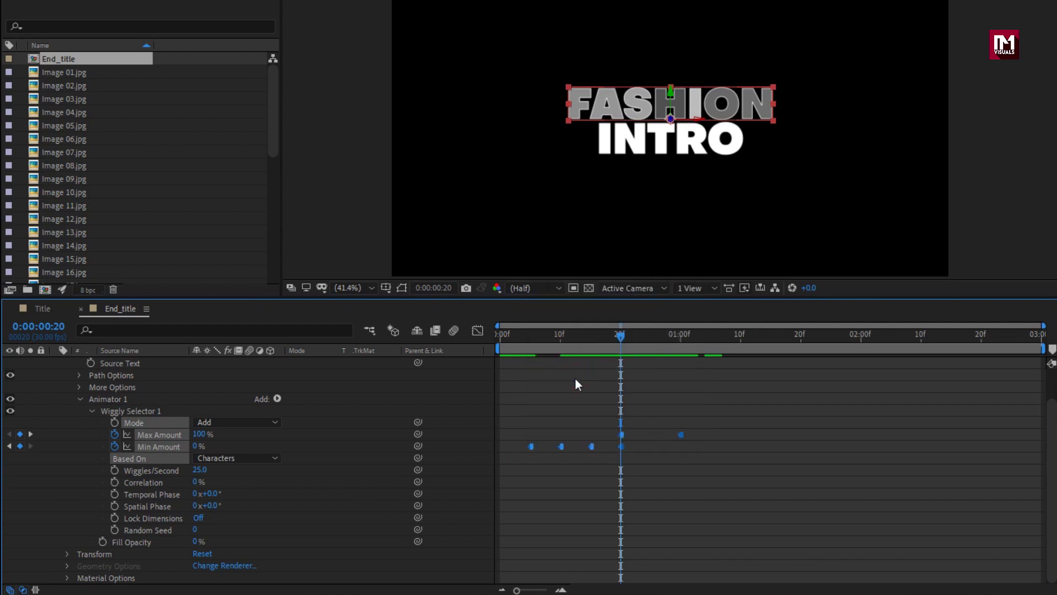
{"action": "left_click_drag", "start_coordinate": [537, 346], "coordinate": [487, 348]}
{"action": "left_click_drag", "start_coordinate": [575, 345], "coordinate": [519, 350]}
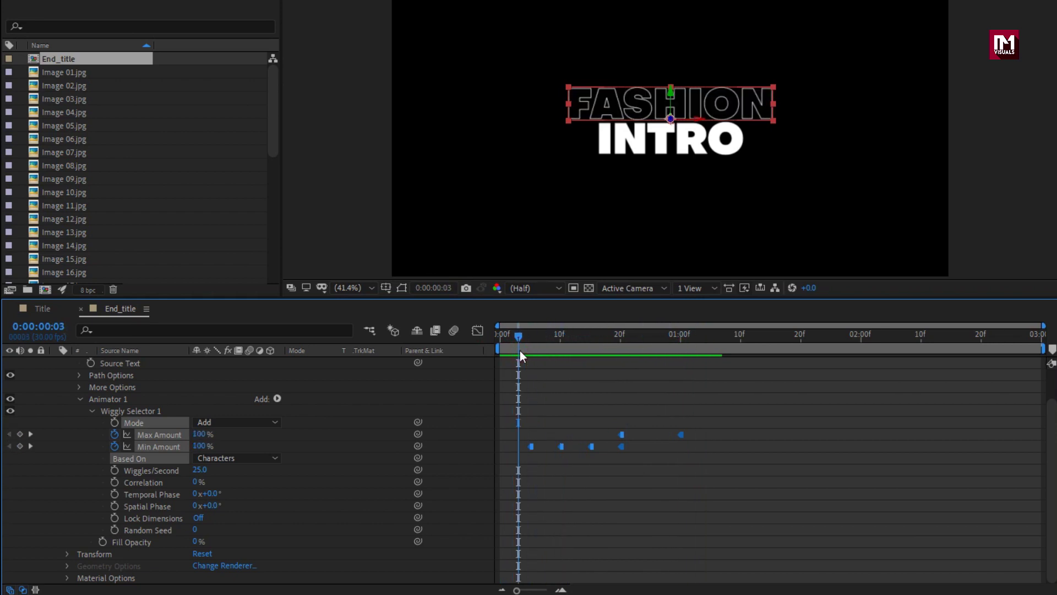
Add a second text animator for Opacity to the FASHION layer and set its Opacity to 0%
{"action": "left_click", "coordinate": [81, 397]}
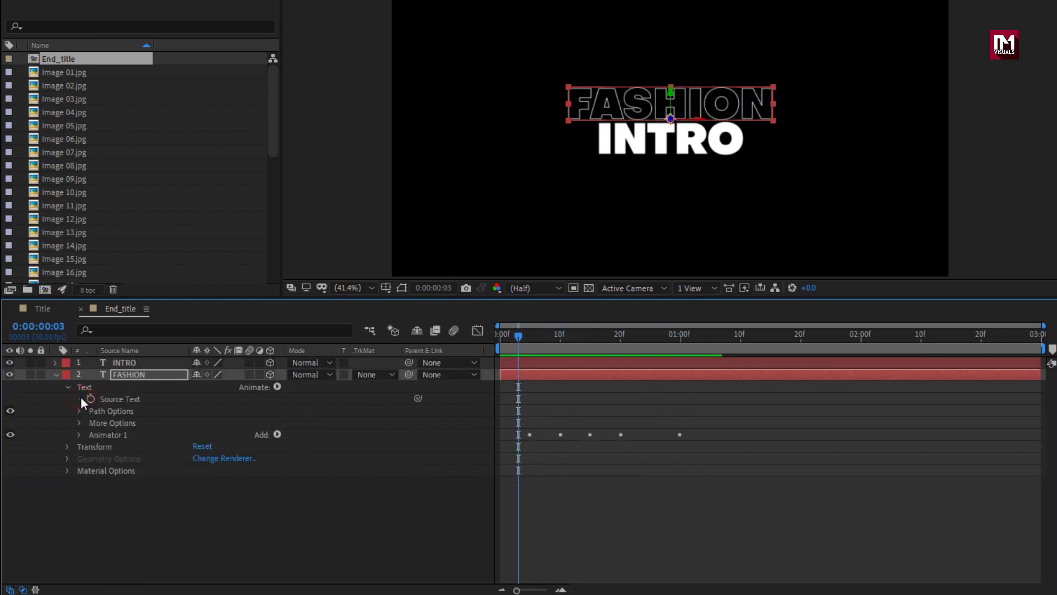
{"action": "left_click", "coordinate": [276, 387]}
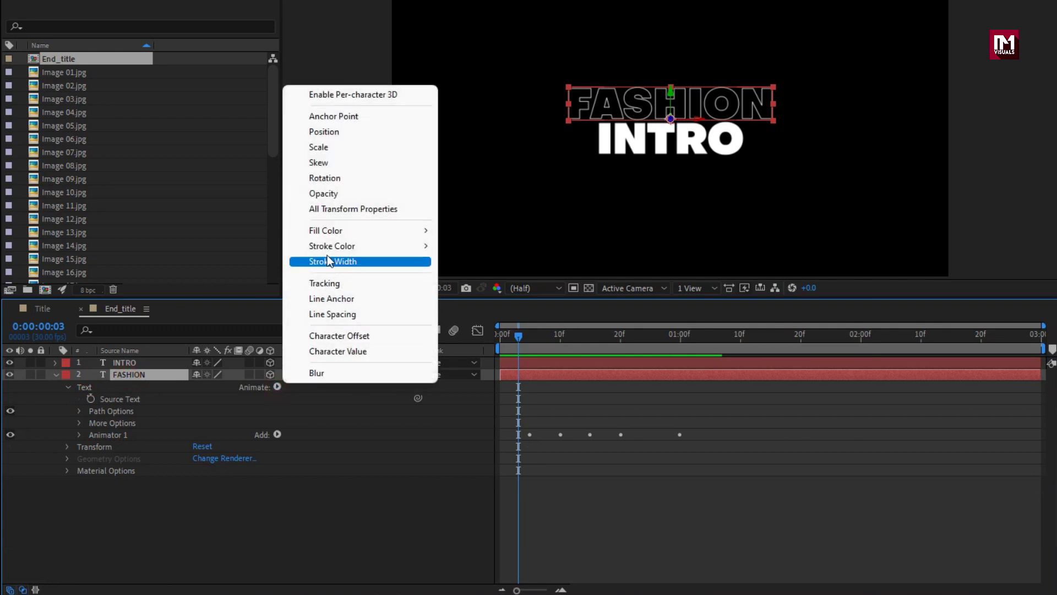
{"action": "left_click", "coordinate": [324, 195]}
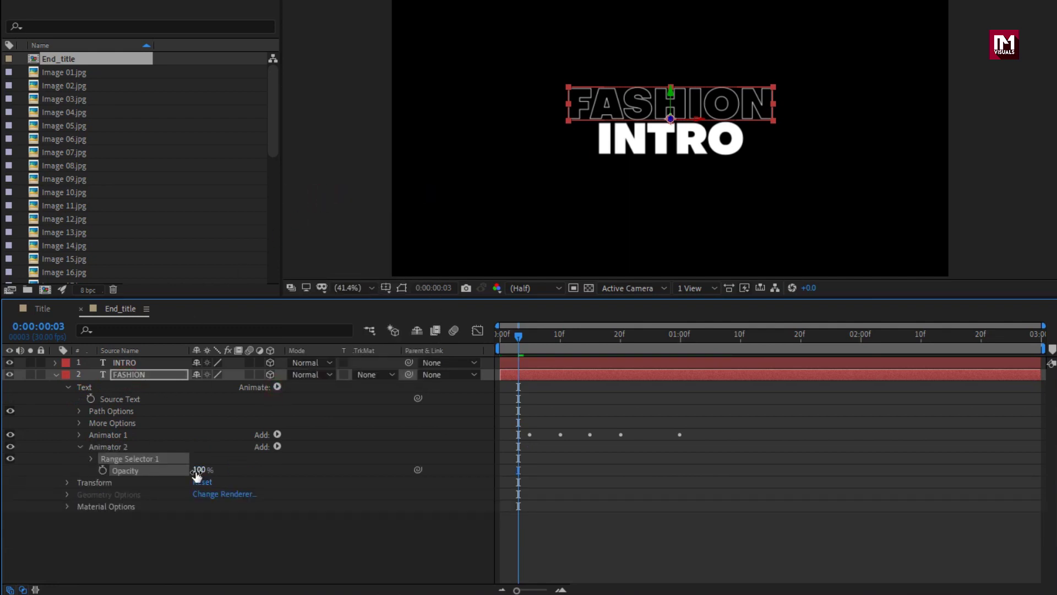
{"action": "left_click_drag", "start_coordinate": [198, 469], "coordinate": [121, 470]}
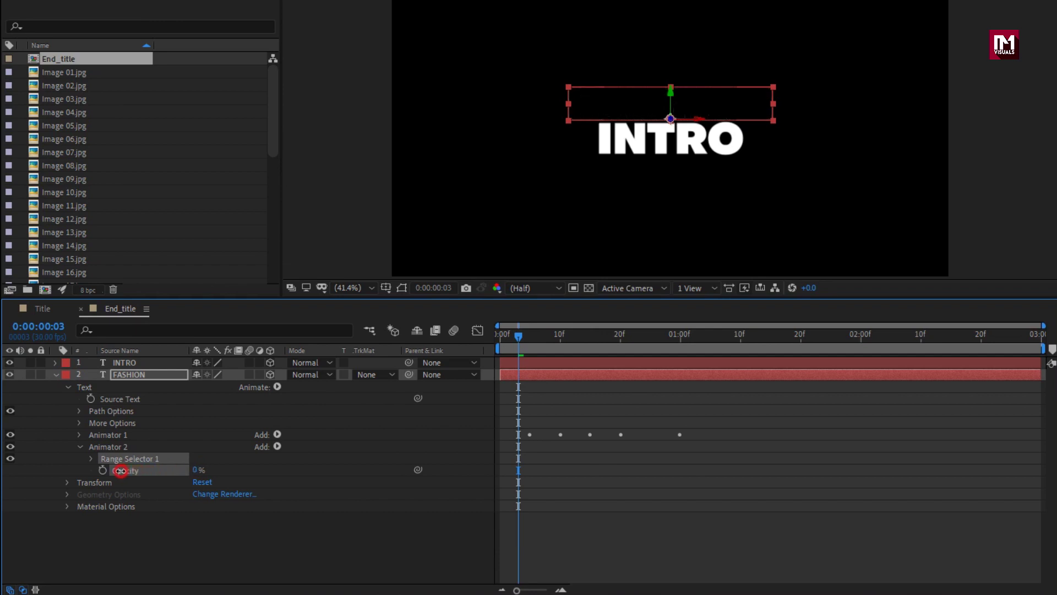
Keyframe the Offset of Animator 2's range selector from 0% at 0:00:00:00 to 100% at 0:00:00:15 and preview the reveal
{"action": "left_click", "coordinate": [82, 465]}
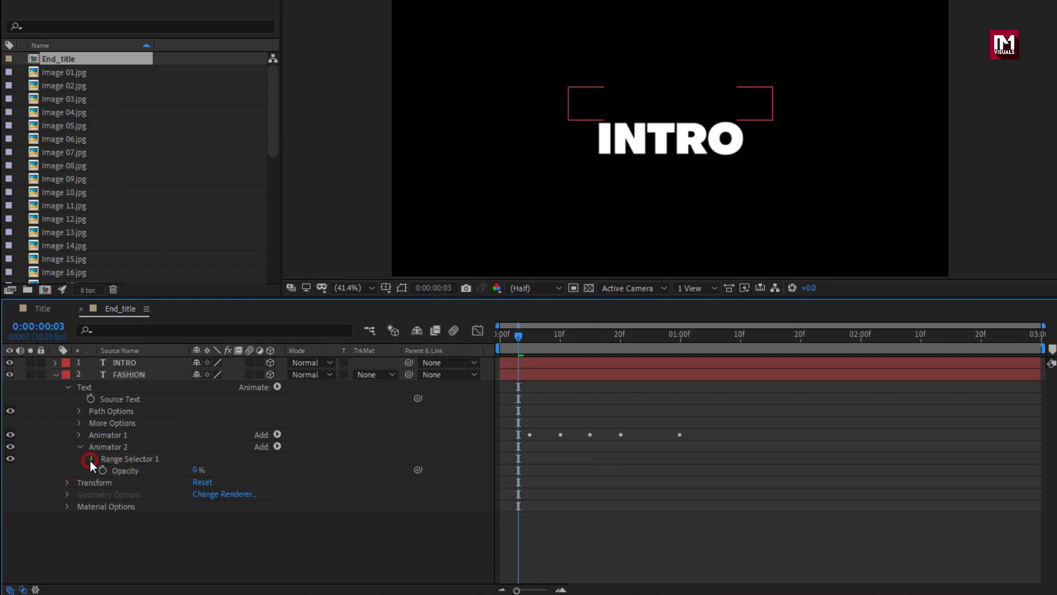
{"action": "left_click", "coordinate": [91, 459]}
{"action": "left_click_drag", "start_coordinate": [518, 337], "coordinate": [486, 338]}
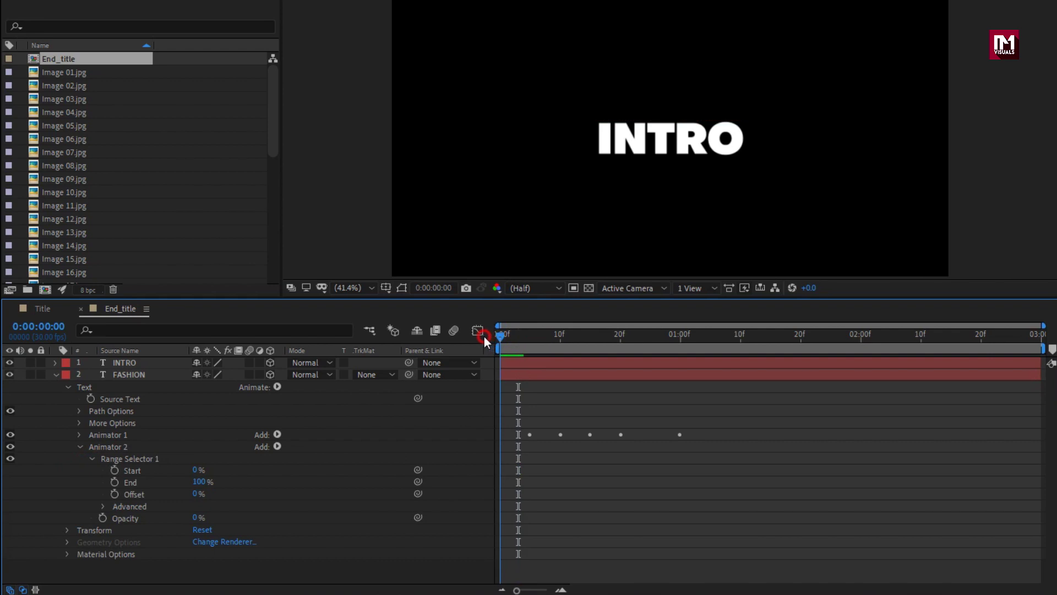
{"action": "left_click", "coordinate": [114, 494]}
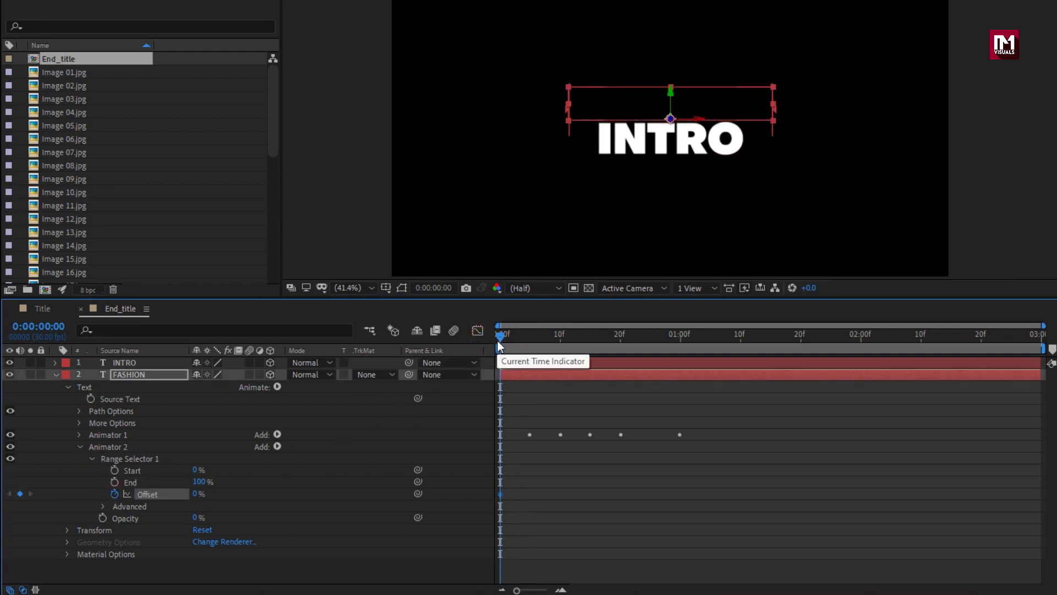
{"action": "left_click_drag", "start_coordinate": [498, 341], "coordinate": [589, 338]}
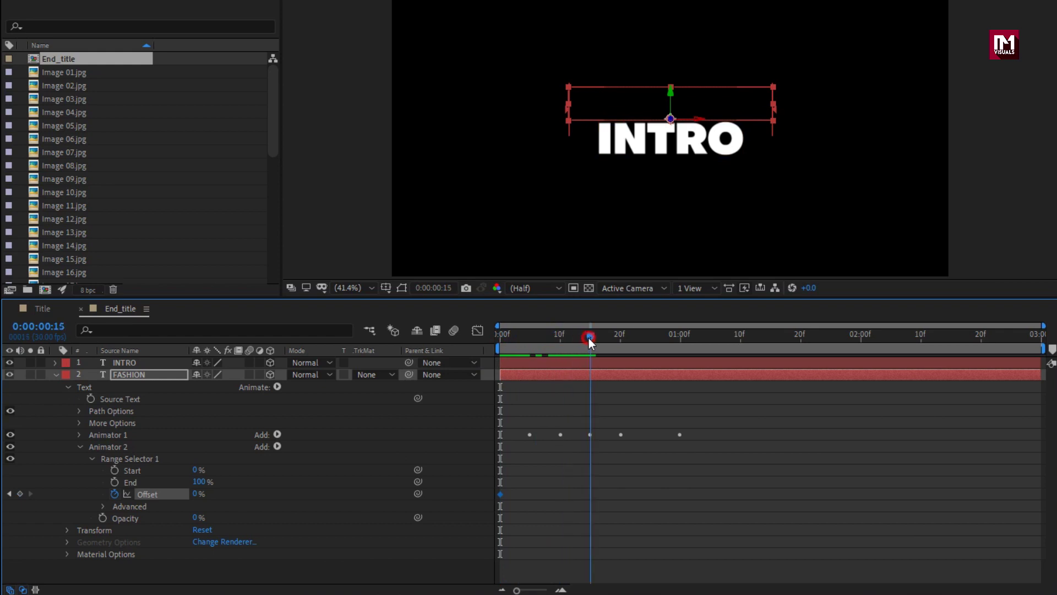
{"action": "left_click_drag", "start_coordinate": [196, 495], "coordinate": [309, 484]}
{"action": "left_click_drag", "start_coordinate": [500, 338], "coordinate": [649, 342]}
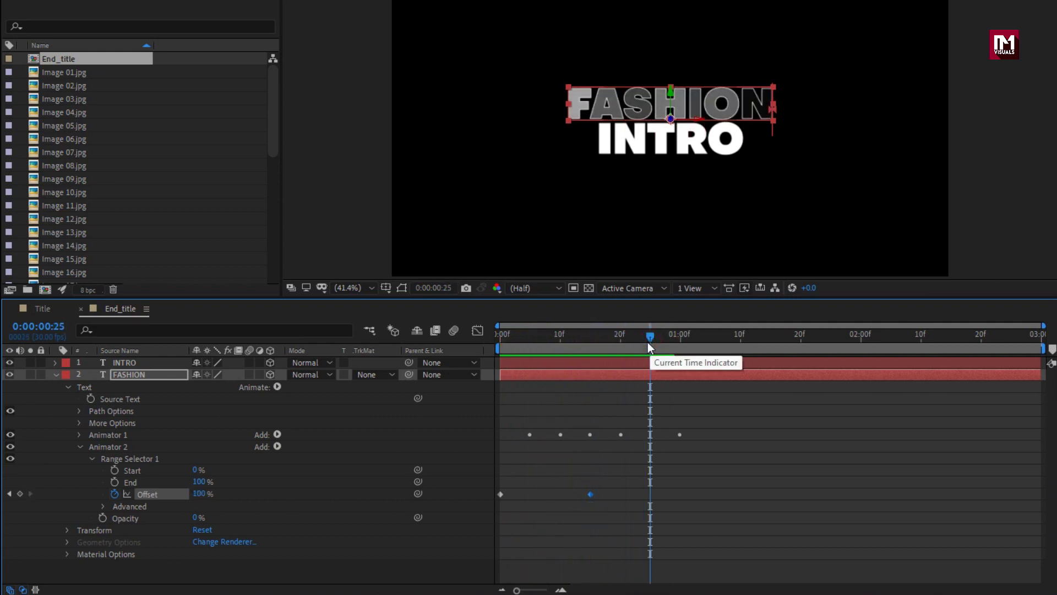
Animate the FASHION layer's Position from a Z value of -1688 at 0:00:00:00 to its current position at 0:00:01:10
{"action": "left_click", "coordinate": [141, 383]}
{"action": "key", "text": "p"}
{"action": "left_click", "coordinate": [139, 376]}
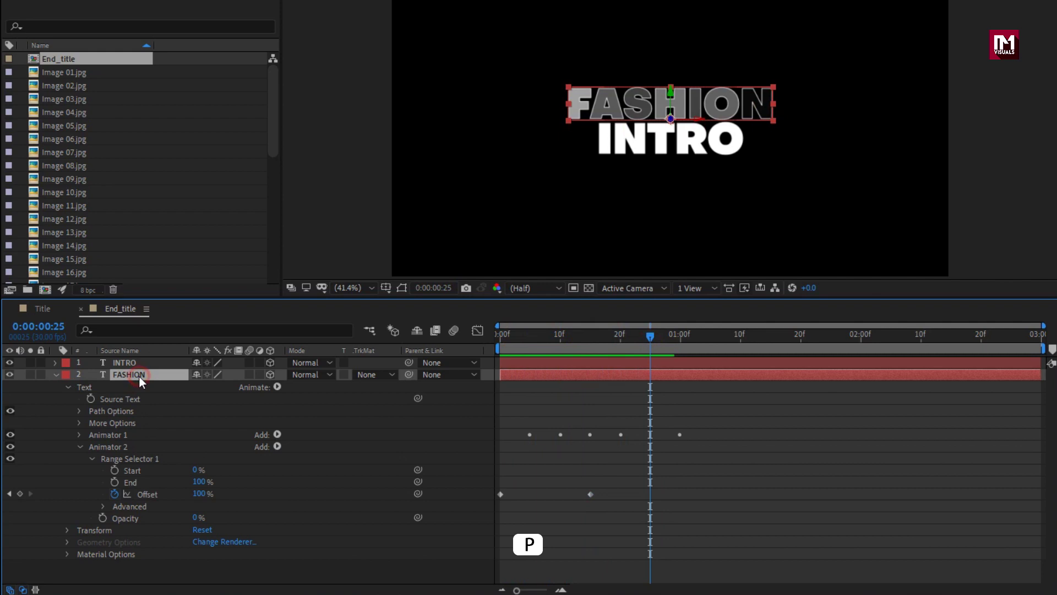
{"action": "key", "text": "p"}
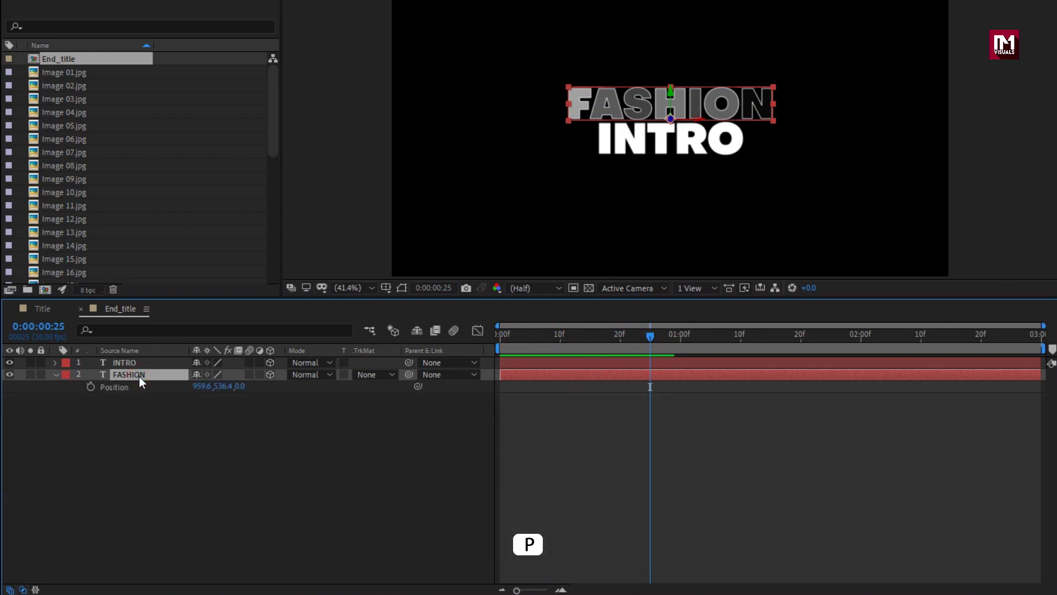
{"action": "left_click_drag", "start_coordinate": [699, 338], "coordinate": [739, 339]}
{"action": "left_click", "coordinate": [91, 386]}
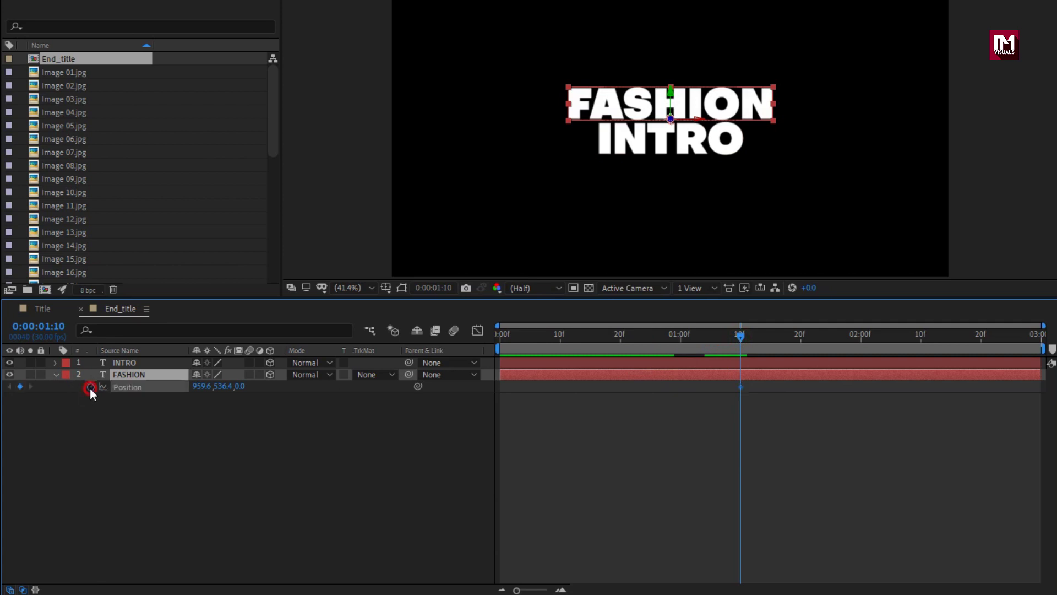
{"action": "left_click_drag", "start_coordinate": [524, 335], "coordinate": [476, 336]}
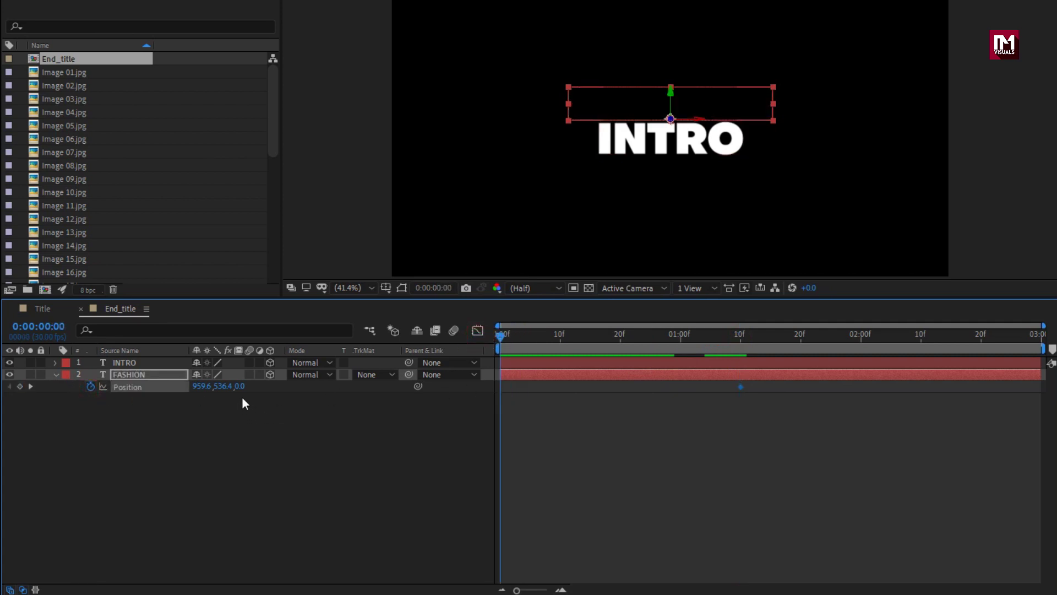
{"action": "left_click_drag", "start_coordinate": [239, 387], "coordinate": [4, 387]}
{"action": "left_click_drag", "start_coordinate": [246, 387], "coordinate": [4, 389]}
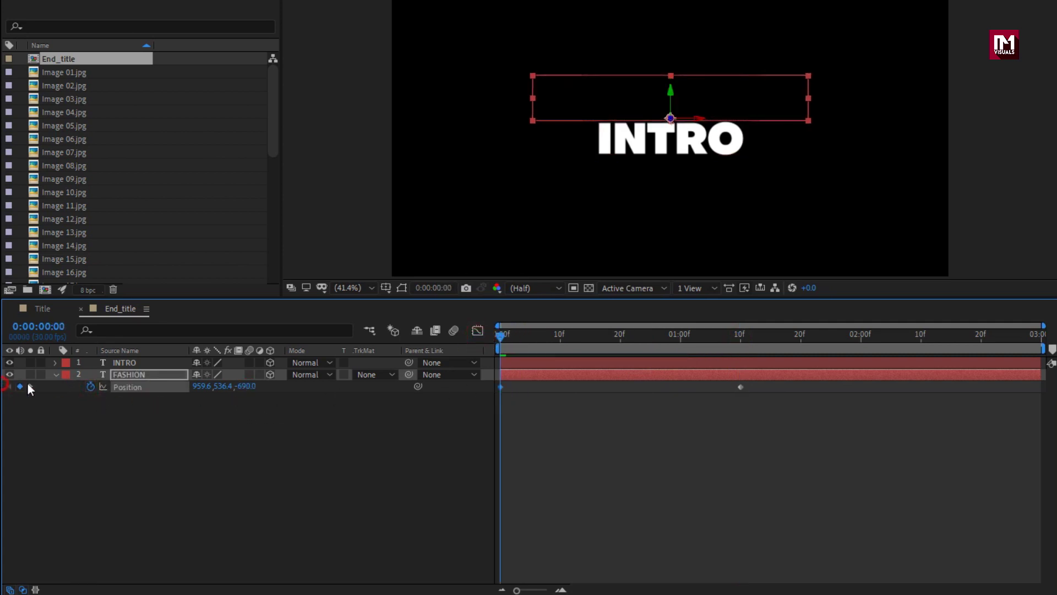
{"action": "left_click_drag", "start_coordinate": [248, 387], "coordinate": [4, 388]}
{"action": "left_click_drag", "start_coordinate": [248, 387], "coordinate": [4, 390]}
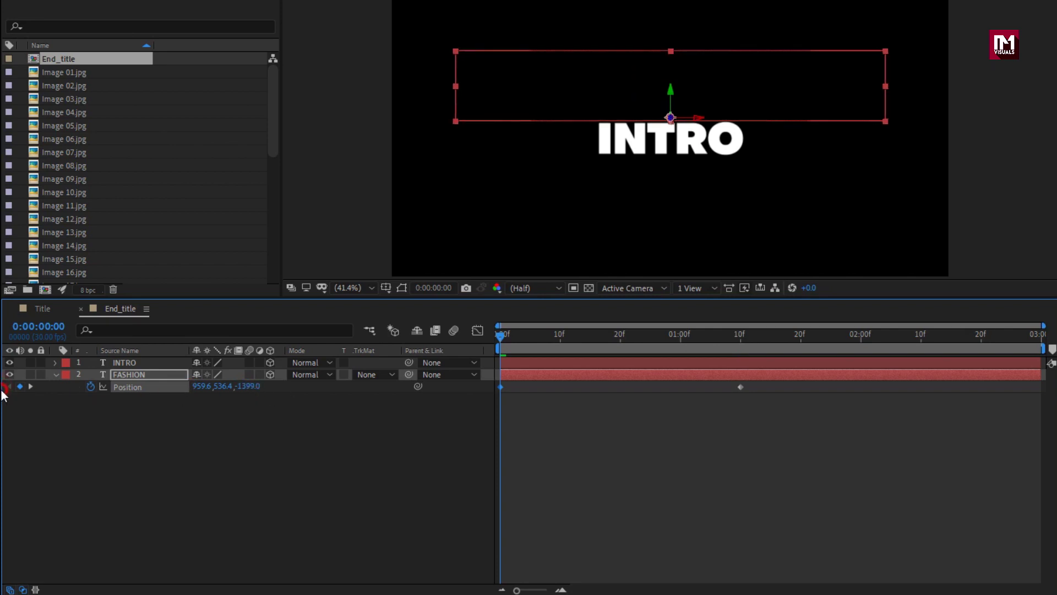
{"action": "left_click_drag", "start_coordinate": [248, 387], "coordinate": [62, 400]}
Preview the FASHION layer's depth move and apply Easy Ease to both of its Position keyframes
{"action": "left_click_drag", "start_coordinate": [502, 339], "coordinate": [723, 351]}
{"action": "left_click", "coordinate": [741, 386]}
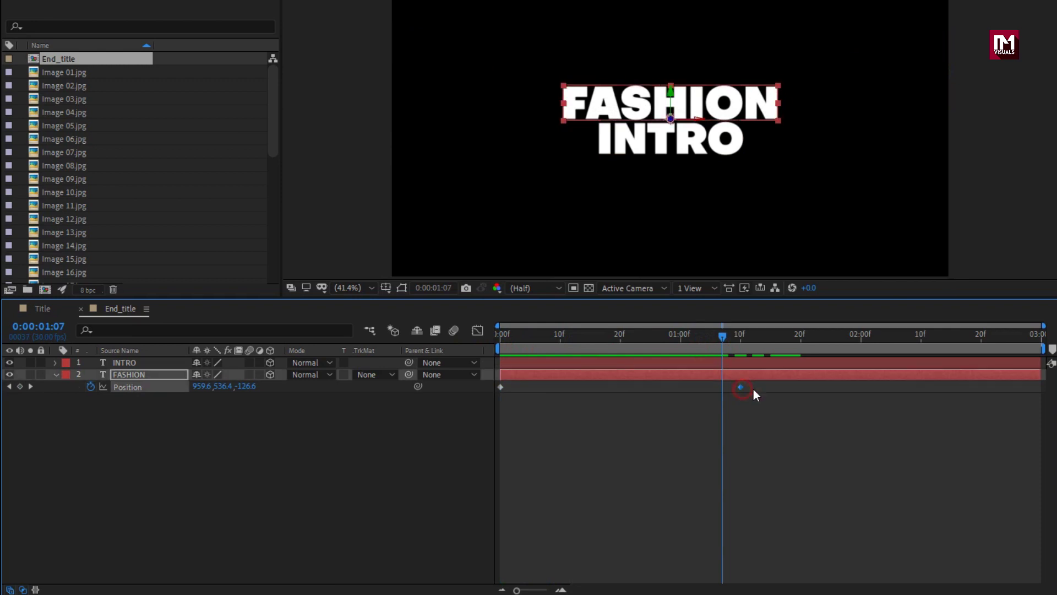
{"action": "right_click", "coordinate": [499, 386]}
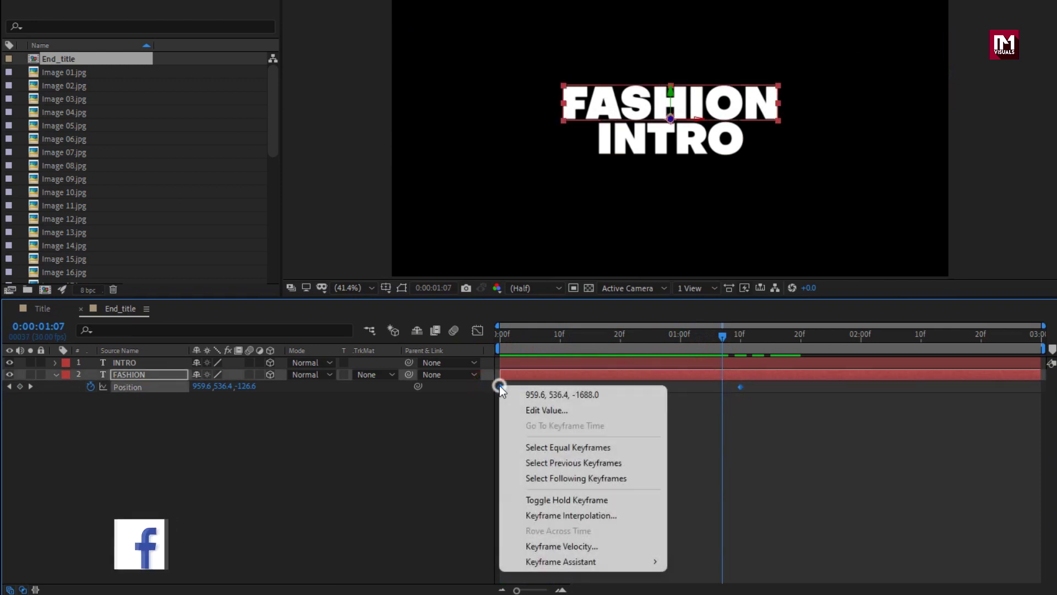
{"action": "mouse_move", "coordinate": [649, 561]}
{"action": "left_click", "coordinate": [695, 454]}
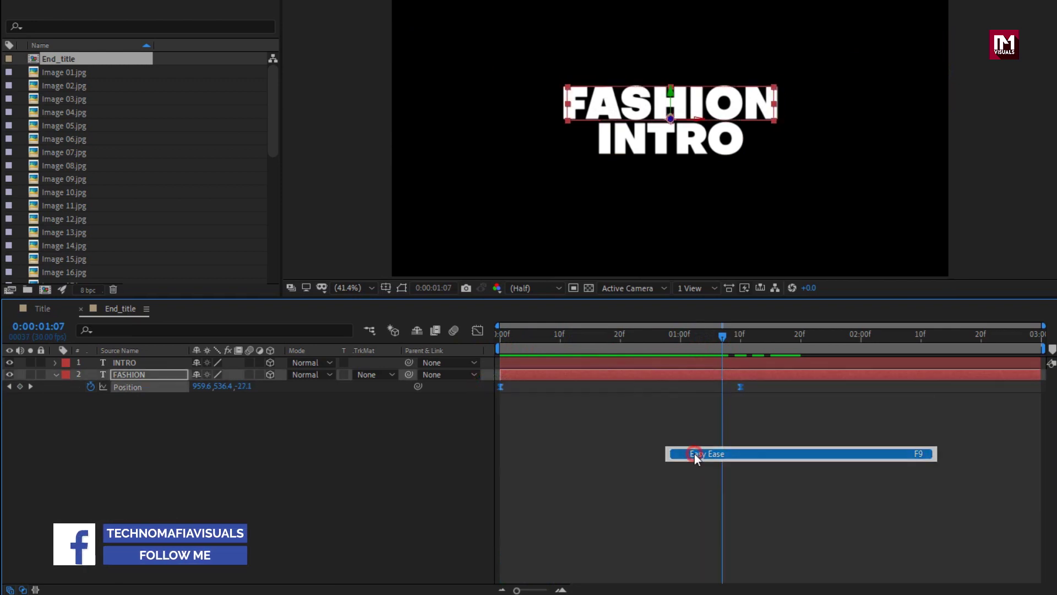
Reshape the speed curve of FASHION's Position by pulling the keyframes' ease handles toward the middle, and preview the motion
{"action": "left_click", "coordinate": [477, 330]}
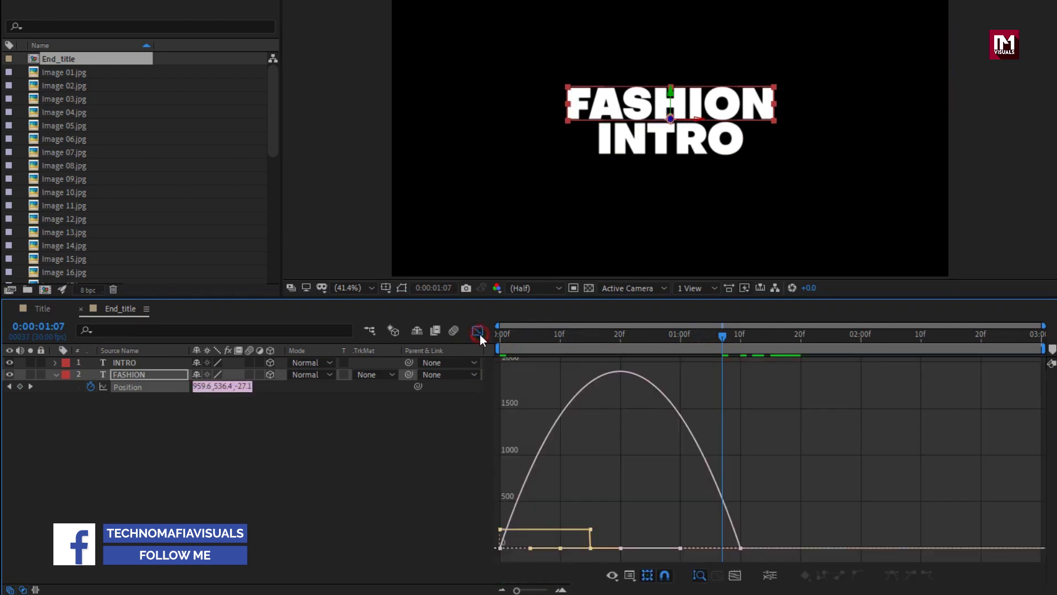
{"action": "double_click", "coordinate": [515, 506]}
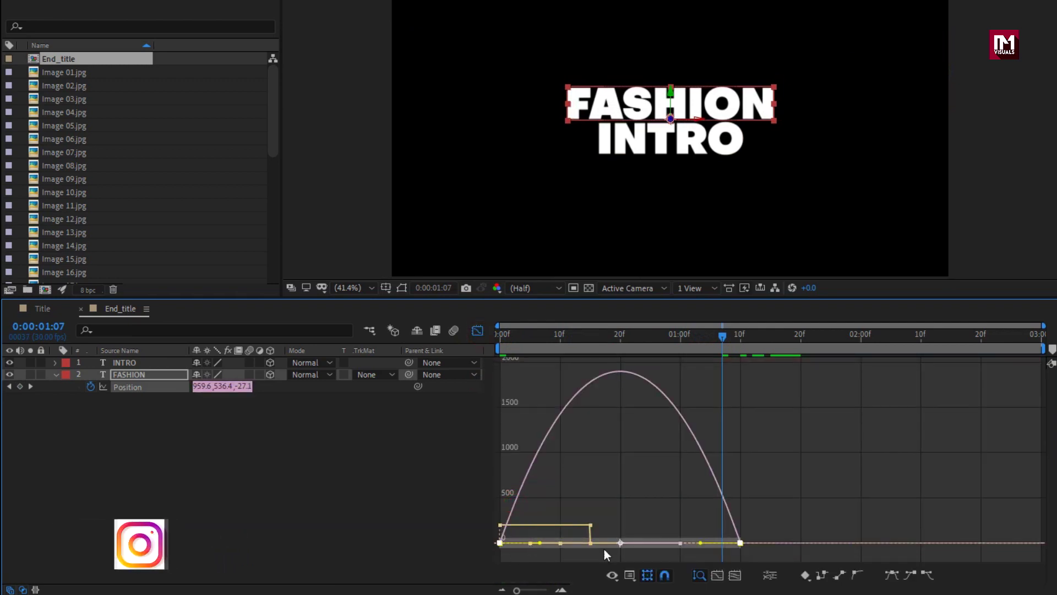
{"action": "left_click_drag", "start_coordinate": [700, 543], "coordinate": [669, 543]}
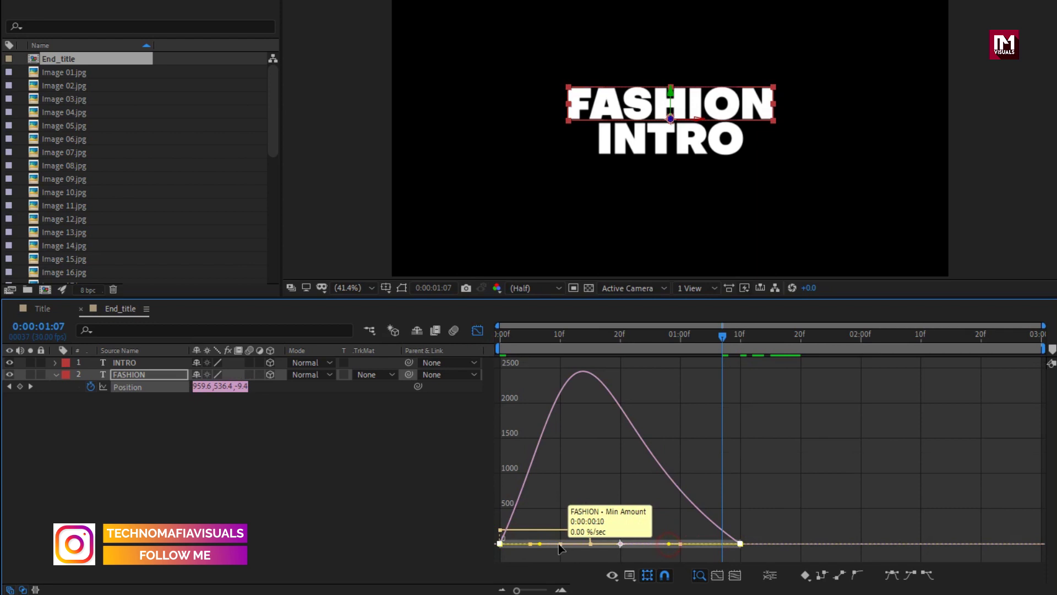
{"action": "left_click_drag", "start_coordinate": [559, 544], "coordinate": [591, 544]}
{"action": "left_click_drag", "start_coordinate": [498, 339], "coordinate": [753, 336]}
{"action": "left_click", "coordinate": [477, 331]}
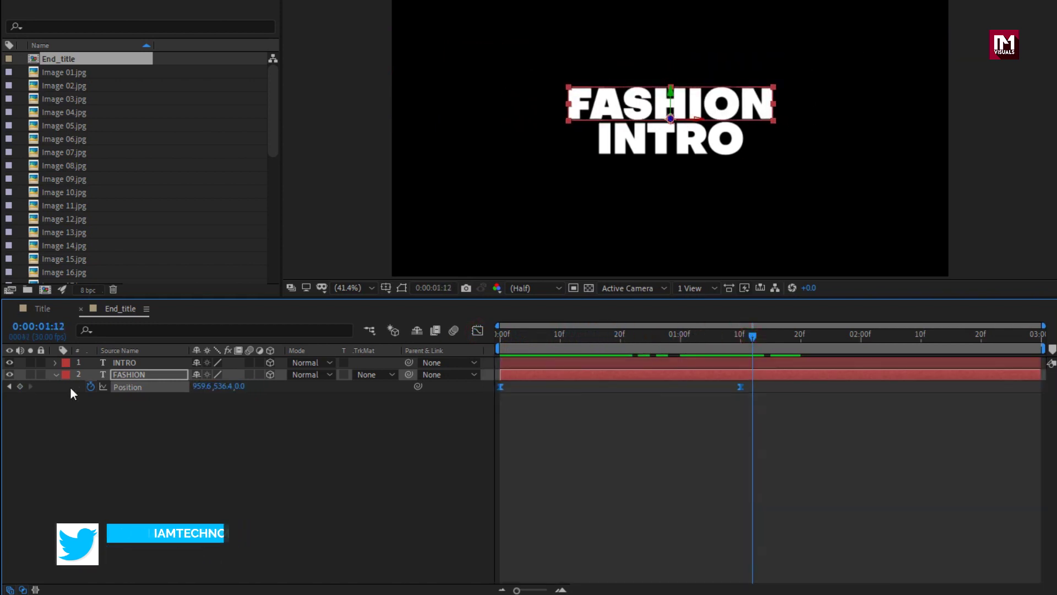
{"action": "key", "text": "p"}
Animate the INTRO layer's Position from a Z value of -2681 at 0:00:00:00 to its current position at 0:00:01:10 and preview it
{"action": "left_click", "coordinate": [169, 361]}
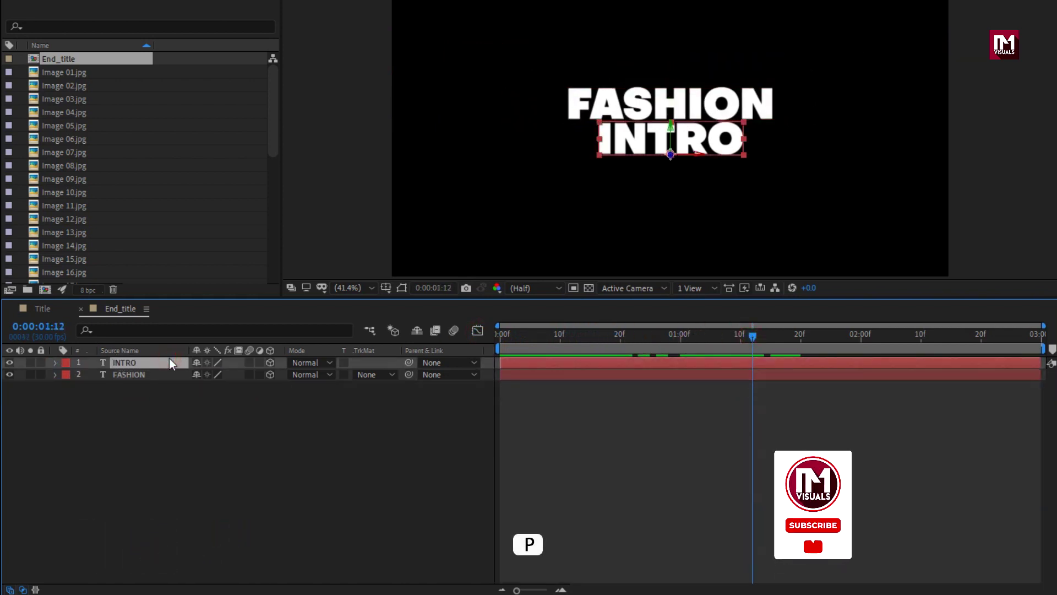
{"action": "key", "text": "p"}
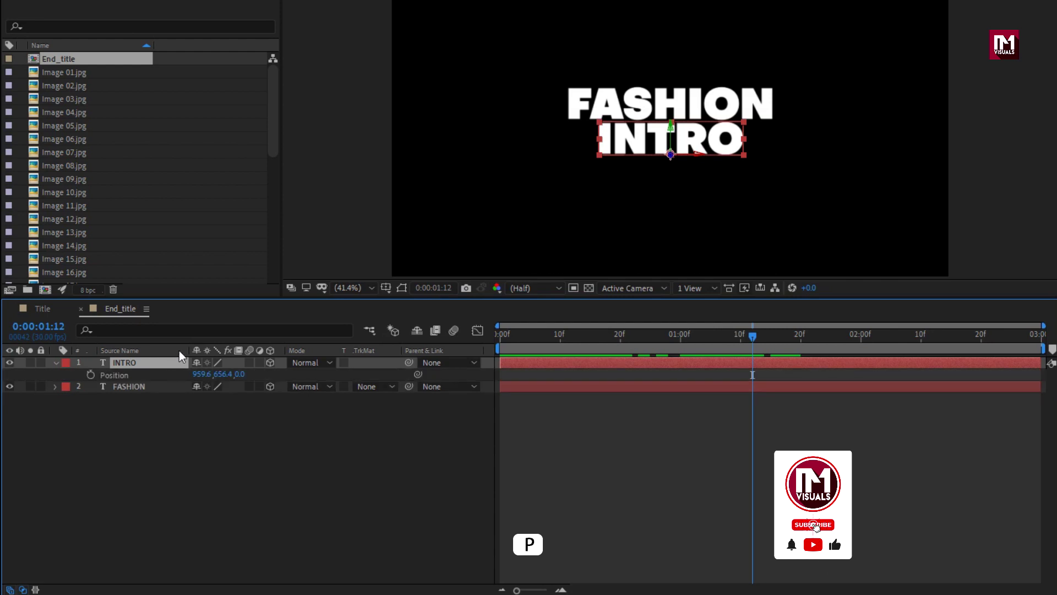
{"action": "left_click", "coordinate": [739, 337]}
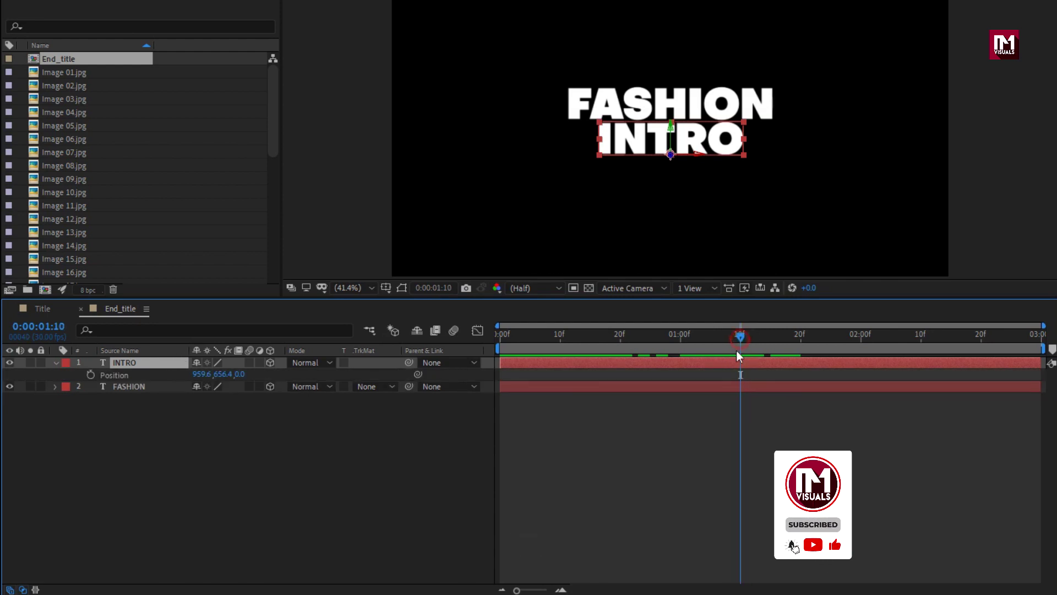
{"action": "left_click", "coordinate": [90, 375]}
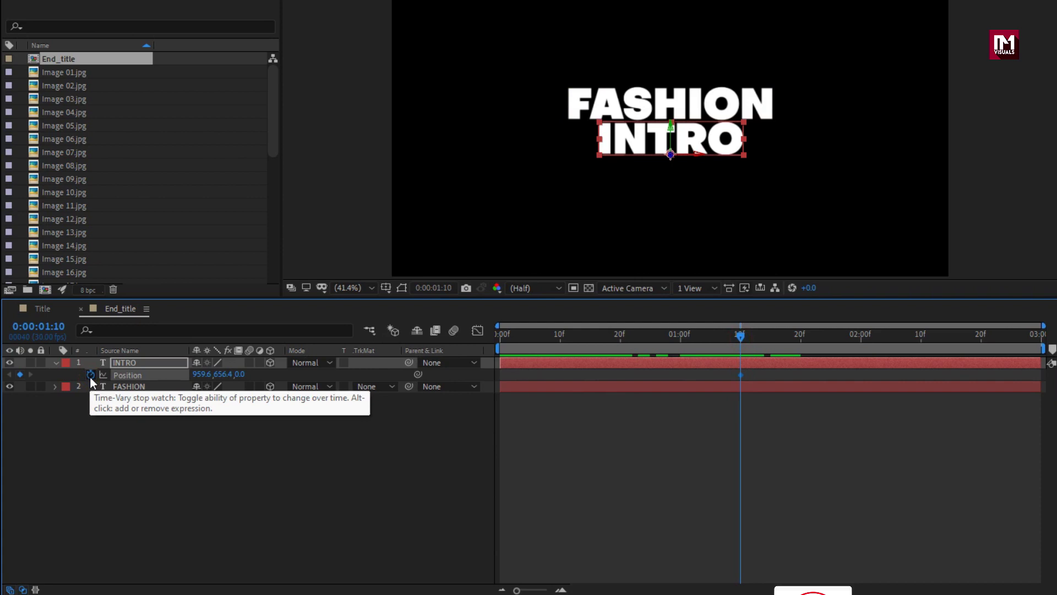
{"action": "left_click_drag", "start_coordinate": [530, 337], "coordinate": [477, 340]}
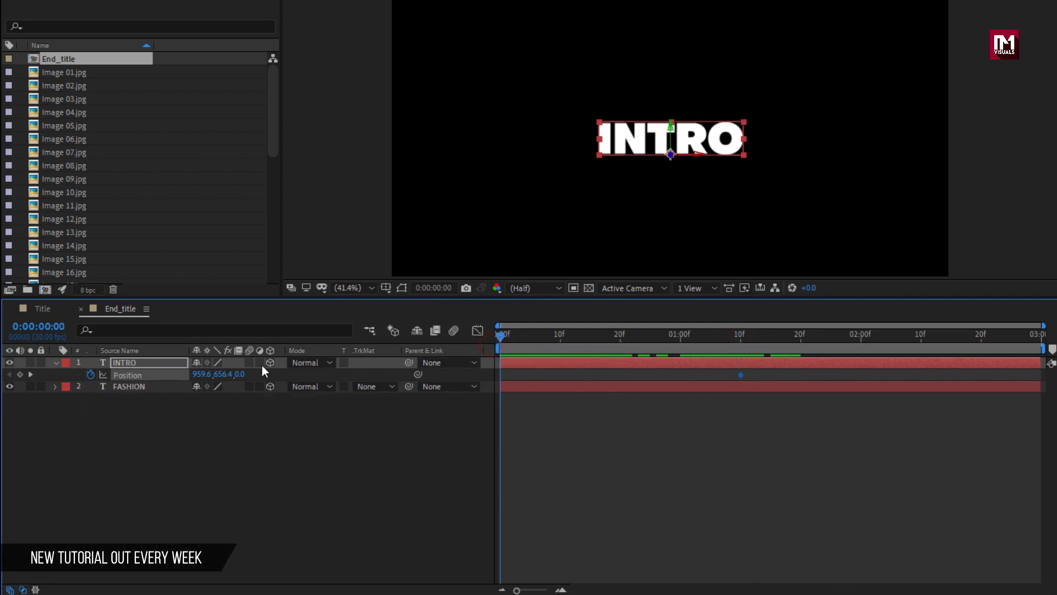
{"action": "left_click_drag", "start_coordinate": [246, 374], "coordinate": [20, 378]}
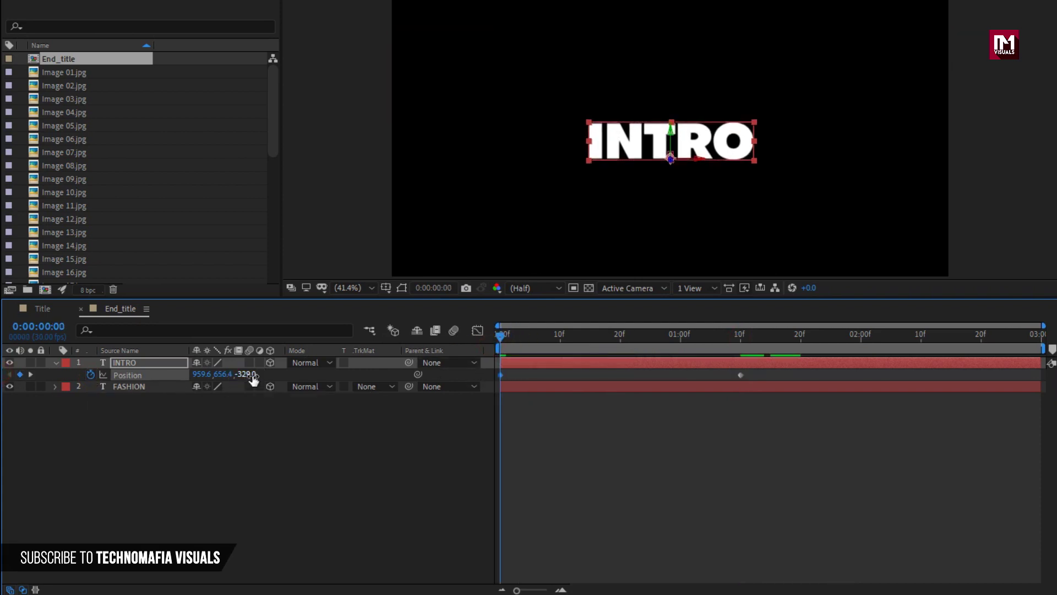
{"action": "left_click_drag", "start_coordinate": [252, 377], "coordinate": [3, 373]}
{"action": "left_click_drag", "start_coordinate": [246, 374], "coordinate": [189, 380]}
{"action": "left_click_drag", "start_coordinate": [256, 374], "coordinate": [5, 374]}
{"action": "left_click_drag", "start_coordinate": [254, 380], "coordinate": [61, 375]}
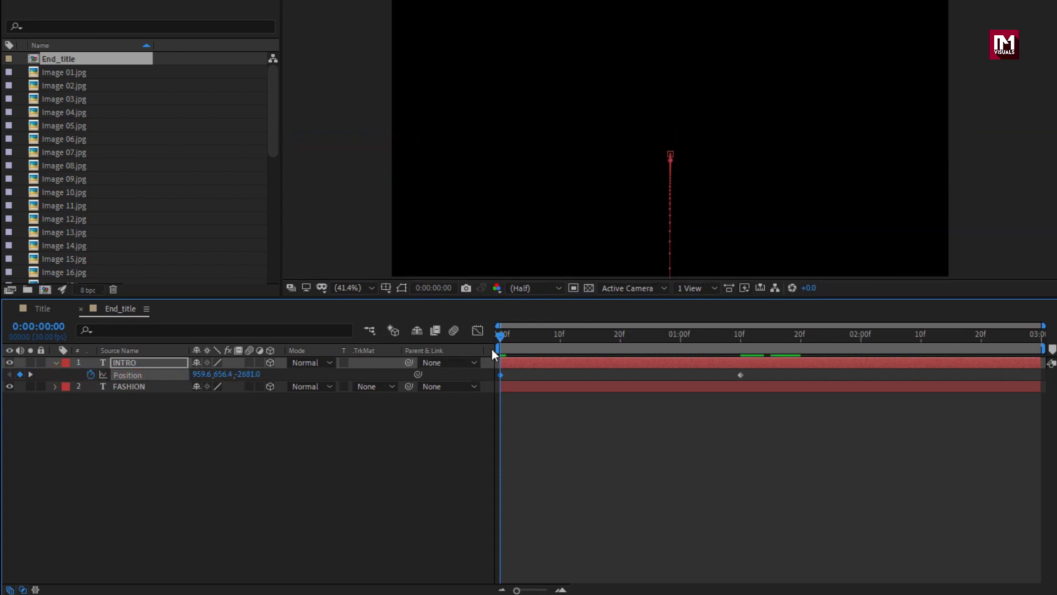
{"action": "left_click_drag", "start_coordinate": [505, 339], "coordinate": [566, 348]}
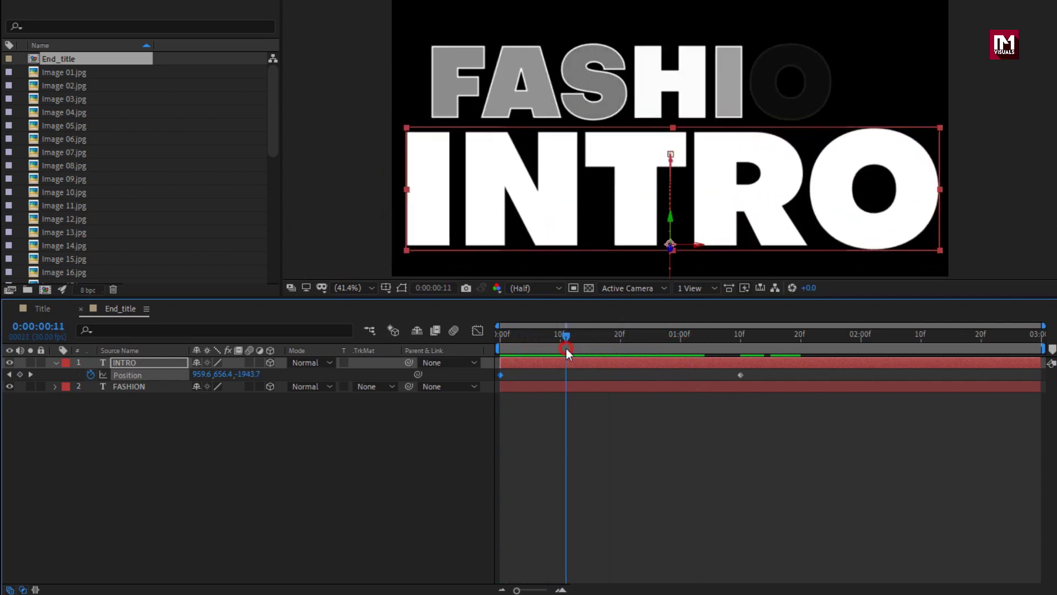
Add a Scale text animator to the INTRO layer and set its Scale to 0%
{"action": "left_click", "coordinate": [58, 364]}
{"action": "left_click", "coordinate": [58, 364]}
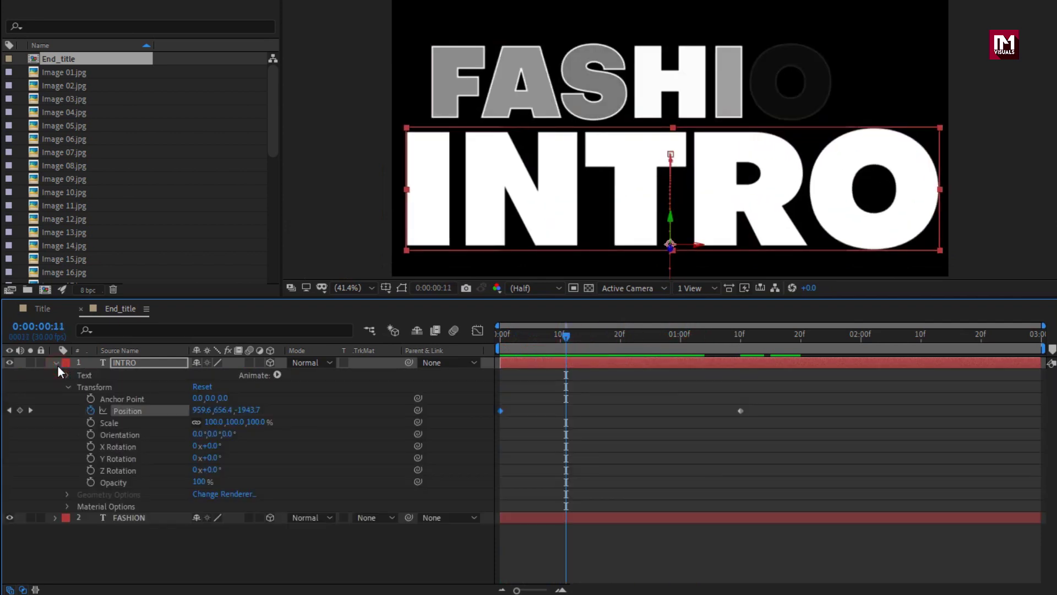
{"action": "left_click", "coordinate": [277, 374]}
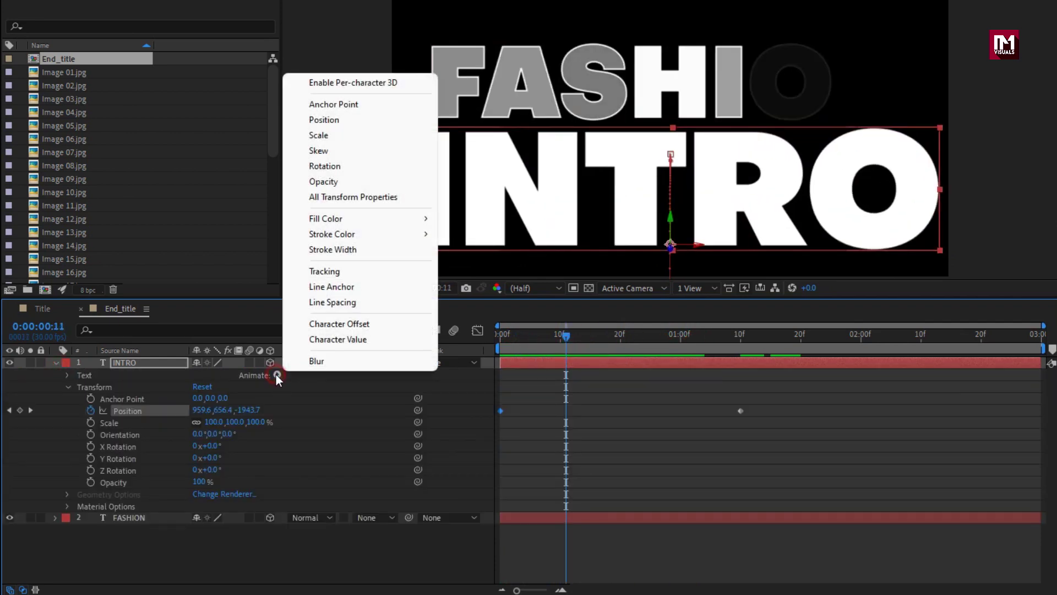
{"action": "left_click", "coordinate": [328, 136]}
{"action": "left_click", "coordinate": [83, 439]}
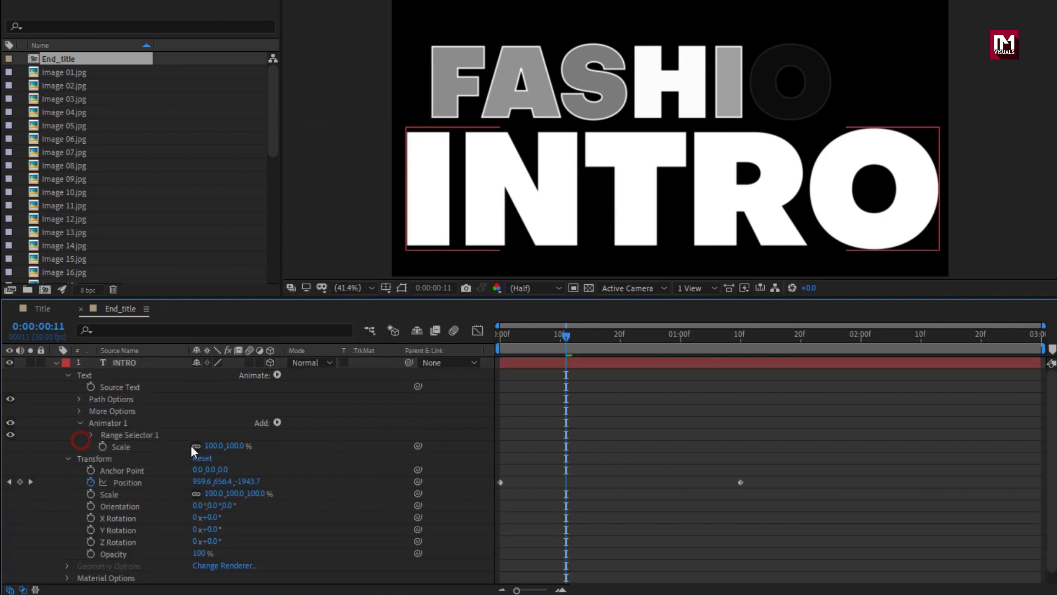
{"action": "left_click", "coordinate": [236, 445]}
{"action": "type", "text": "0"}
{"action": "key", "text": "Return"}
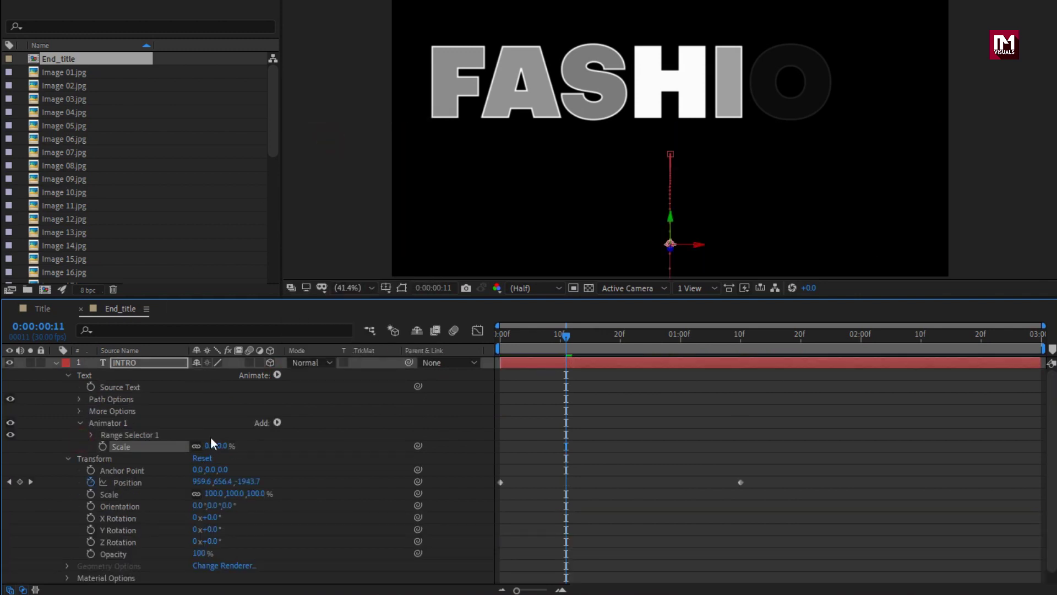
Keyframe the Offset of INTRO's range selector from 0% at 0:00:00:10 to 100% at 0:00:01:00 and preview the reveal
{"action": "left_click", "coordinate": [91, 435]}
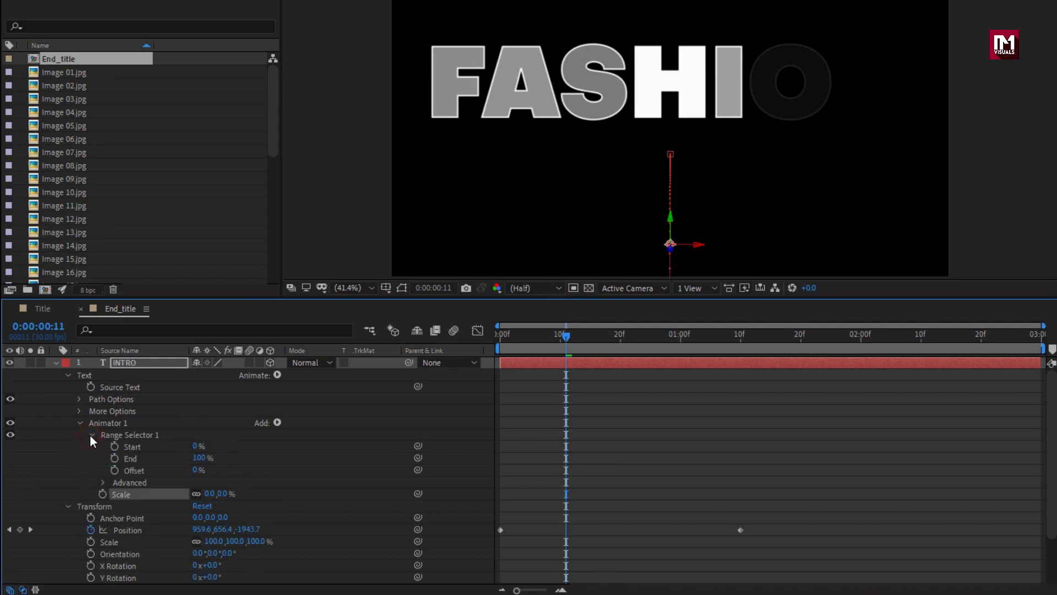
{"action": "left_click_drag", "start_coordinate": [524, 343], "coordinate": [559, 337]}
{"action": "left_click", "coordinate": [115, 471]}
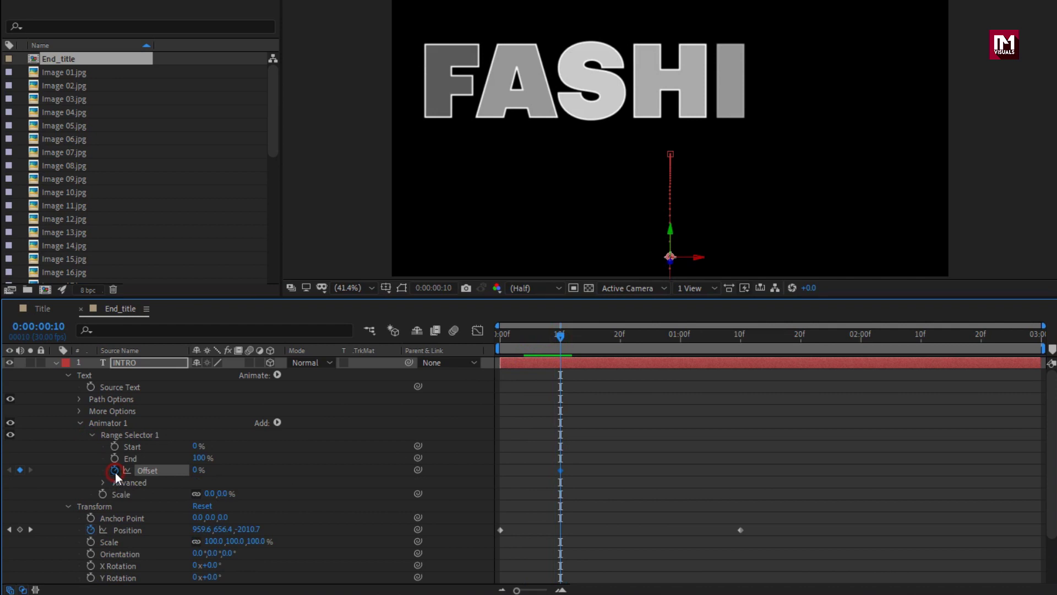
{"action": "mouse_move", "coordinate": [562, 339]}
{"action": "left_mouse_down"}
{"action": "mouse_move", "coordinate": [702, 339]}
{"action": "mouse_move", "coordinate": [681, 342]}
{"action": "left_mouse_up"}
{"action": "left_click_drag", "start_coordinate": [194, 468], "coordinate": [301, 466]}
{"action": "left_click", "coordinate": [565, 338]}
{"action": "mouse_move", "coordinate": [565, 341]}
{"action": "left_mouse_down"}
{"action": "mouse_move", "coordinate": [689, 342]}
{"action": "mouse_move", "coordinate": [650, 344]}
{"action": "left_mouse_up"}
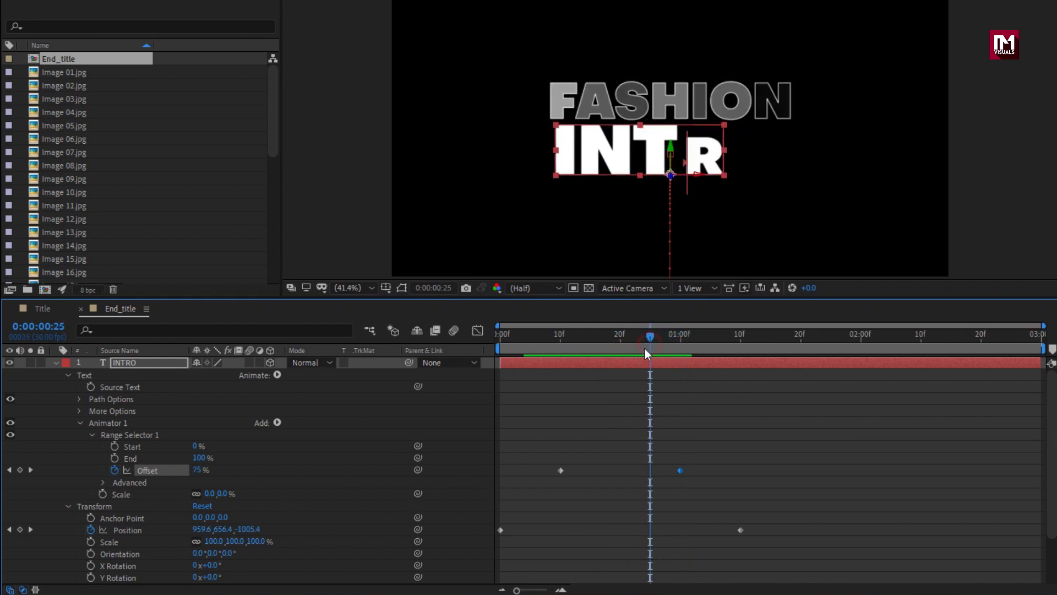
Set the INTRO text's vertical Grouping Alignment to -50% and preview the letters scaling up
{"action": "left_click", "coordinate": [82, 411]}
{"action": "left_click", "coordinate": [208, 435]}
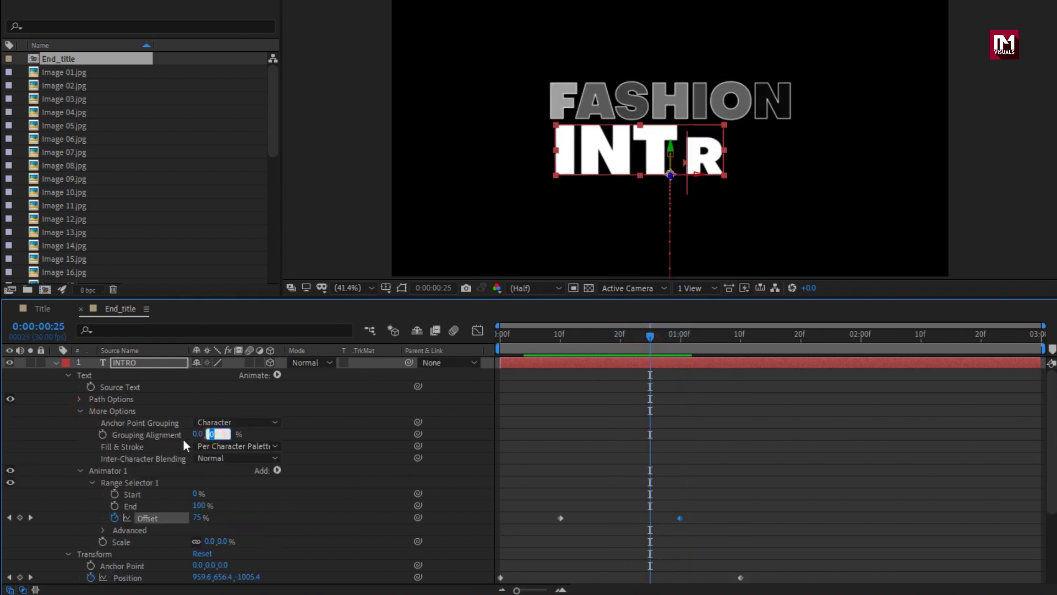
{"action": "type", "text": "-50"}
{"action": "key", "text": "Return"}
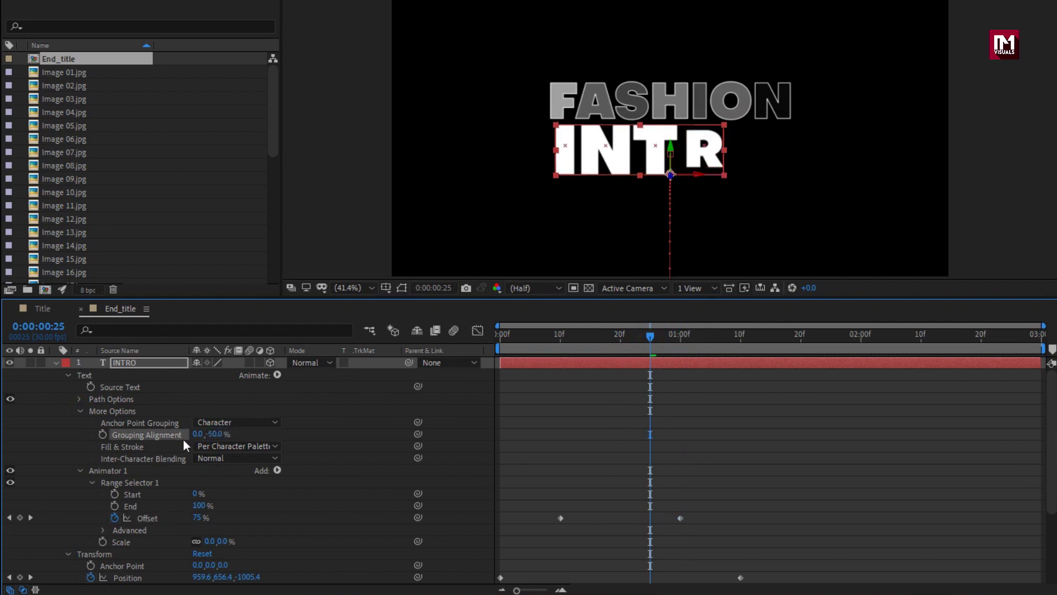
{"action": "mouse_move", "coordinate": [555, 341]}
{"action": "left_mouse_down"}
{"action": "mouse_move", "coordinate": [685, 342]}
{"action": "mouse_move", "coordinate": [503, 342]}
{"action": "mouse_move", "coordinate": [726, 341]}
{"action": "mouse_move", "coordinate": [550, 342]}
{"action": "mouse_move", "coordinate": [569, 341]}
{"action": "left_mouse_up"}
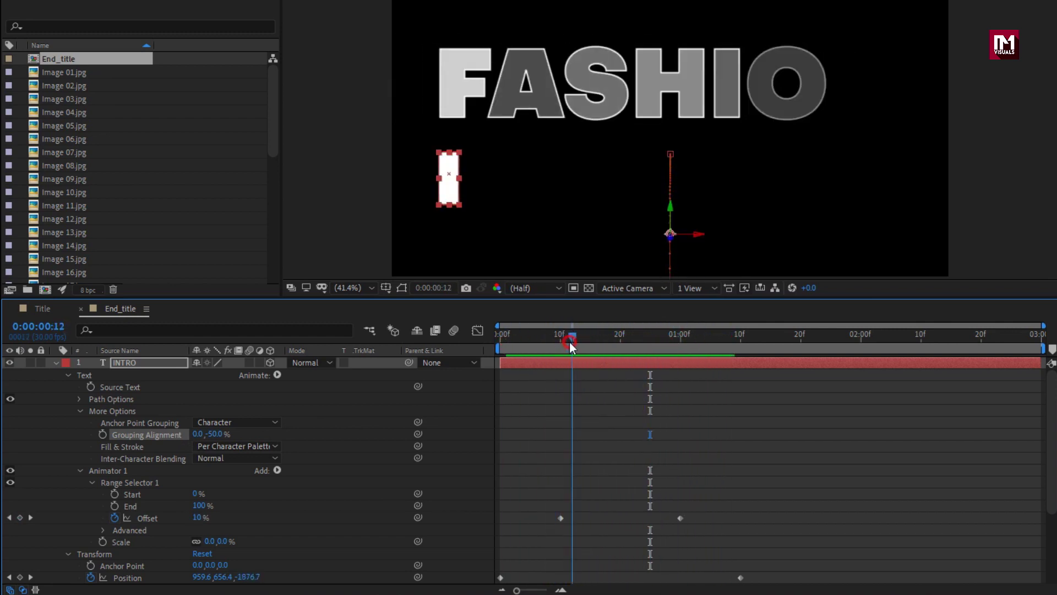
Apply Easy Ease to both Position keyframes of the INTRO layer
{"action": "left_click", "coordinate": [137, 363]}
{"action": "key", "text": "p"}
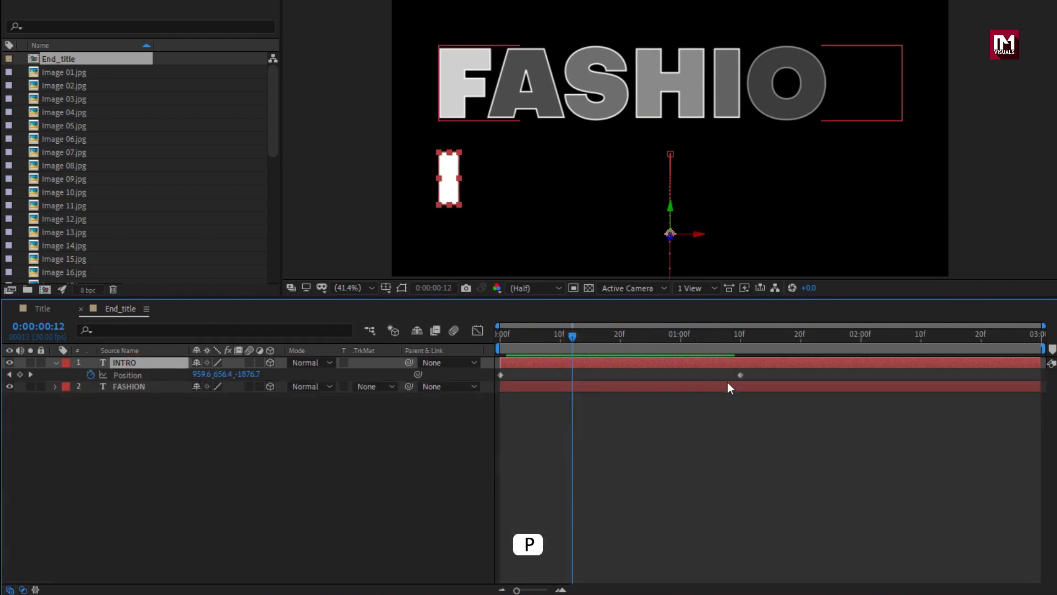
{"action": "left_click_drag", "start_coordinate": [751, 375], "coordinate": [497, 378]}
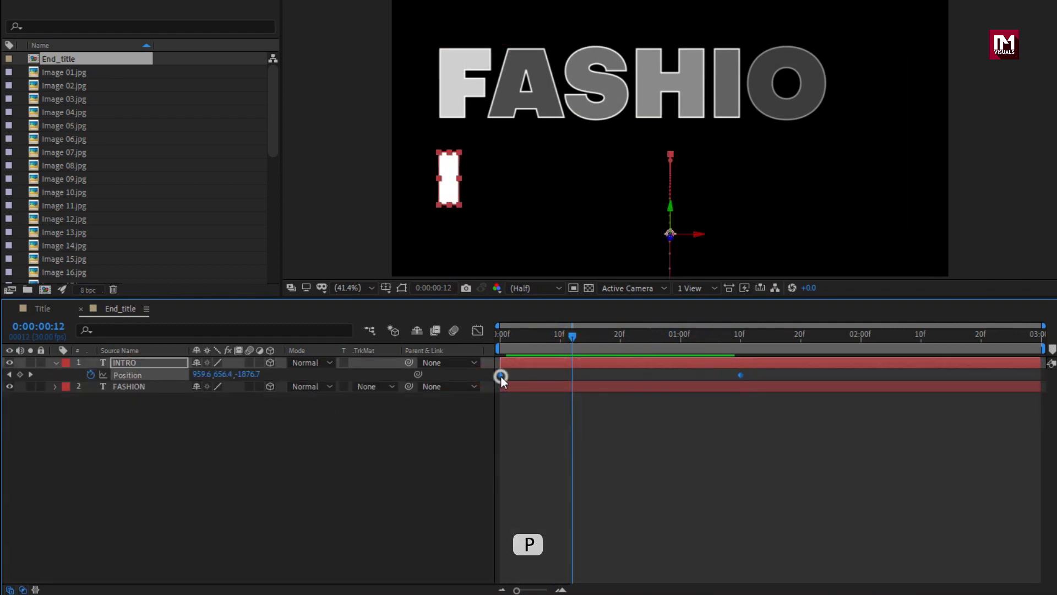
{"action": "right_click", "coordinate": [500, 375]}
{"action": "mouse_move", "coordinate": [627, 550]}
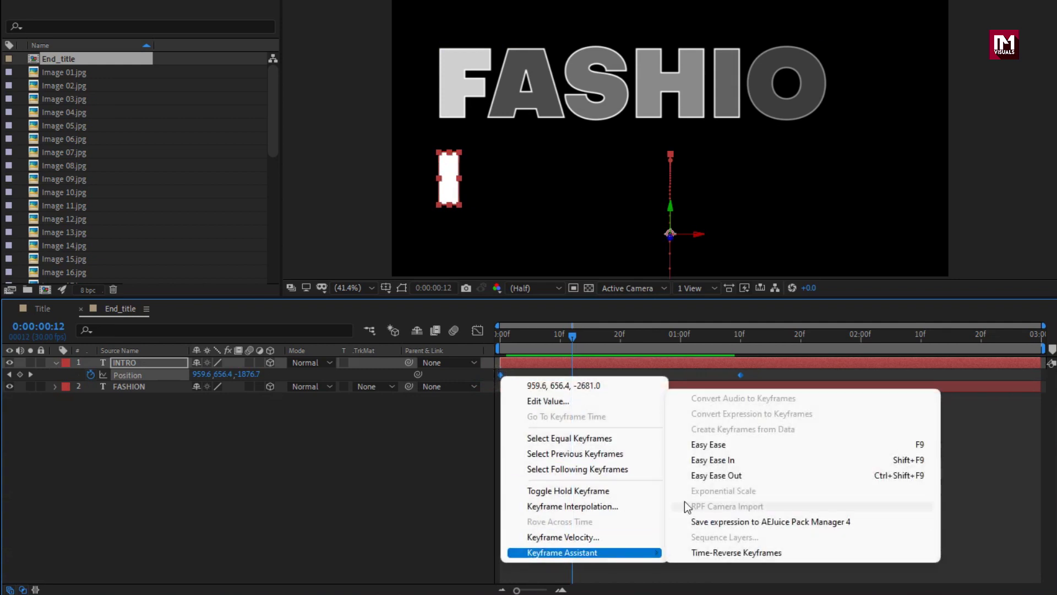
{"action": "left_click", "coordinate": [696, 445]}
Reshape INTRO's Position speed curve into a sharp central peak by extending both ease handles inward, and preview the motion
{"action": "left_click", "coordinate": [476, 332]}
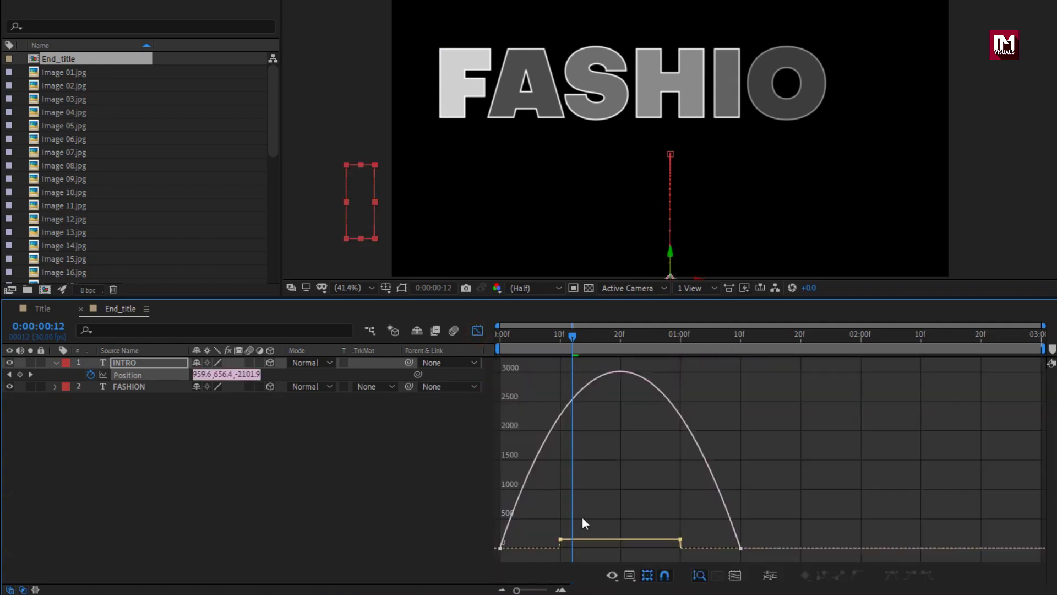
{"action": "left_click", "coordinate": [500, 547]}
{"action": "left_click_drag", "start_coordinate": [540, 548], "coordinate": [582, 547]}
{"action": "left_click_drag", "start_coordinate": [702, 548], "coordinate": [657, 547]}
{"action": "left_click", "coordinate": [536, 336]}
{"action": "left_click_drag", "start_coordinate": [544, 341], "coordinate": [723, 341]}
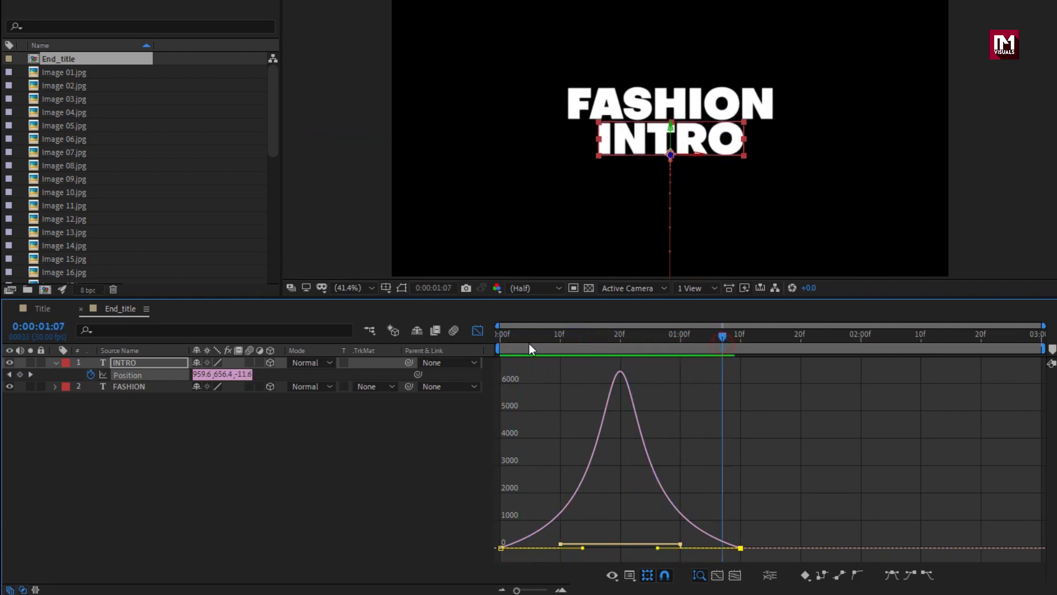
{"action": "left_click", "coordinate": [476, 331]}
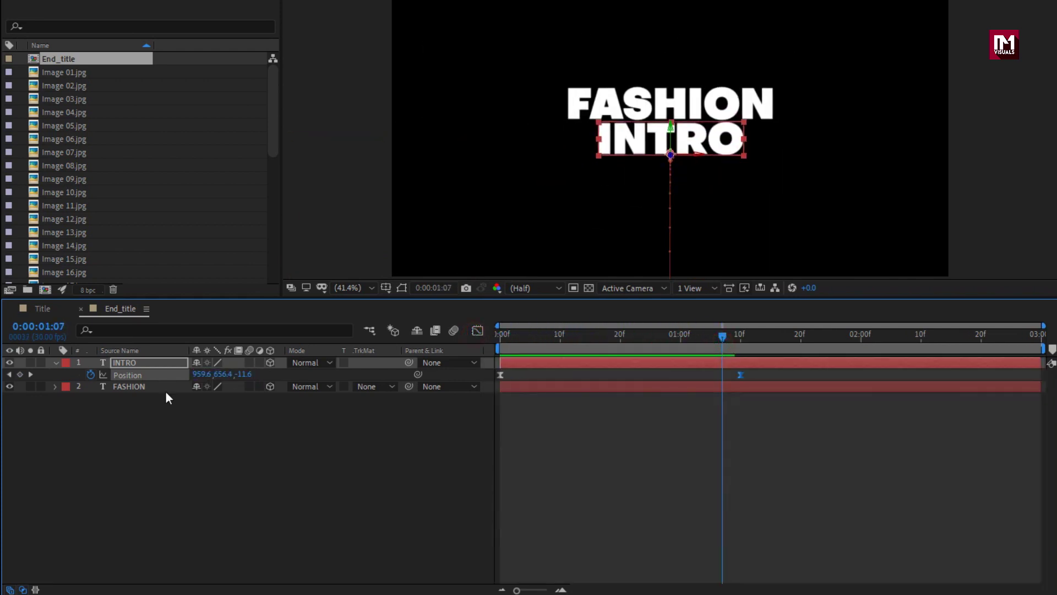
{"action": "left_click", "coordinate": [55, 363]}
{"action": "left_click", "coordinate": [94, 415]}
Create a 1920 x 1080, 30 fps composition named Intro with a duration of 0:00:08:00
{"action": "key", "text": "ctrl+n"}
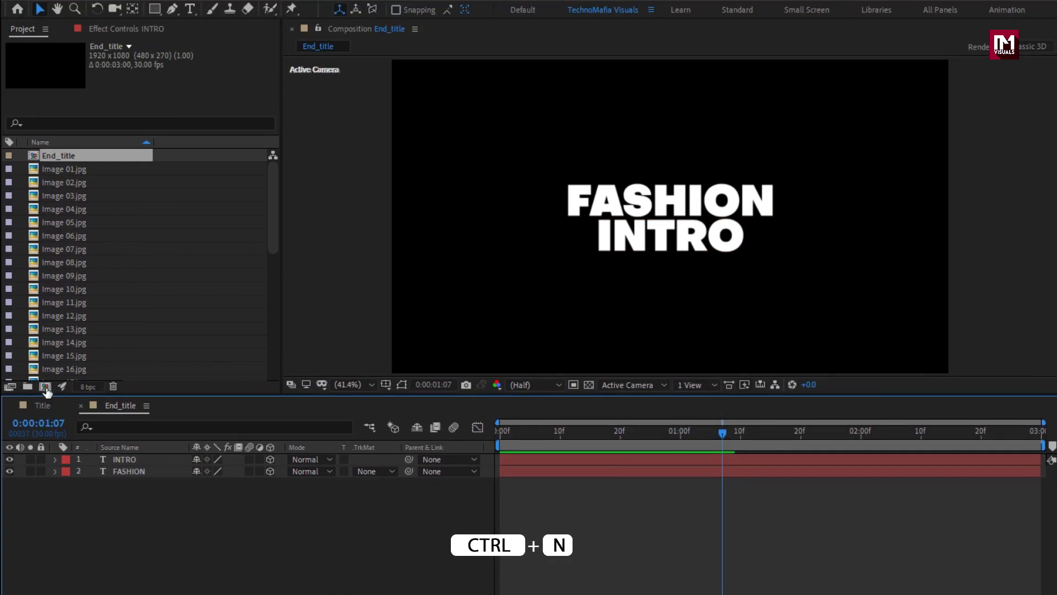
{"action": "key", "text": "BackSpace"}
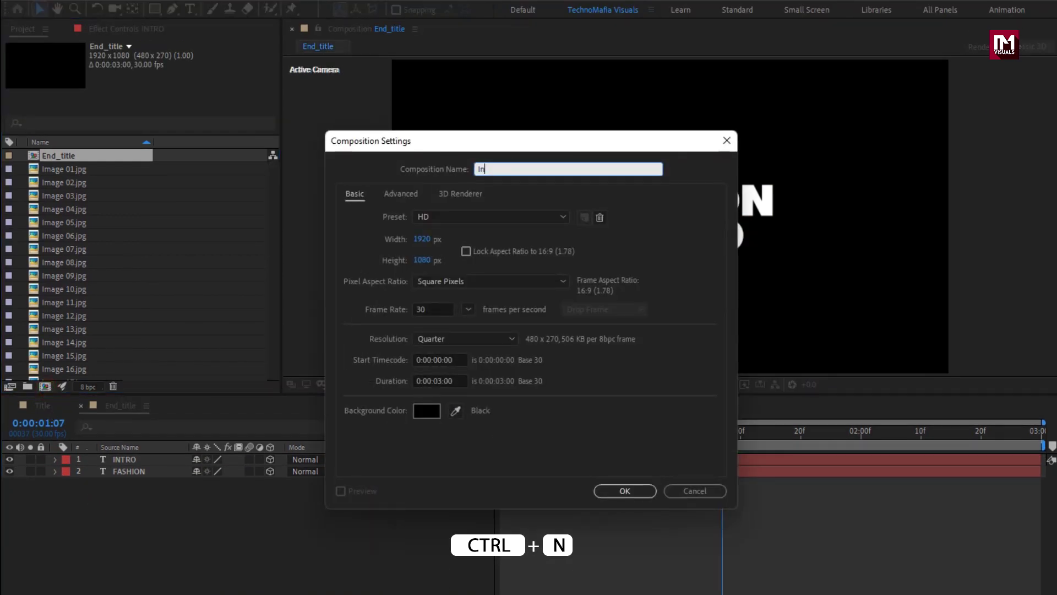
{"action": "left_click", "coordinate": [441, 379]}
{"action": "key", "text": "BackSpace"}
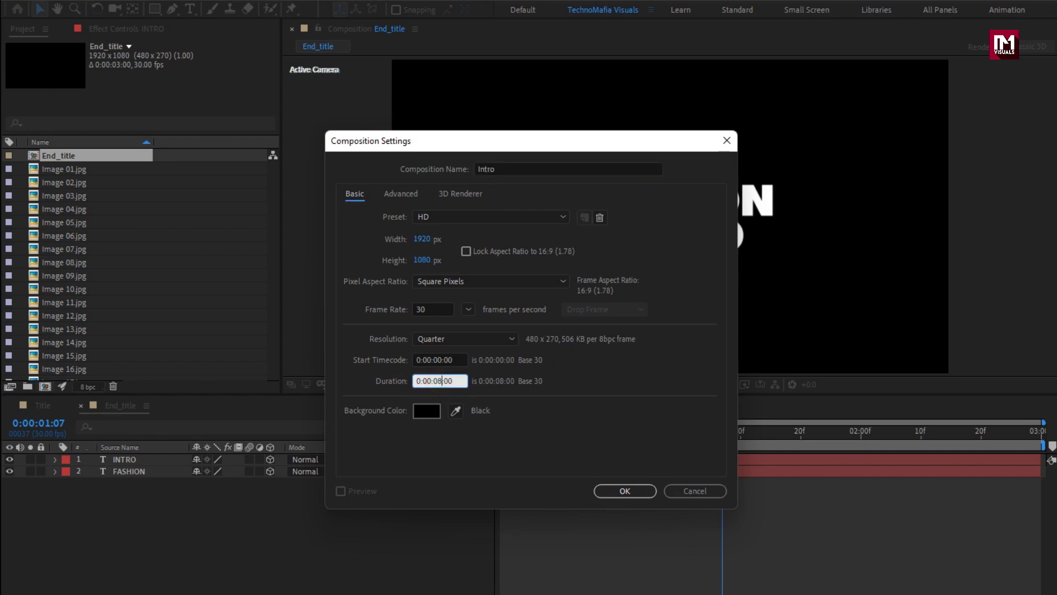
{"action": "left_click", "coordinate": [619, 491]}
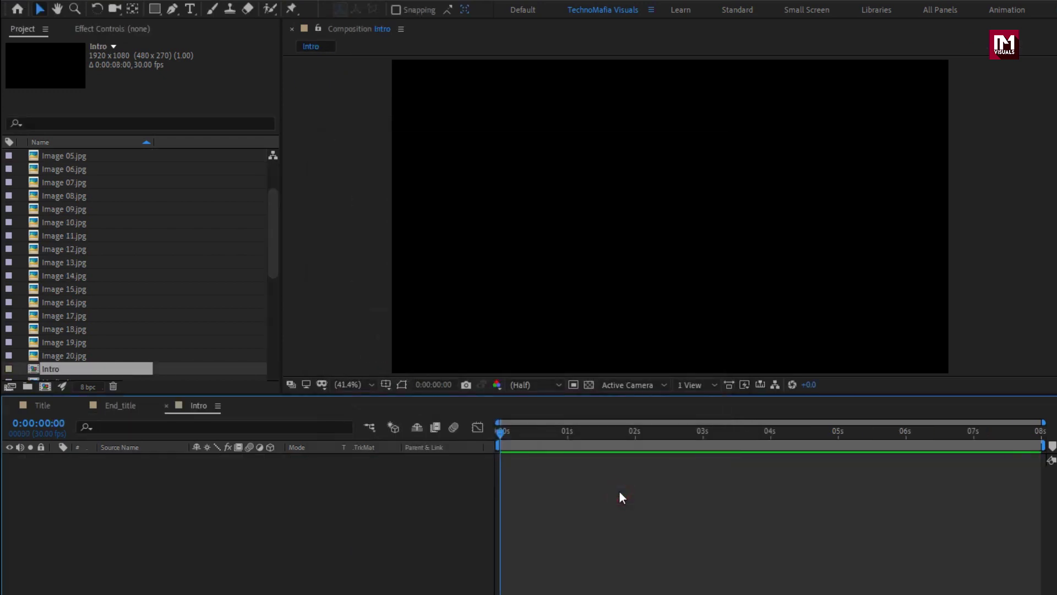
Add the Title composition to the Intro timeline starting at 0:00:00:00 and scrub to preview it
{"action": "scroll", "coordinate": [168, 326], "scroll_direction": "down", "scroll_amount": 5}
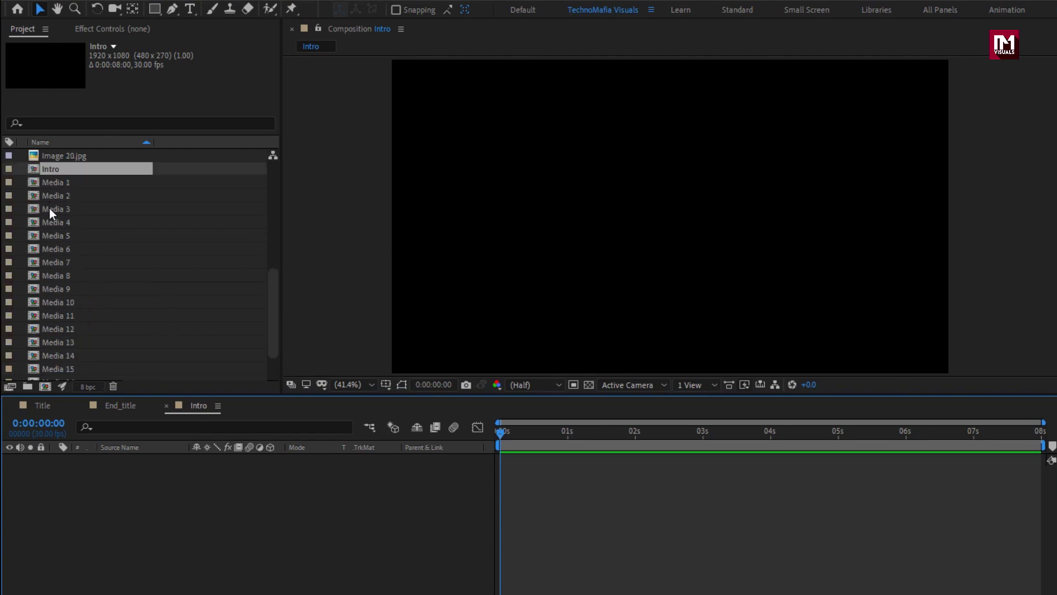
{"action": "scroll", "coordinate": [50, 208], "scroll_direction": "down", "scroll_amount": 2}
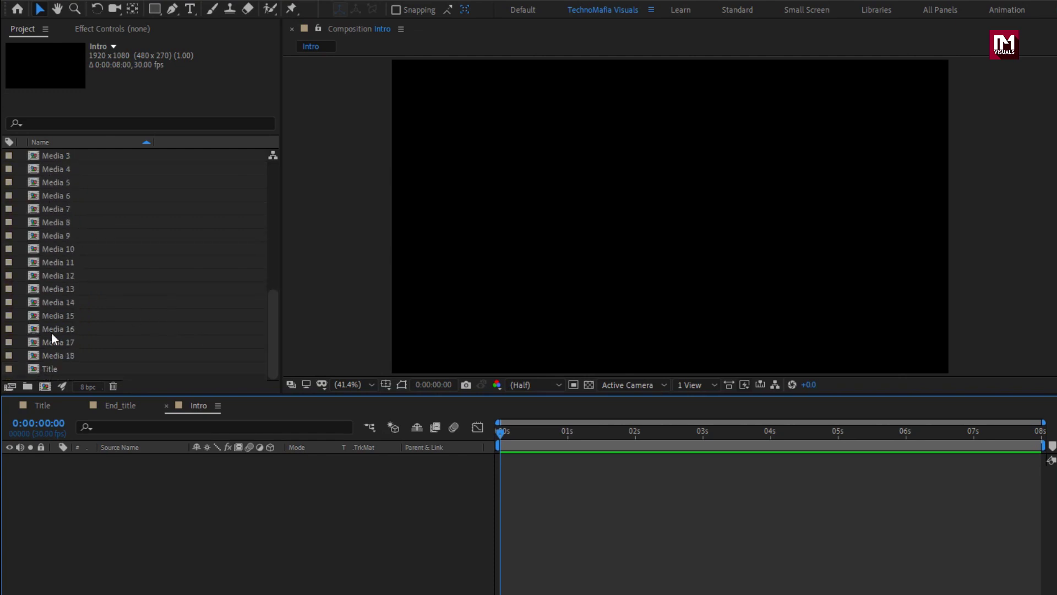
{"action": "left_click", "coordinate": [51, 372], "text": "shift"}
{"action": "left_click", "coordinate": [33, 369]}
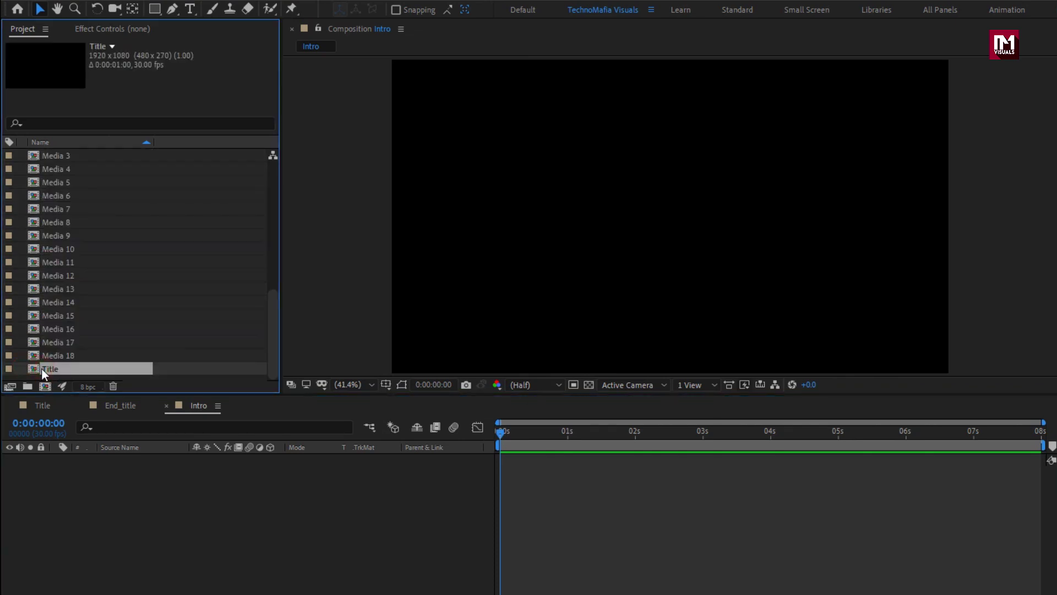
{"action": "left_click_drag", "start_coordinate": [48, 369], "coordinate": [101, 534]}
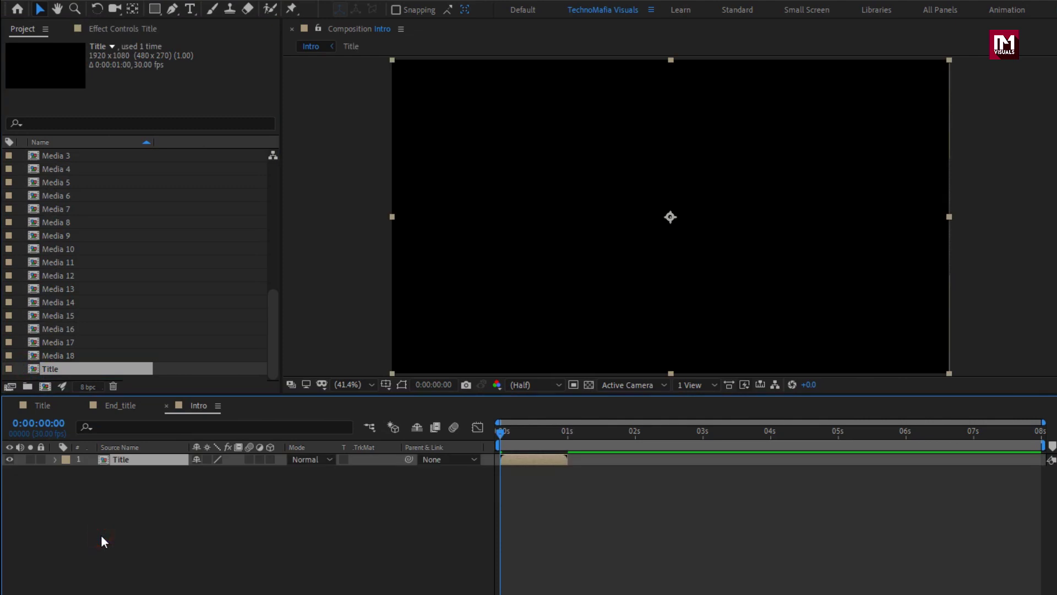
{"action": "left_click_drag", "start_coordinate": [506, 433], "coordinate": [527, 433]}
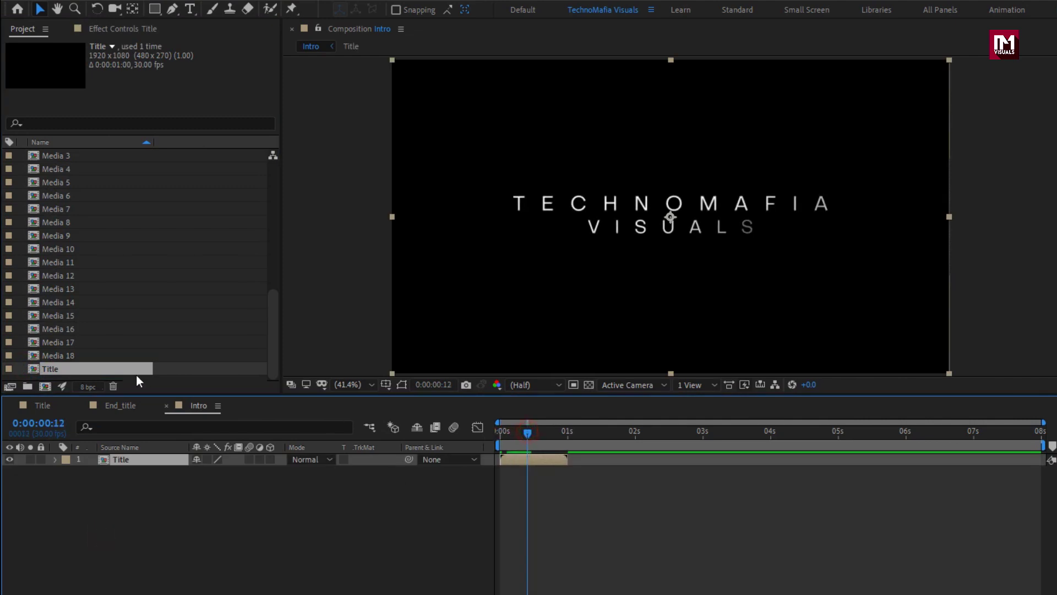
Add the Media 1 to Media 18 compositions to the Intro timeline, stacked above the Title layer with Media 18 uppermost
{"action": "left_click", "coordinate": [65, 356]}
{"action": "scroll", "coordinate": [65, 357], "scroll_direction": "up", "scroll_amount": 4}
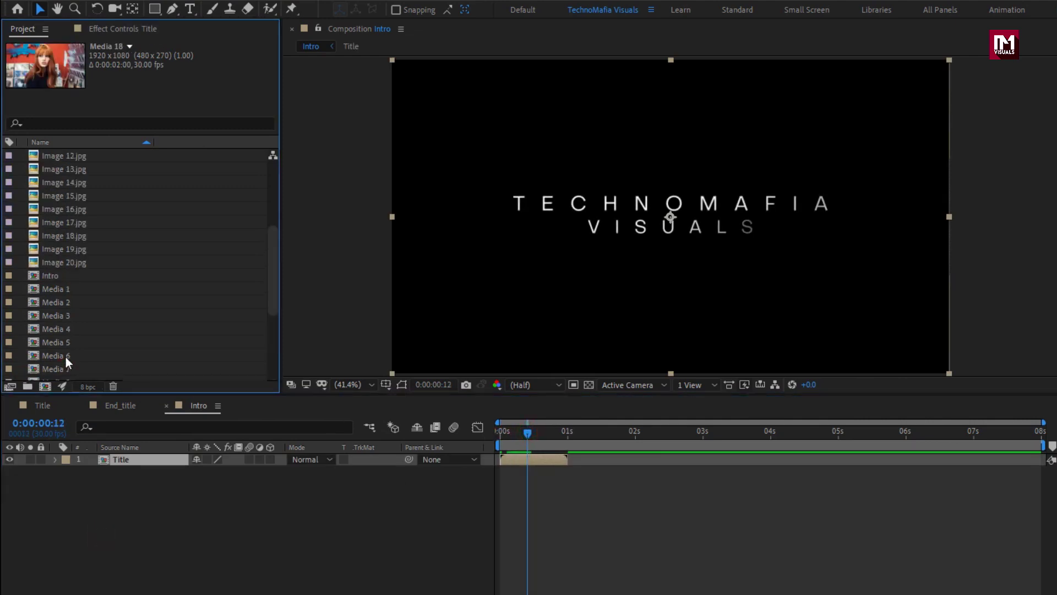
{"action": "left_click", "coordinate": [54, 290], "text": "shift"}
{"action": "left_click_drag", "start_coordinate": [46, 292], "coordinate": [125, 459]}
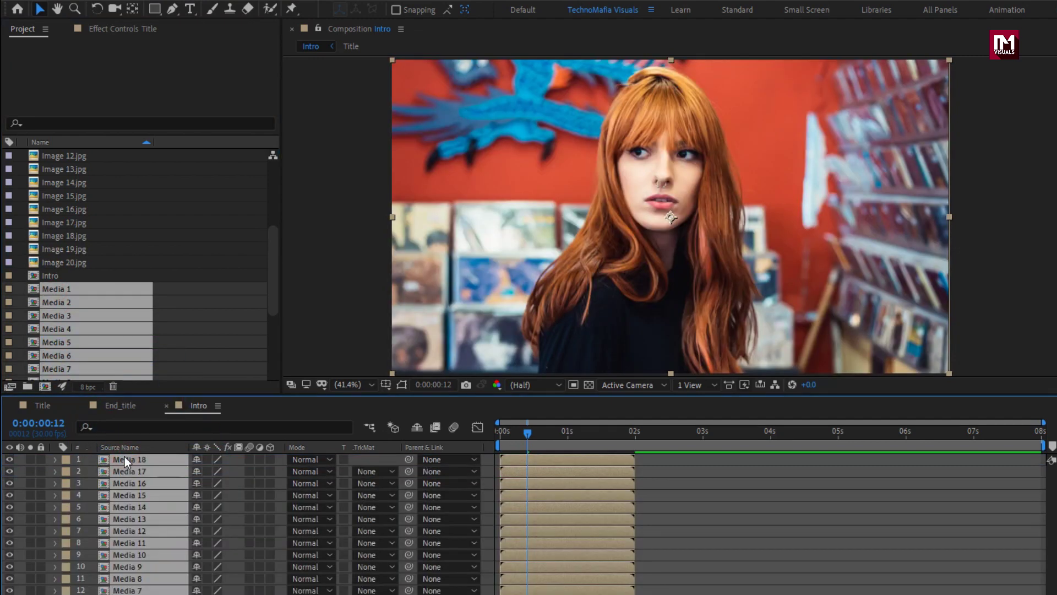
Add the End_title composition above all other layers and shift it to start at 5 seconds, ending with the composition
{"action": "scroll", "coordinate": [91, 282], "scroll_direction": "up", "scroll_amount": 4}
{"action": "left_click", "coordinate": [59, 156]}
{"action": "left_click_drag", "start_coordinate": [61, 160], "coordinate": [177, 460]}
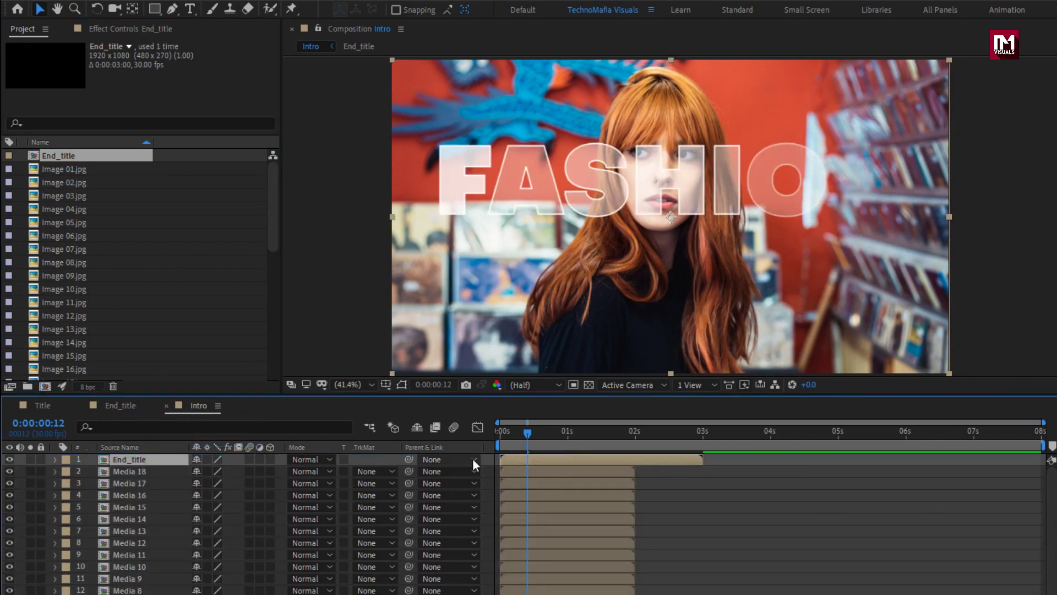
{"action": "left_click_drag", "start_coordinate": [519, 459], "coordinate": [854, 457]}
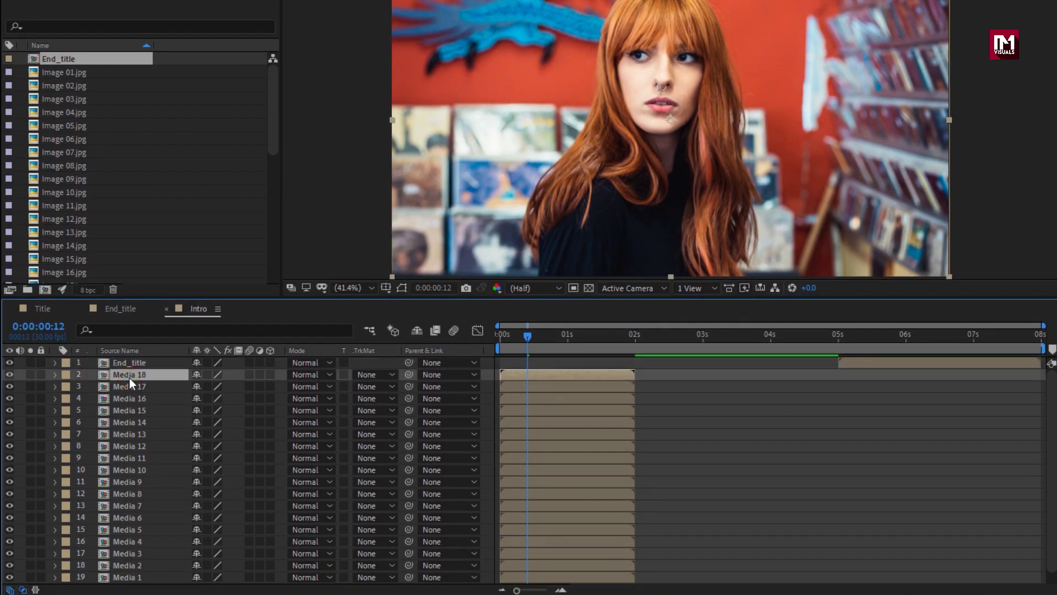
Keyframe Media 18's Scale at 200% at 0:00:00:00 and 100% at 0:00:01:00
{"action": "key", "text": "s"}
{"action": "left_click", "coordinate": [497, 336]}
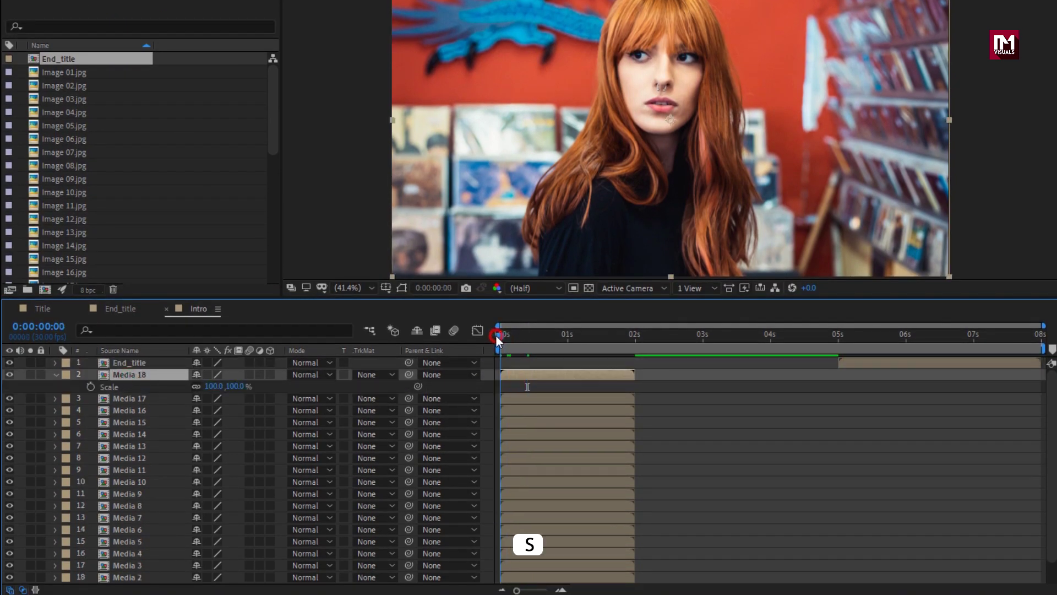
{"action": "left_click", "coordinate": [568, 339]}
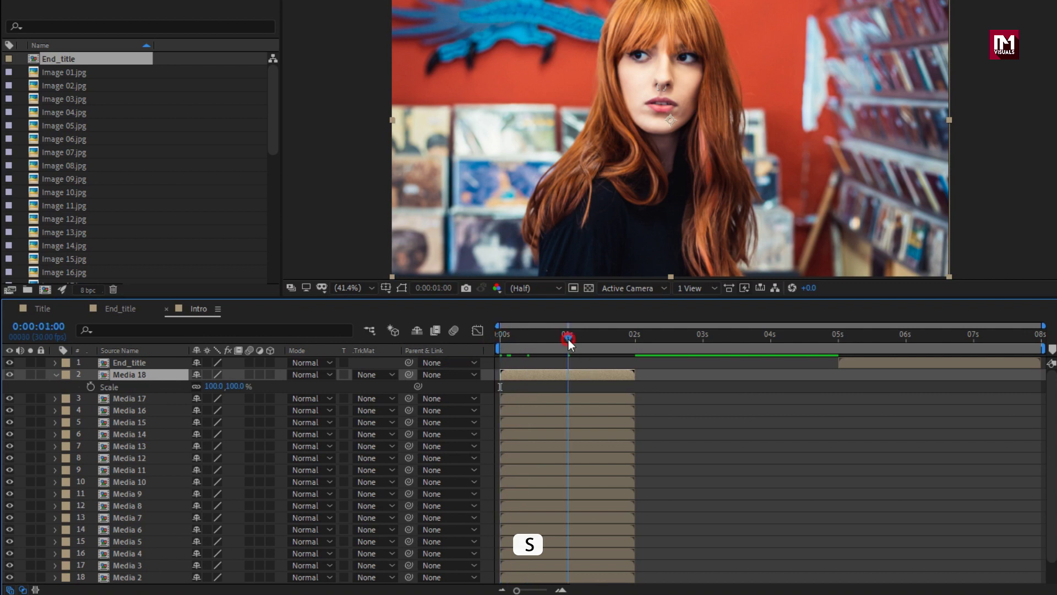
{"action": "left_click", "coordinate": [91, 387]}
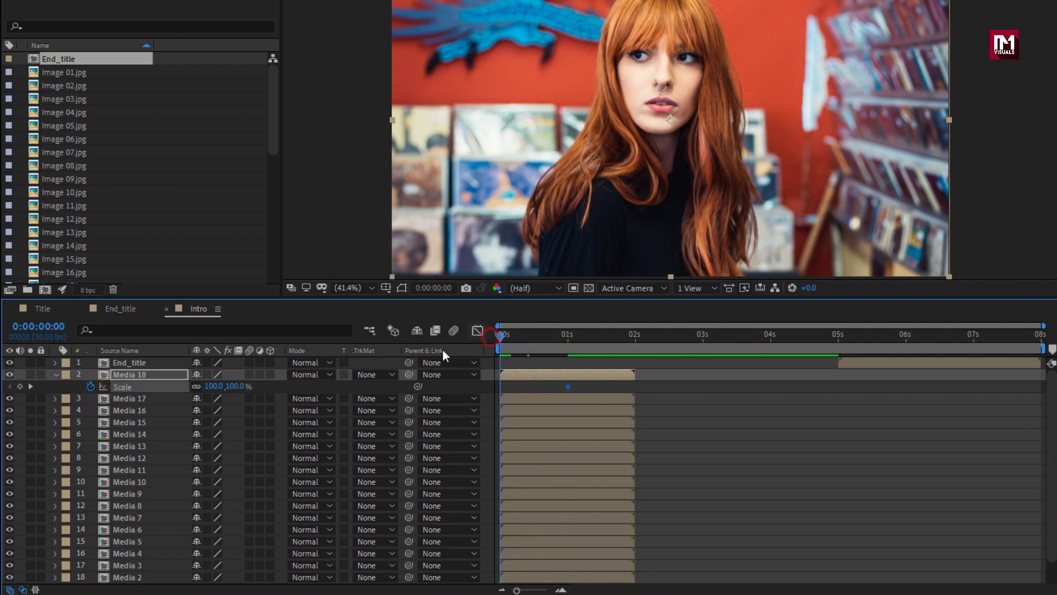
{"action": "left_click", "coordinate": [236, 386]}
{"action": "type", "text": "200"}
{"action": "key", "text": "Return"}
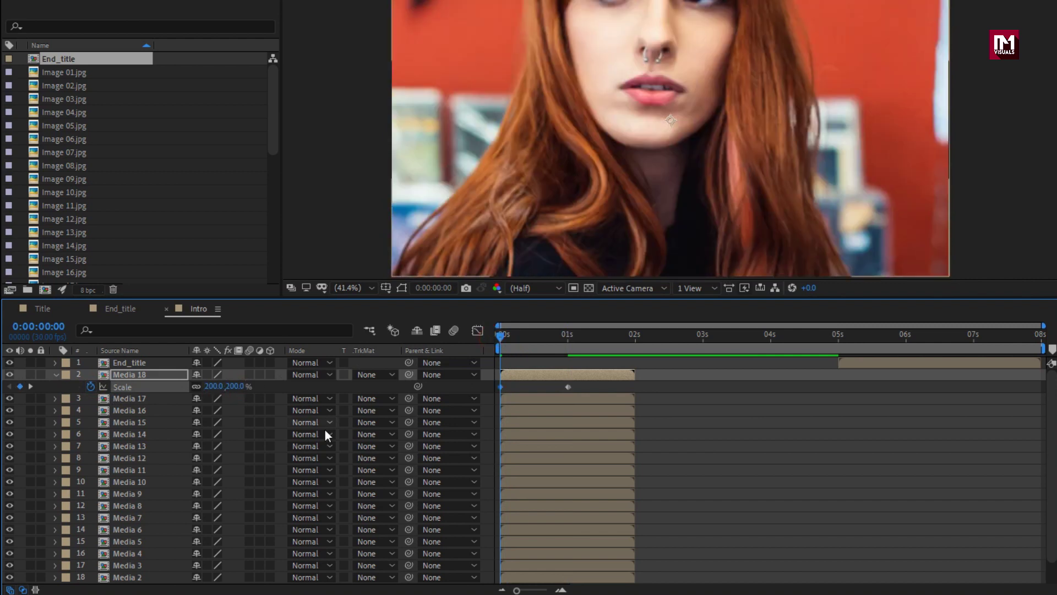
Apply Easy Ease to both Scale keyframes of the Media 18 layer
{"action": "left_click_drag", "start_coordinate": [575, 387], "coordinate": [496, 389]}
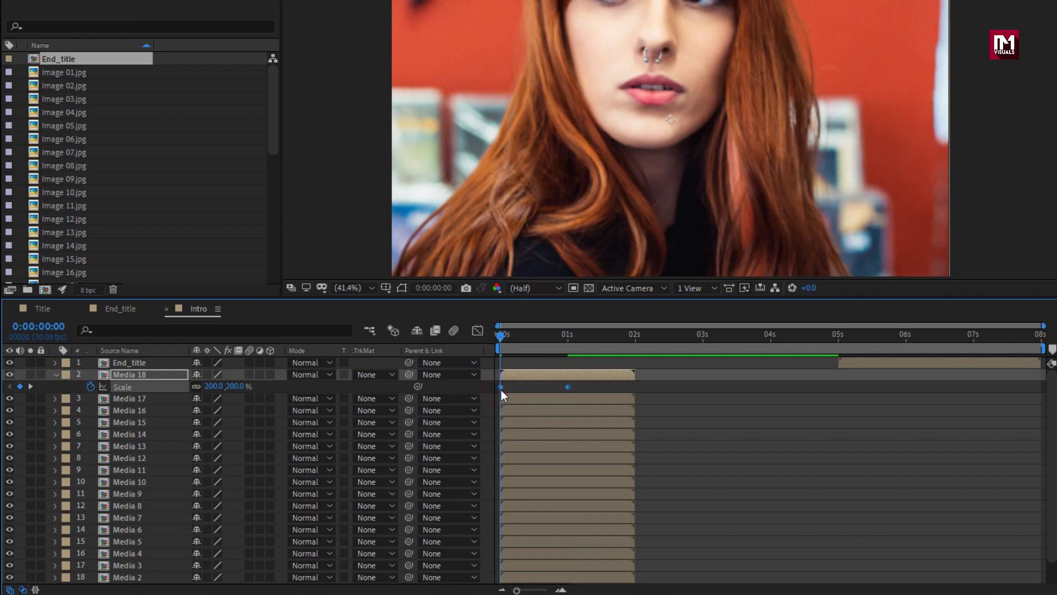
{"action": "right_click", "coordinate": [500, 387]}
{"action": "mouse_move", "coordinate": [621, 566]}
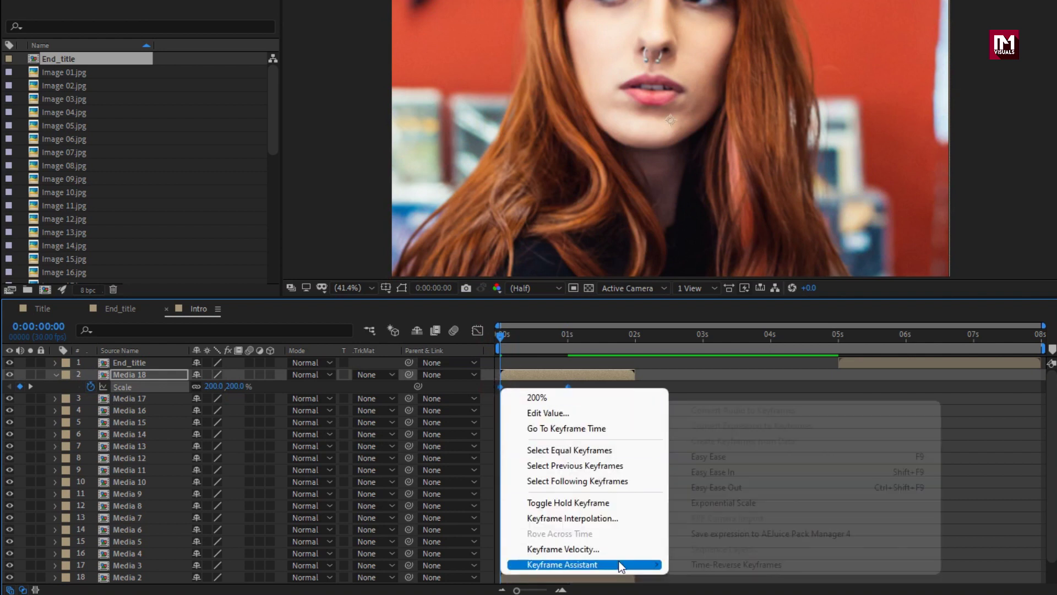
{"action": "left_click", "coordinate": [693, 456]}
Reshape Media 18's Scale speed curve to start fast and settle slowly, with 0.01% influence on the first keyframe, and preview the zoom
{"action": "left_click", "coordinate": [477, 332]}
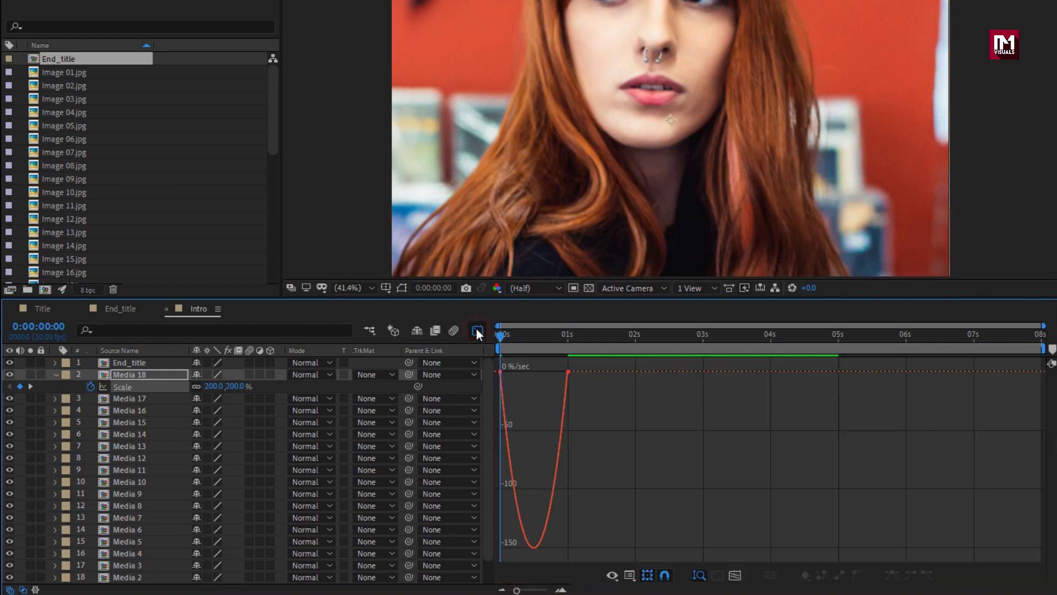
{"action": "left_click_drag", "start_coordinate": [510, 375], "coordinate": [495, 375]}
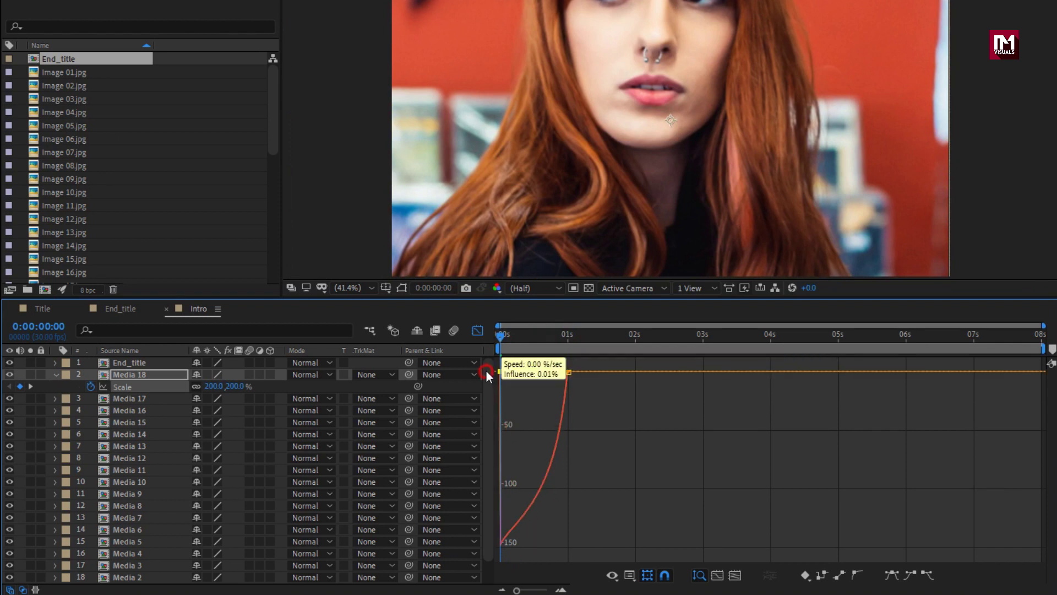
{"action": "left_click_drag", "start_coordinate": [559, 370], "coordinate": [505, 374]}
{"action": "left_click_drag", "start_coordinate": [497, 337], "coordinate": [556, 338]}
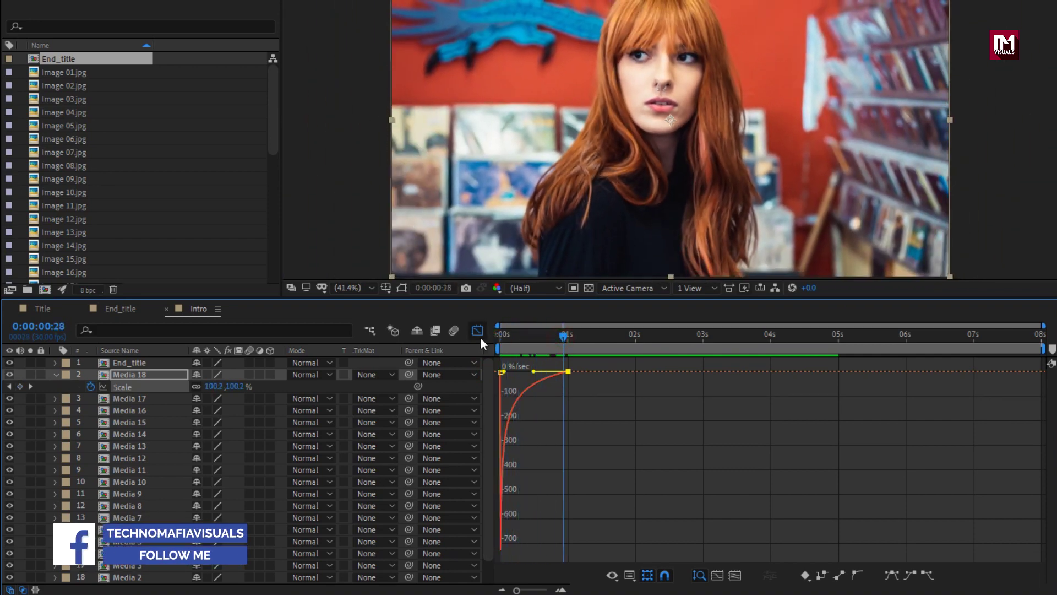
{"action": "left_click", "coordinate": [477, 330]}
Copy Media 18's two Scale keyframes and paste them at 0:00:00:00 onto each layer from Media 17 down to Media 1, then collapse Media 18
{"action": "left_click_drag", "start_coordinate": [503, 338], "coordinate": [491, 336]}
{"action": "key", "text": "ctrl+c"}
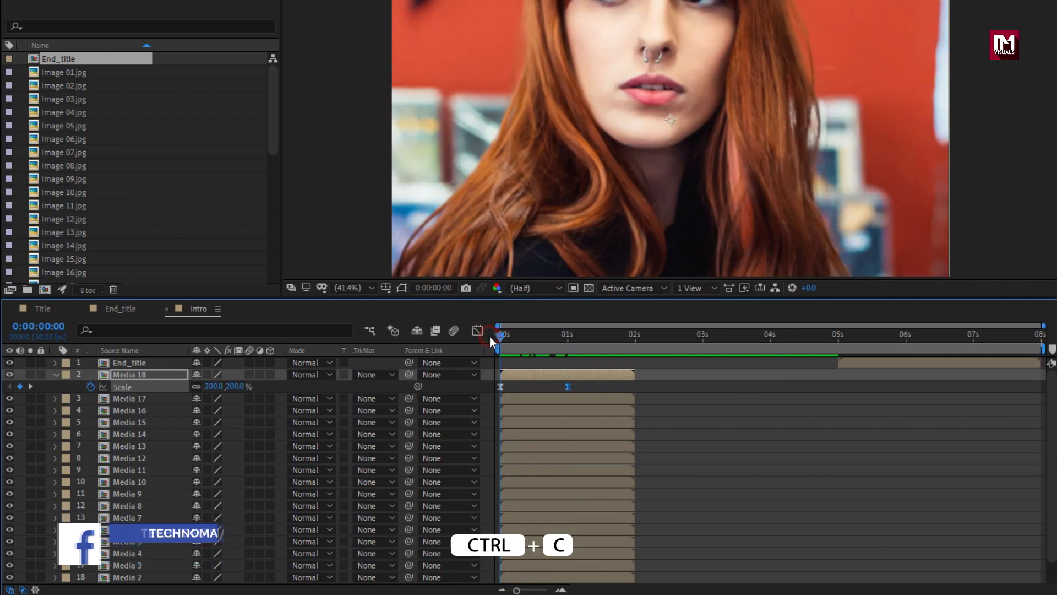
{"action": "left_click_drag", "start_coordinate": [578, 391], "coordinate": [493, 392]}
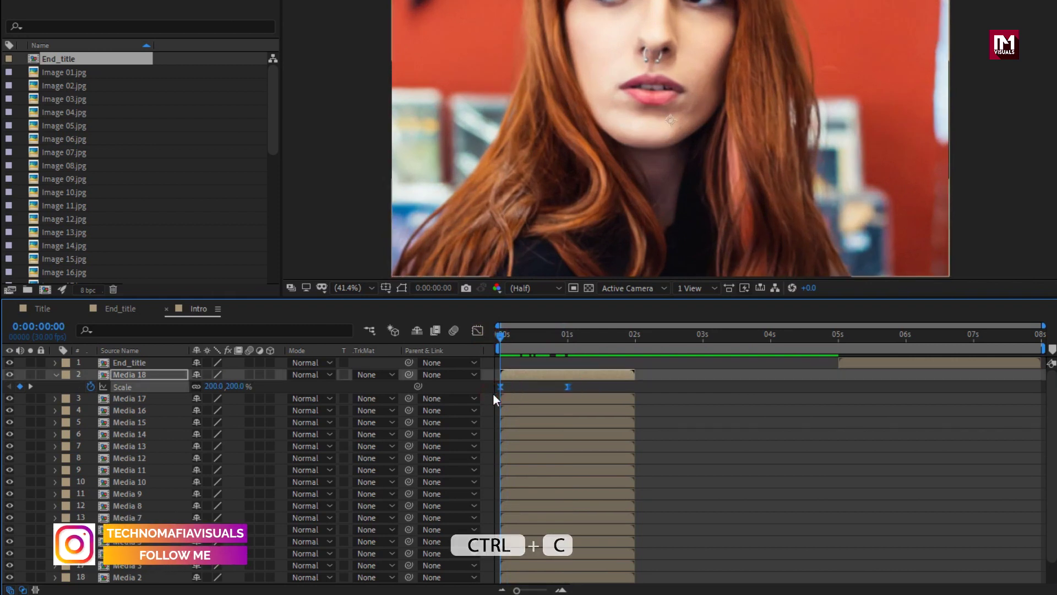
{"action": "key", "text": "ctrl+v"}
{"action": "left_click", "coordinate": [121, 401]}
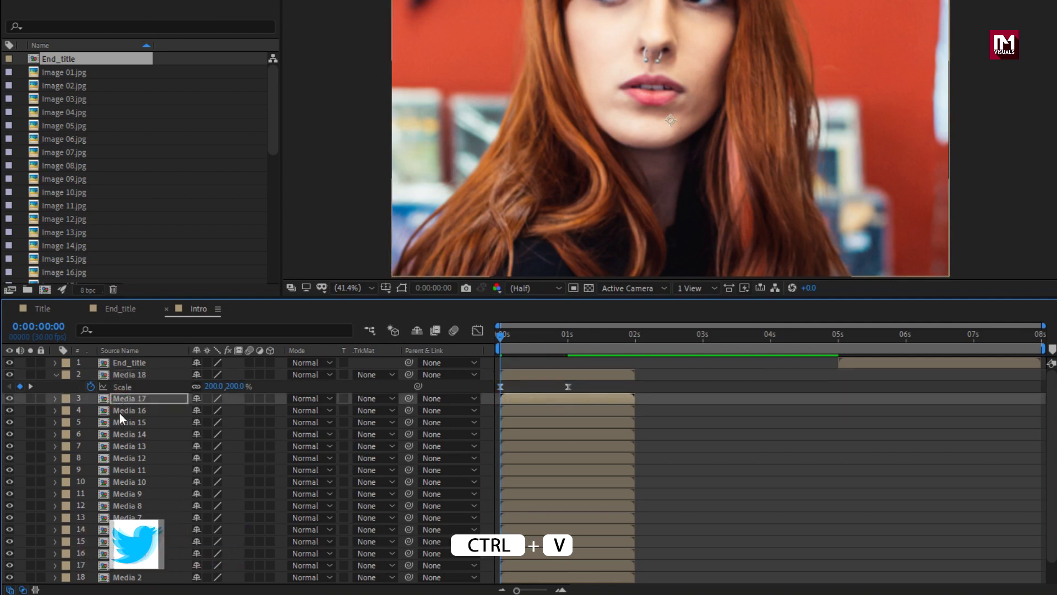
{"action": "left_click", "coordinate": [120, 411]}
{"action": "left_click", "coordinate": [123, 421]}
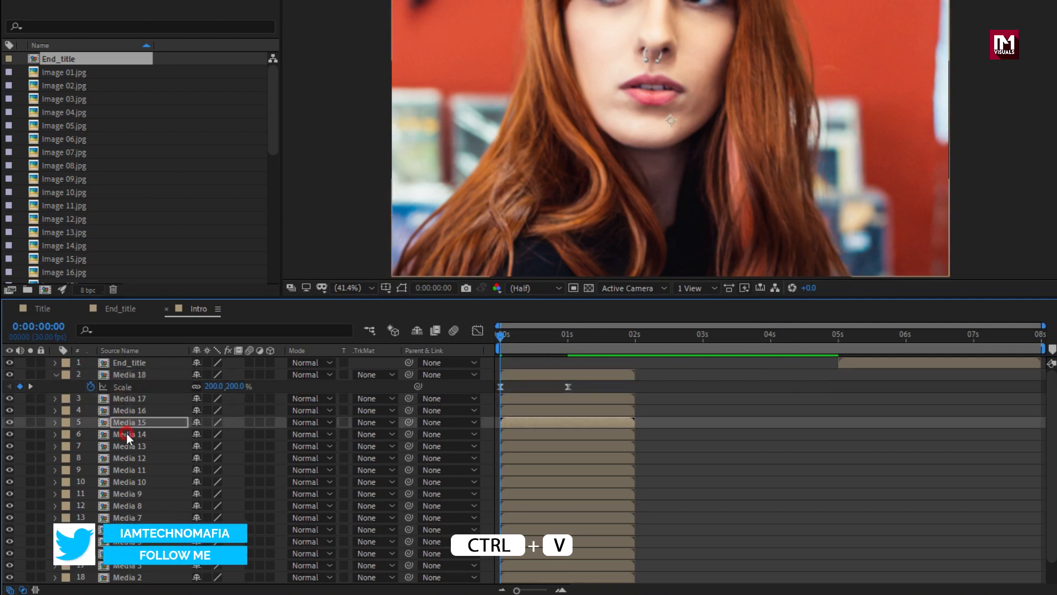
{"action": "left_click", "coordinate": [127, 433]}
{"action": "left_click", "coordinate": [130, 445]}
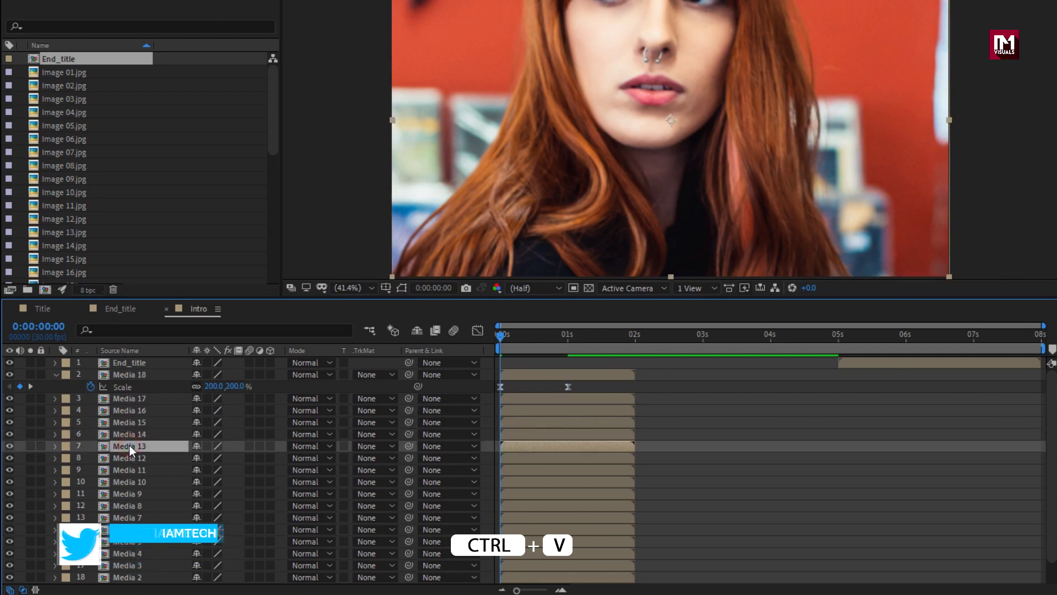
{"action": "left_click", "coordinate": [129, 458]}
{"action": "left_click", "coordinate": [130, 471]}
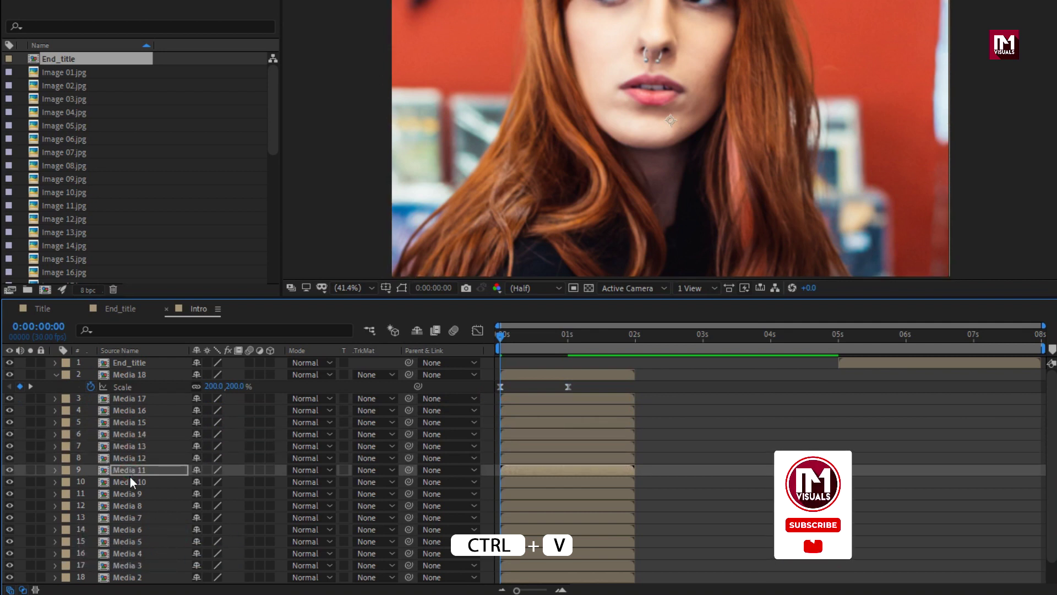
{"action": "left_click", "coordinate": [130, 480]}
{"action": "left_click", "coordinate": [130, 494]}
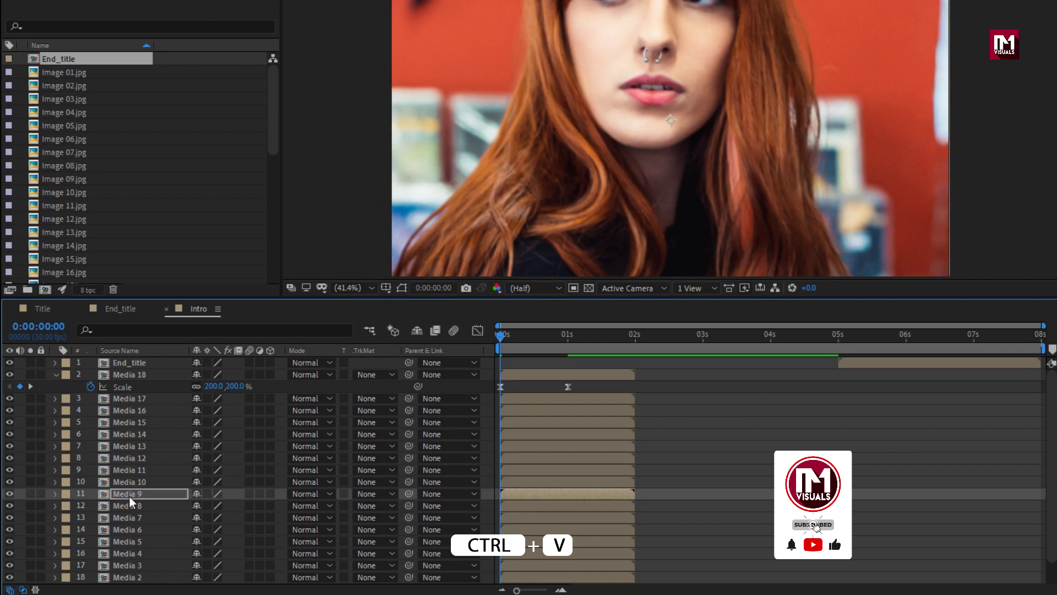
{"action": "left_click", "coordinate": [130, 505]}
{"action": "left_click", "coordinate": [130, 516]}
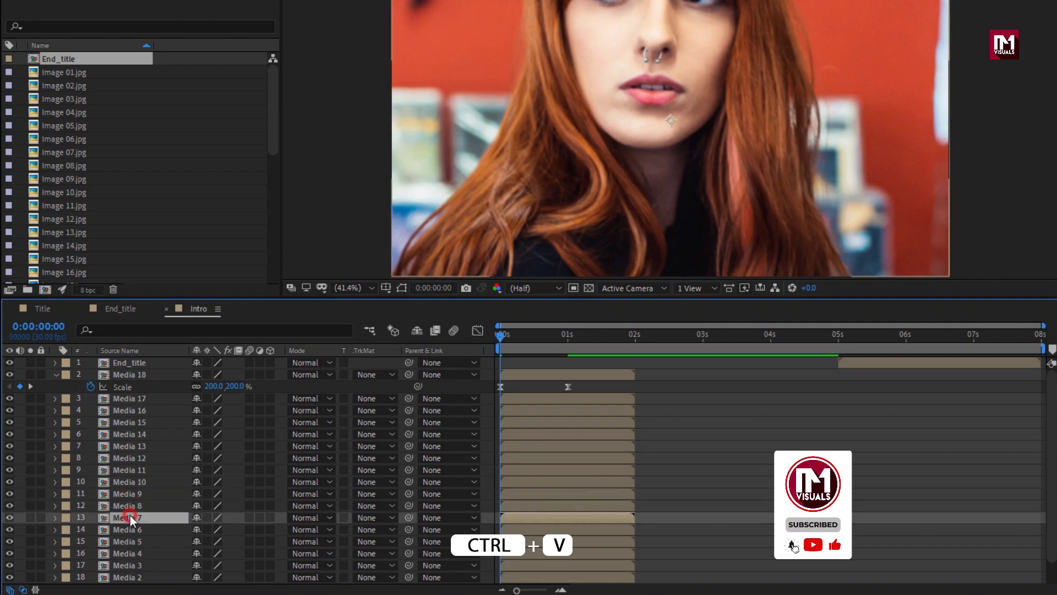
{"action": "left_click", "coordinate": [131, 530]}
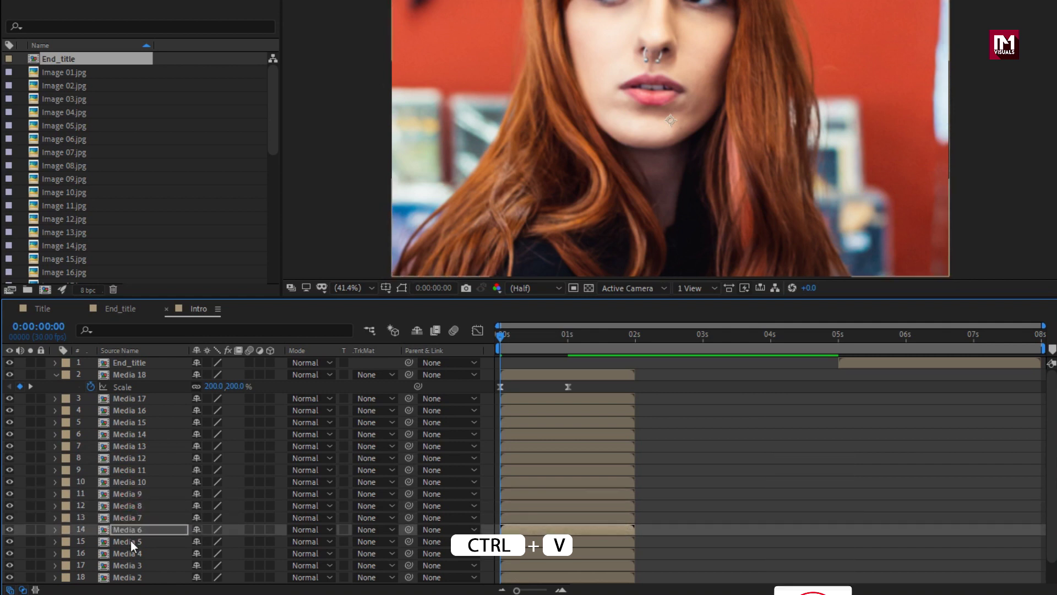
{"action": "left_click", "coordinate": [130, 540]}
{"action": "left_click", "coordinate": [131, 552]}
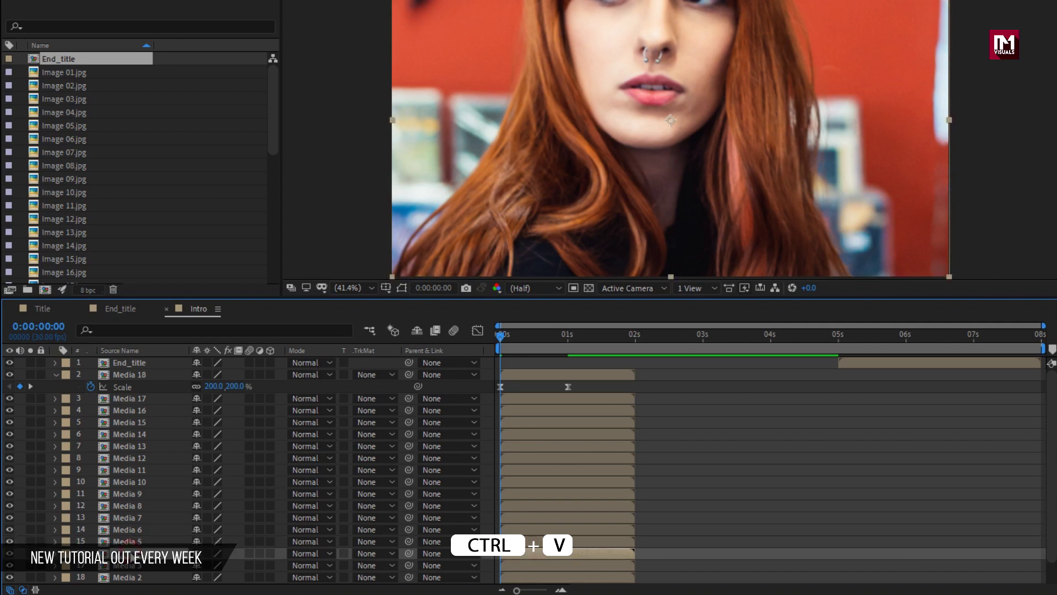
{"action": "left_click", "coordinate": [130, 561]}
{"action": "left_click", "coordinate": [130, 576]}
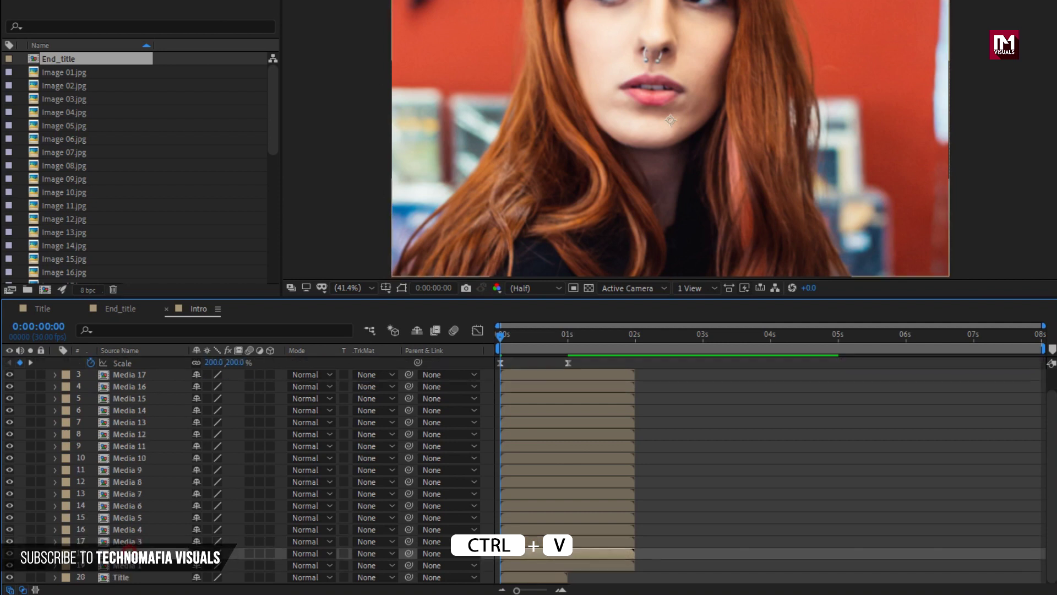
{"action": "left_click", "coordinate": [133, 567]}
{"action": "key", "text": "Return"}
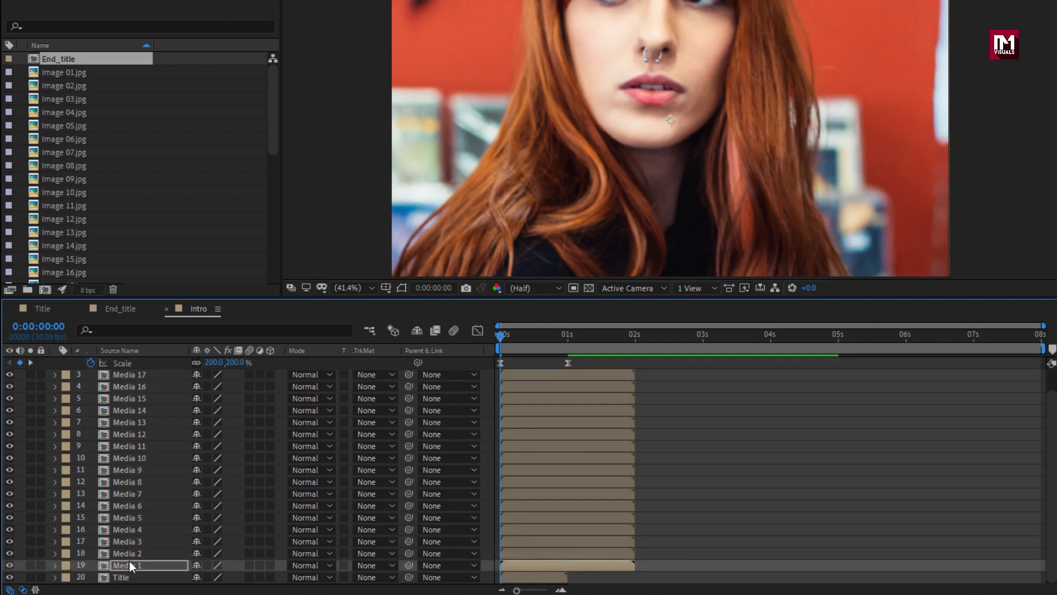
{"action": "scroll", "coordinate": [88, 429], "scroll_direction": "up", "scroll_amount": 2}
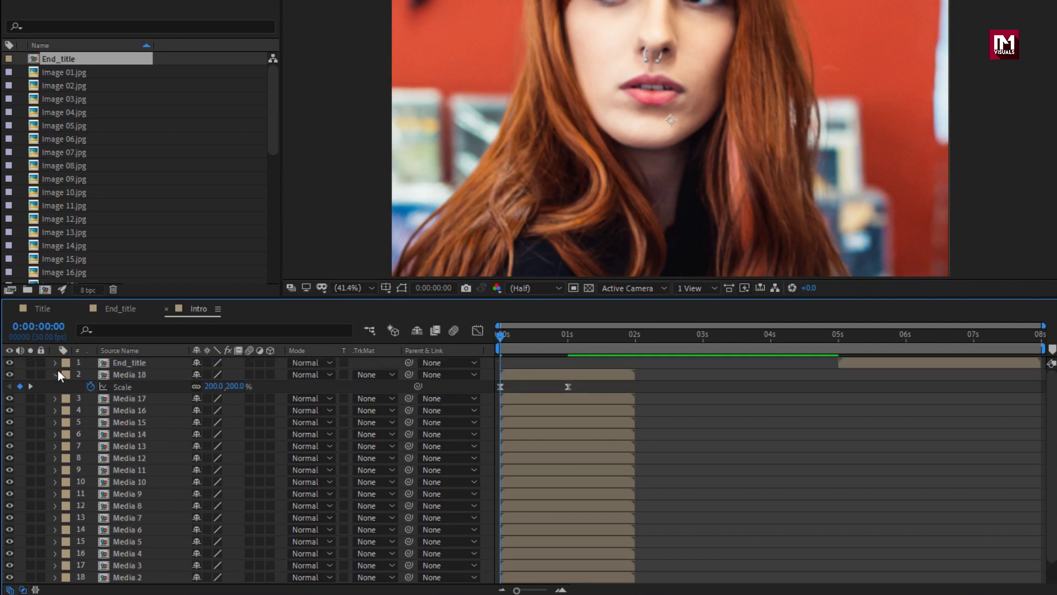
{"action": "left_click", "coordinate": [54, 375]}
Move the Media 1 layer in time so it starts at 0:00:01:00, right where the Title layer ends
{"action": "left_click", "coordinate": [131, 374]}
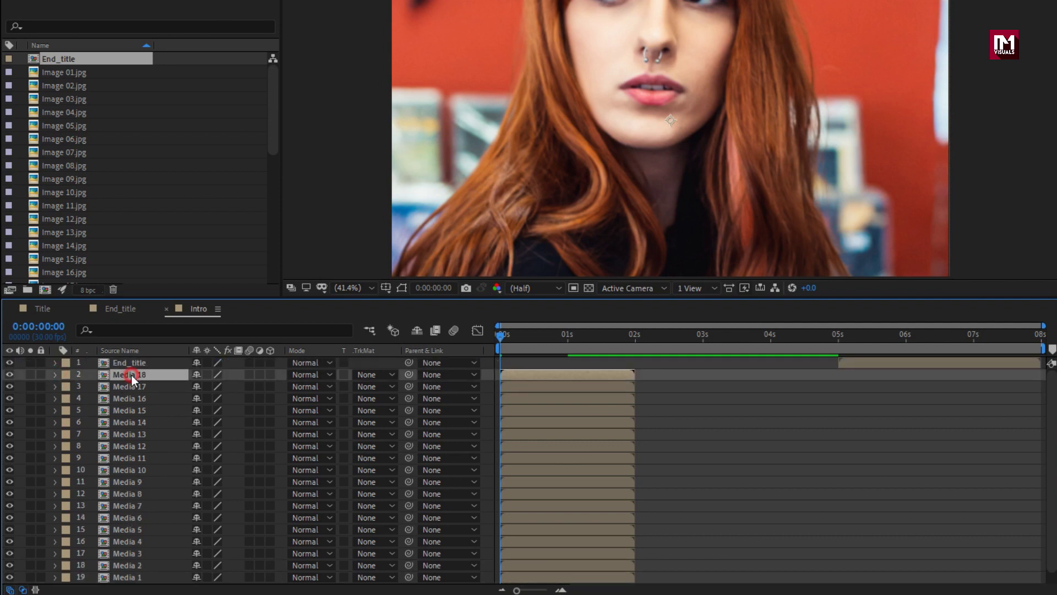
{"action": "scroll", "coordinate": [131, 374], "scroll_direction": "down", "scroll_amount": 1}
{"action": "left_click", "coordinate": [131, 565]}
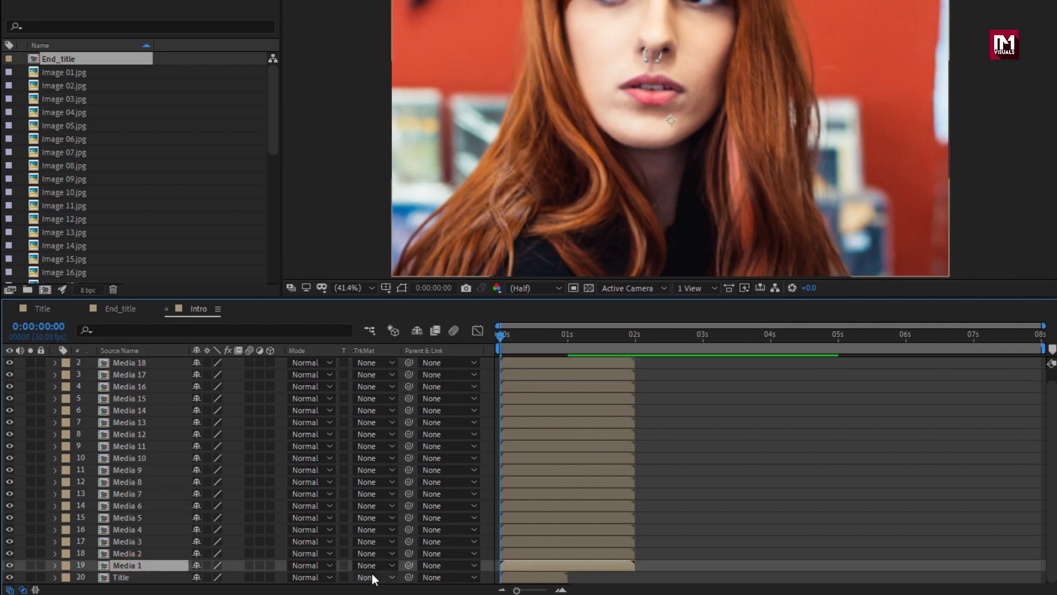
{"action": "left_click_drag", "start_coordinate": [519, 567], "coordinate": [583, 560]}
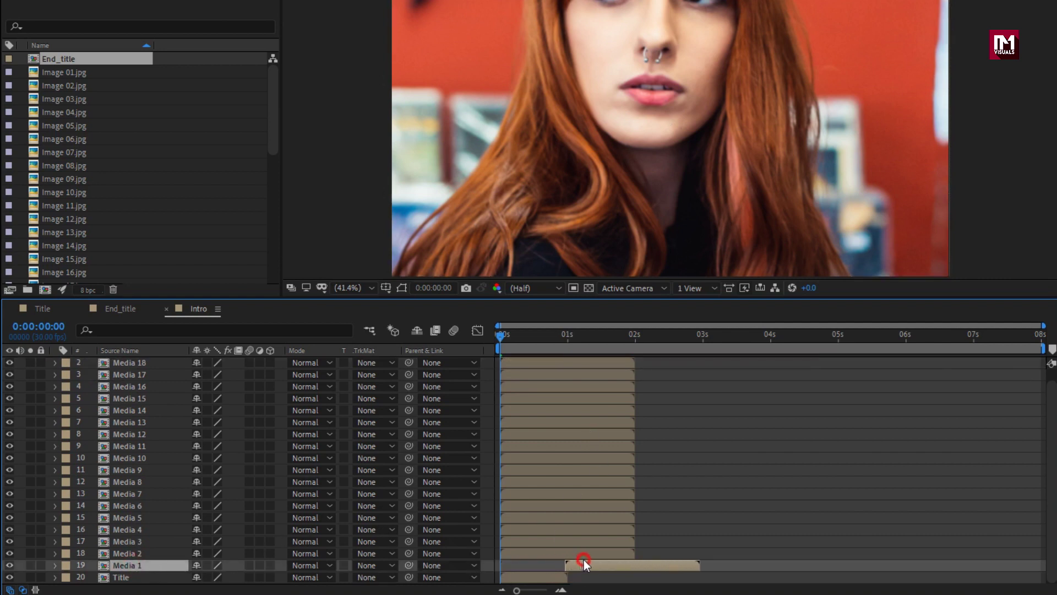
{"action": "left_click", "coordinate": [566, 335]}
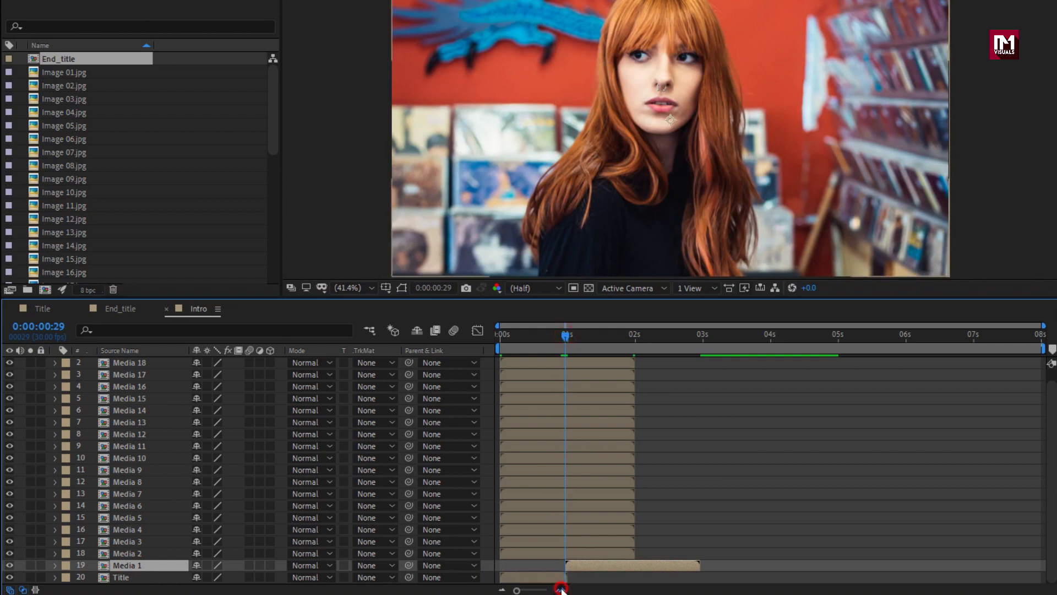
{"action": "left_click", "coordinate": [561, 589]}
{"action": "left_click", "coordinate": [572, 334]}
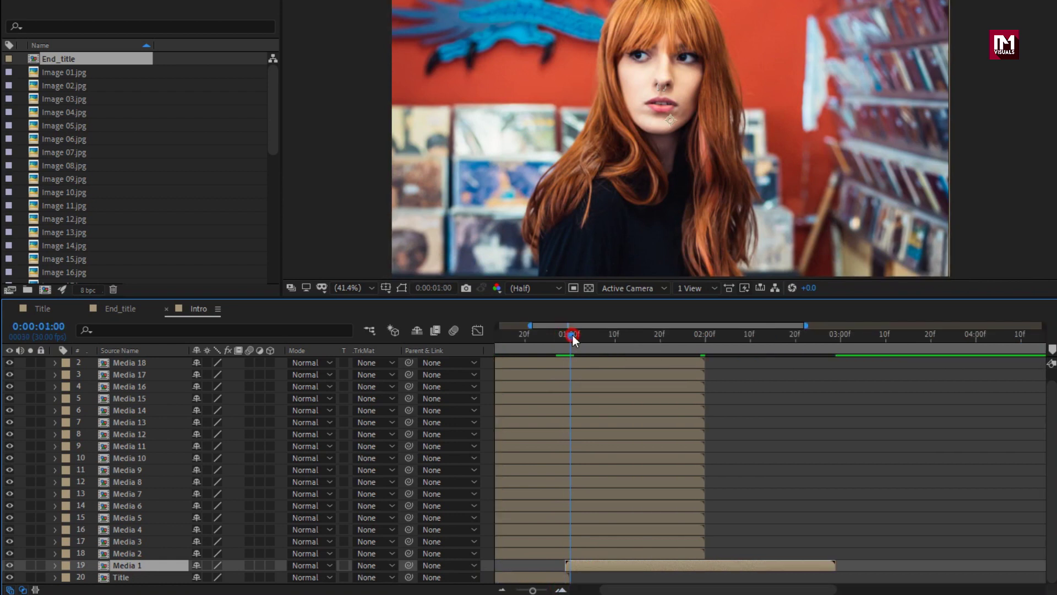
{"action": "left_click", "coordinate": [577, 566]}
Move Media 2 to start at 0:00:01:20 and Media 3 to start at 0:00:02:10
{"action": "left_click", "coordinate": [564, 553]}
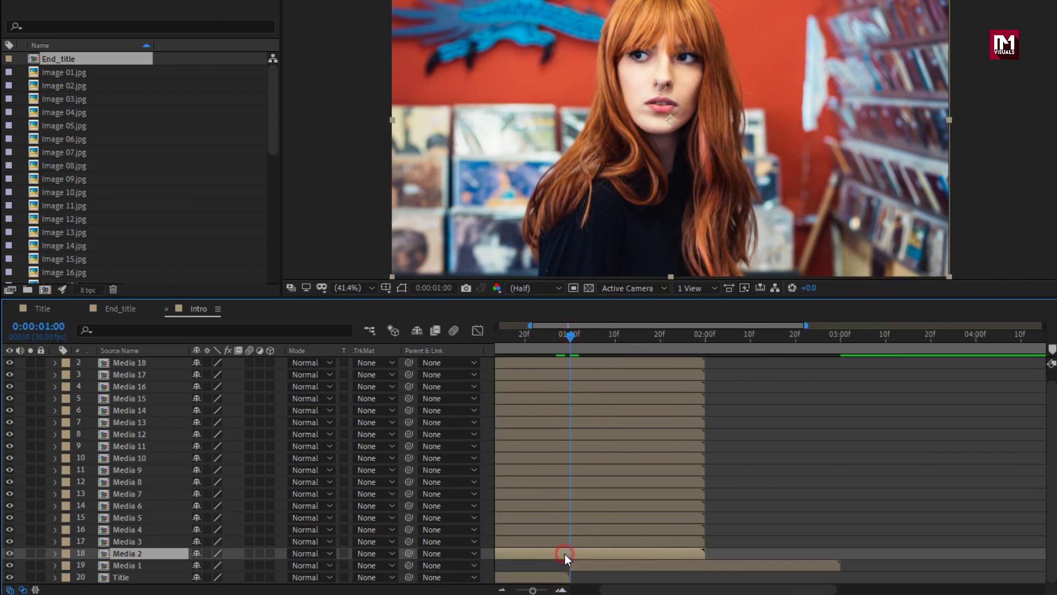
{"action": "left_click", "coordinate": [659, 335]}
{"action": "left_click_drag", "start_coordinate": [561, 556], "coordinate": [774, 542]}
{"action": "left_click", "coordinate": [551, 540]}
{"action": "left_click", "coordinate": [750, 336]}
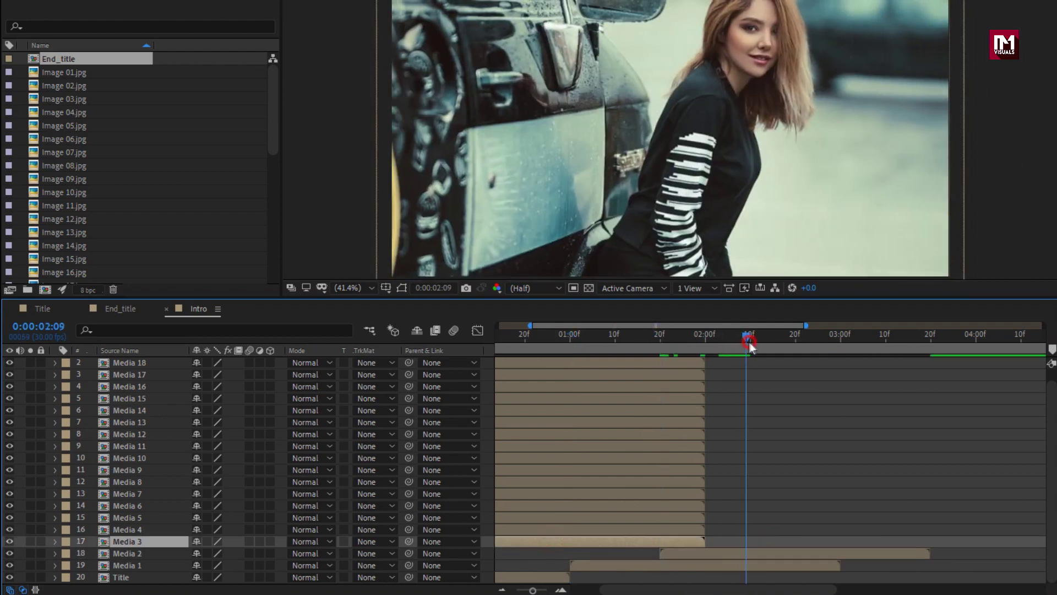
{"action": "left_click_drag", "start_coordinate": [581, 539], "coordinate": [836, 532]}
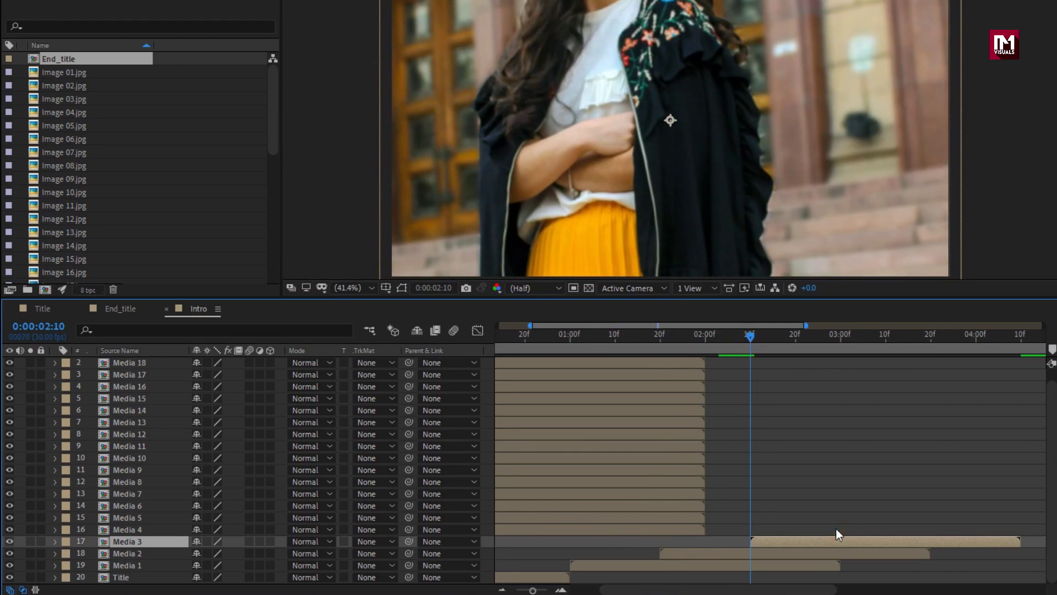
Move Media 4 to start at 0:00:03:00 and Media 5 to start at 0:00:03:20
{"action": "left_click_drag", "start_coordinate": [778, 342], "coordinate": [839, 339]}
{"action": "left_click_drag", "start_coordinate": [607, 531], "coordinate": [991, 523]}
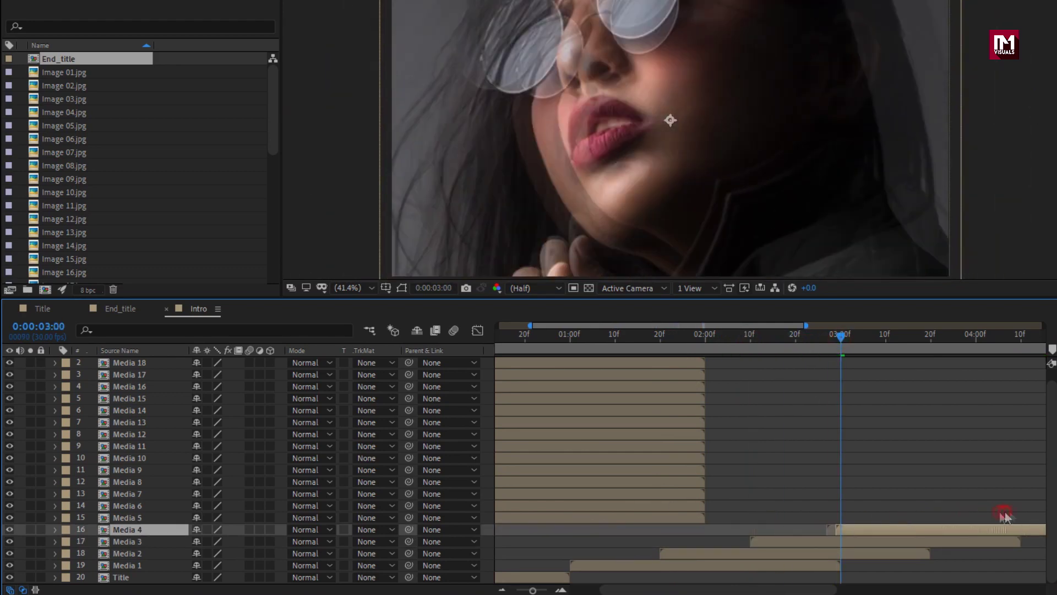
{"action": "left_click_drag", "start_coordinate": [856, 340], "coordinate": [934, 342]}
{"action": "left_click_drag", "start_coordinate": [594, 517], "coordinate": [939, 513]}
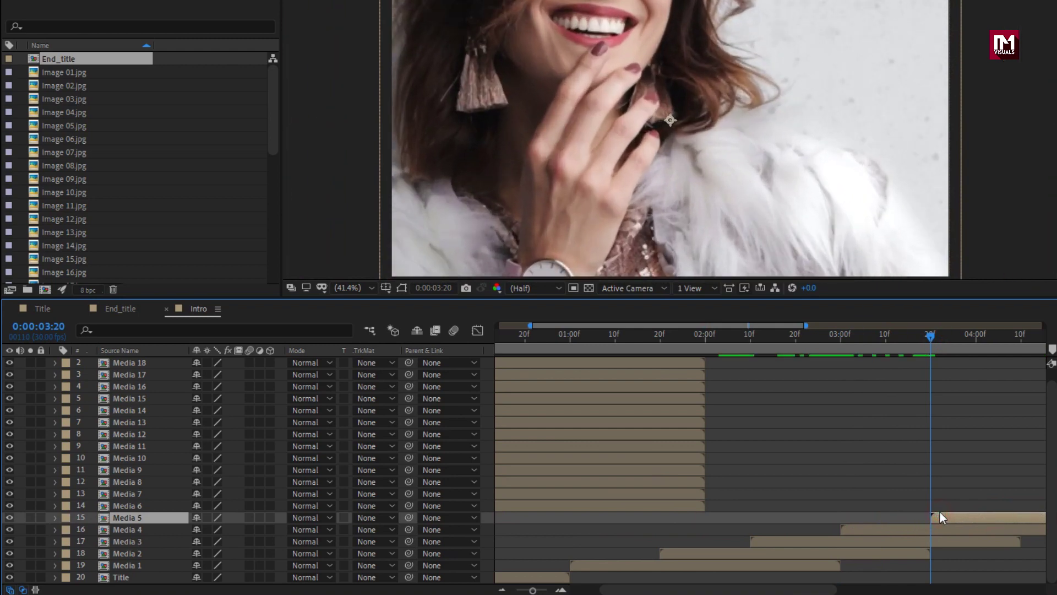
Move Media 6 through Media 18 together so they all start at about 0:00:03:25
{"action": "left_click", "coordinate": [628, 506]}
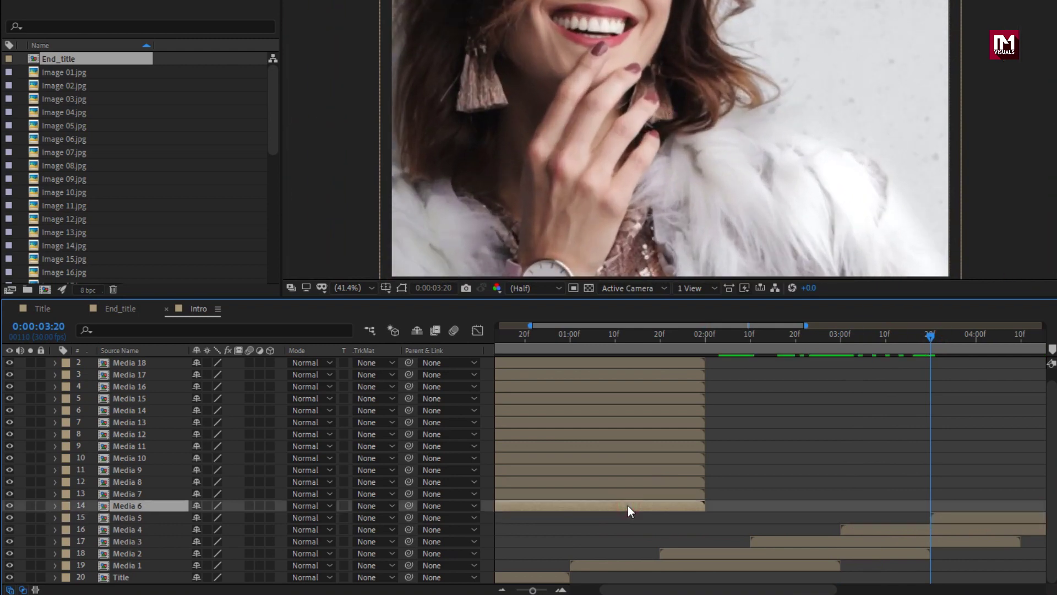
{"action": "key", "text": "ctrl+slash"}
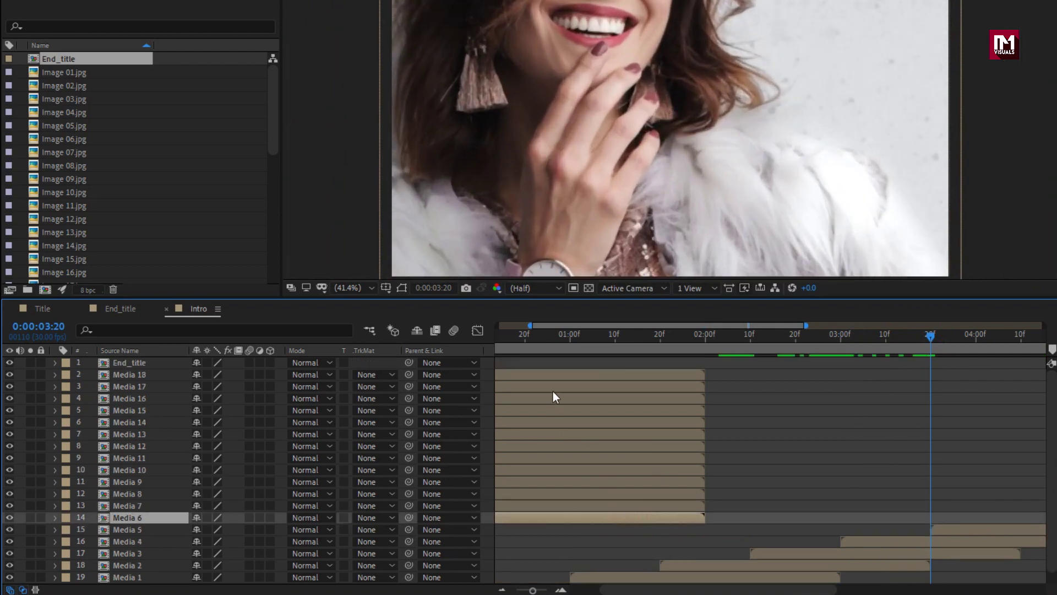
{"action": "left_click", "coordinate": [559, 374], "text": "shift"}
{"action": "left_click_drag", "start_coordinate": [513, 521], "coordinate": [1008, 507]}
{"action": "left_click_drag", "start_coordinate": [788, 593], "coordinate": [919, 590]}
{"action": "left_click", "coordinate": [647, 518]}
{"action": "left_click_drag", "start_coordinate": [647, 517], "coordinate": [684, 514]}
{"action": "left_click_drag", "start_coordinate": [622, 338], "coordinate": [644, 341]}
{"action": "left_click_drag", "start_coordinate": [677, 519], "coordinate": [728, 482]}
Stagger Media 7, Media 8 and Media 9 to start at about 0:00:04:00, 0:00:04:05 and 0:00:04:10
{"action": "left_click", "coordinate": [636, 509]}
{"action": "key", "text": "Page_Down"}
{"action": "key", "text": "Page_Down"}
{"action": "key", "text": "Page_Down"}
{"action": "key", "text": "Page_Down"}
{"action": "key", "text": "Page_Down"}
{"action": "key", "text": "Page_Down"}
{"action": "key", "text": "Page_Down"}
{"action": "key", "text": "Page_Down"}
{"action": "key", "text": "Page_Down"}
{"action": "key", "text": "Page_Down"}
{"action": "left_click", "coordinate": [715, 337]}
Move Media 10 to start at about 0:00:04:16 and Media 11 to start at about 0:00:04:20
{"action": "left_click", "coordinate": [742, 338]}
{"action": "left_click_drag", "start_coordinate": [659, 470], "coordinate": [754, 471]}
{"action": "left_click", "coordinate": [761, 337]}
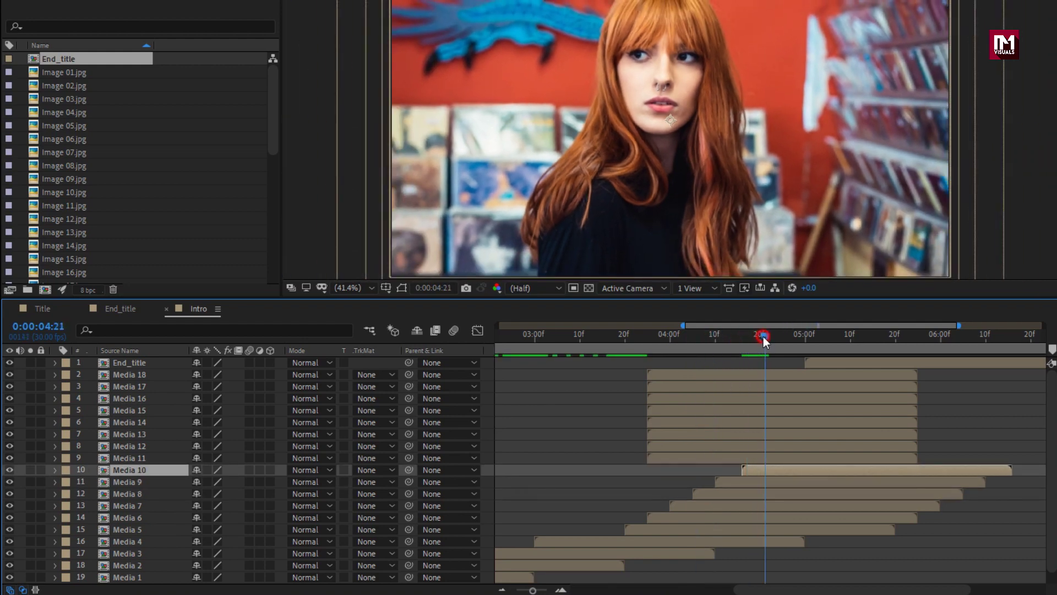
{"action": "left_click_drag", "start_coordinate": [672, 460], "coordinate": [781, 458]}
Move Media 12 to start at about 0:00:04:25 and Media 13 to start at about 0:00:05:00
{"action": "left_click", "coordinate": [780, 337]}
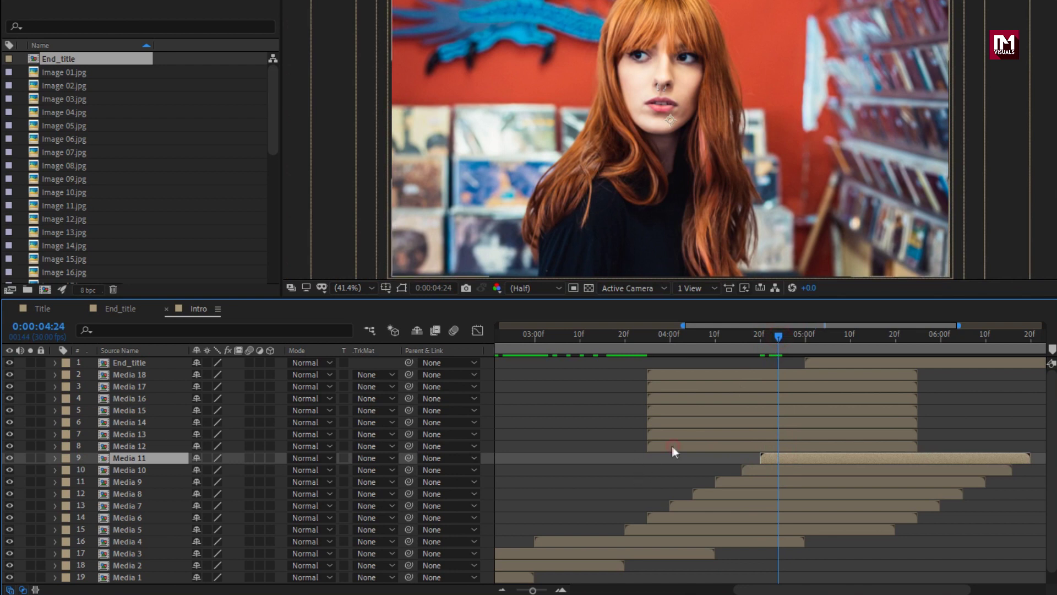
{"action": "left_click_drag", "start_coordinate": [672, 447], "coordinate": [808, 444]}
{"action": "left_click_drag", "start_coordinate": [784, 339], "coordinate": [804, 337]}
{"action": "left_click_drag", "start_coordinate": [664, 434], "coordinate": [821, 433]}
Stagger Media 14 through Media 18 to start at about 0:00:05:05, 05:08, 05:11, 05:14 and 05:18, and scrub through the result
{"action": "left_click_drag", "start_coordinate": [753, 424], "coordinate": [872, 421]}
{"action": "left_click", "coordinate": [830, 336]}
{"action": "left_click_drag", "start_coordinate": [696, 411], "coordinate": [862, 413]}
{"action": "left_click_drag", "start_coordinate": [729, 400], "coordinate": [963, 380]}
{"action": "left_click_drag", "start_coordinate": [673, 374], "coordinate": [912, 376]}
{"action": "left_click_drag", "start_coordinate": [828, 338], "coordinate": [973, 330]}
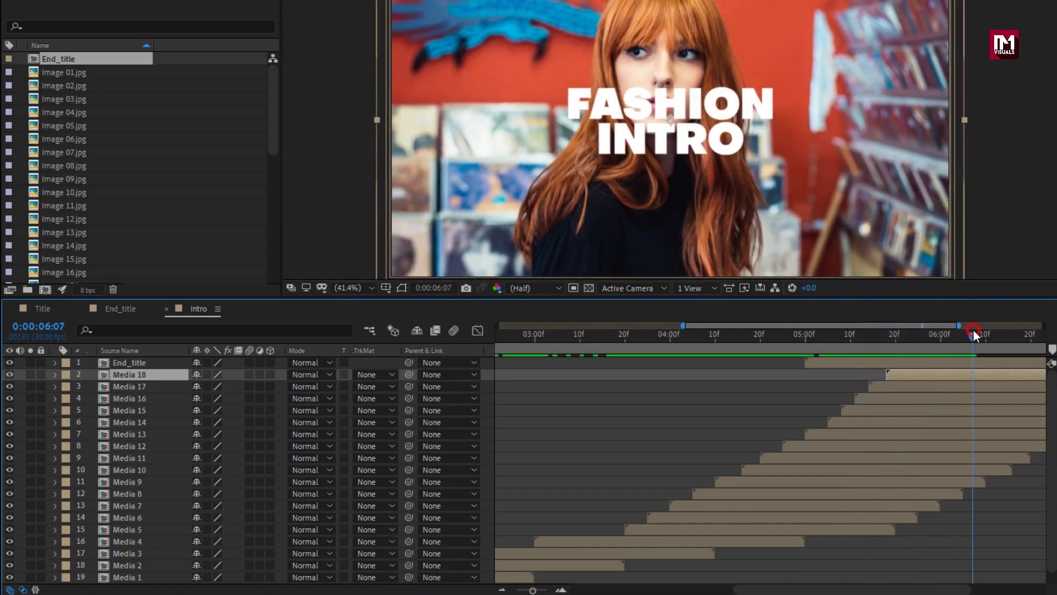
Shift Media 13 through Media 16 earlier to start at about 0:00:04:28, 05:02, 05:06 and 05:10, and preview the sequence from the start
{"action": "left_click", "coordinate": [787, 334]}
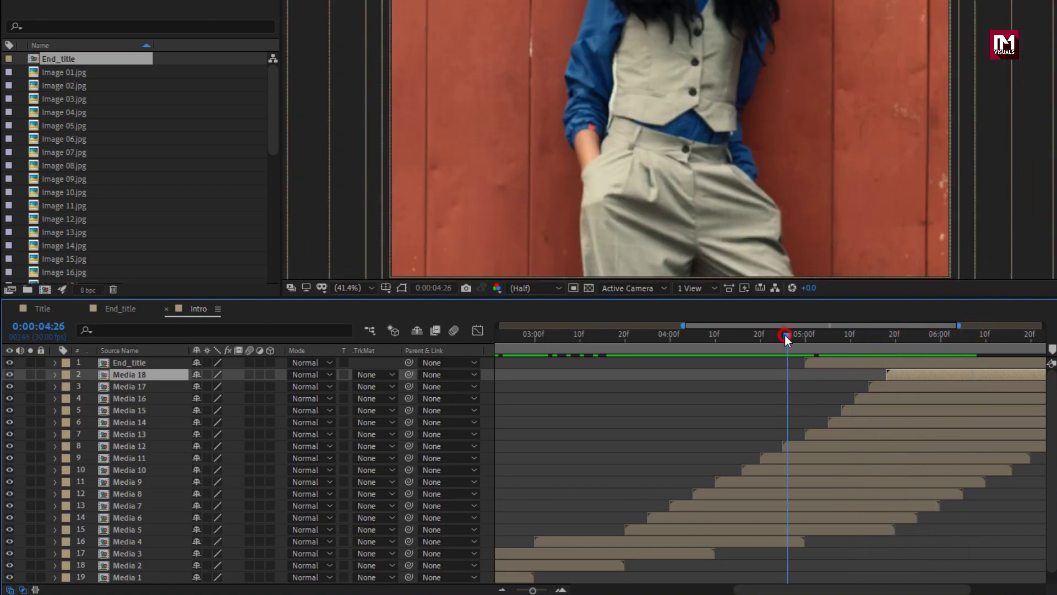
{"action": "left_click_drag", "start_coordinate": [786, 337], "coordinate": [796, 337]}
{"action": "left_click_drag", "start_coordinate": [824, 437], "coordinate": [859, 400]}
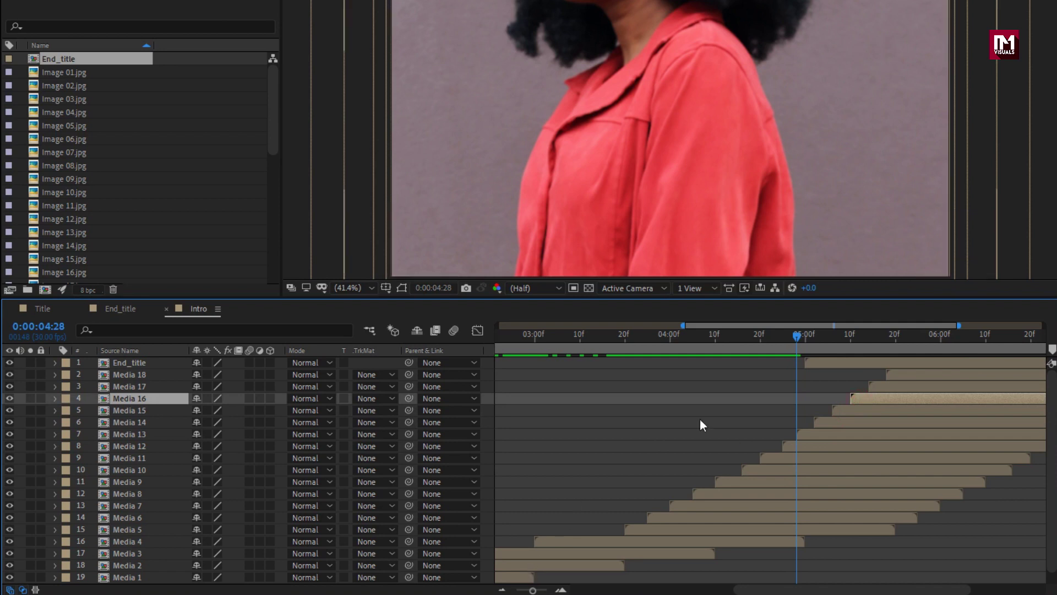
{"action": "left_click_drag", "start_coordinate": [682, 325], "coordinate": [540, 330]}
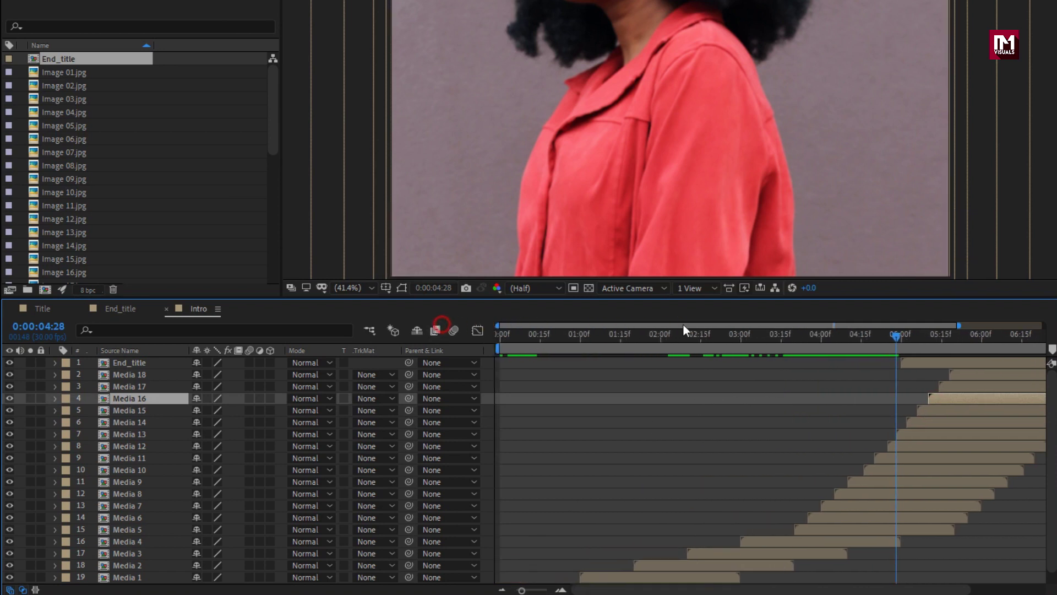
{"action": "left_click_drag", "start_coordinate": [959, 326], "coordinate": [1040, 326]}
{"action": "left_click_drag", "start_coordinate": [521, 335], "coordinate": [486, 339]}
{"action": "left_click", "coordinate": [777, 529]}
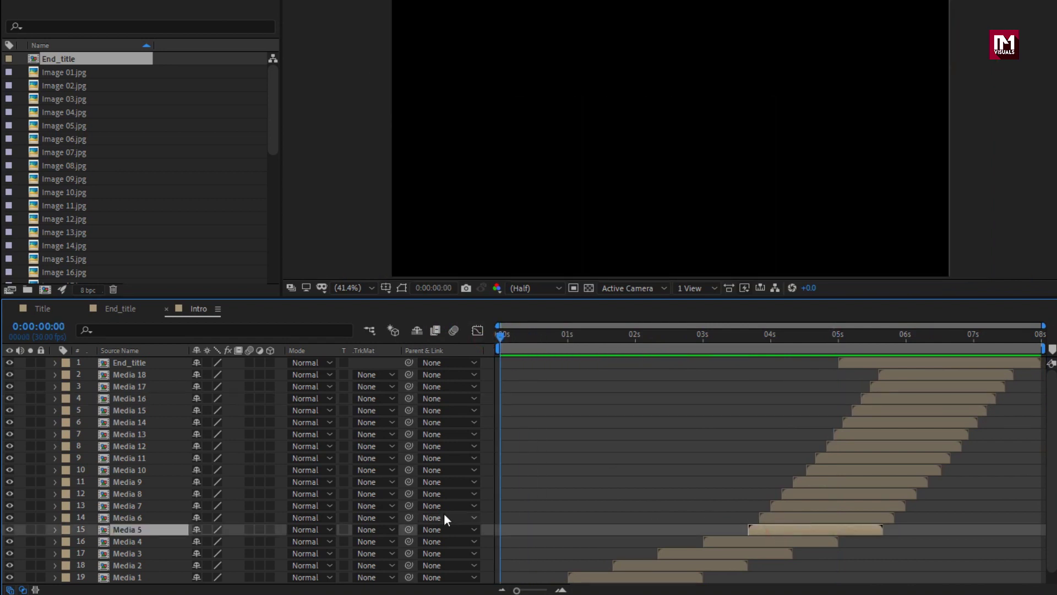
Keyframe the Title layer's Scale at 100% at 0:00:00:00 and 40% at 0:00:01:00
{"action": "scroll", "coordinate": [445, 513], "scroll_direction": "down", "scroll_amount": 1}
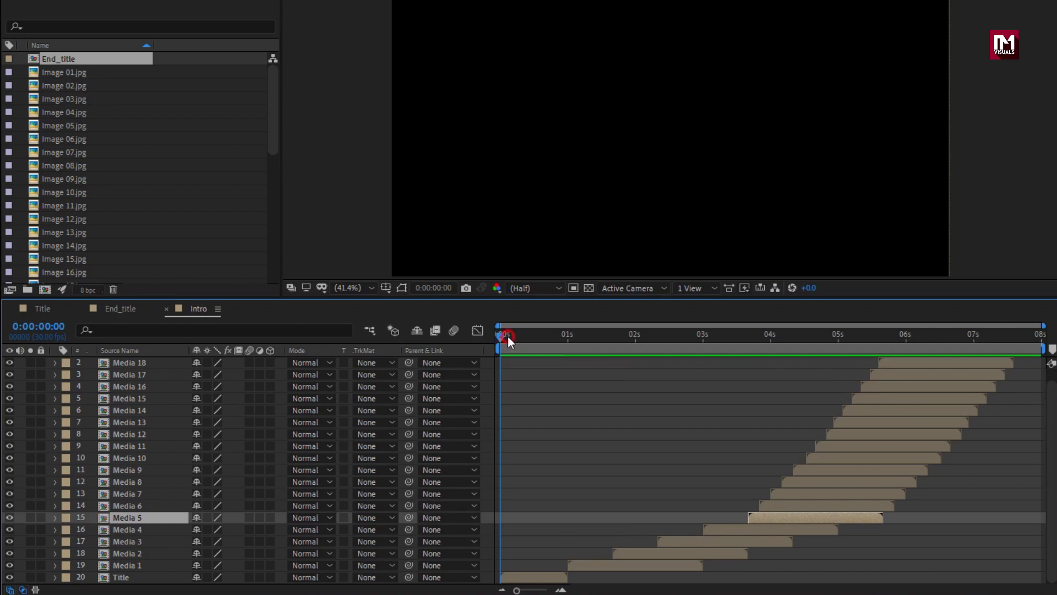
{"action": "left_click_drag", "start_coordinate": [523, 335], "coordinate": [541, 335]}
{"action": "left_click", "coordinate": [119, 577]}
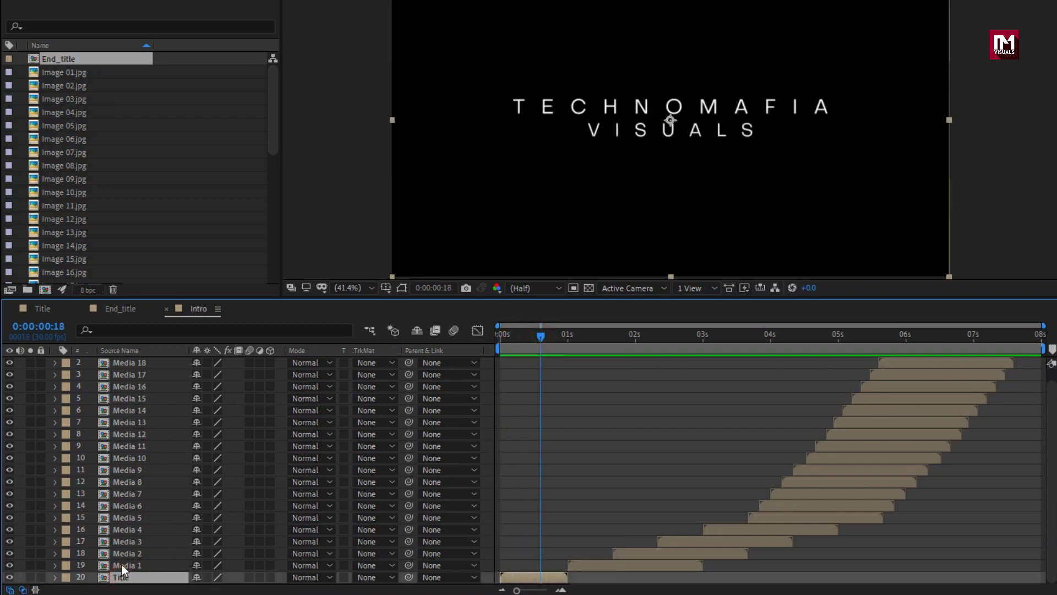
{"action": "key", "text": "s"}
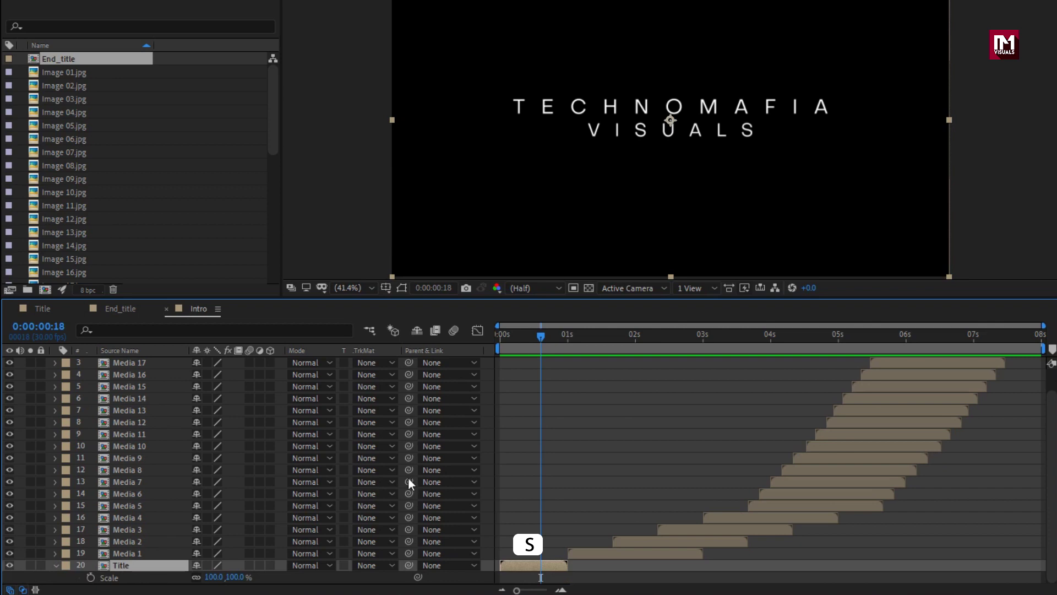
{"action": "left_click", "coordinate": [501, 333]}
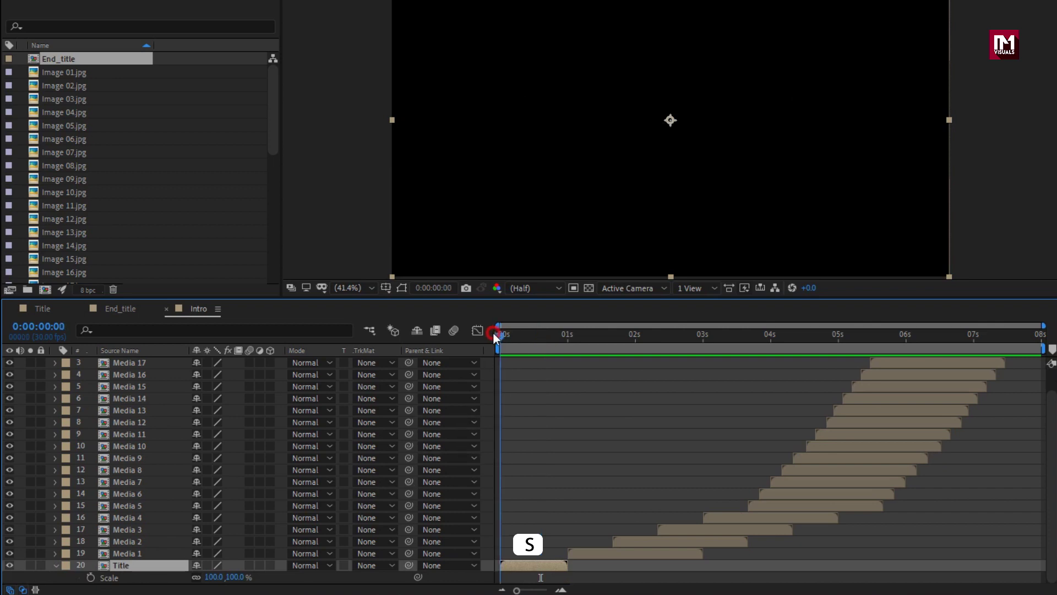
{"action": "left_click", "coordinate": [90, 577]}
{"action": "left_click_drag", "start_coordinate": [504, 336], "coordinate": [566, 335]}
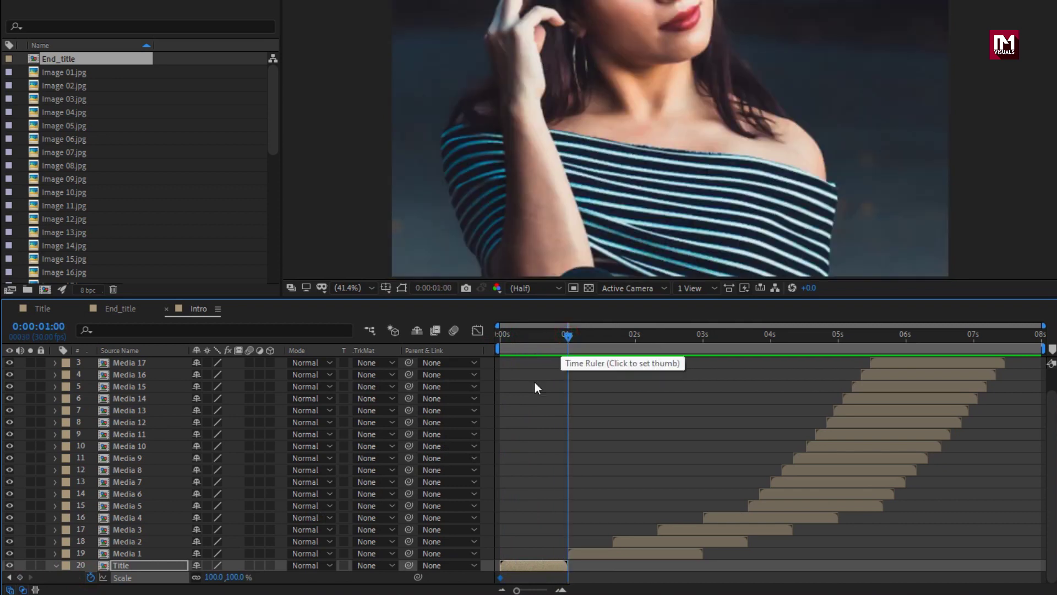
{"action": "left_click", "coordinate": [229, 577]}
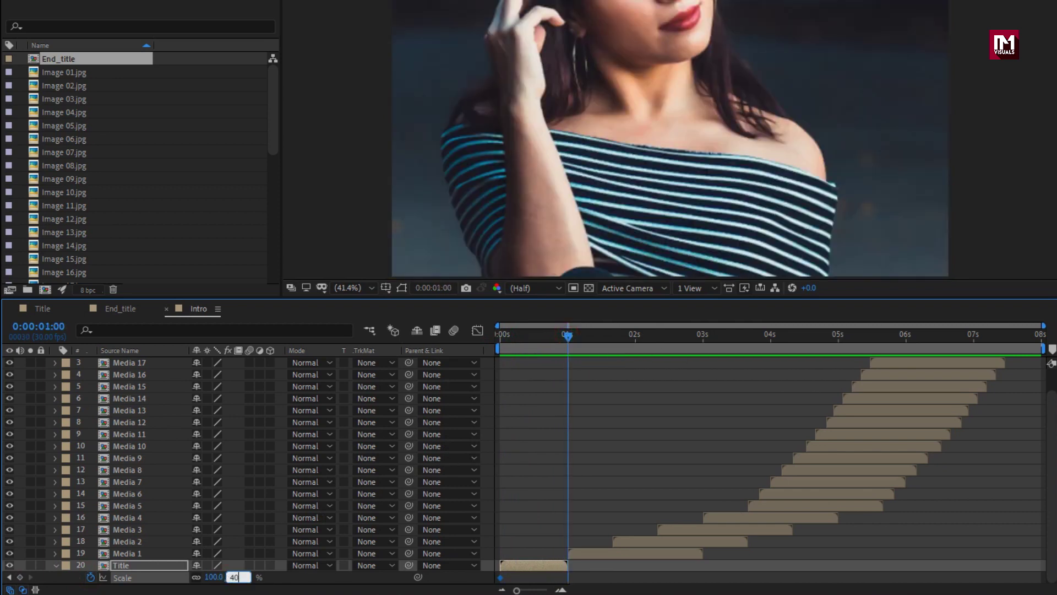
{"action": "key", "text": "Return"}
Apply Easy Ease to both Scale keyframes of the Title layer
{"action": "left_click_drag", "start_coordinate": [577, 574], "coordinate": [497, 588]}
{"action": "right_click", "coordinate": [500, 578]}
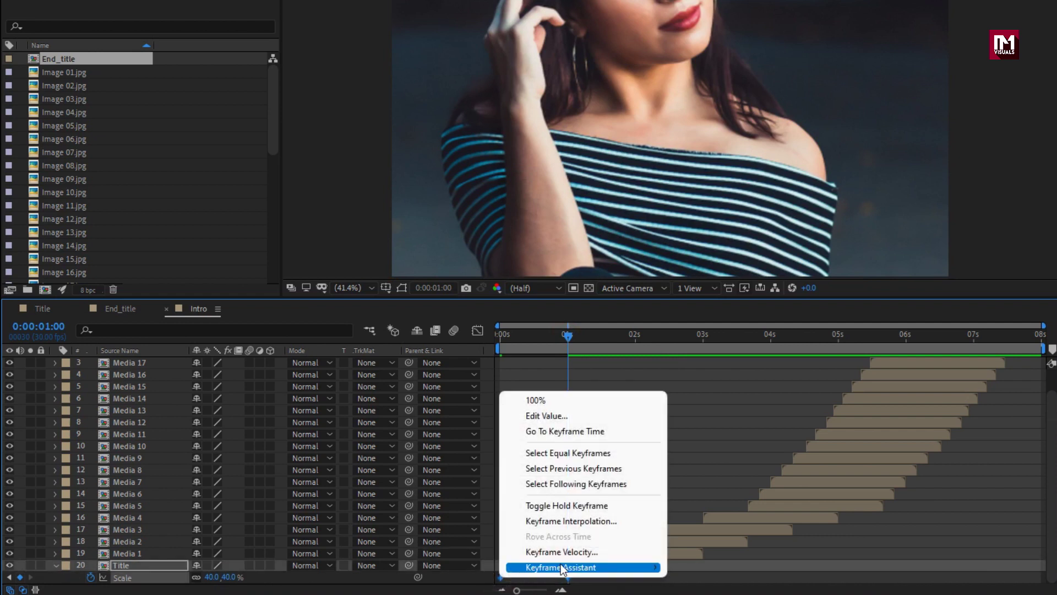
{"action": "mouse_move", "coordinate": [584, 567]}
{"action": "left_click", "coordinate": [683, 463]}
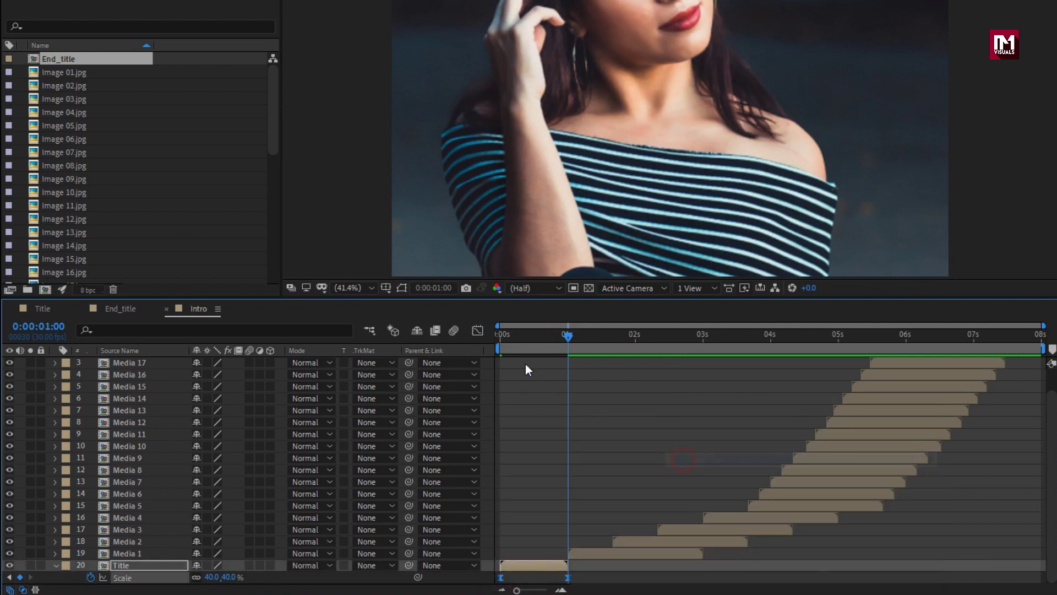
Reshape the Title's Scale speed curve to accelerate sharply at the end, with 0.01% influence on the last keyframe, preview it and collapse the layer
{"action": "left_click", "coordinate": [478, 330]}
{"action": "left_click", "coordinate": [500, 371]}
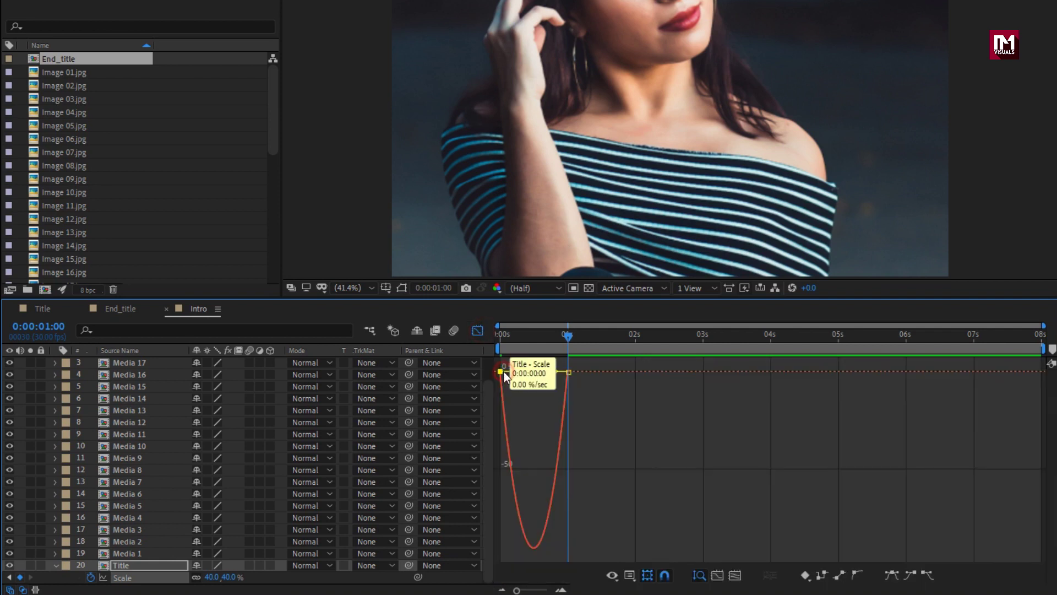
{"action": "left_click_drag", "start_coordinate": [523, 371], "coordinate": [573, 368]}
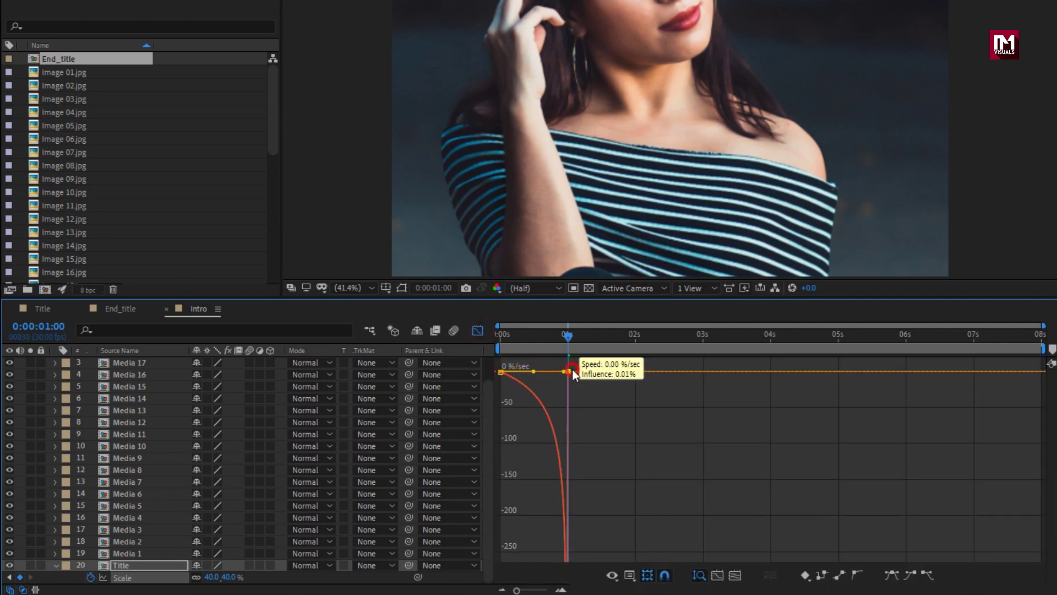
{"action": "left_click_drag", "start_coordinate": [502, 335], "coordinate": [609, 336]}
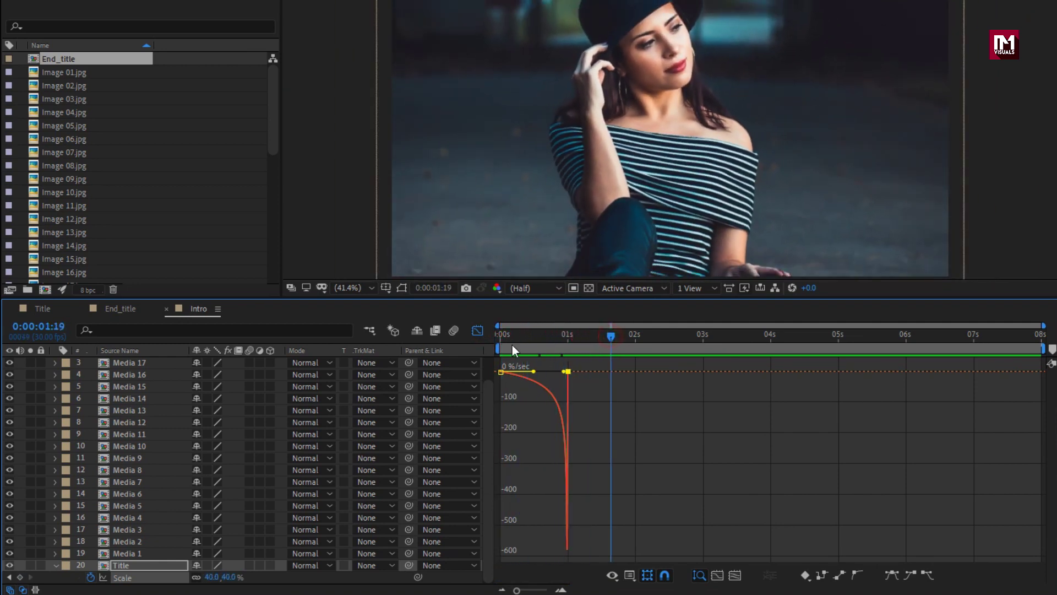
{"action": "left_click", "coordinate": [479, 331]}
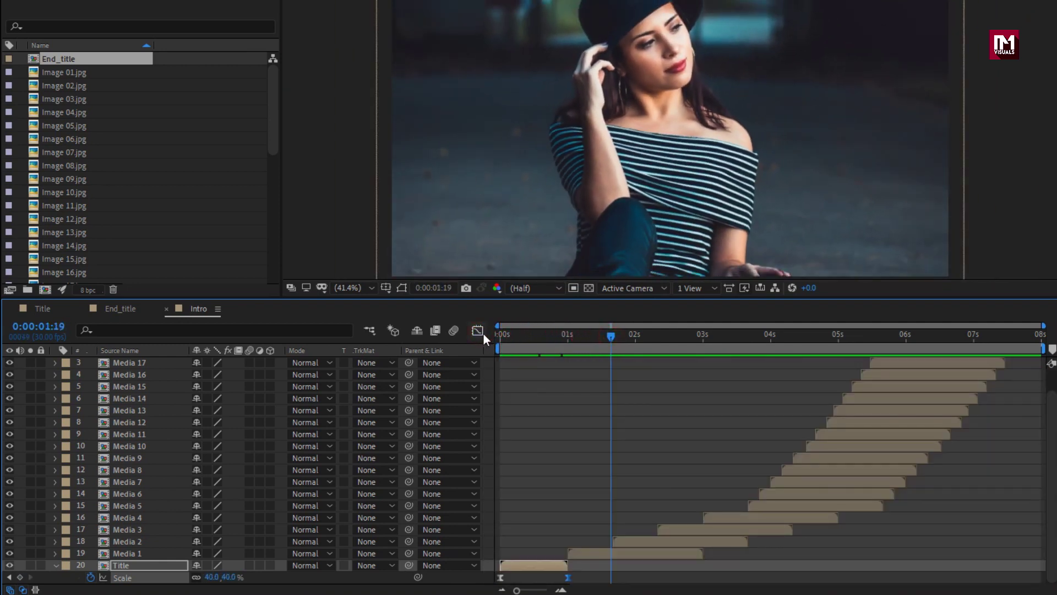
{"action": "left_click", "coordinate": [55, 565]}
Add a text layer reading PRESENT directly above the Title layer in the Intro composition
{"action": "key", "text": "ctrl+slash"}
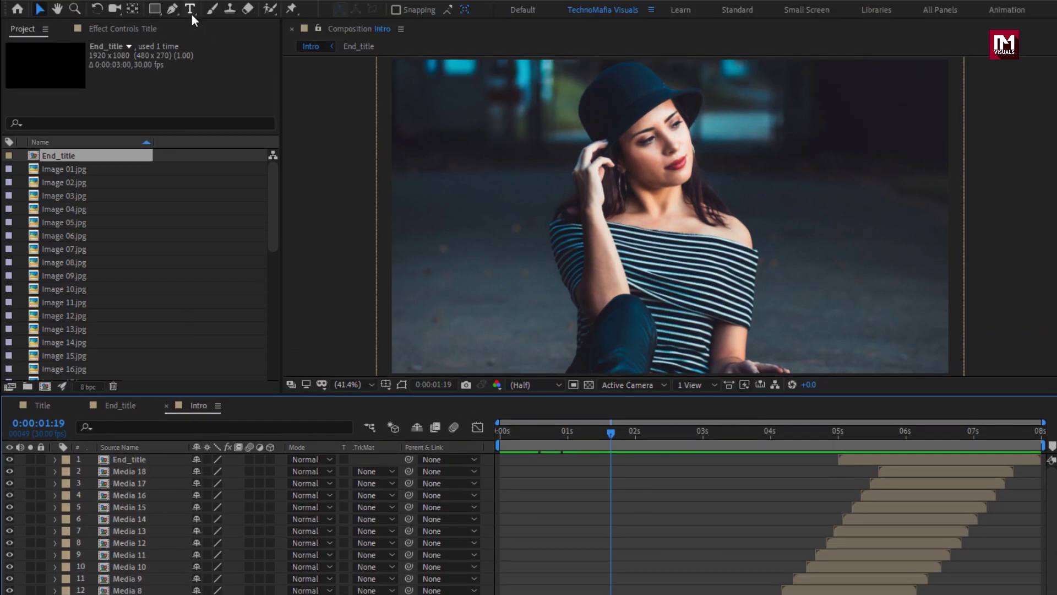
{"action": "left_click", "coordinate": [191, 15]}
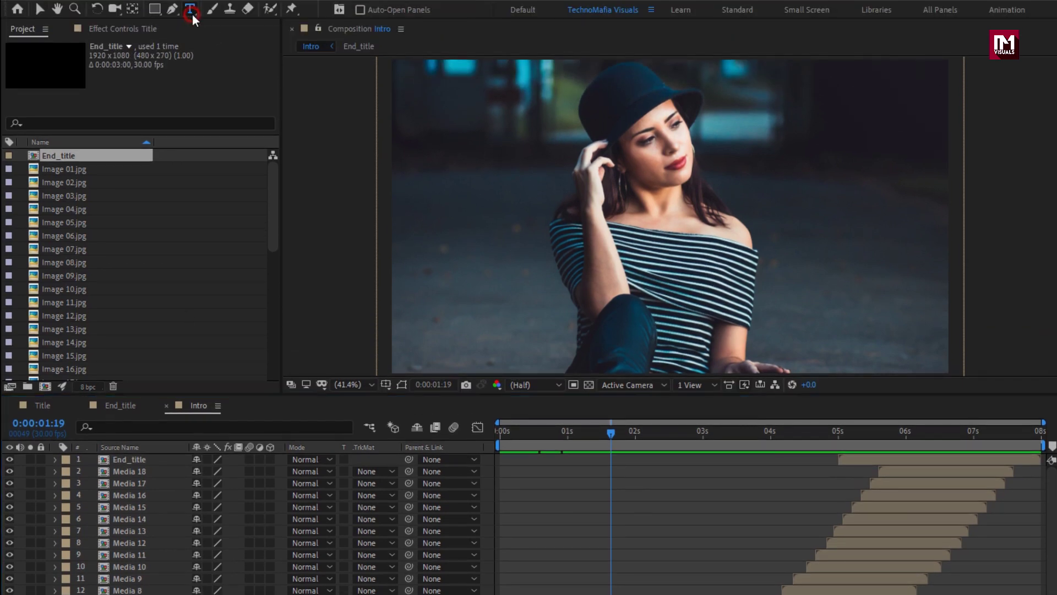
{"action": "left_click", "coordinate": [562, 198]}
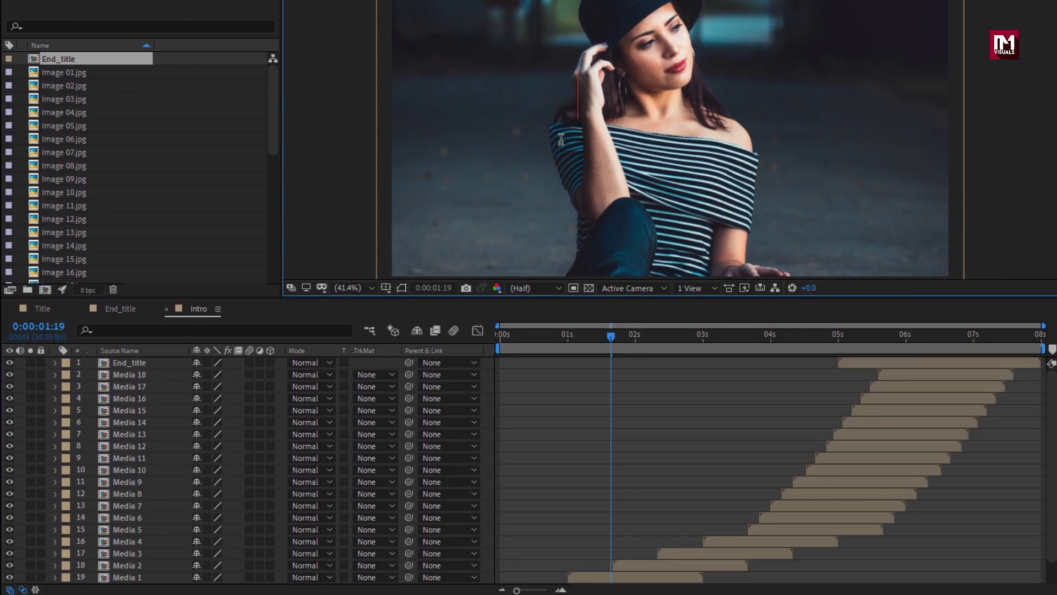
{"action": "key", "text": "KP_Enter"}
{"action": "scroll", "coordinate": [147, 513], "scroll_direction": "down", "scroll_amount": 2}
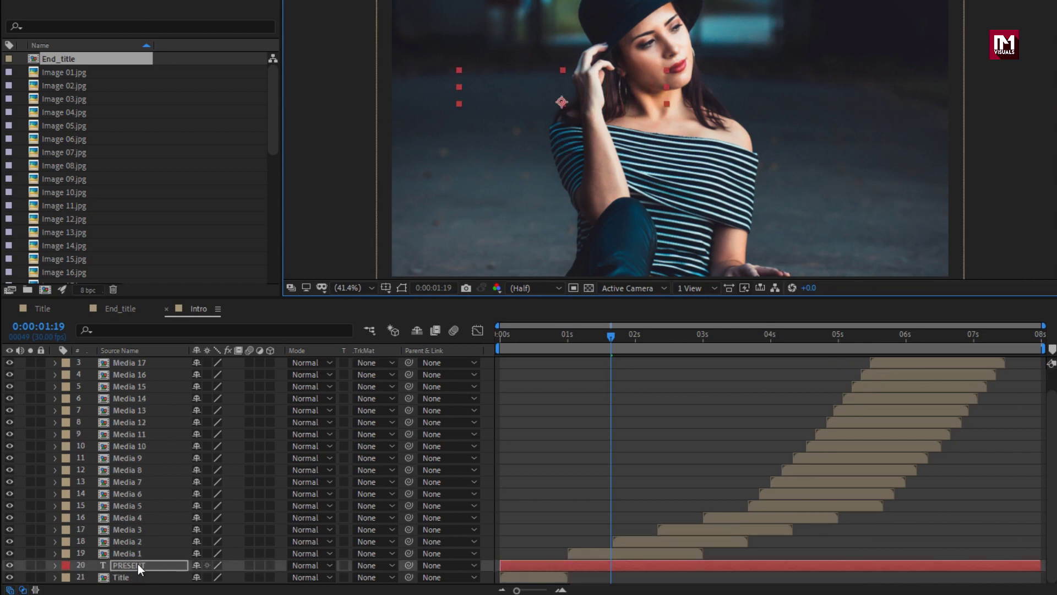
Move the PRESENT text layer directly above Media 1 and centre it horizontally and vertically in the composition
{"action": "left_click_drag", "start_coordinate": [157, 564], "coordinate": [159, 552]}
{"action": "left_click", "coordinate": [492, 337]}
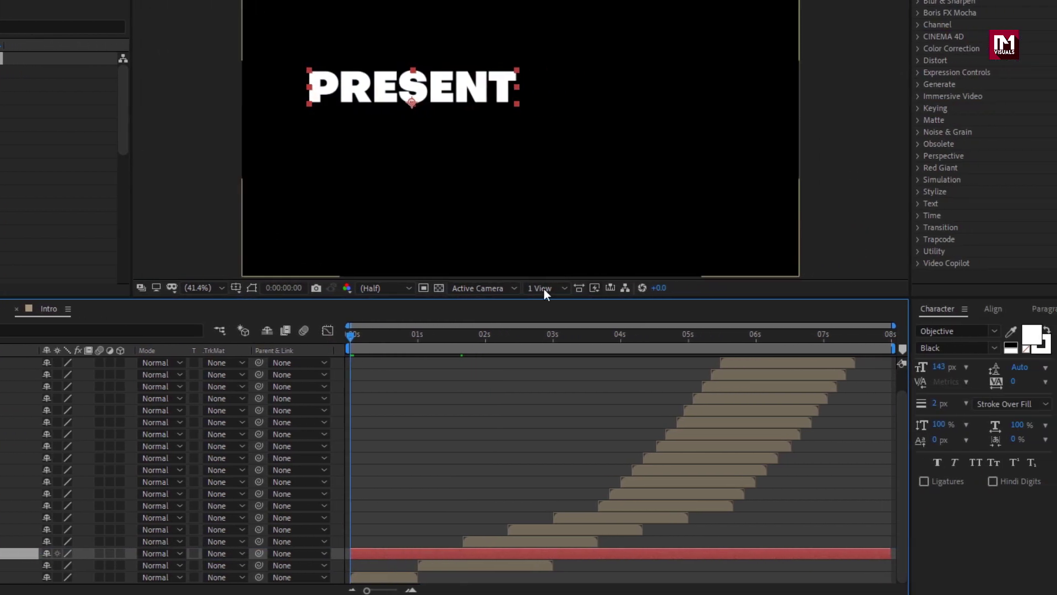
{"action": "left_click", "coordinate": [929, 312]}
{"action": "left_click", "coordinate": [890, 343]}
{"action": "left_click", "coordinate": [962, 343]}
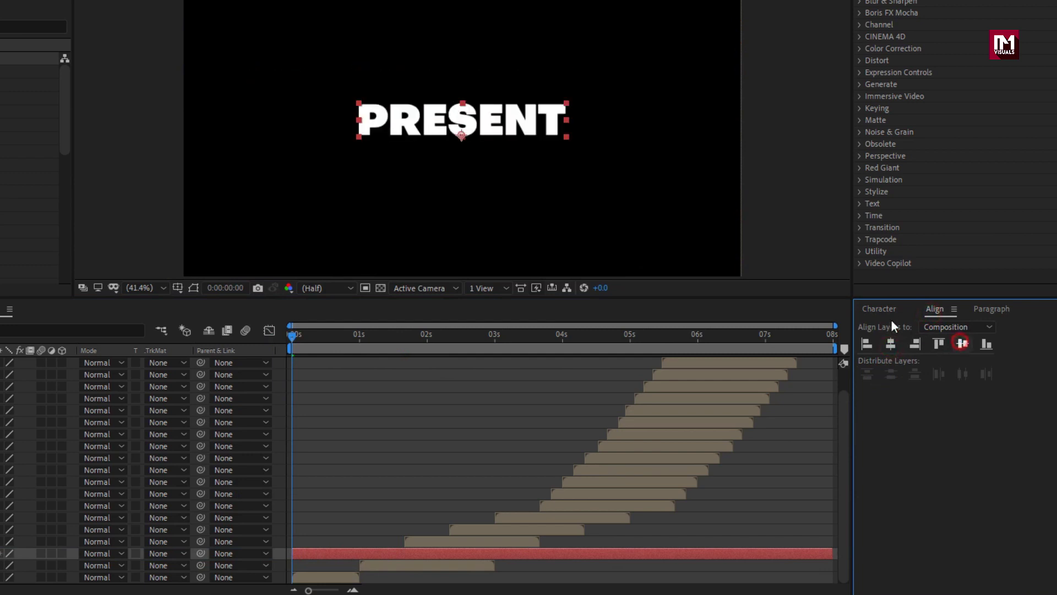
Set the PRESENT text's font style to Light and realign it to the centre of the composition
{"action": "left_click", "coordinate": [879, 309]}
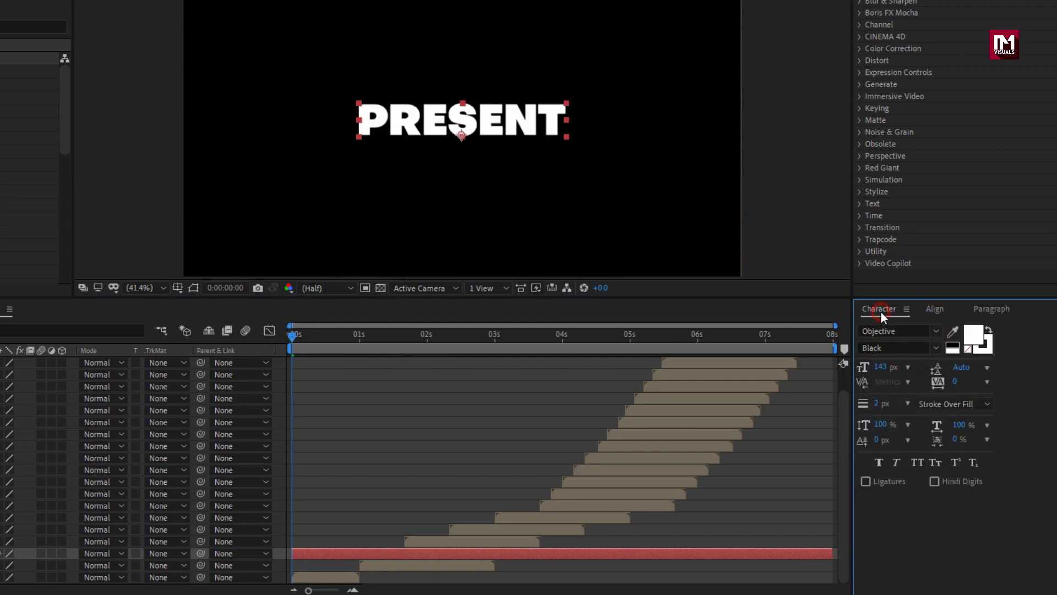
{"action": "left_click", "coordinate": [933, 346]}
{"action": "left_click", "coordinate": [886, 133]}
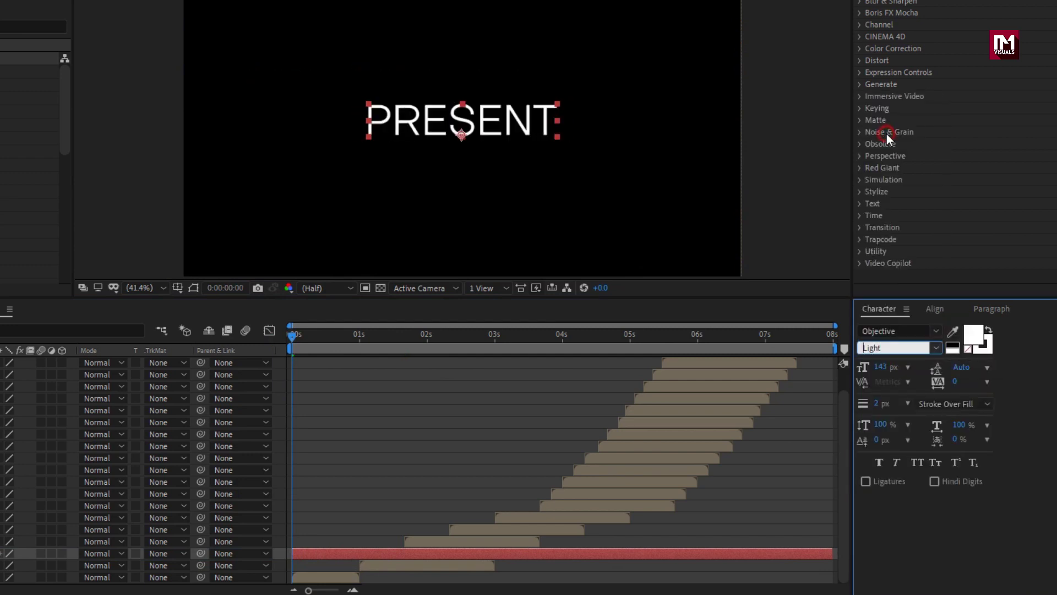
{"action": "left_click", "coordinate": [935, 310]}
{"action": "left_click", "coordinate": [892, 346]}
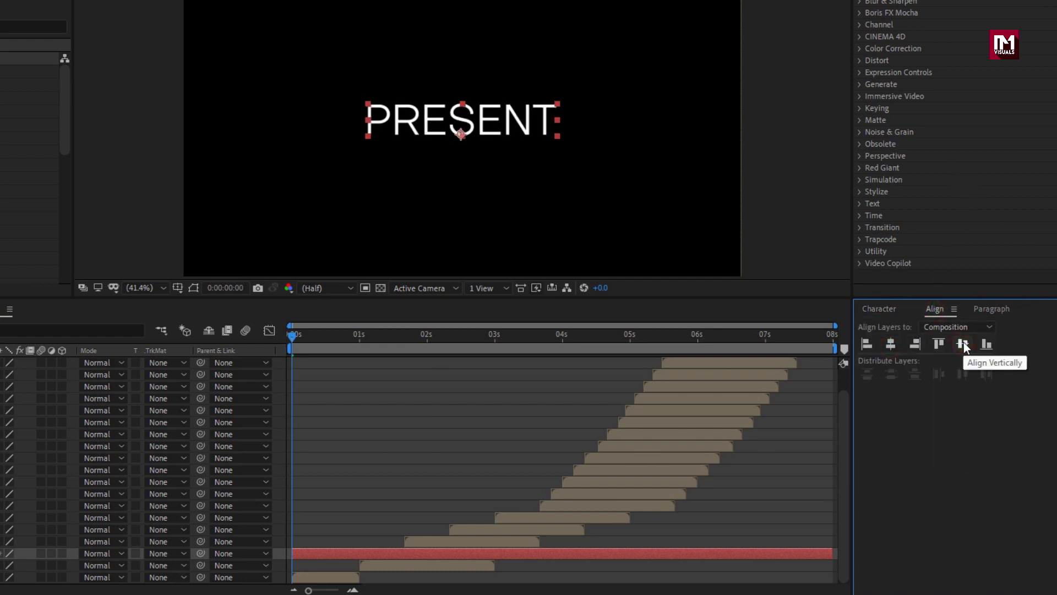
Keyframe the PRESENT layer's Scale at 100% at 0:00:01:00 and 250% at 0:00:00:00
{"action": "key", "text": "s"}
{"action": "left_click", "coordinate": [121, 552]}
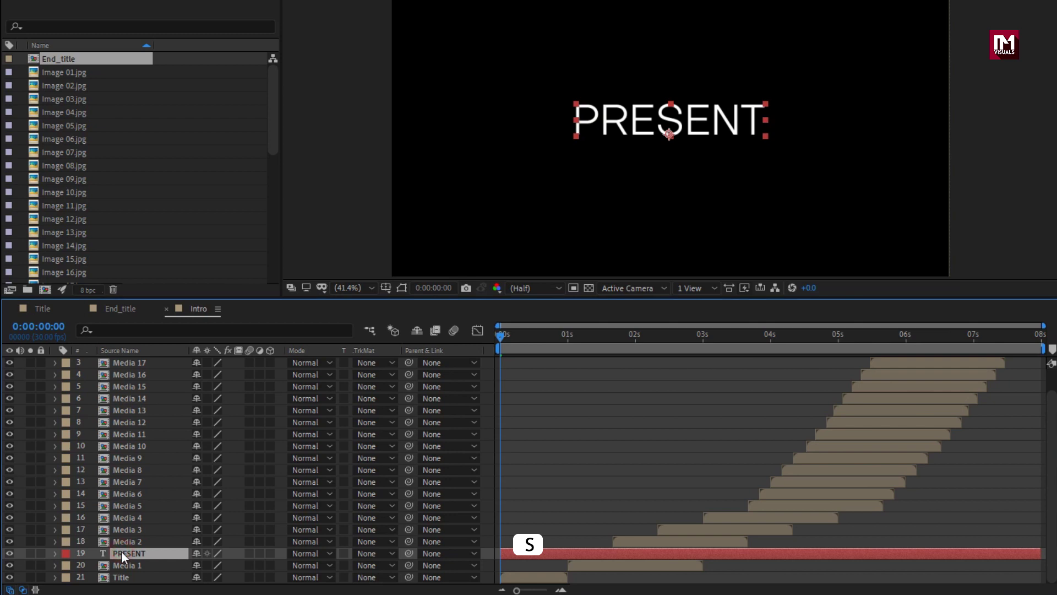
{"action": "key", "text": "s"}
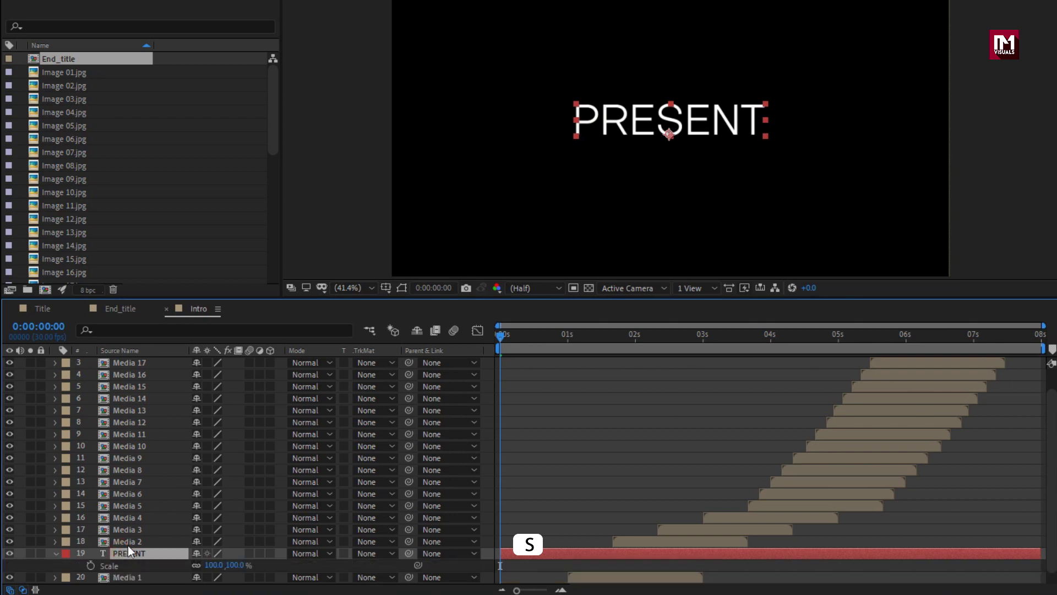
{"action": "left_click", "coordinate": [568, 340]}
{"action": "left_click", "coordinate": [90, 565]}
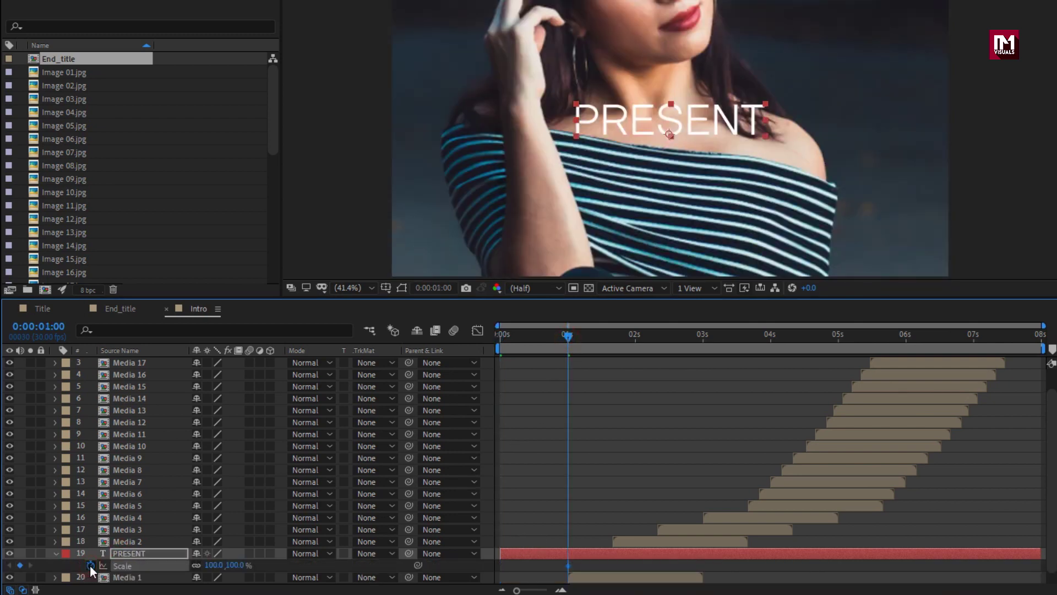
{"action": "left_click", "coordinate": [506, 338]}
{"action": "left_click_drag", "start_coordinate": [506, 338], "coordinate": [486, 338]}
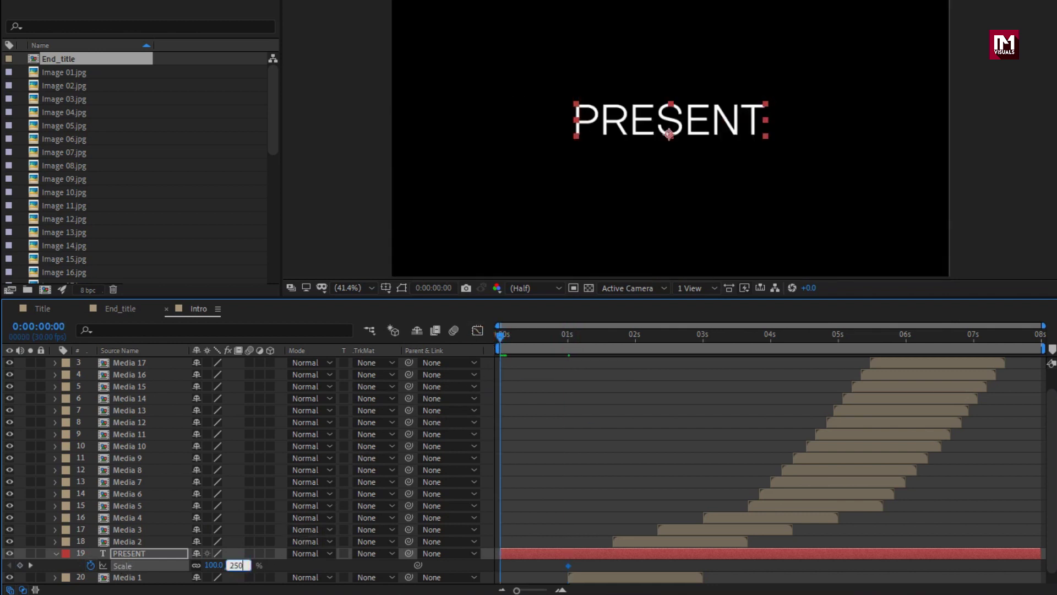
{"action": "key", "text": "Return"}
Move the PRESENT layer's anchor point to the middle of the letters and preview the scaling
{"action": "left_click_drag", "start_coordinate": [500, 338], "coordinate": [569, 338]}
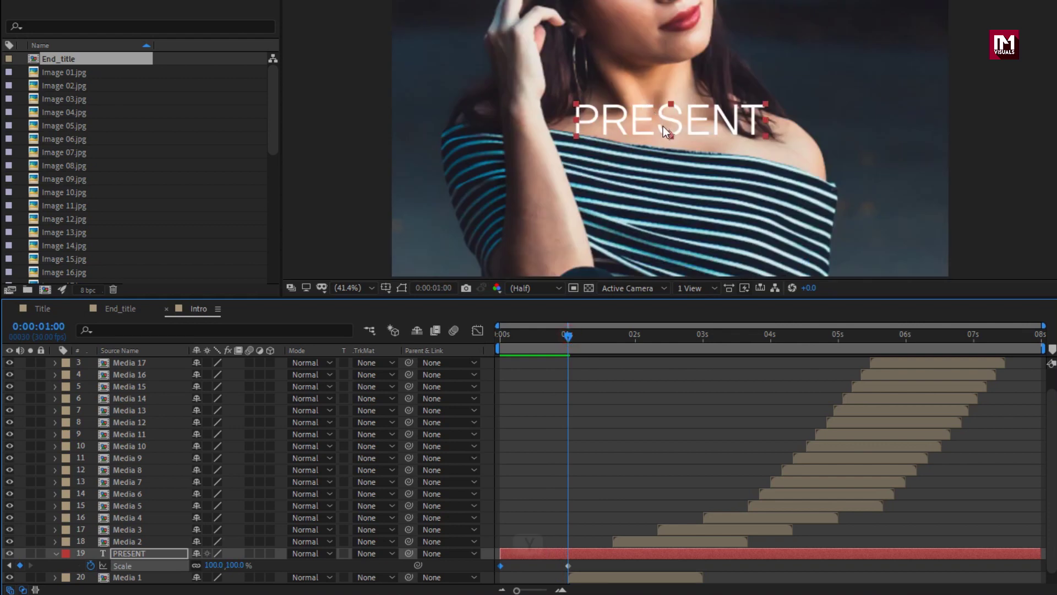
{"action": "left_click_drag", "start_coordinate": [666, 134], "coordinate": [669, 121]}
{"action": "mouse_move", "coordinate": [530, 333]}
{"action": "left_mouse_down"}
{"action": "mouse_move", "coordinate": [506, 337]}
{"action": "mouse_move", "coordinate": [566, 334]}
{"action": "mouse_move", "coordinate": [490, 336]}
{"action": "mouse_move", "coordinate": [520, 336]}
{"action": "left_mouse_up"}
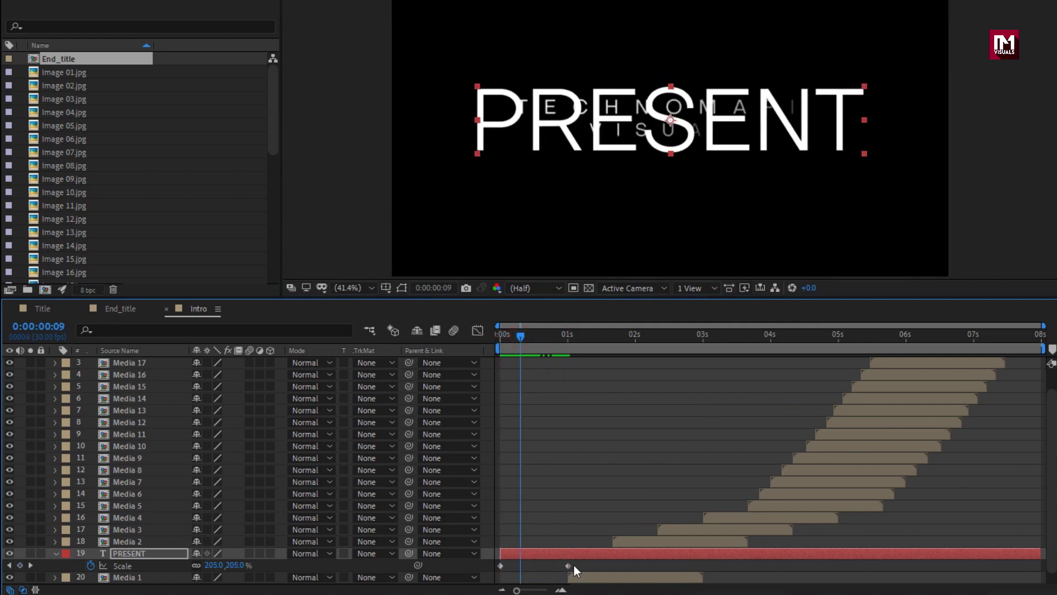
Apply Easy Ease to both Scale keyframes of the PRESENT layer
{"action": "left_click_drag", "start_coordinate": [575, 565], "coordinate": [490, 579]}
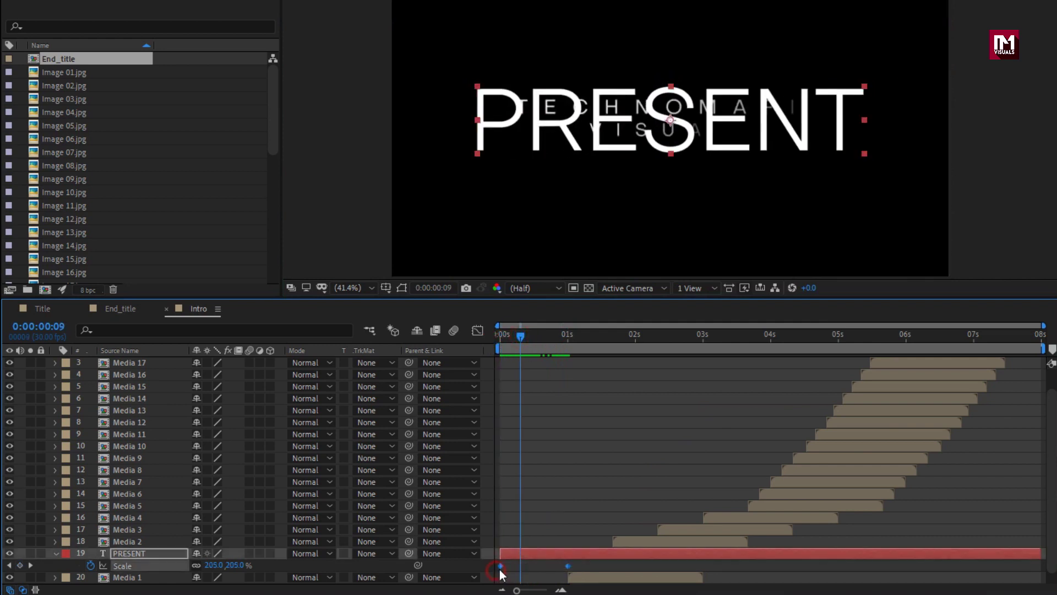
{"action": "right_click", "coordinate": [501, 568]}
{"action": "mouse_move", "coordinate": [567, 557]}
{"action": "left_click", "coordinate": [695, 447]}
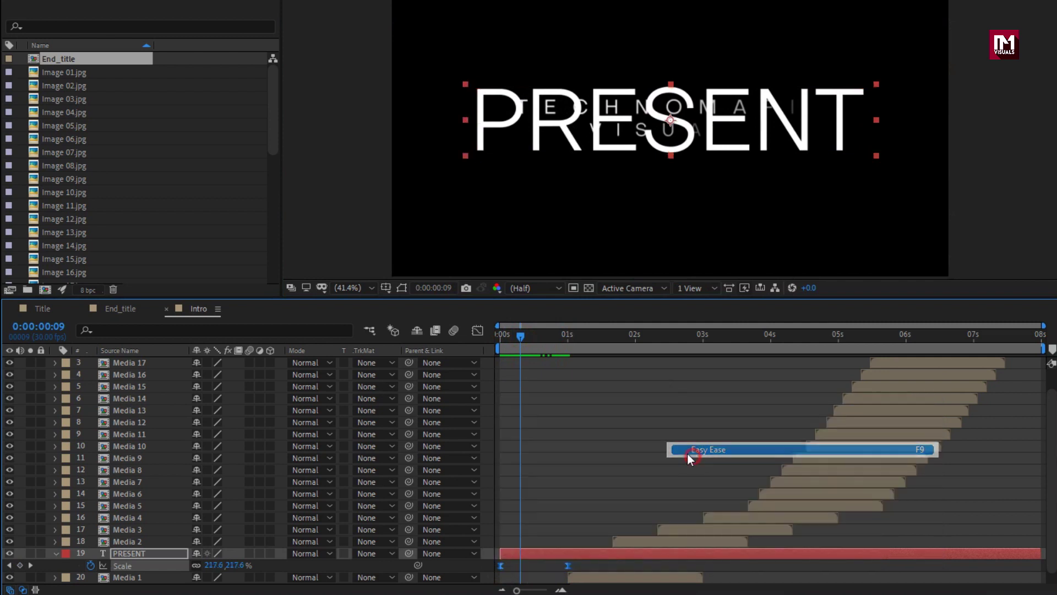
Reshape the PRESENT layer's Scale speed curve to start fast and slow down gradually by extending the last keyframe's influence, and preview it
{"action": "left_click", "coordinate": [477, 331]}
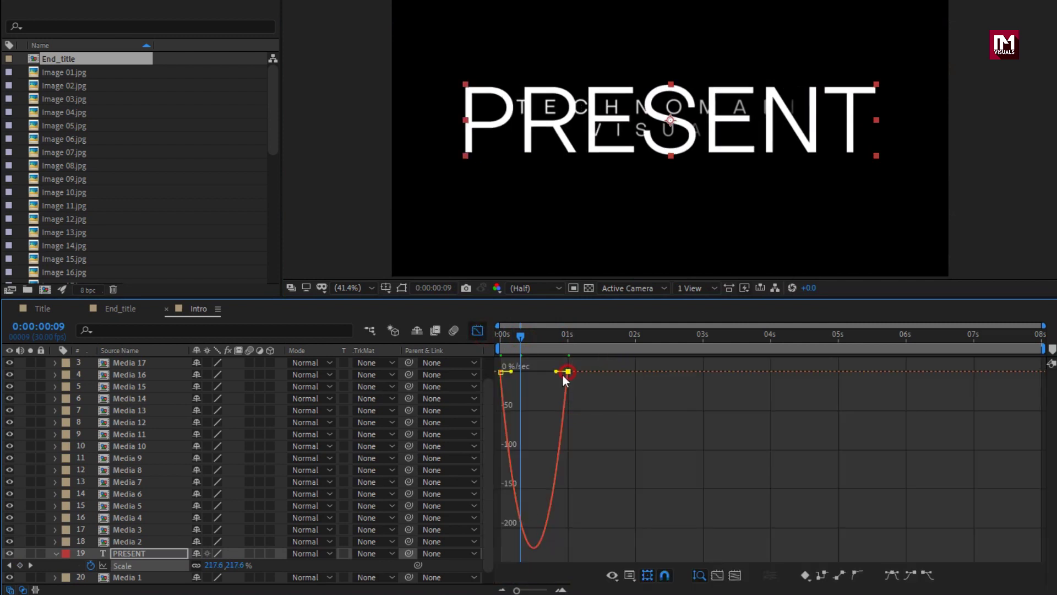
{"action": "left_click_drag", "start_coordinate": [555, 372], "coordinate": [493, 374]}
{"action": "left_click_drag", "start_coordinate": [509, 337], "coordinate": [538, 341]}
{"action": "left_click", "coordinate": [477, 331]}
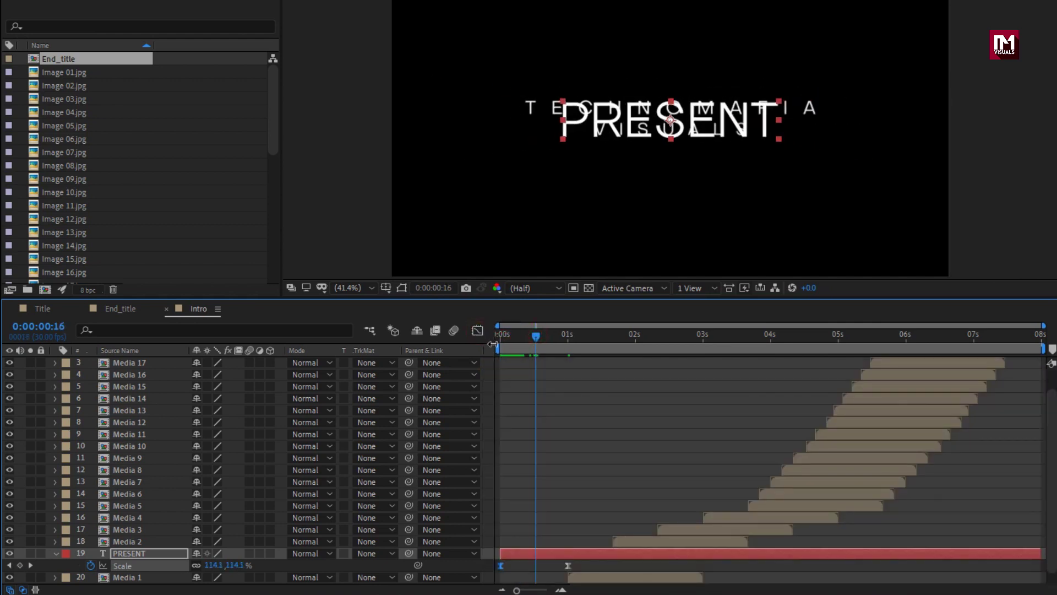
Trim the end of the PRESENT layer to 0:00:01:00 and preview the shortened animation
{"action": "left_click_drag", "start_coordinate": [556, 337], "coordinate": [569, 339]}
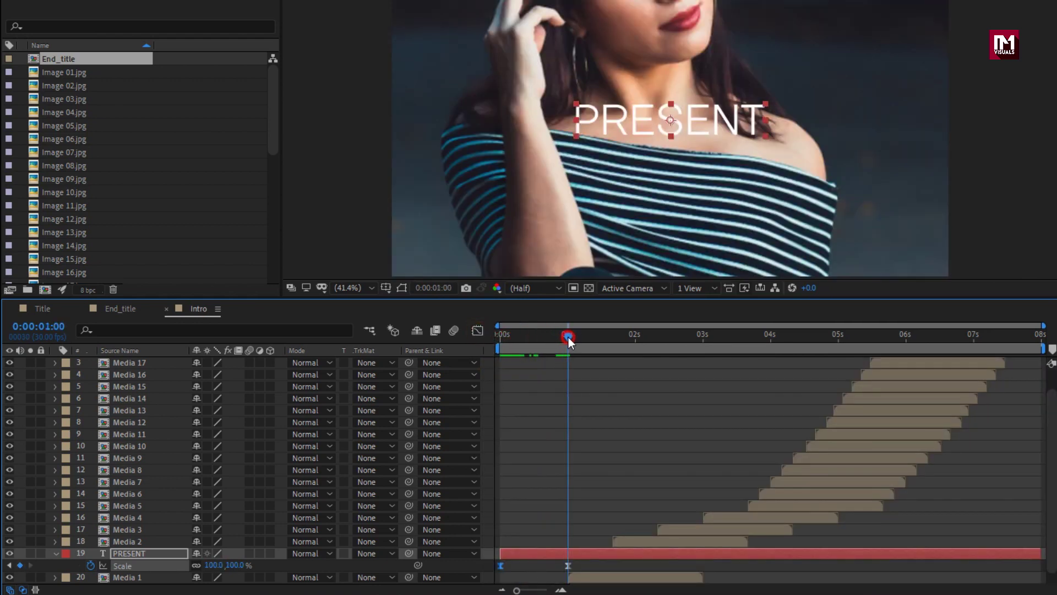
{"action": "left_click_drag", "start_coordinate": [1037, 561], "coordinate": [569, 556]}
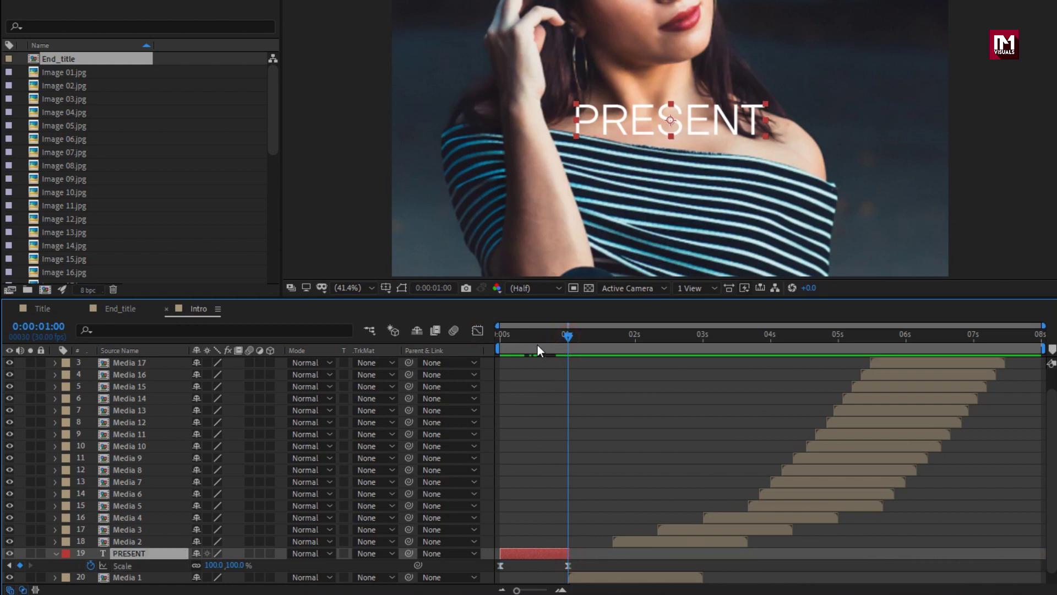
{"action": "left_click_drag", "start_coordinate": [526, 337], "coordinate": [549, 338]}
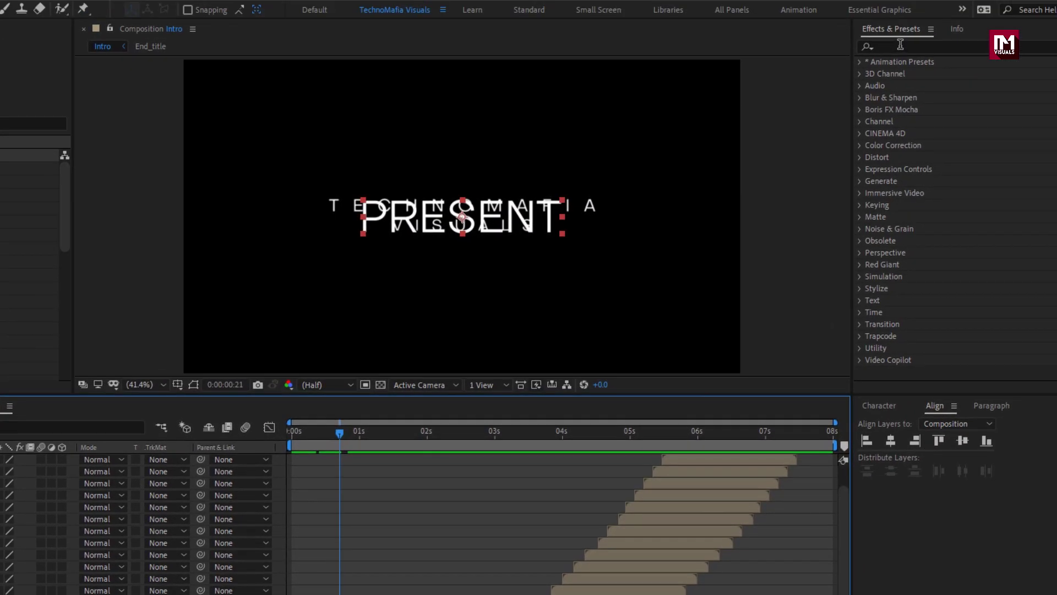
Apply the Drop Shadow effect to the PRESENT layer
{"action": "left_click", "coordinate": [897, 45]}
{"action": "type", "text": "drop"}
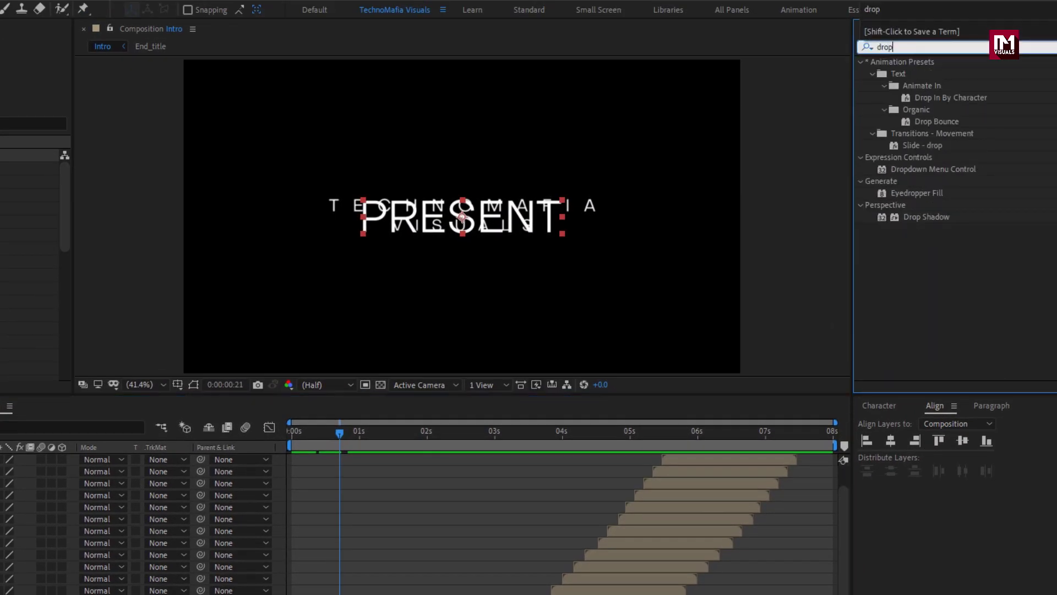
{"action": "left_click", "coordinate": [923, 219]}
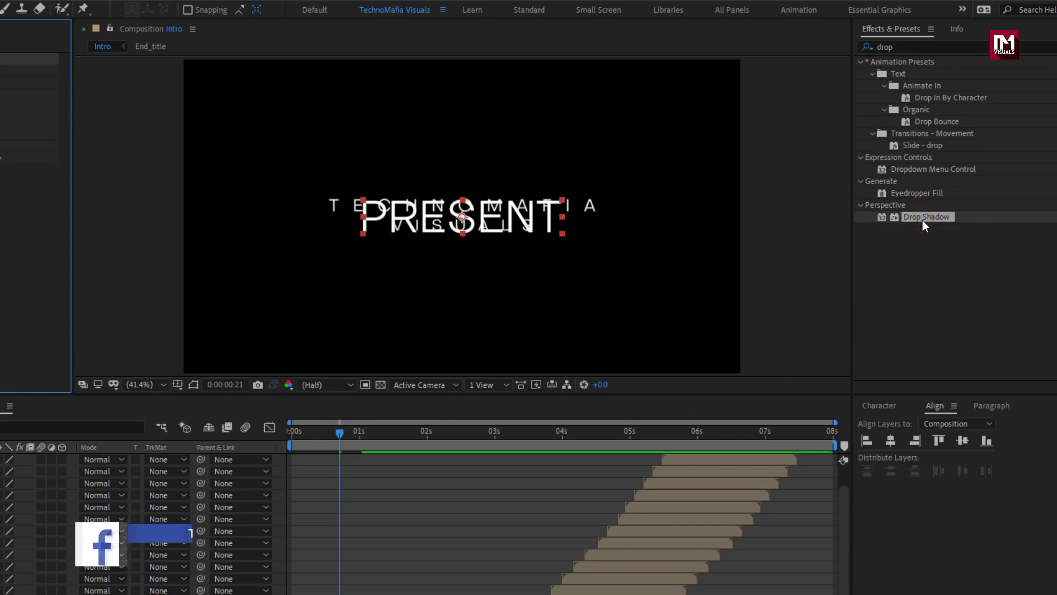
Set the Drop Shadow's opacity to 100%, distance to 15 and softness to 15
{"action": "left_click", "coordinate": [160, 82]}
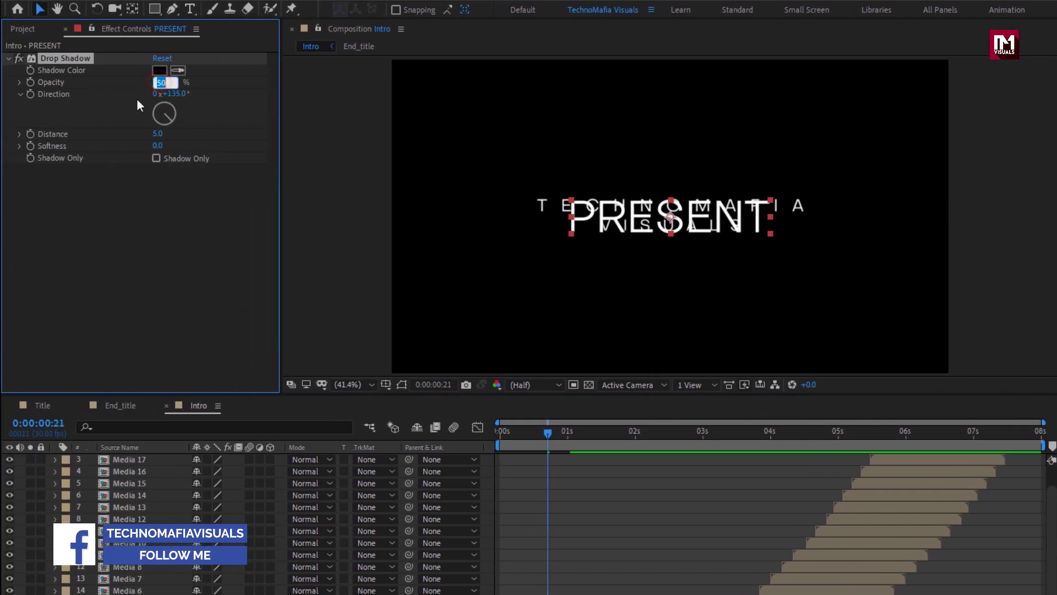
{"action": "type", "text": "100"}
{"action": "key", "text": "Return"}
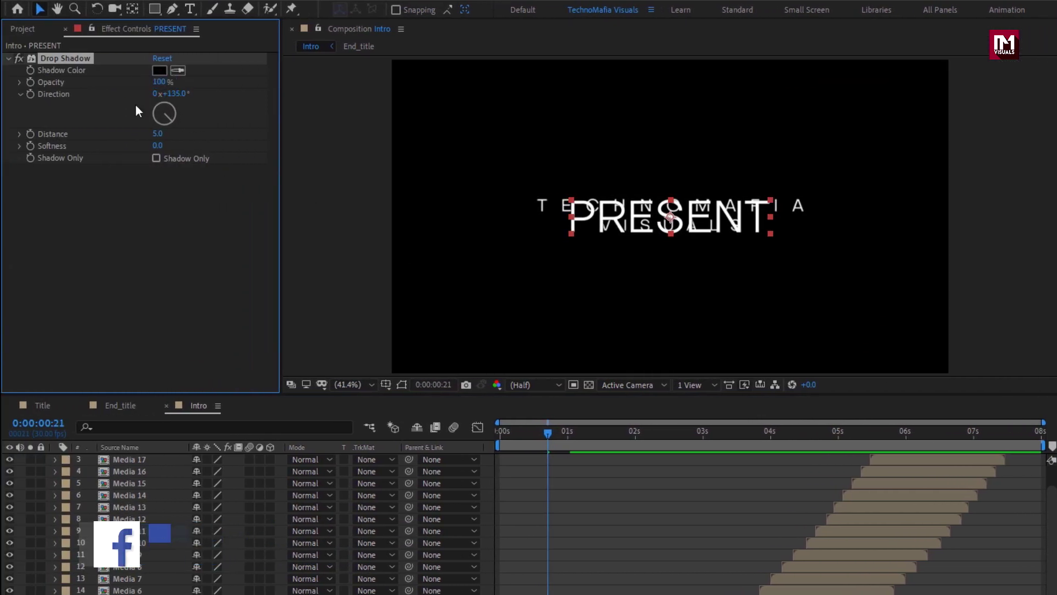
{"action": "left_click", "coordinate": [157, 134]}
{"action": "type", "text": "15"}
{"action": "key", "text": "Return"}
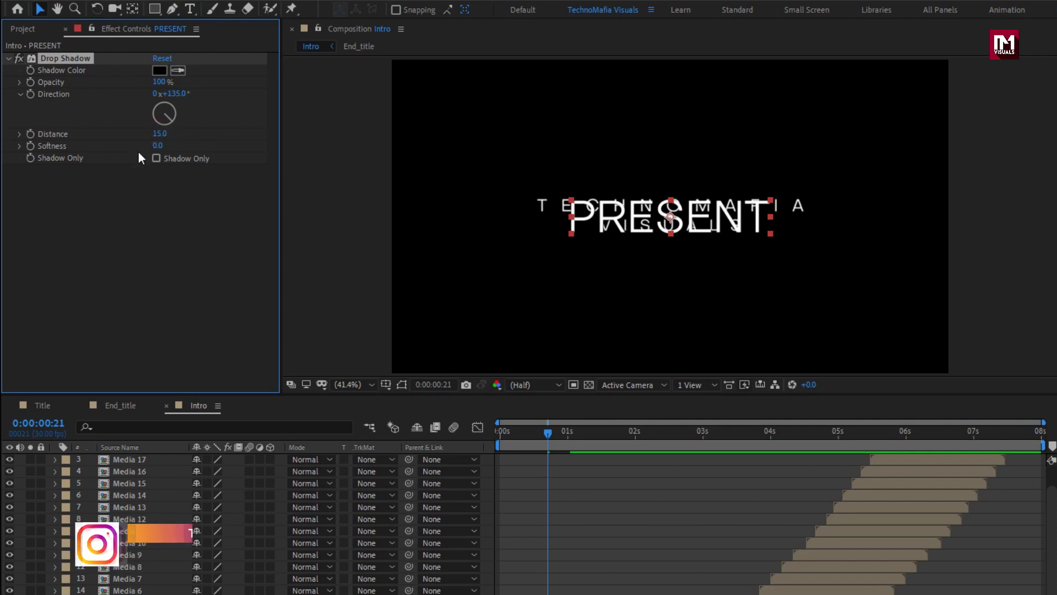
{"action": "left_click", "coordinate": [157, 146]}
{"action": "type", "text": "15"}
{"action": "key", "text": "Return"}
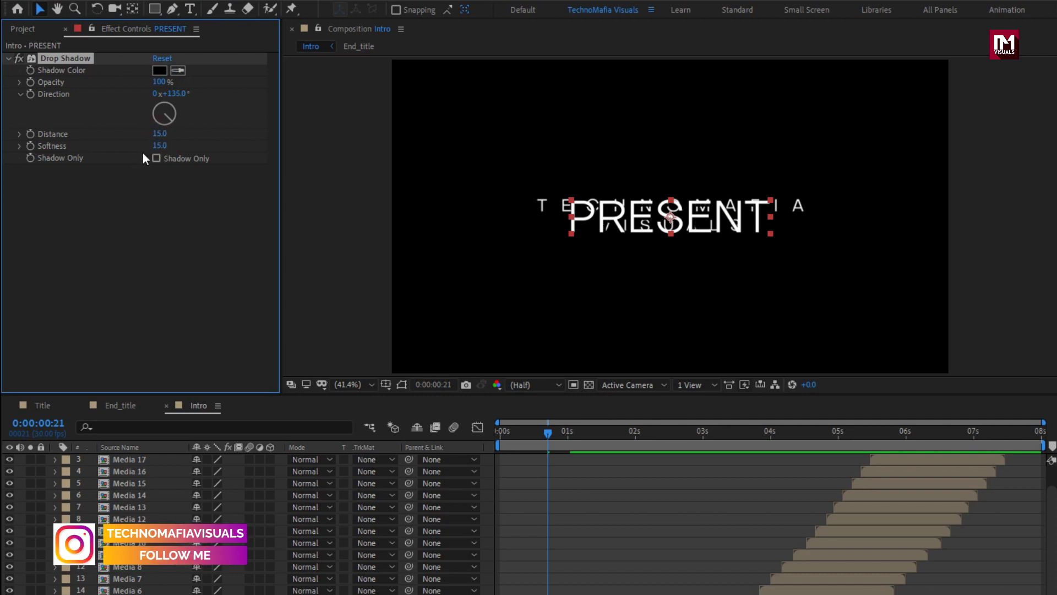
Collapse the PRESENT layer, shift it to start with Media 1 at 0:00:01:00, and preview it over the image
{"action": "scroll", "coordinate": [361, 575], "scroll_direction": "down", "scroll_amount": 1}
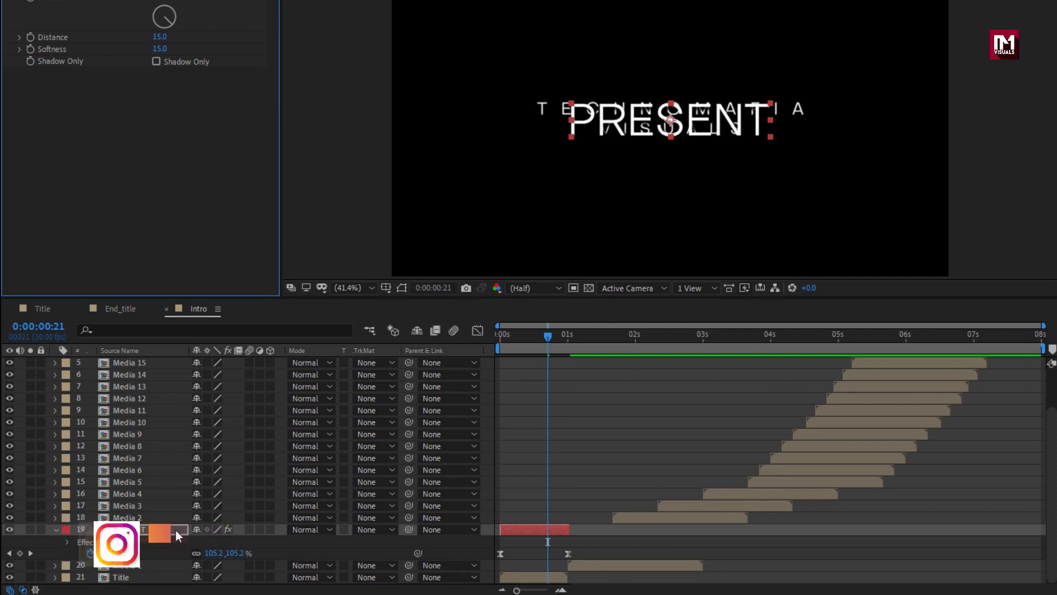
{"action": "left_click", "coordinate": [56, 528]}
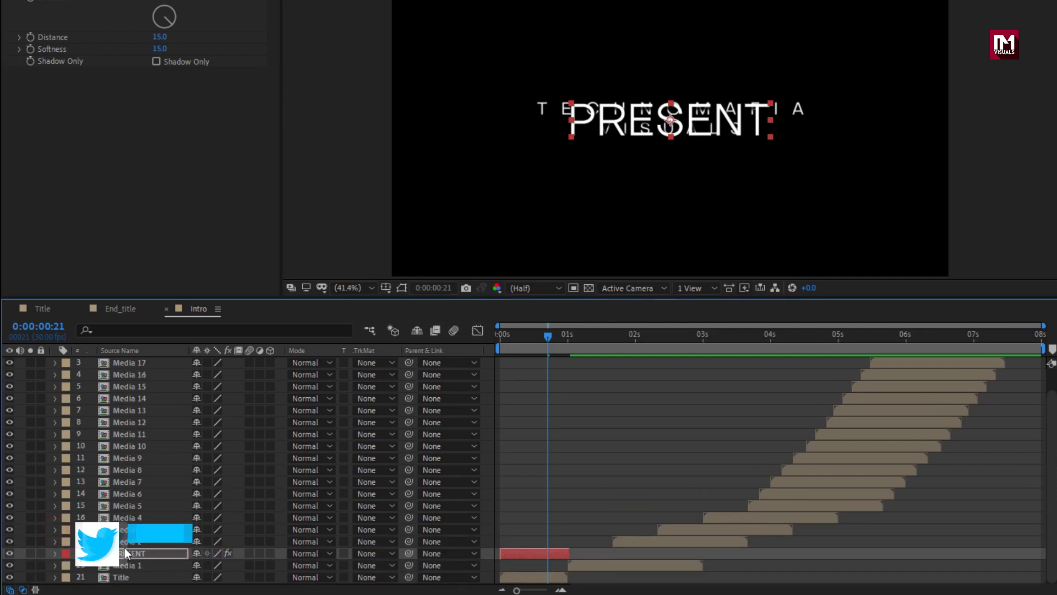
{"action": "left_click_drag", "start_coordinate": [514, 553], "coordinate": [581, 551]}
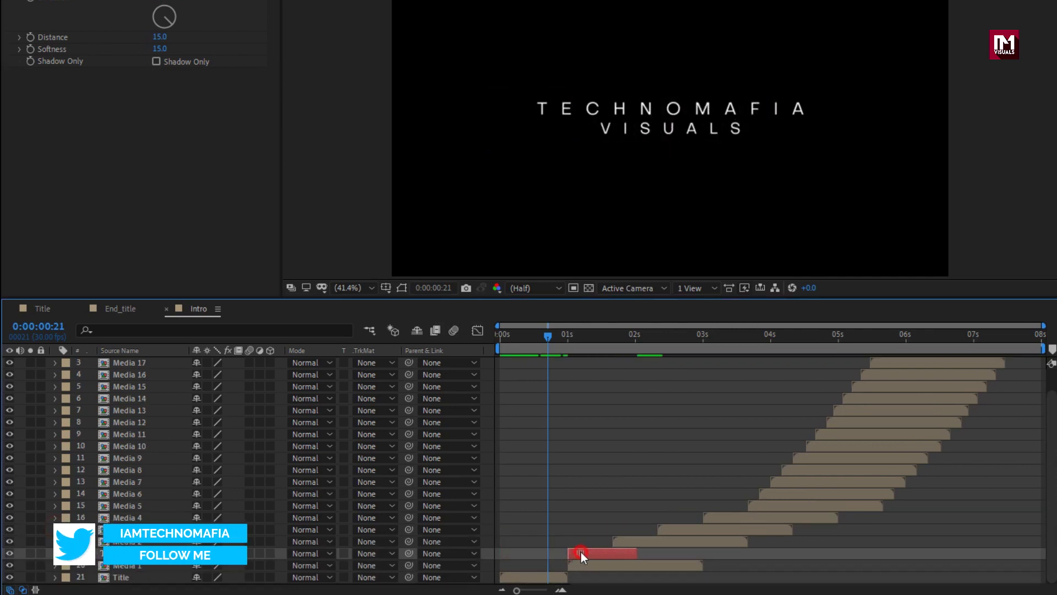
{"action": "left_click_drag", "start_coordinate": [548, 341], "coordinate": [579, 341]}
Duplicate the PRESENT layer, place the copy directly above Media 2 and shift it to start together with Media 2
{"action": "key", "text": "ctrl+d"}
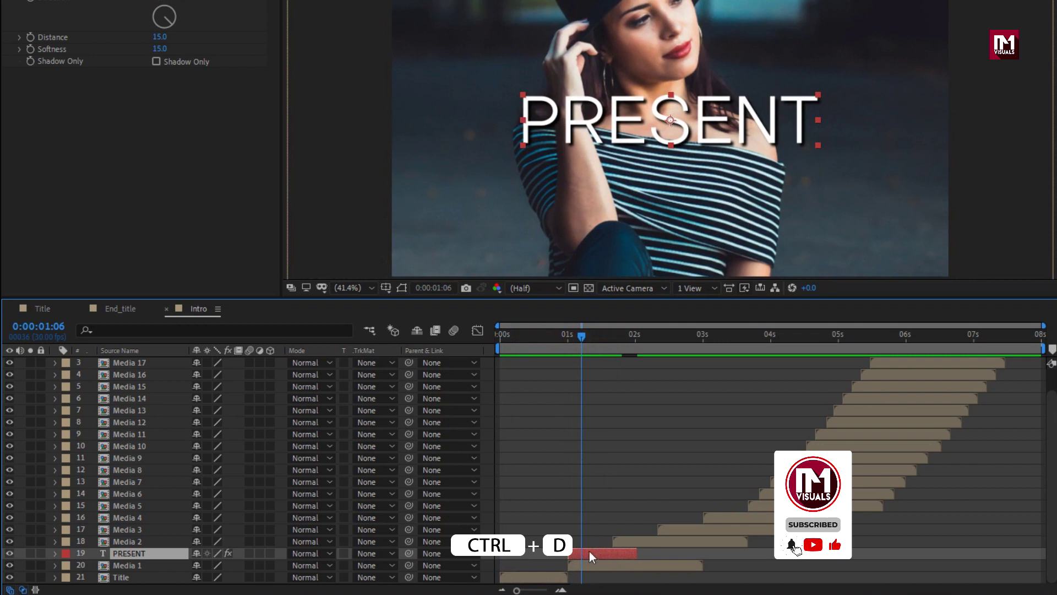
{"action": "left_click_drag", "start_coordinate": [589, 551], "coordinate": [597, 536]}
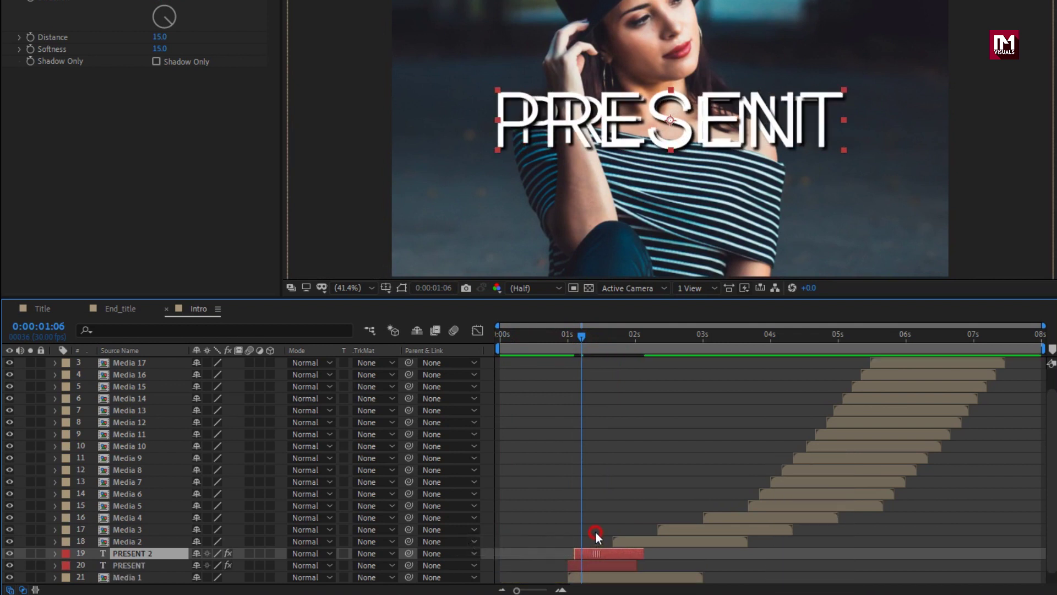
{"action": "left_click_drag", "start_coordinate": [152, 546], "coordinate": [152, 541]}
{"action": "left_click_drag", "start_coordinate": [587, 540], "coordinate": [626, 541]}
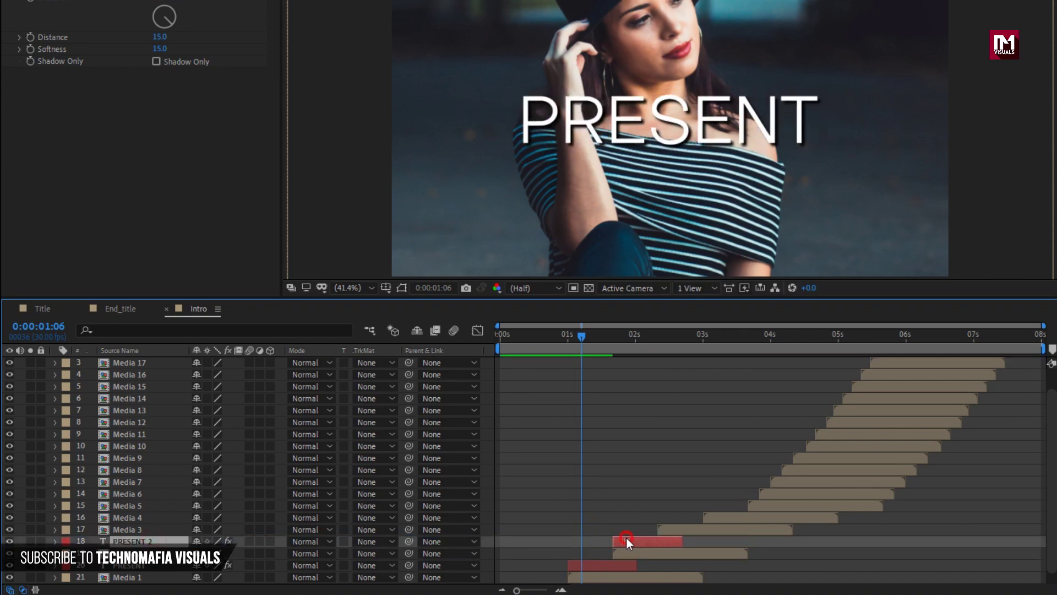
Change the text of the duplicated layer above Media 2 to FAST
{"action": "left_click_drag", "start_coordinate": [614, 341], "coordinate": [641, 343]}
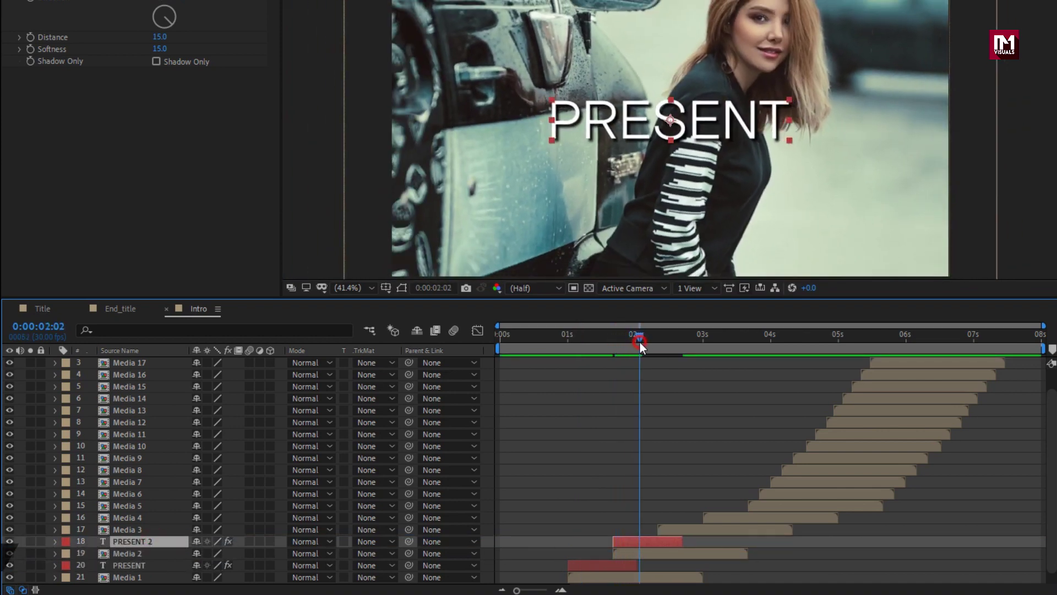
{"action": "left_click", "coordinate": [632, 541]}
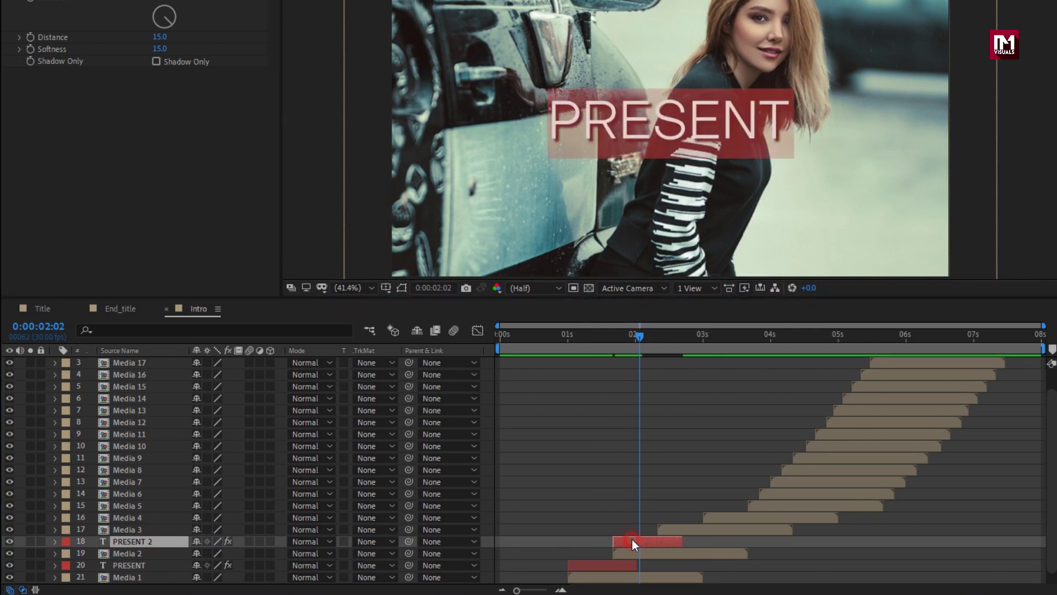
{"action": "type", "text": "FAST"}
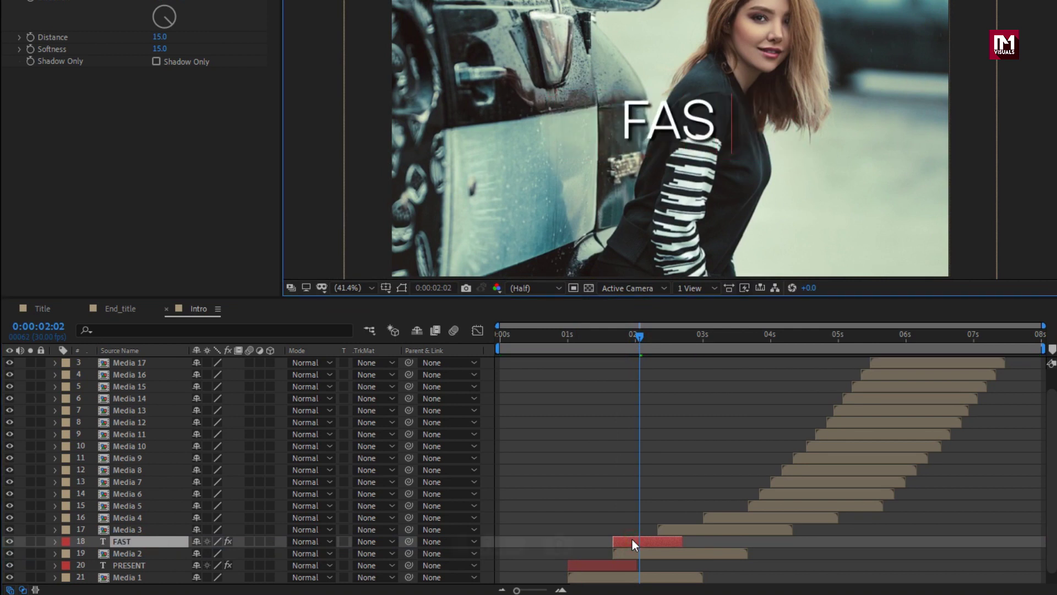
Duplicate the FAST layer, place the copy directly above Media 3 and shift it to start together with Media 3
{"action": "key", "text": "ctrl+d"}
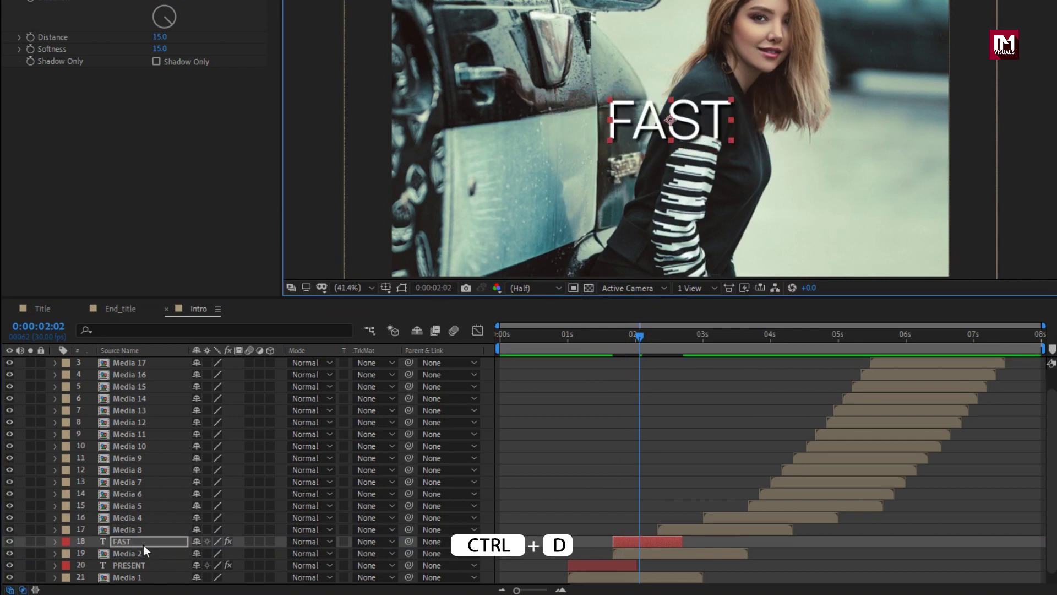
{"action": "key", "text": "Return"}
{"action": "key", "text": "ctrl+d"}
{"action": "left_click_drag", "start_coordinate": [143, 544], "coordinate": [172, 533]}
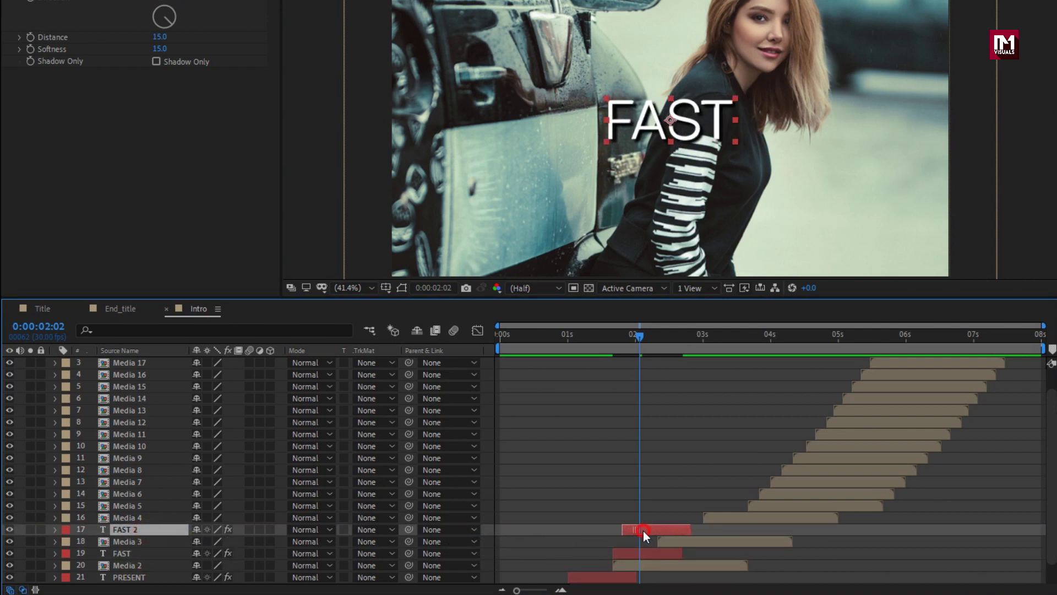
{"action": "left_click_drag", "start_coordinate": [643, 531], "coordinate": [672, 526]}
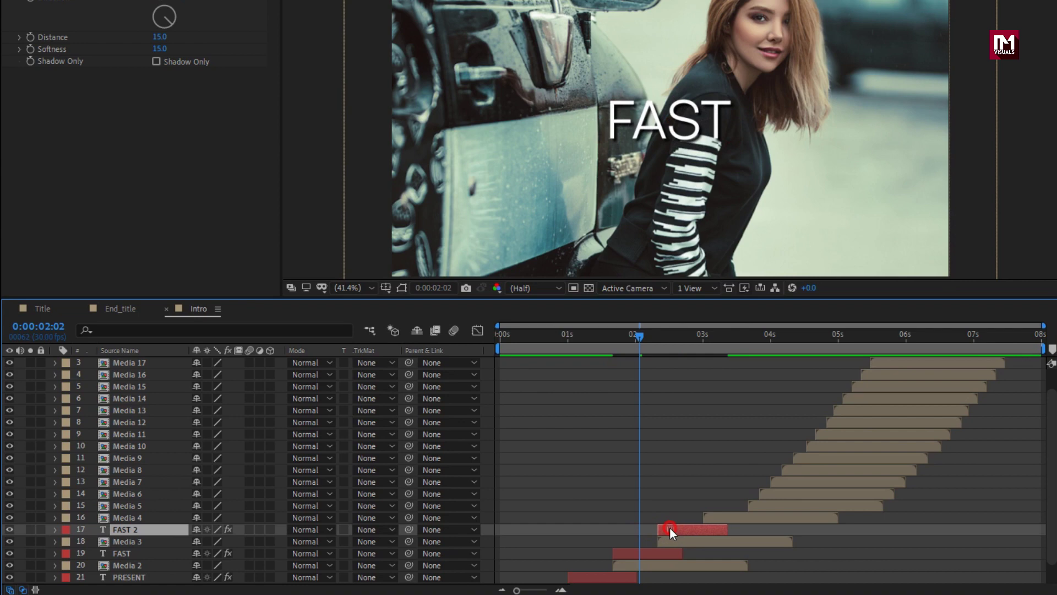
Change the text of the duplicated layer above Media 3 to STYLISH, with its image in view at 0:00:02:22
{"action": "left_click_drag", "start_coordinate": [660, 345], "coordinate": [686, 493]}
{"action": "double_click", "coordinate": [680, 529]}
{"action": "type", "text": "STYL"}
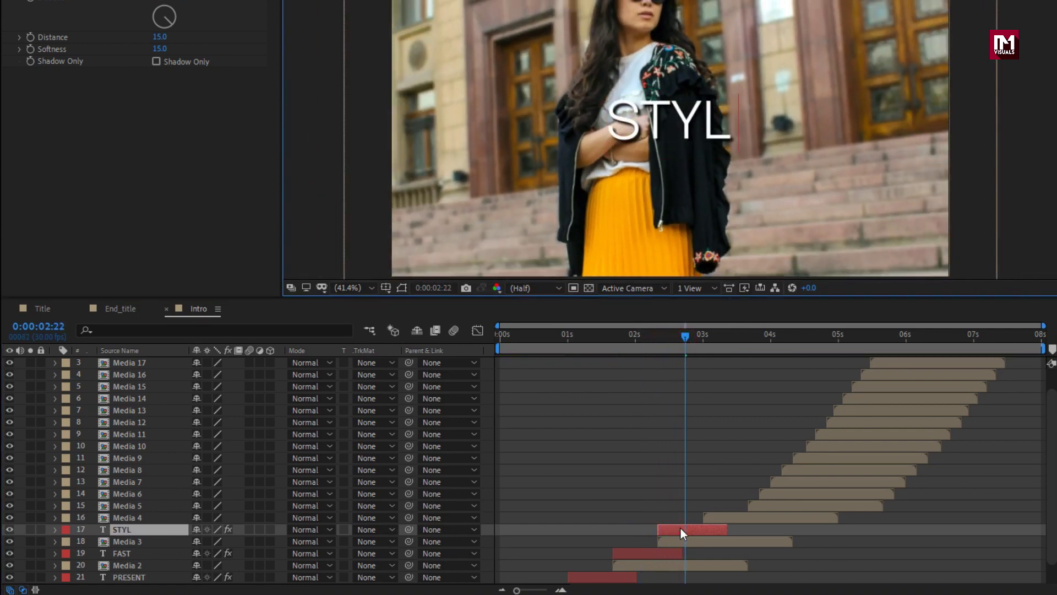
{"action": "type", "text": "ISH"}
Duplicate the STYLISH layer, shift the copy to start together with Media 4 and place it directly above Media 4
{"action": "key", "text": "ctrl+d"}
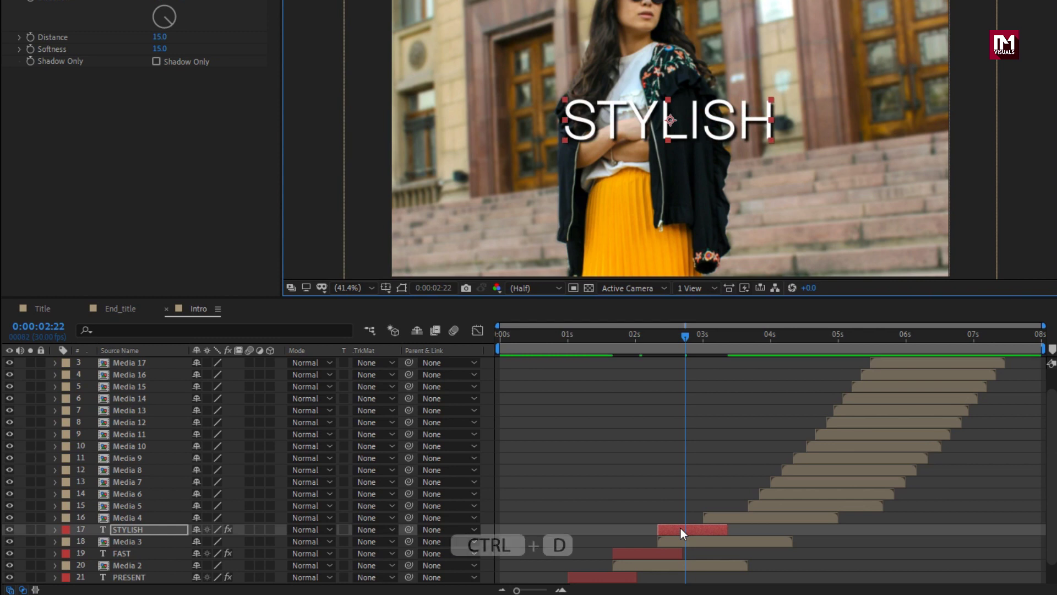
{"action": "left_click_drag", "start_coordinate": [681, 528], "coordinate": [728, 510]}
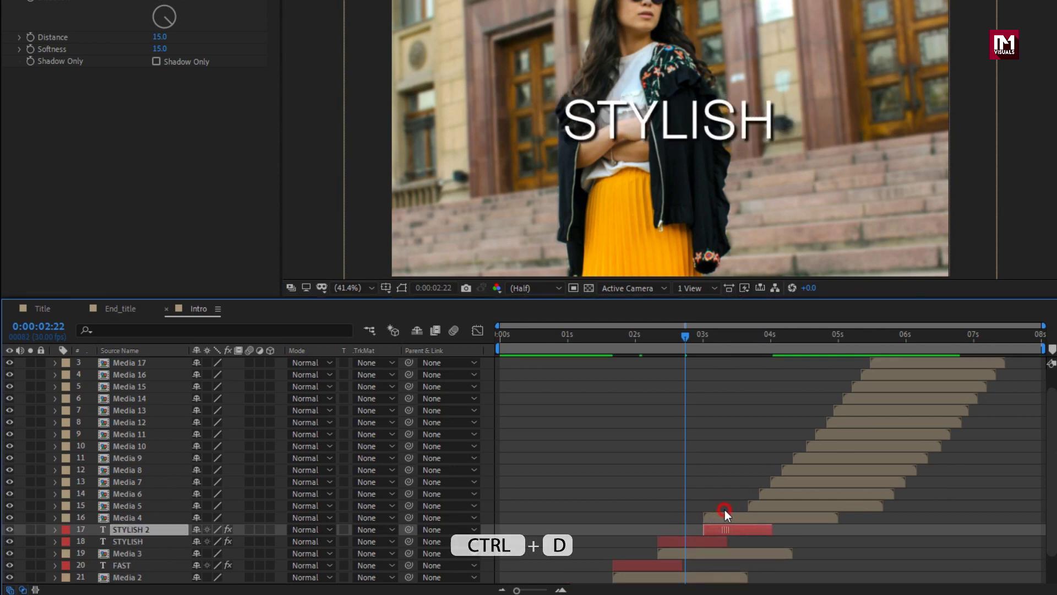
{"action": "left_click_drag", "start_coordinate": [130, 530], "coordinate": [134, 517]}
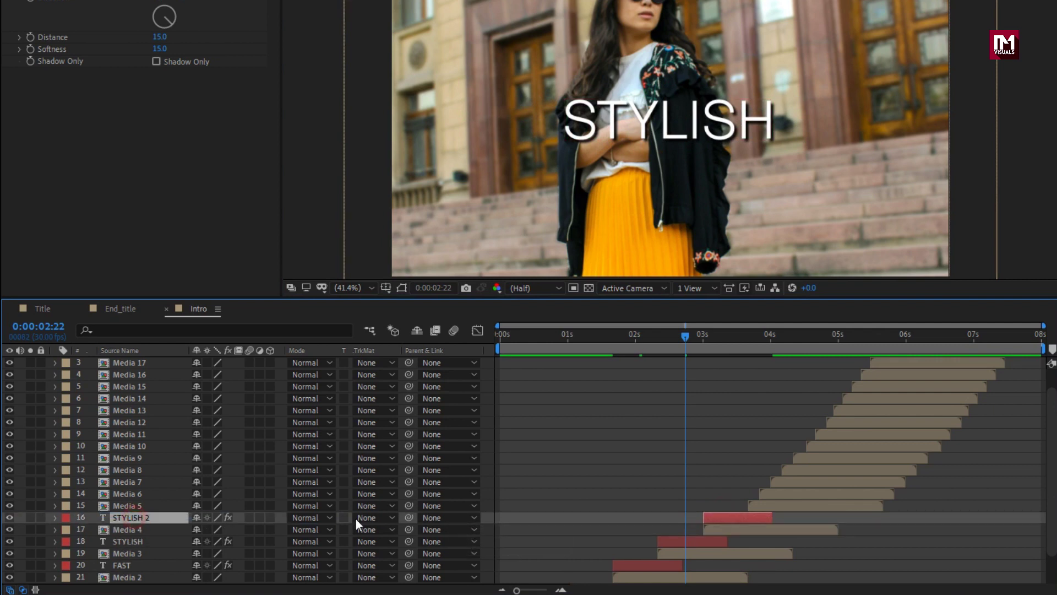
Change the text of the duplicated layer above Media 4 to STOMP, with its image in view at 0:00:03:08
{"action": "left_click_drag", "start_coordinate": [688, 334], "coordinate": [721, 334]}
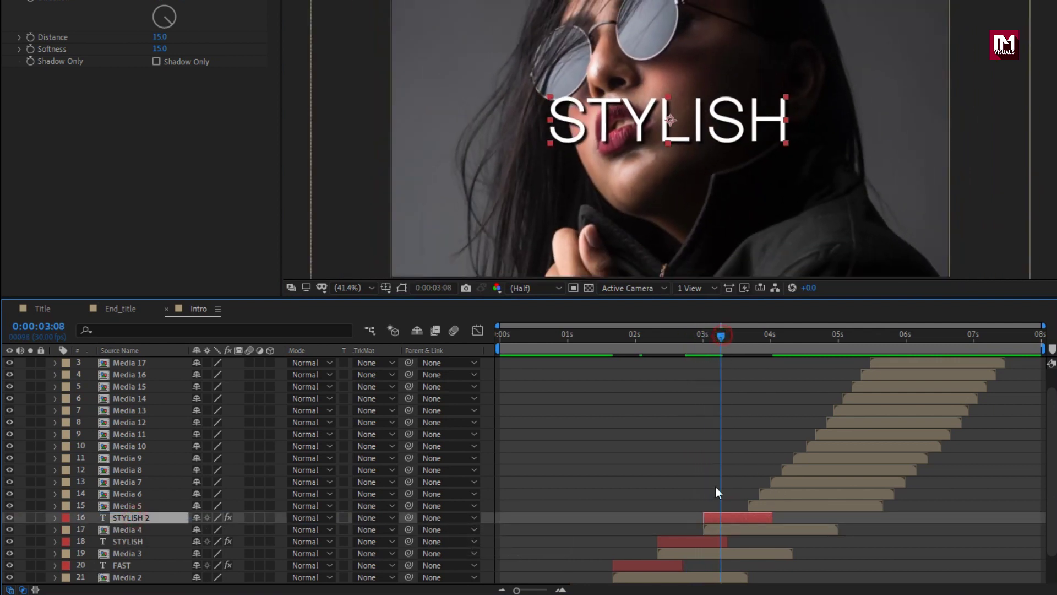
{"action": "left_click", "coordinate": [724, 517]}
{"action": "type", "text": "STOMP"}
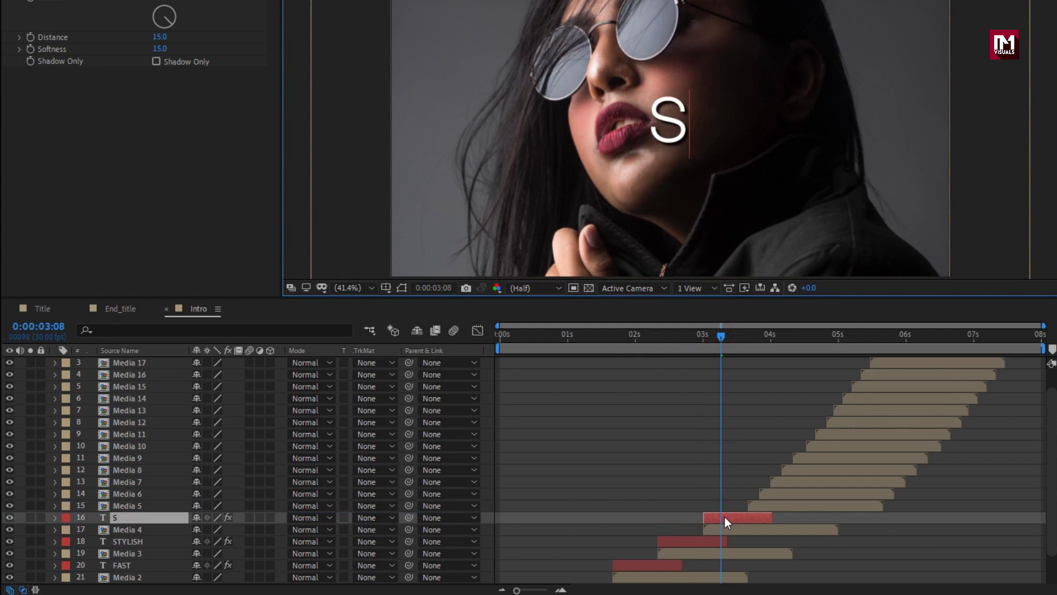
Duplicate the STOMP layer, place the copy above Media 6 and shift it to start together with Media 5
{"action": "key", "text": "ctrl+d"}
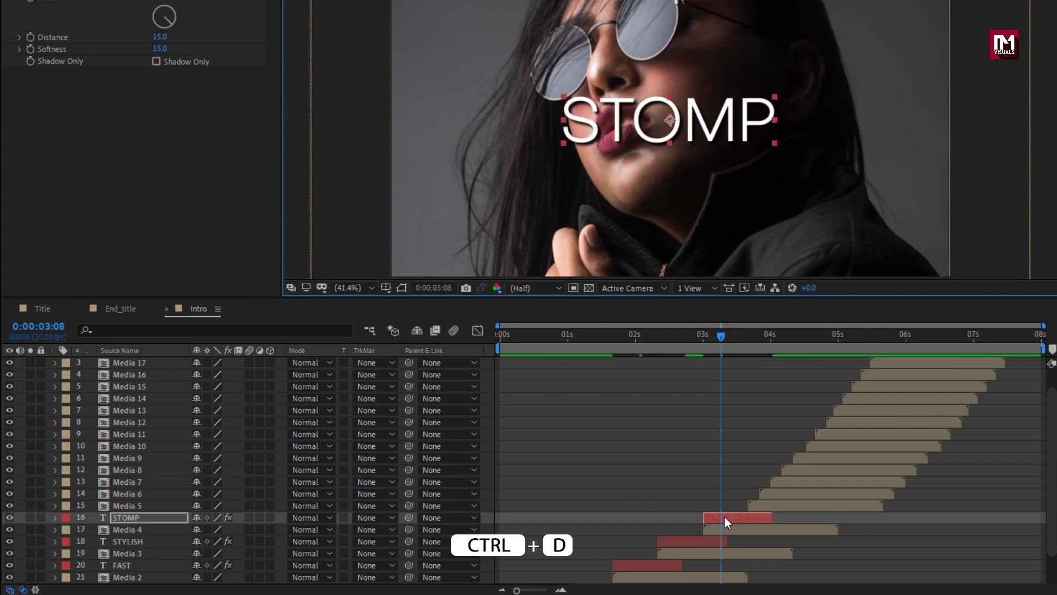
{"action": "scroll", "coordinate": [725, 516], "scroll_direction": "down", "scroll_amount": 2}
{"action": "left_click", "coordinate": [120, 481]}
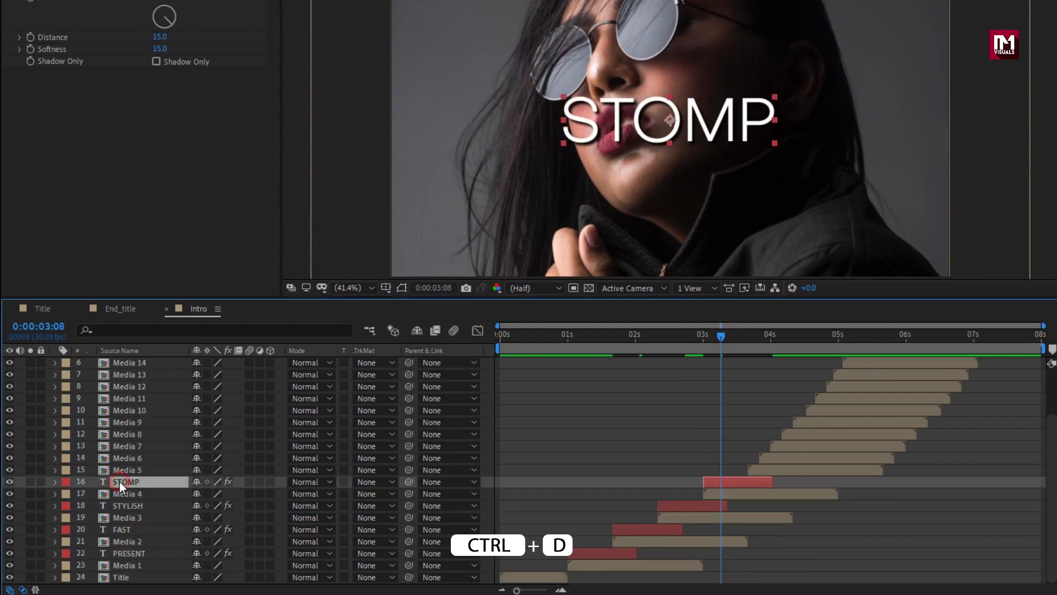
{"action": "key", "text": "ctrl+d"}
{"action": "left_click_drag", "start_coordinate": [120, 481], "coordinate": [125, 447]}
{"action": "left_click_drag", "start_coordinate": [743, 457], "coordinate": [762, 451]}
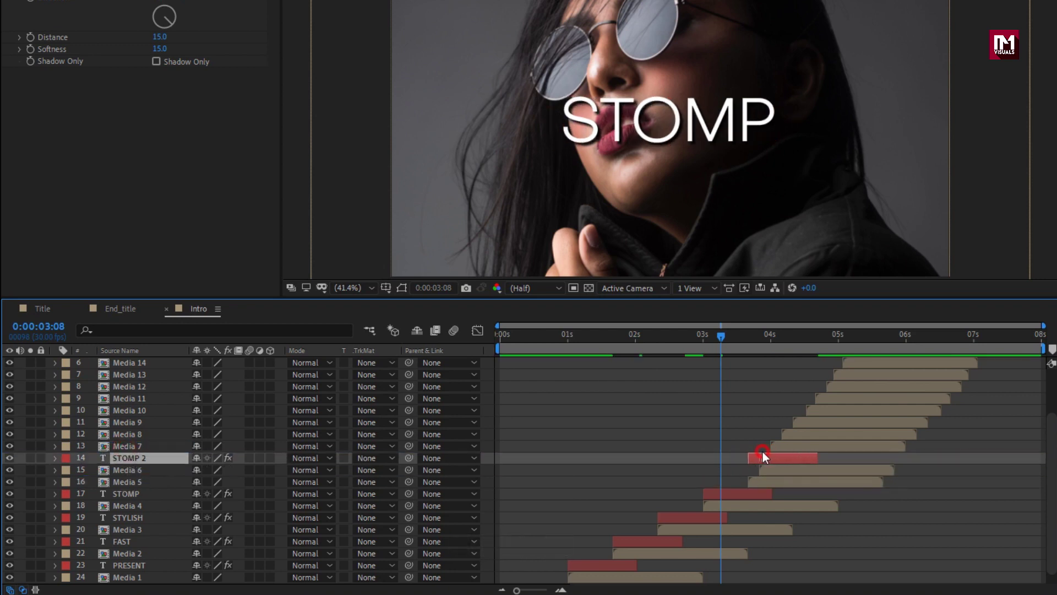
Change the text of the duplicated layer above Media 6 to INTRO, with its image in view at 0:00:03:28
{"action": "left_click", "coordinate": [765, 339]}
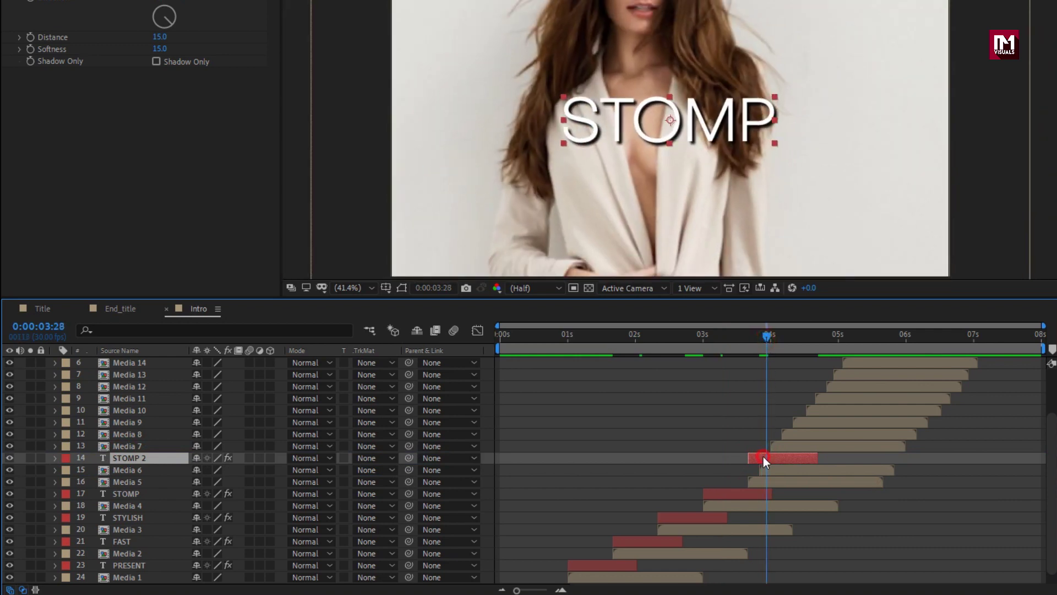
{"action": "type", "text": "INTRO"}
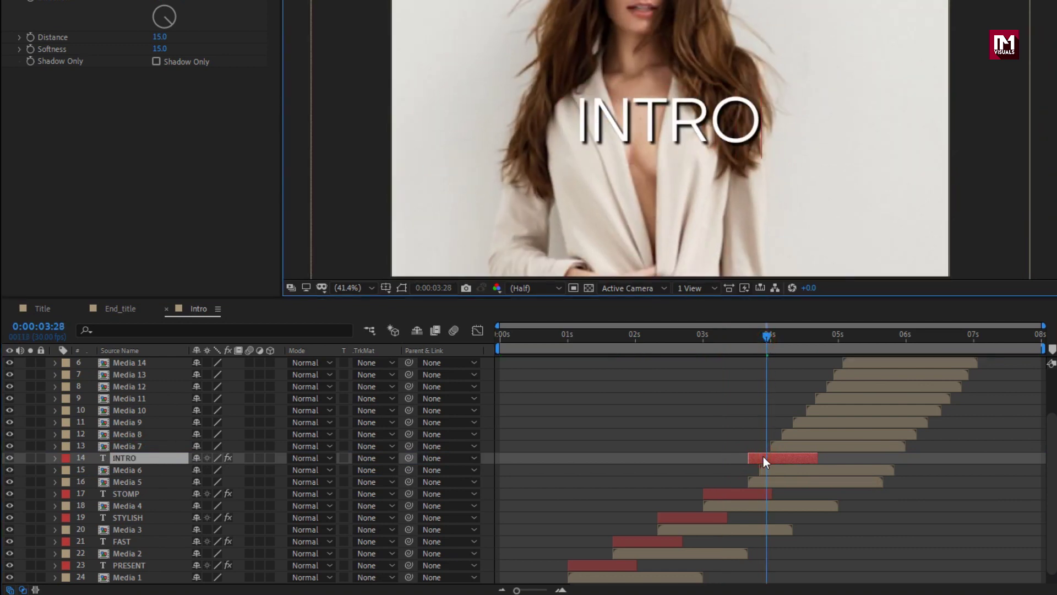
{"action": "key", "text": "Escape"}
Raise the INTRO text layer in the stack to sit directly above Media 8, checking its overlap with the images
{"action": "left_click_drag", "start_coordinate": [774, 452], "coordinate": [774, 457]}
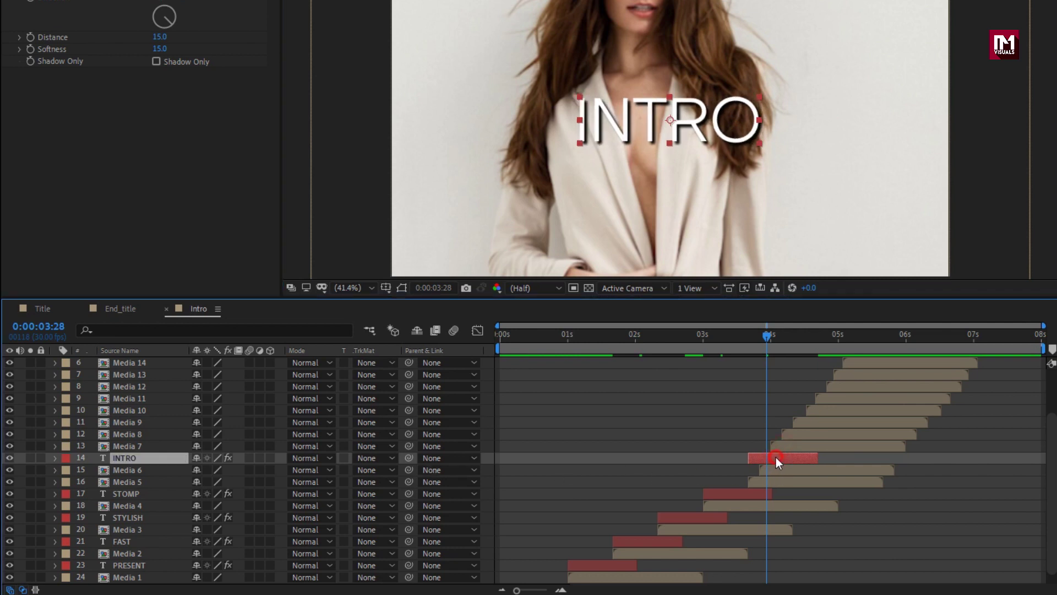
{"action": "left_click_drag", "start_coordinate": [103, 461], "coordinate": [126, 440]}
{"action": "left_click_drag", "start_coordinate": [702, 334], "coordinate": [800, 324]}
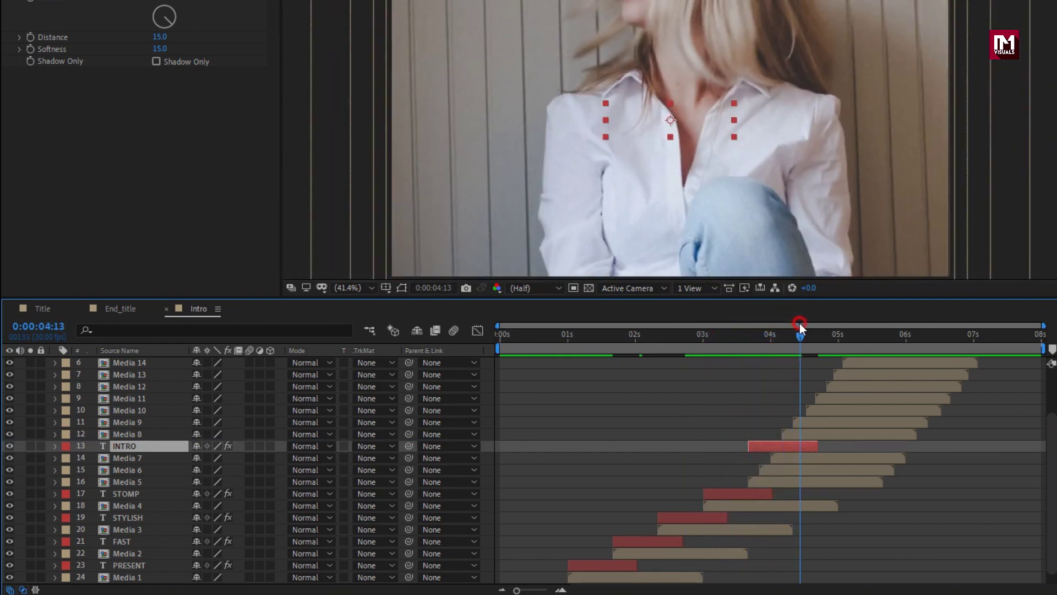
{"action": "left_click", "coordinate": [128, 444]}
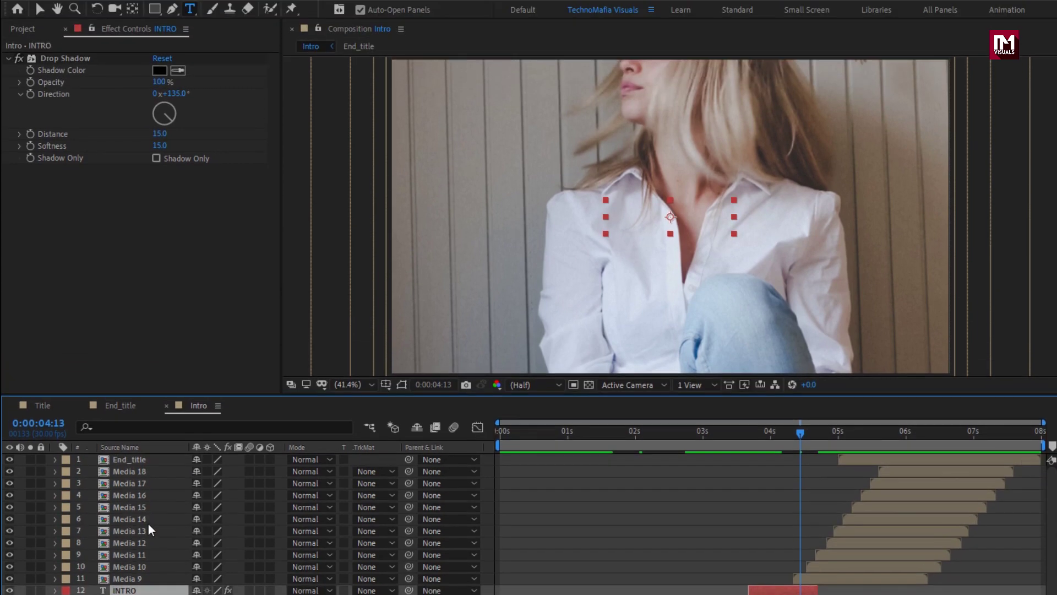
Add a Scale keyframe of 120% to the End_title layer at 0:00:05:10
{"action": "left_click_drag", "start_coordinate": [797, 447], "coordinate": [985, 436]}
{"action": "left_click", "coordinate": [903, 459]}
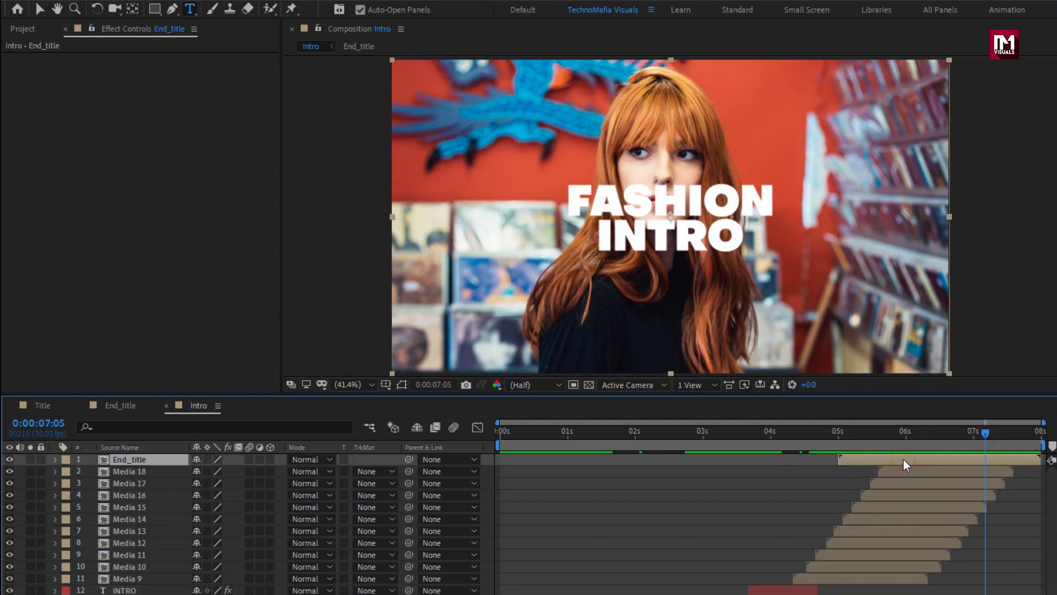
{"action": "key", "text": "s"}
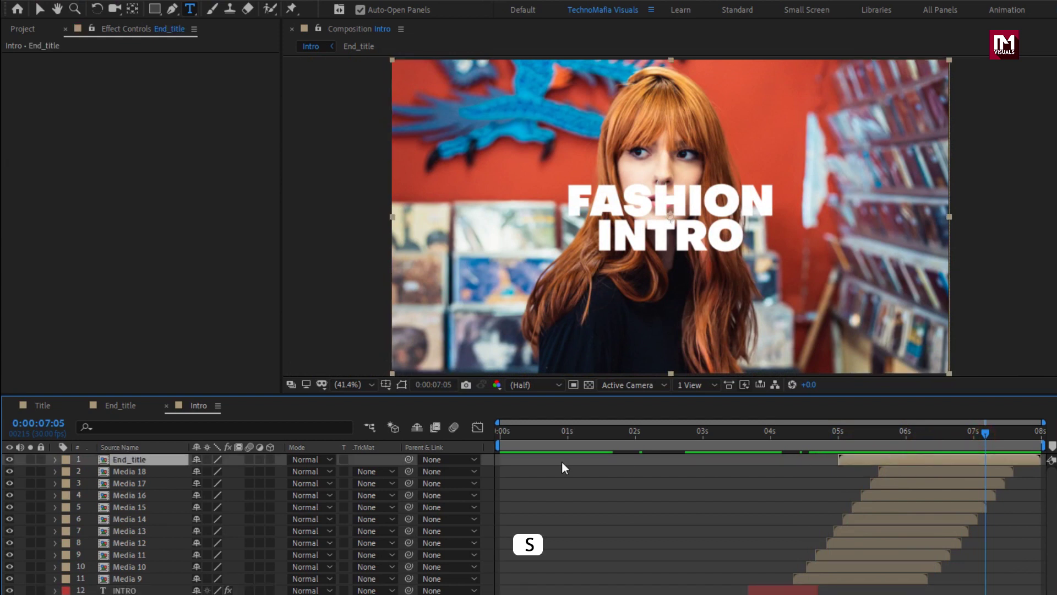
{"action": "left_click_drag", "start_coordinate": [851, 434], "coordinate": [860, 434]}
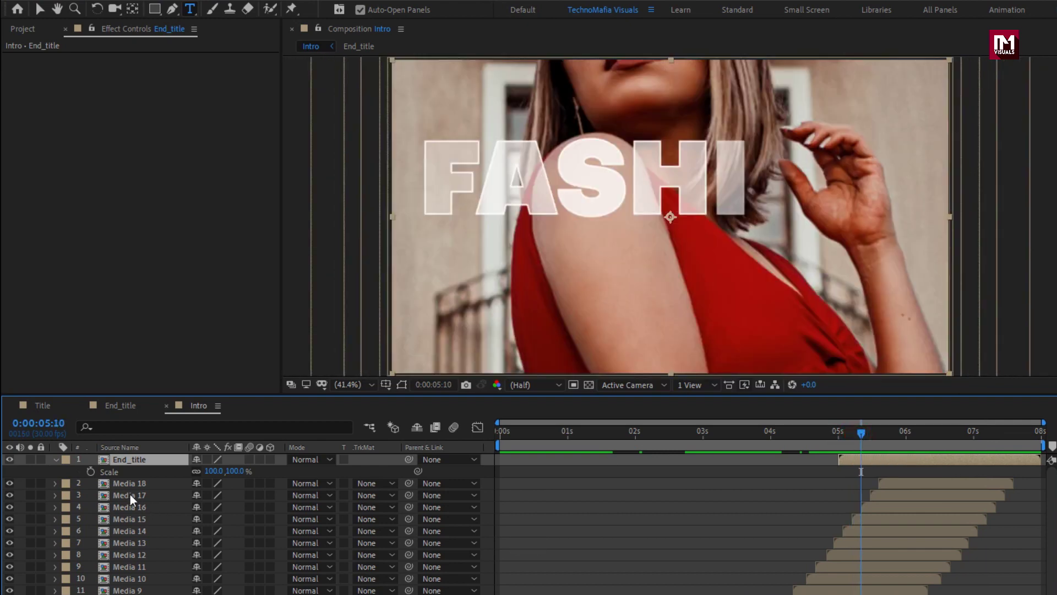
{"action": "left_click", "coordinate": [91, 471]}
{"action": "left_click", "coordinate": [233, 472]}
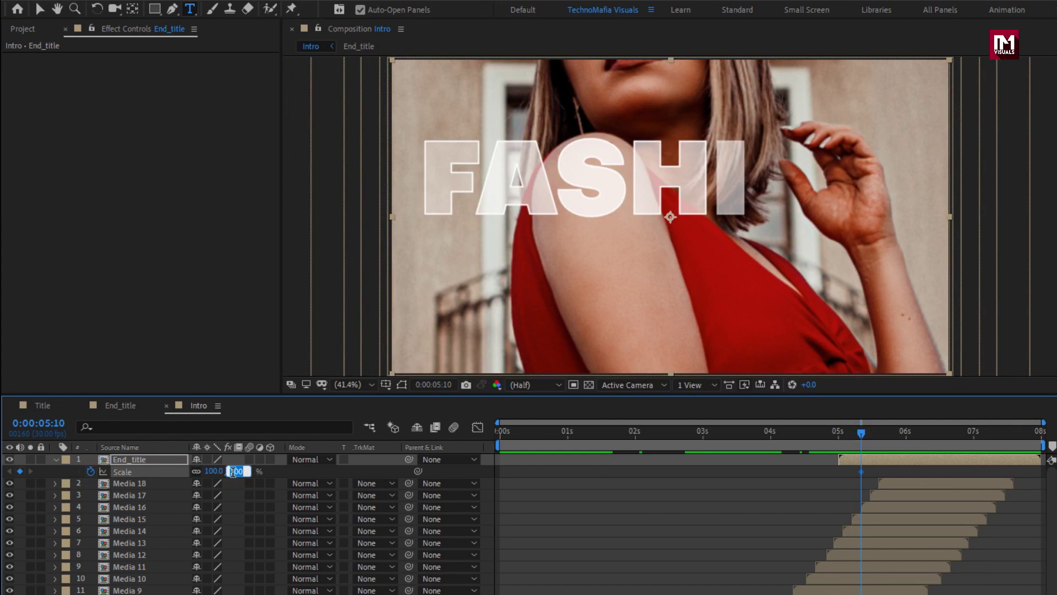
{"action": "type", "text": "120"}
{"action": "key", "text": "Return"}
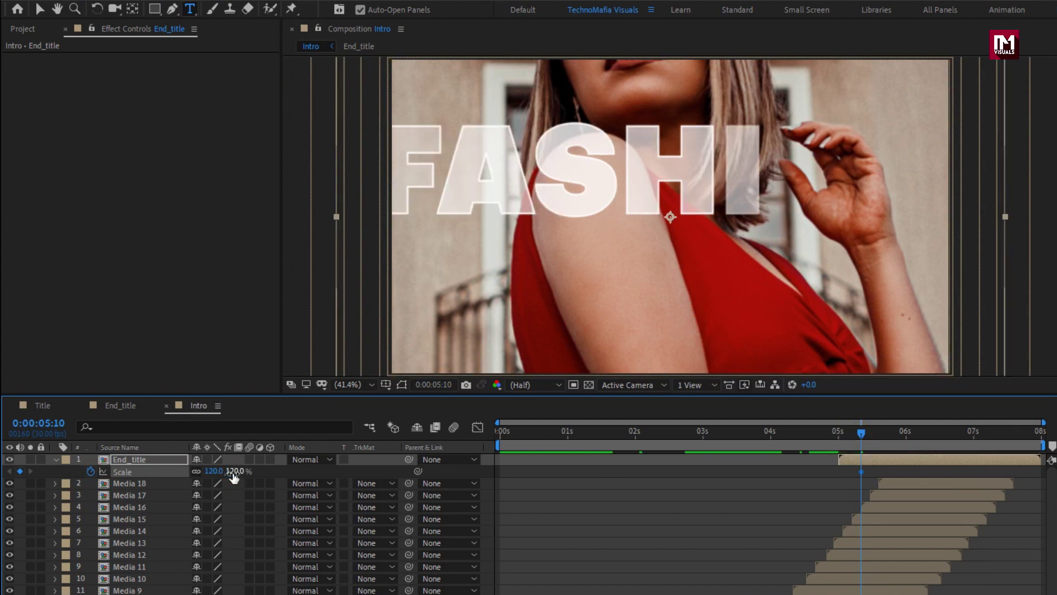
Add a 100% Scale keyframe to End_title at 0:00:07:00, preview the shrinking title and collapse the layer
{"action": "left_click", "coordinate": [972, 438]}
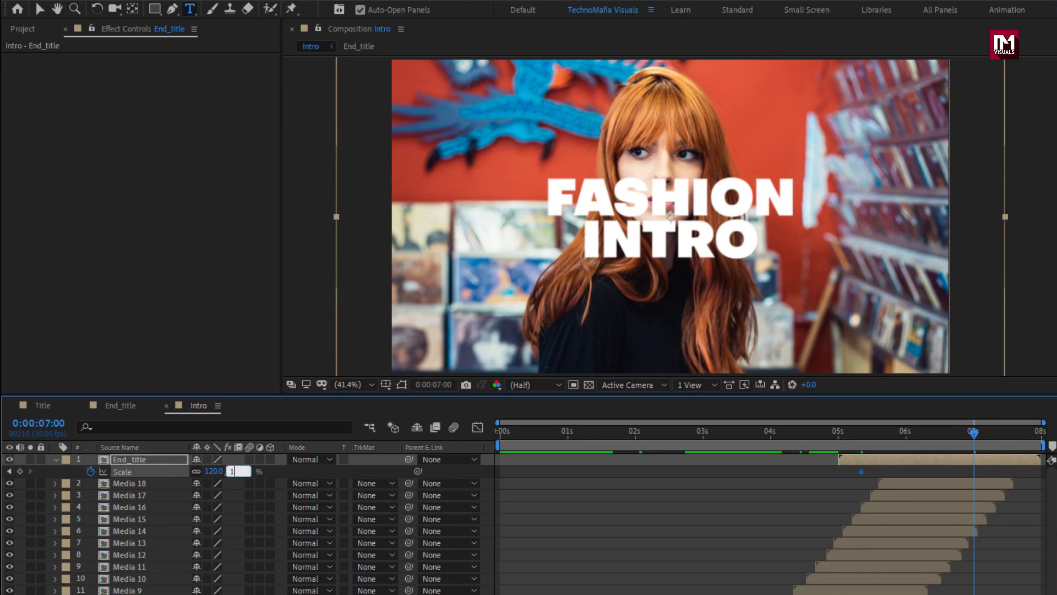
{"action": "type", "text": "100"}
{"action": "key", "text": "Return"}
{"action": "left_click_drag", "start_coordinate": [863, 435], "coordinate": [926, 434]}
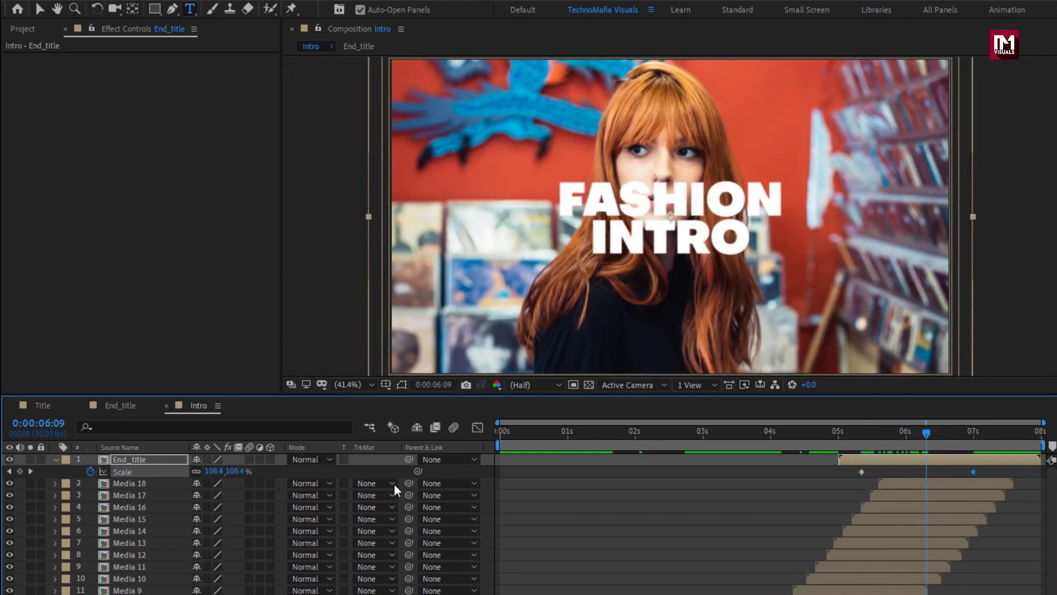
{"action": "left_click", "coordinate": [56, 459]}
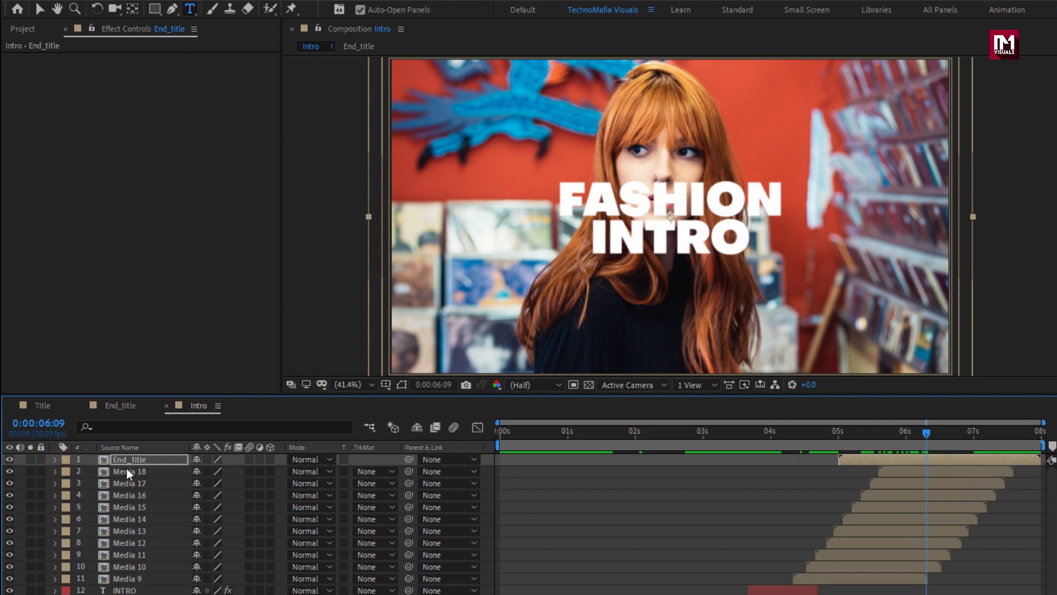
Add a new adjustment layer above End_title at the top of the layer stack
{"action": "right_click", "coordinate": [236, 459]}
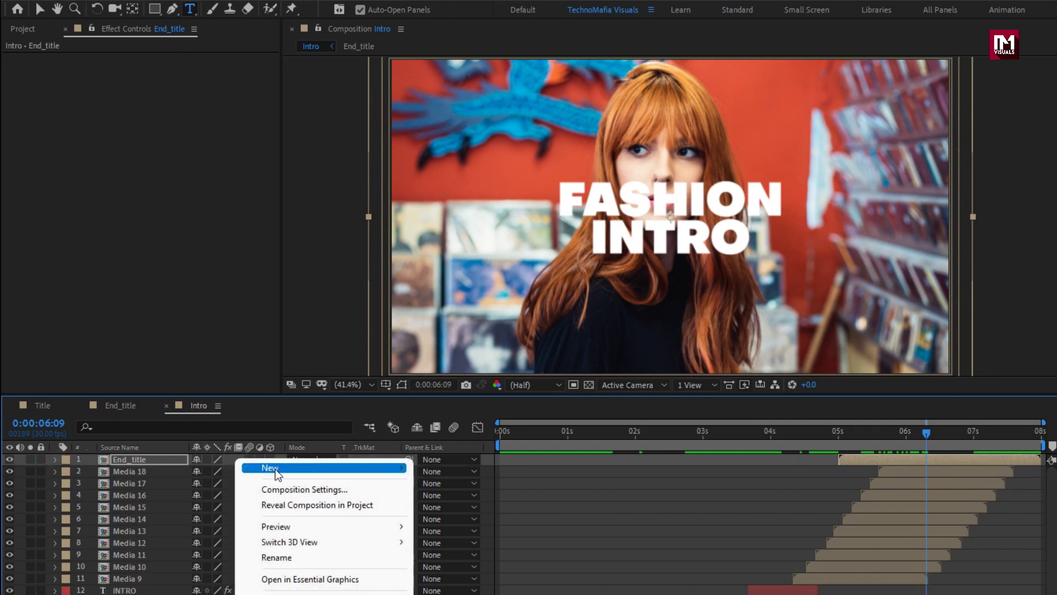
{"action": "mouse_move", "coordinate": [278, 468]}
{"action": "left_click", "coordinate": [456, 582]}
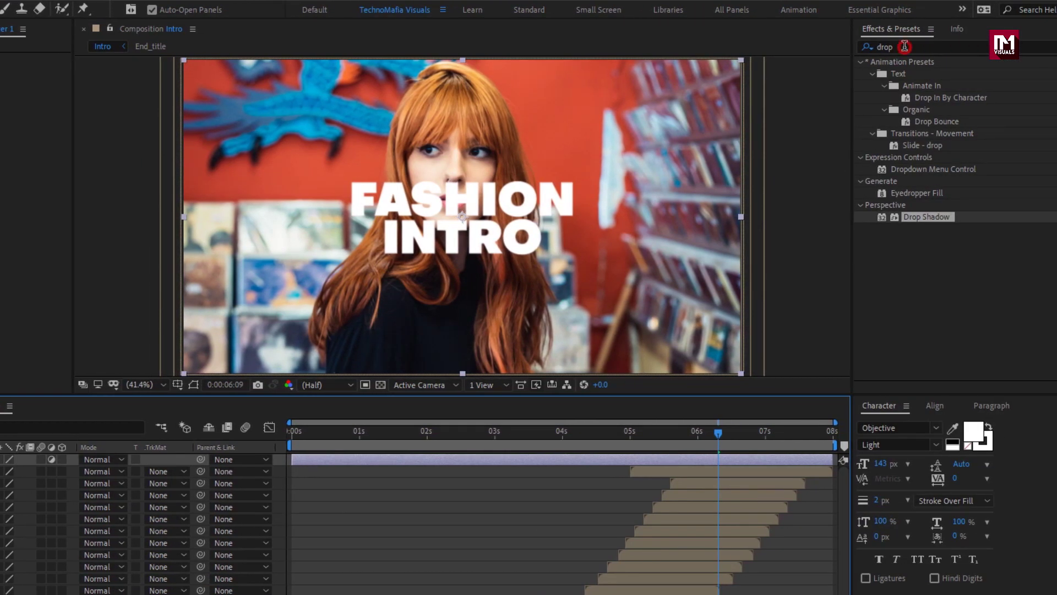
Apply the Motion Tile effect to the adjustment layer, set its output width to 400 and collapse its settings
{"action": "left_click", "coordinate": [884, 44]}
{"action": "type", "text": "mo"}
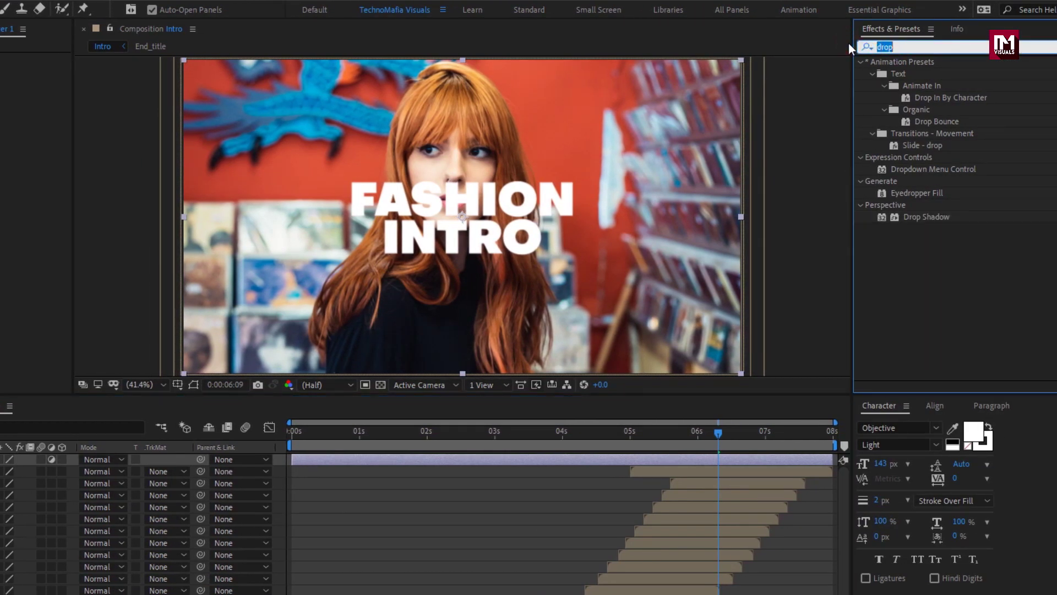
{"action": "type", "text": "ti"}
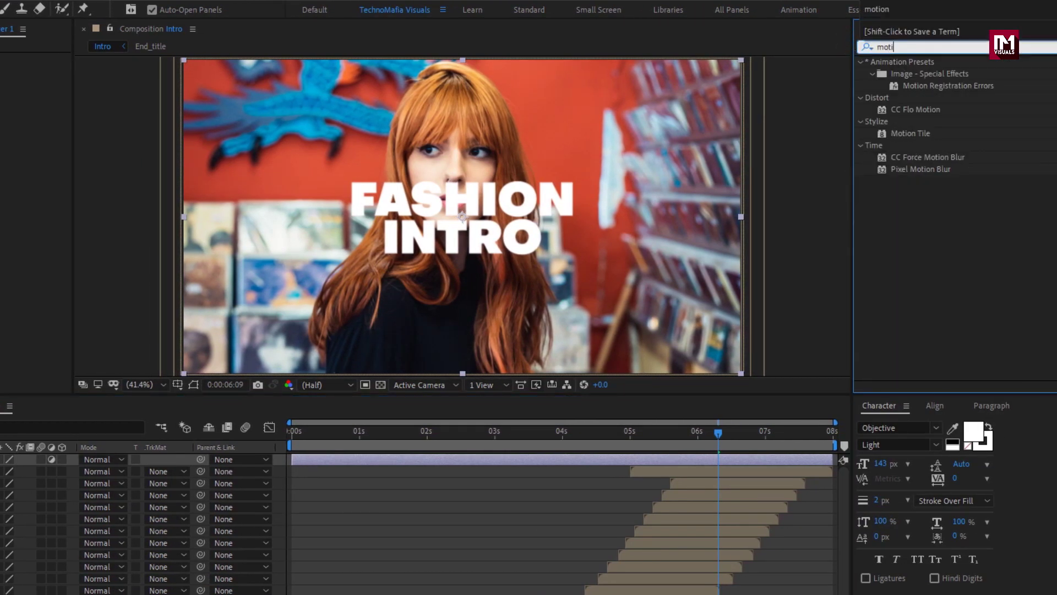
{"action": "double_click", "coordinate": [914, 133]}
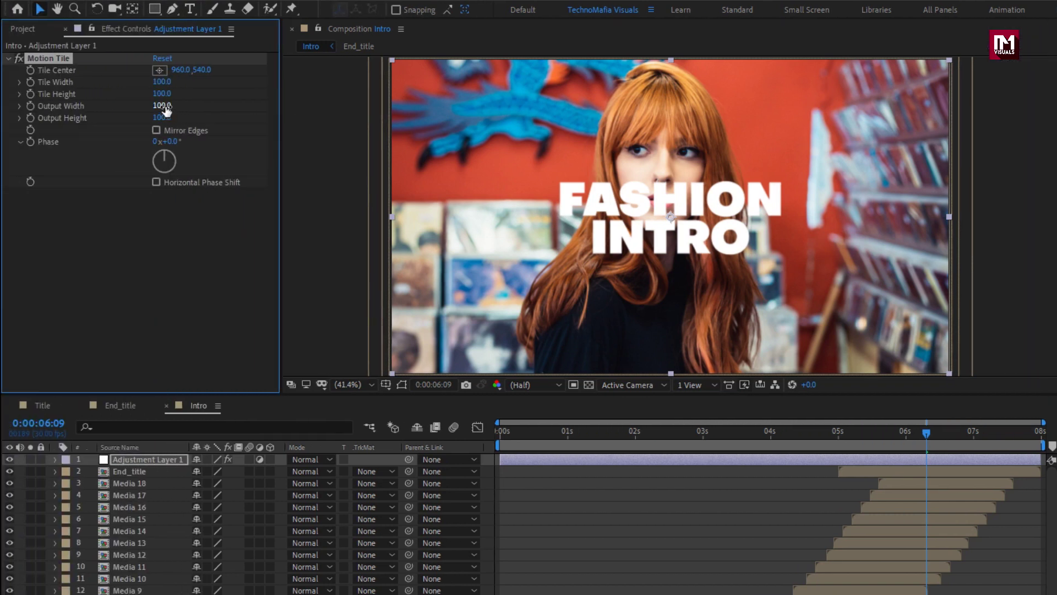
{"action": "type", "text": "400"}
{"action": "key", "text": "Return"}
{"action": "left_click", "coordinate": [159, 118]}
{"action": "left_click", "coordinate": [10, 58]}
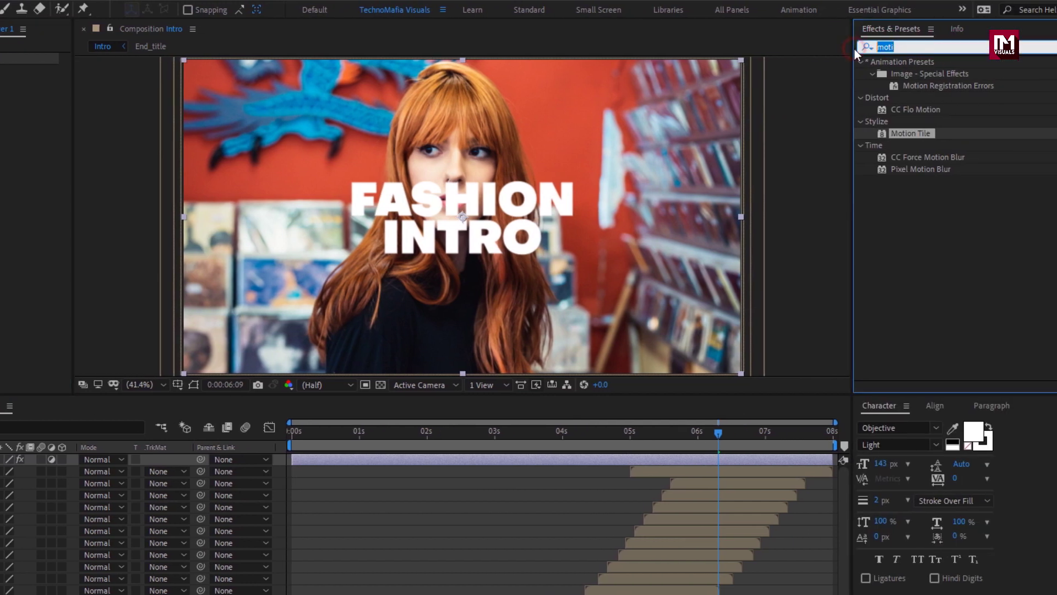
Apply the Transform effect to the adjustment layer and move the current time to 0:00:06:15
{"action": "type", "text": "trans"}
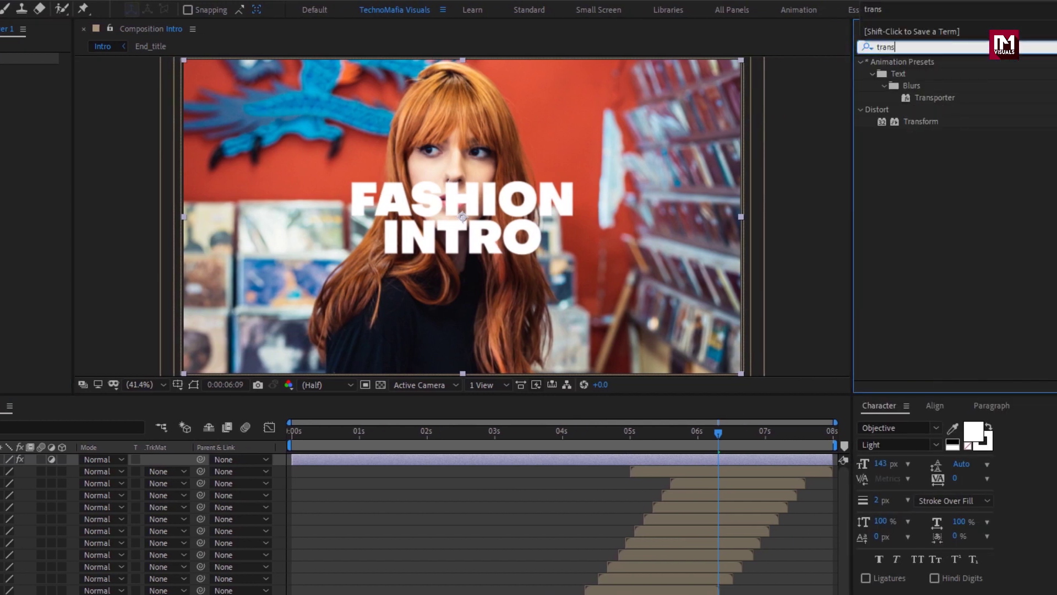
{"action": "double_click", "coordinate": [908, 123]}
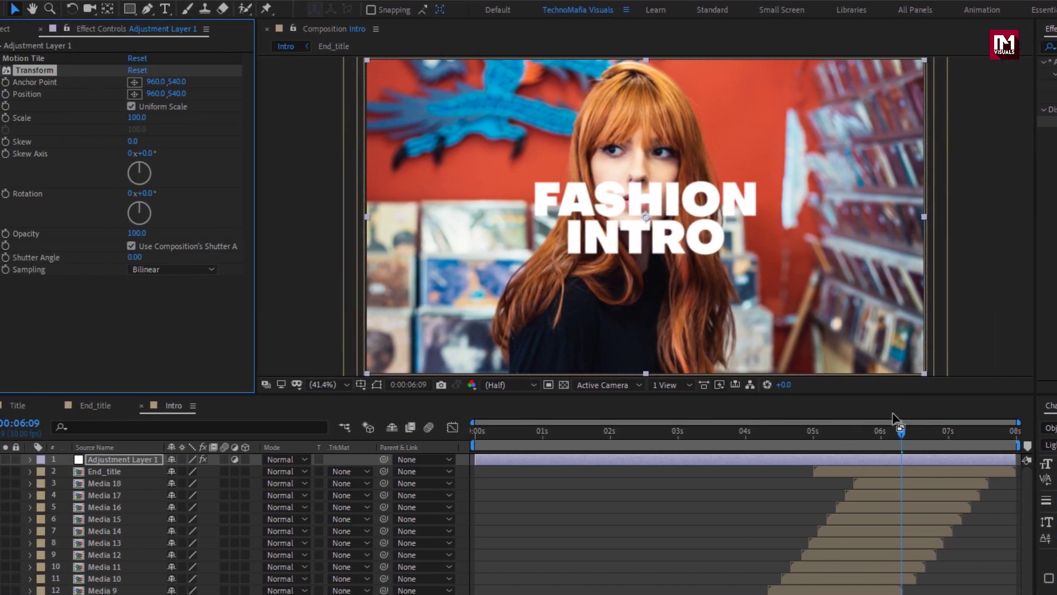
{"action": "left_click", "coordinate": [885, 433]}
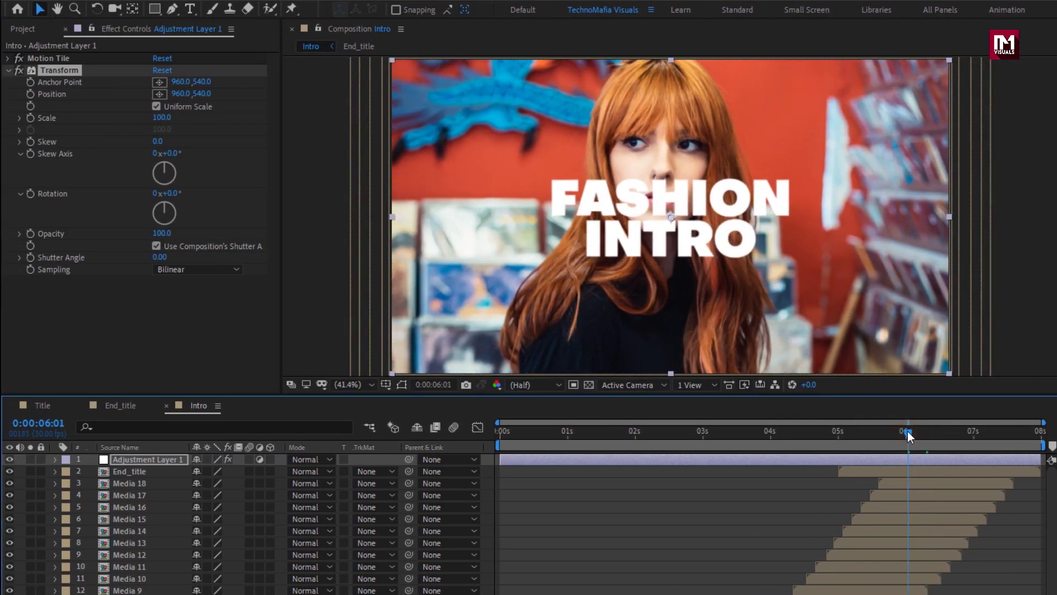
{"action": "left_click_drag", "start_coordinate": [908, 435], "coordinate": [940, 436]}
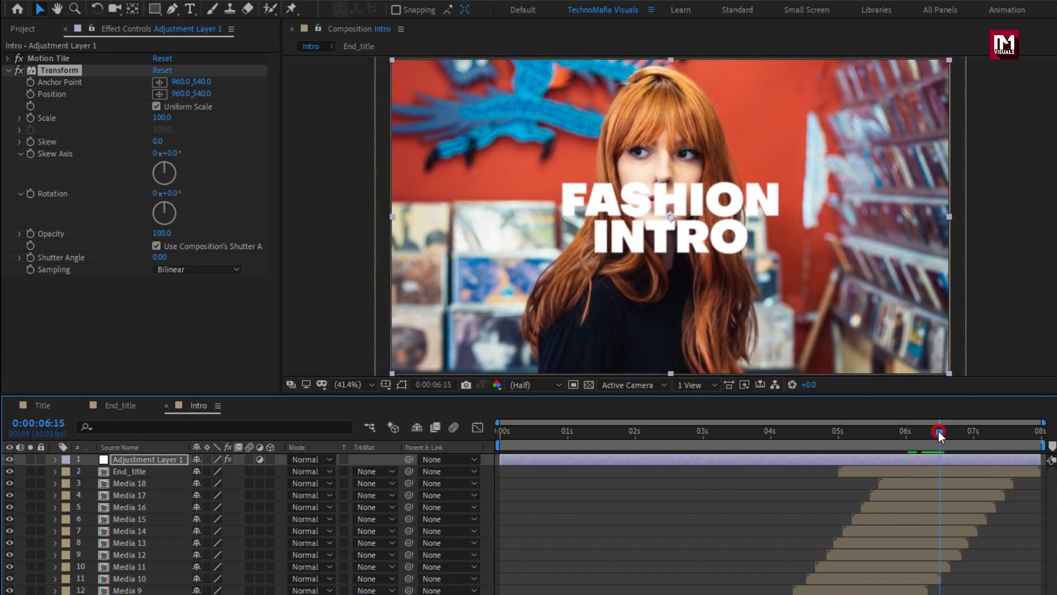
Keyframe the adjustment layer's Transform Scale at 0:00:06:15 with its current value and set it to 15 at 0:00:07:29
{"action": "left_click", "coordinate": [31, 118]}
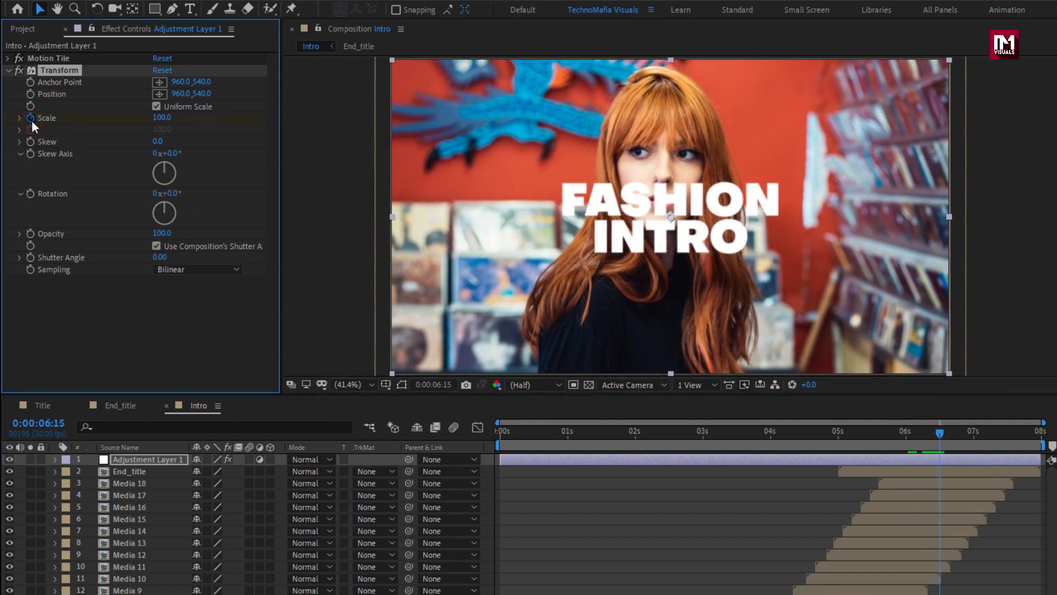
{"action": "left_click_drag", "start_coordinate": [941, 438], "coordinate": [1039, 441]}
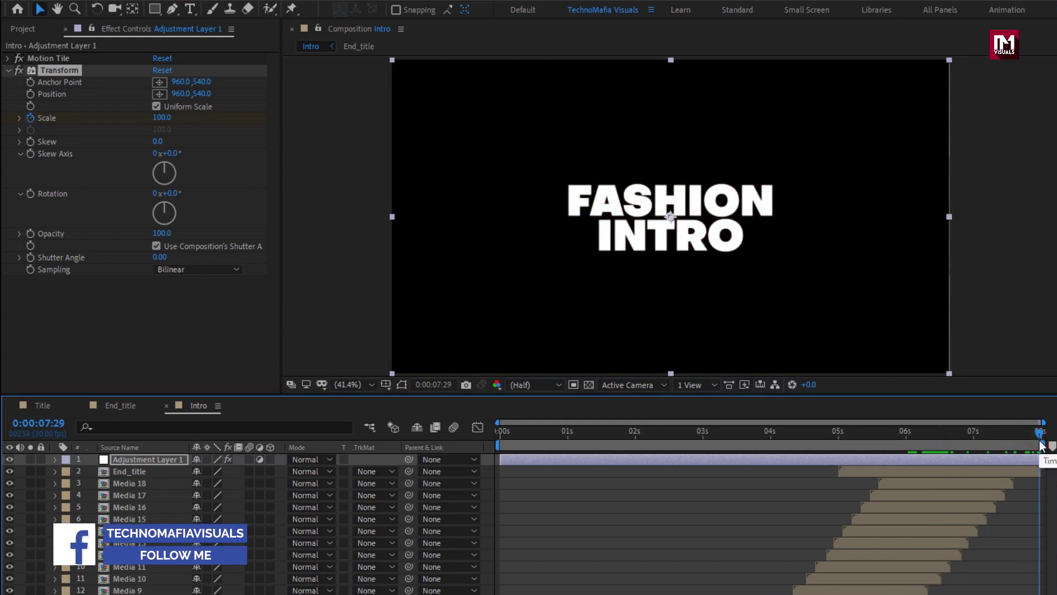
{"action": "left_click", "coordinate": [162, 117]}
{"action": "type", "text": "15"}
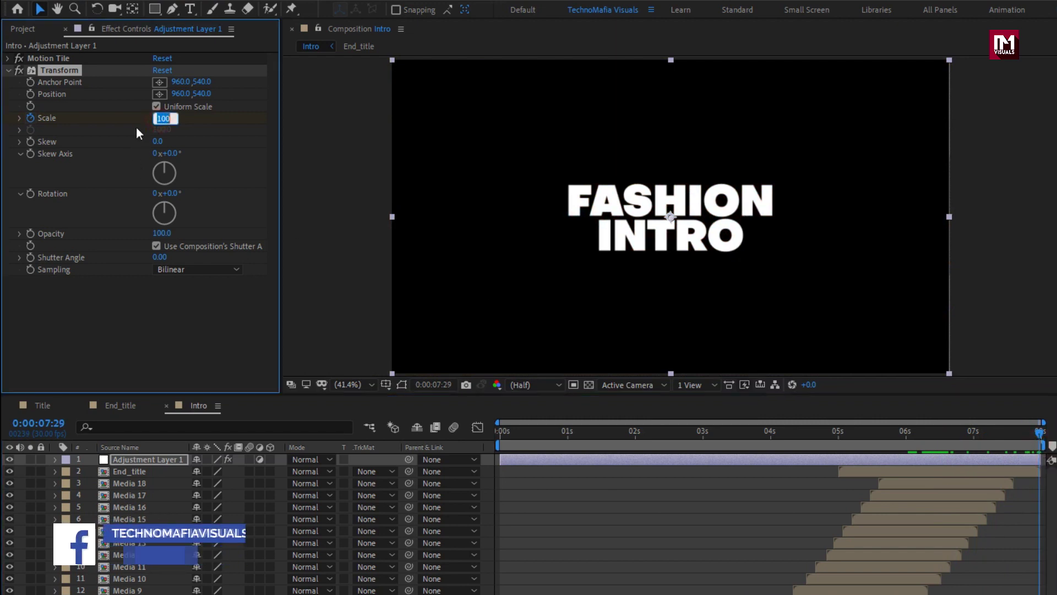
{"action": "key", "text": "Return"}
Shift Media 18 later so it reaches the composition's end, and set the adjustment layer's Motion Tile output width to 770
{"action": "left_click_drag", "start_coordinate": [891, 483], "coordinate": [922, 483]}
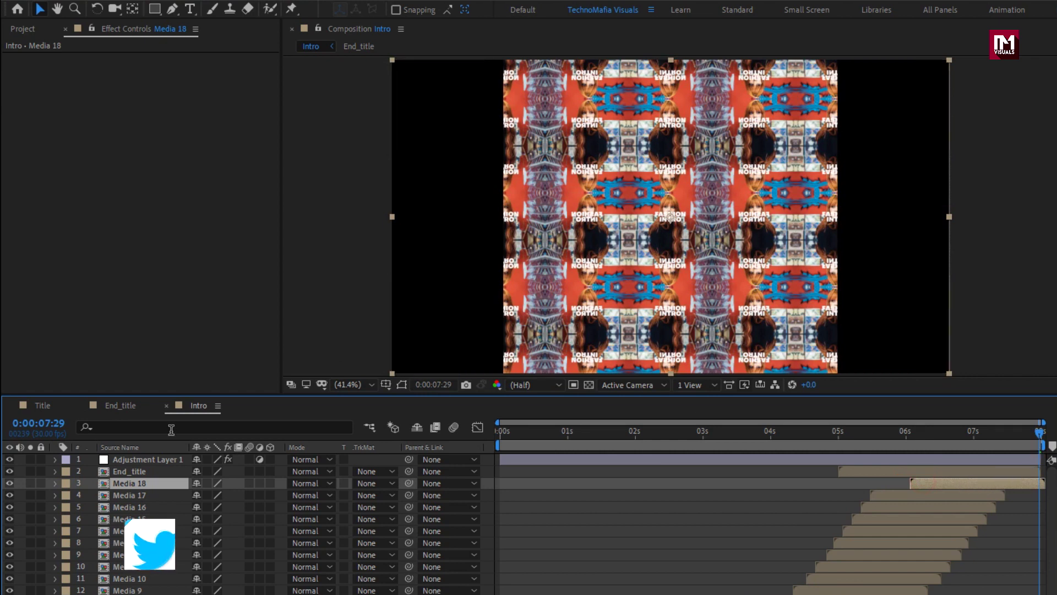
{"action": "left_click", "coordinate": [151, 460]}
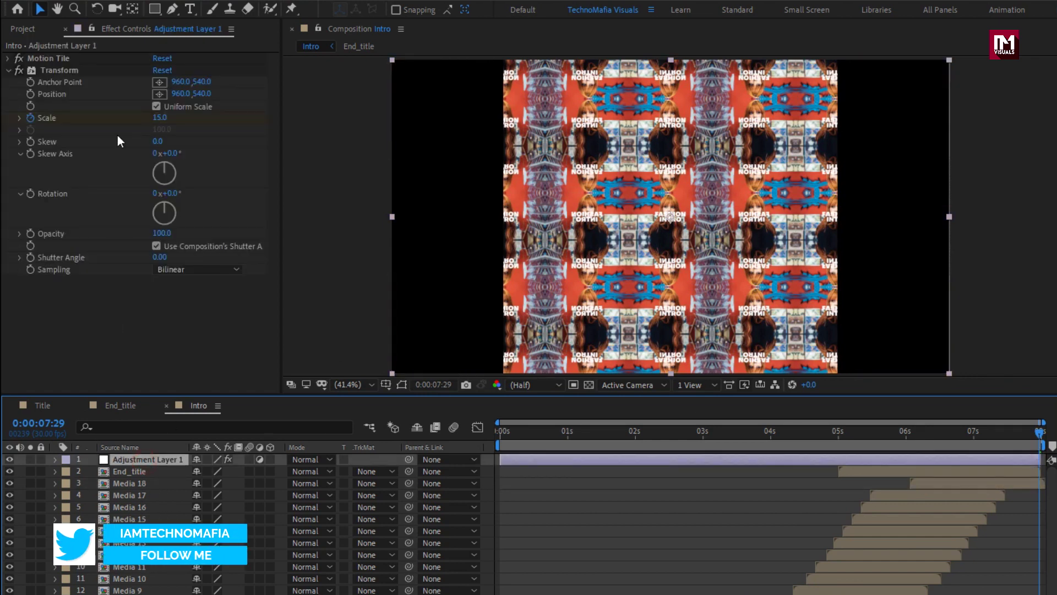
{"action": "left_click", "coordinate": [9, 70]}
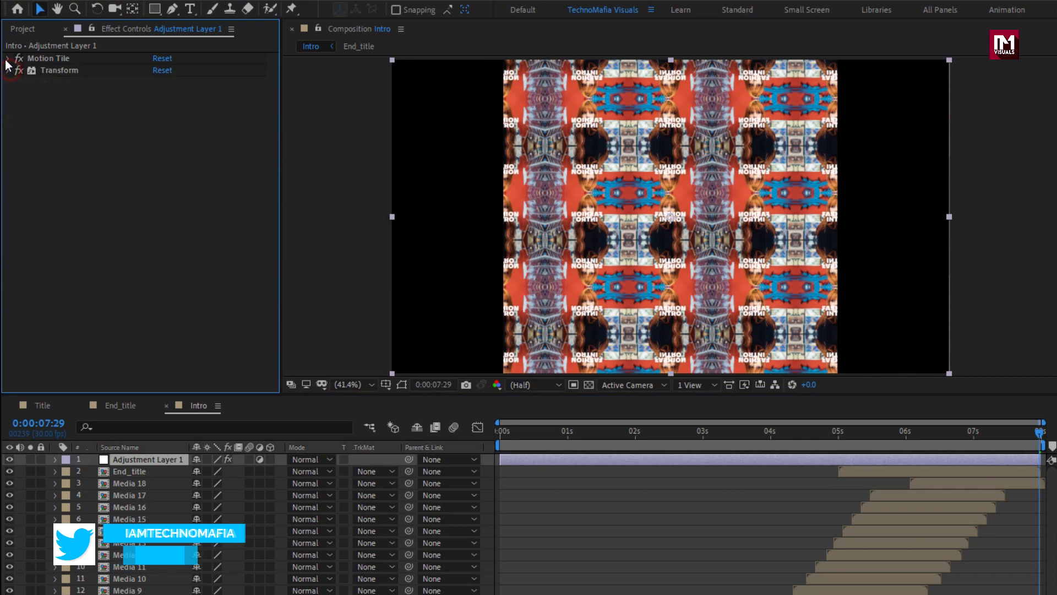
{"action": "left_click", "coordinate": [8, 58]}
{"action": "left_click_drag", "start_coordinate": [159, 106], "coordinate": [181, 106]}
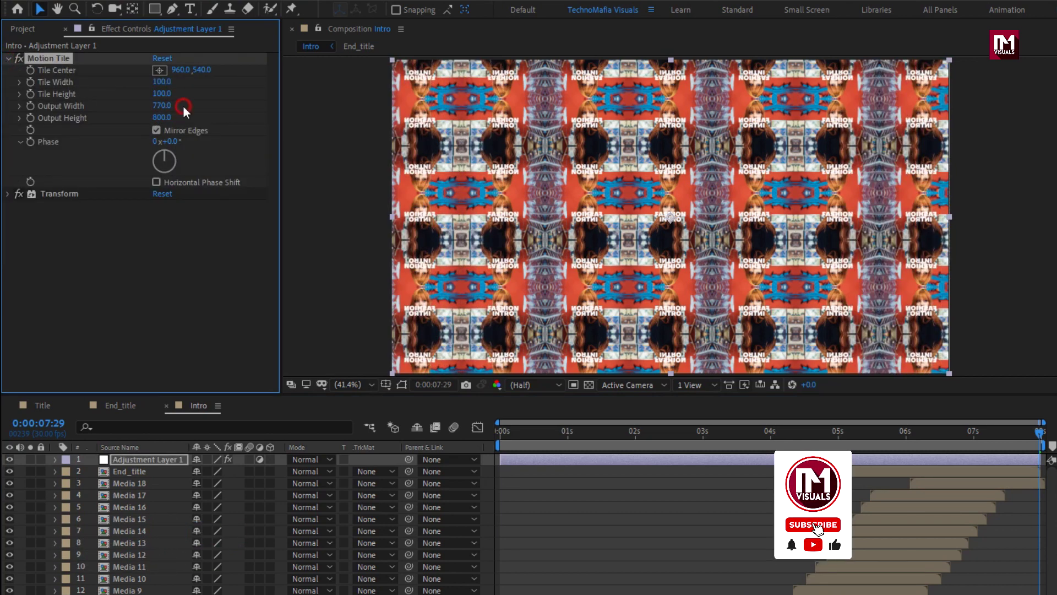
{"action": "left_click", "coordinate": [1038, 434]}
{"action": "mouse_move", "coordinate": [1038, 434]}
{"action": "left_mouse_down"}
{"action": "mouse_move", "coordinate": [970, 434]}
{"action": "mouse_move", "coordinate": [1039, 434]}
{"action": "left_mouse_up"}
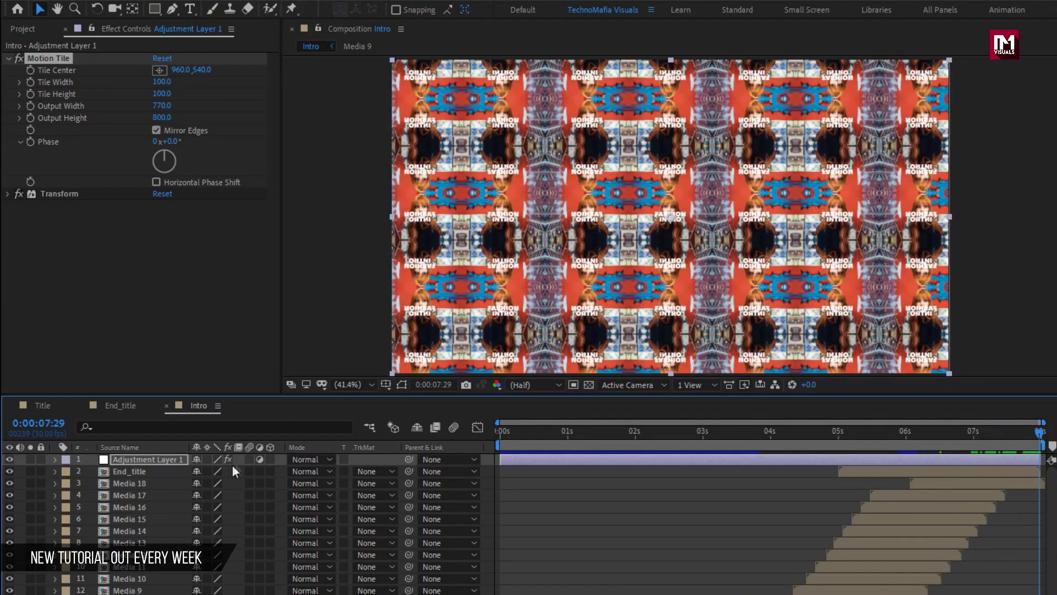
Enable motion blur on the adjustment layer, End_title and Media 18, and check the animation near the composition's end
{"action": "left_click", "coordinate": [249, 459]}
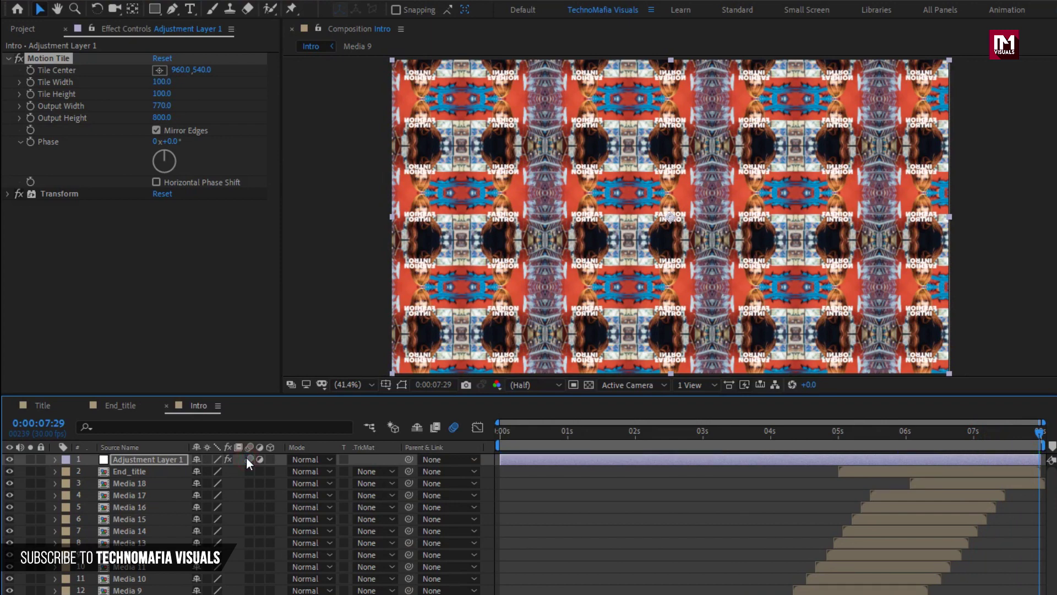
{"action": "left_click", "coordinate": [249, 471]}
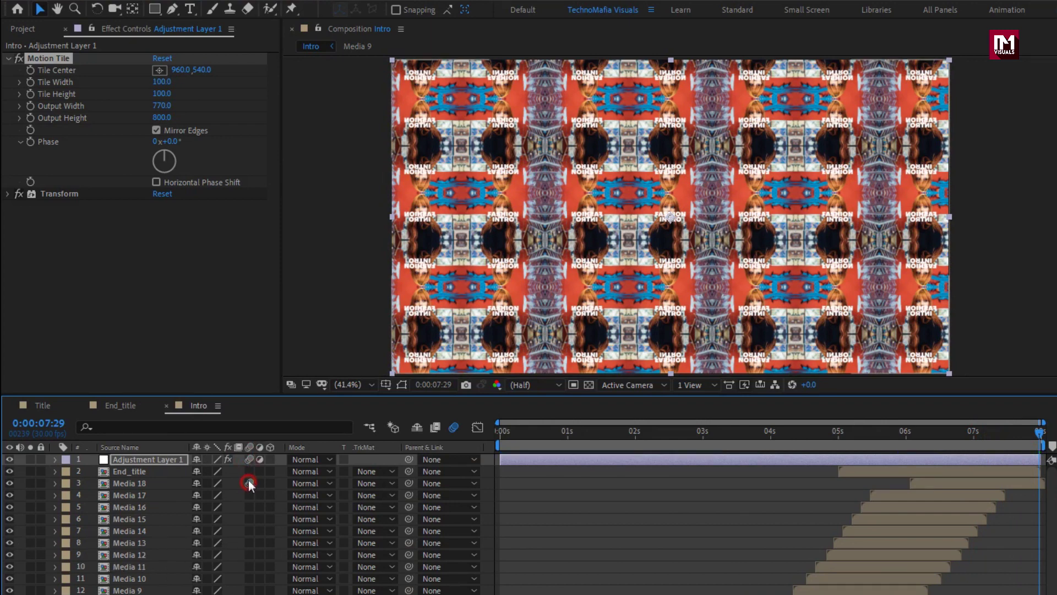
{"action": "left_click", "coordinate": [249, 483]}
{"action": "left_click_drag", "start_coordinate": [1022, 435], "coordinate": [1040, 435]}
Extend the adjustment layer to the composition's very end, move its last Scale keyframe just past 0:00:07:29 and collapse the layer
{"action": "left_click", "coordinate": [1046, 456]}
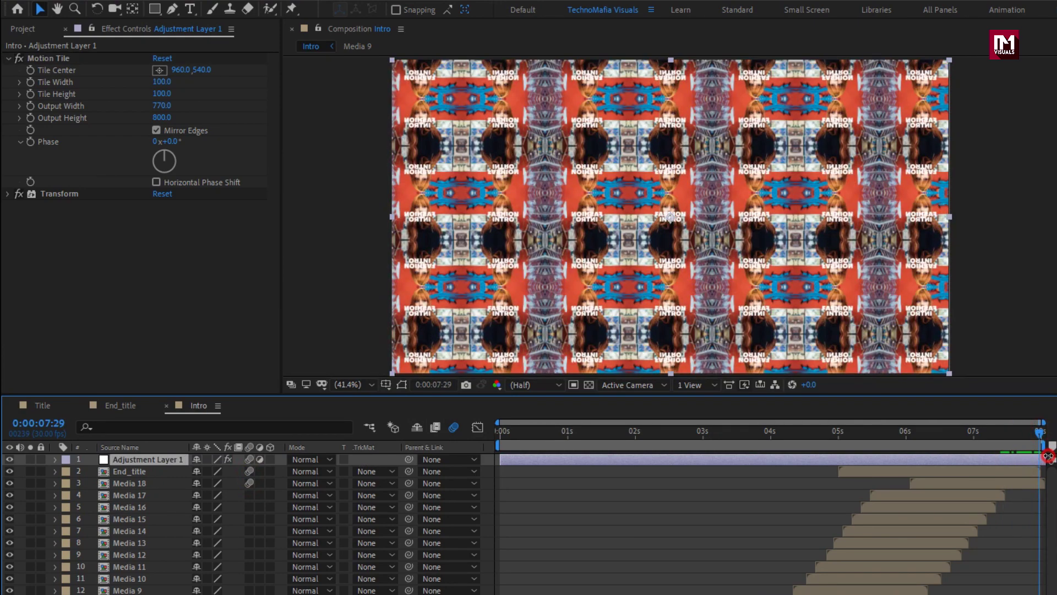
{"action": "left_click_drag", "start_coordinate": [1039, 436], "coordinate": [1041, 439]}
{"action": "key", "text": "u"}
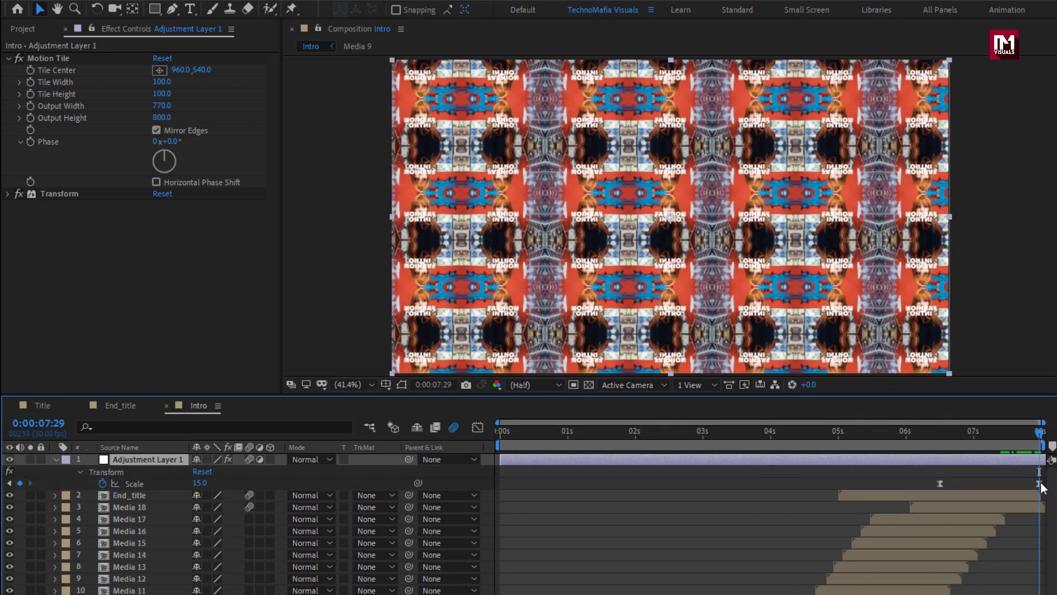
{"action": "left_click", "coordinate": [1042, 484]}
{"action": "left_click_drag", "start_coordinate": [1040, 436], "coordinate": [1042, 439]}
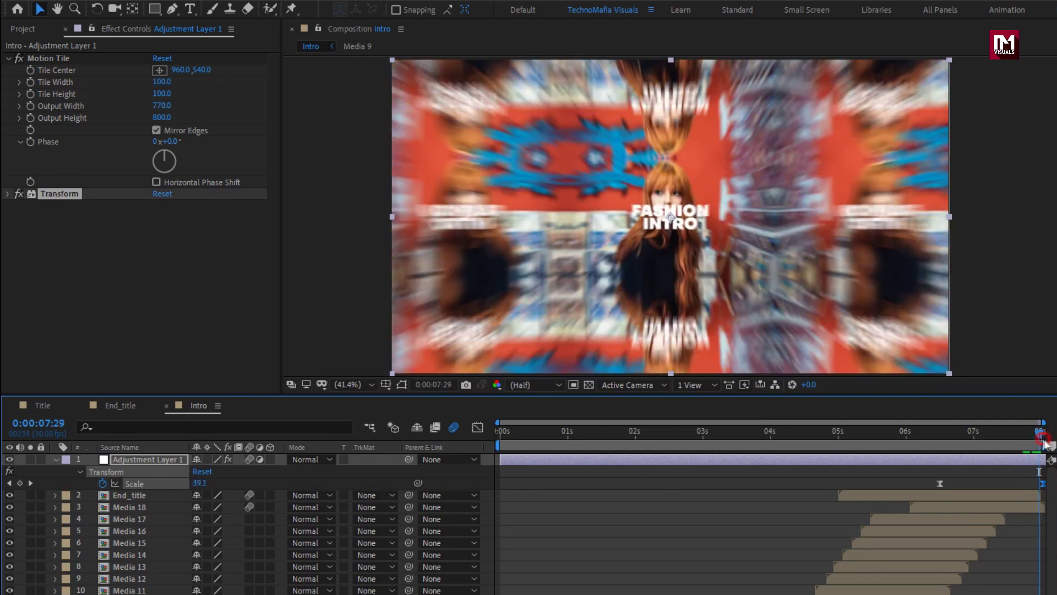
{"action": "left_click", "coordinate": [56, 460]}
Preview the complete Intro composition from 0:00:00:00
{"action": "left_click_drag", "start_coordinate": [502, 437], "coordinate": [490, 433]}
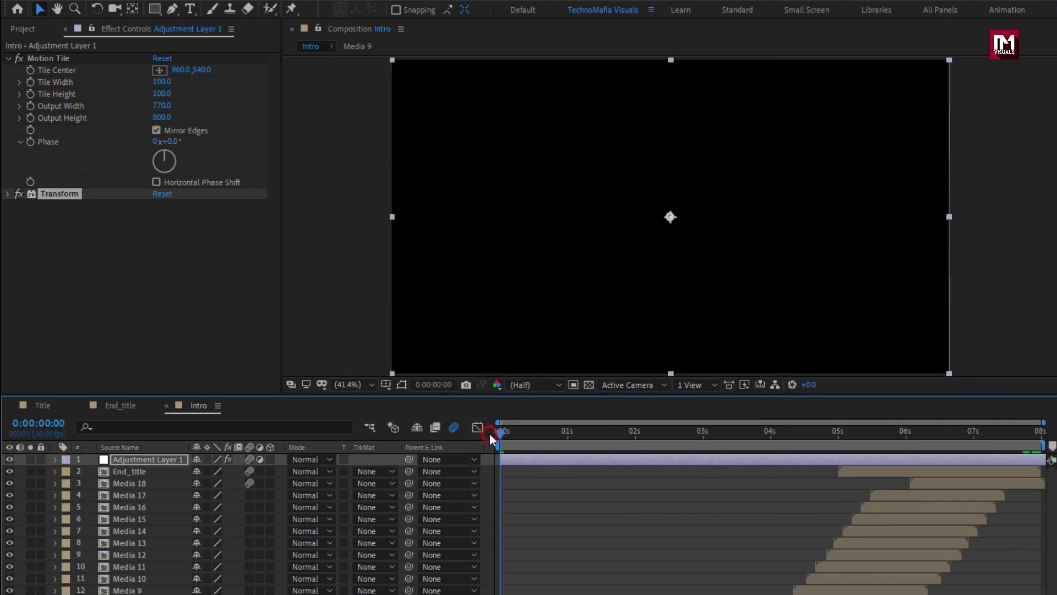
{"action": "key", "text": "space"}
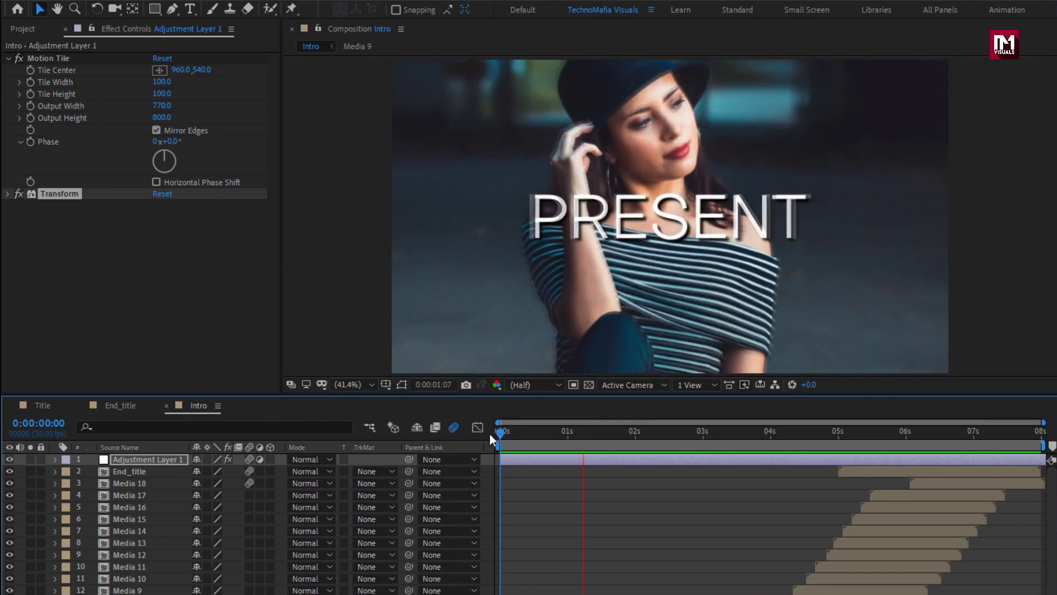